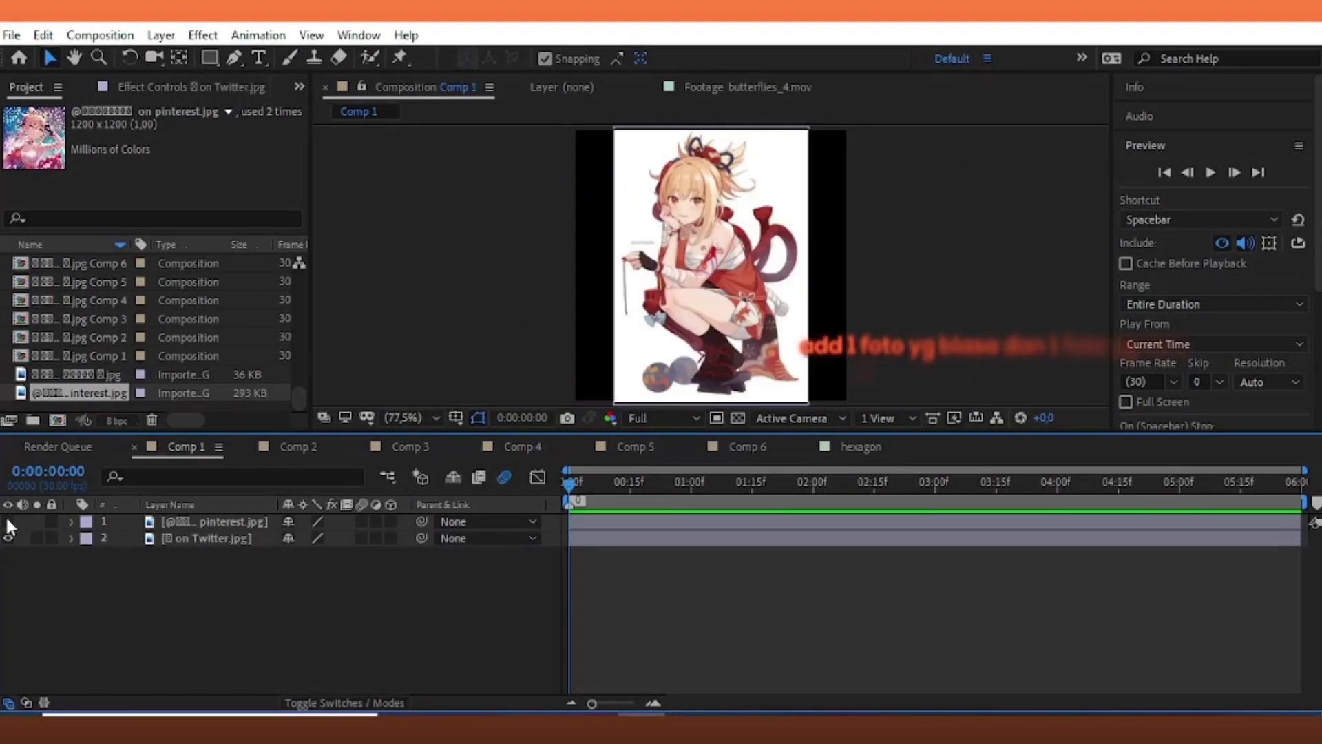
- Show the pinterest photo layer, select it, and hide the second photo layer
click(8, 522)
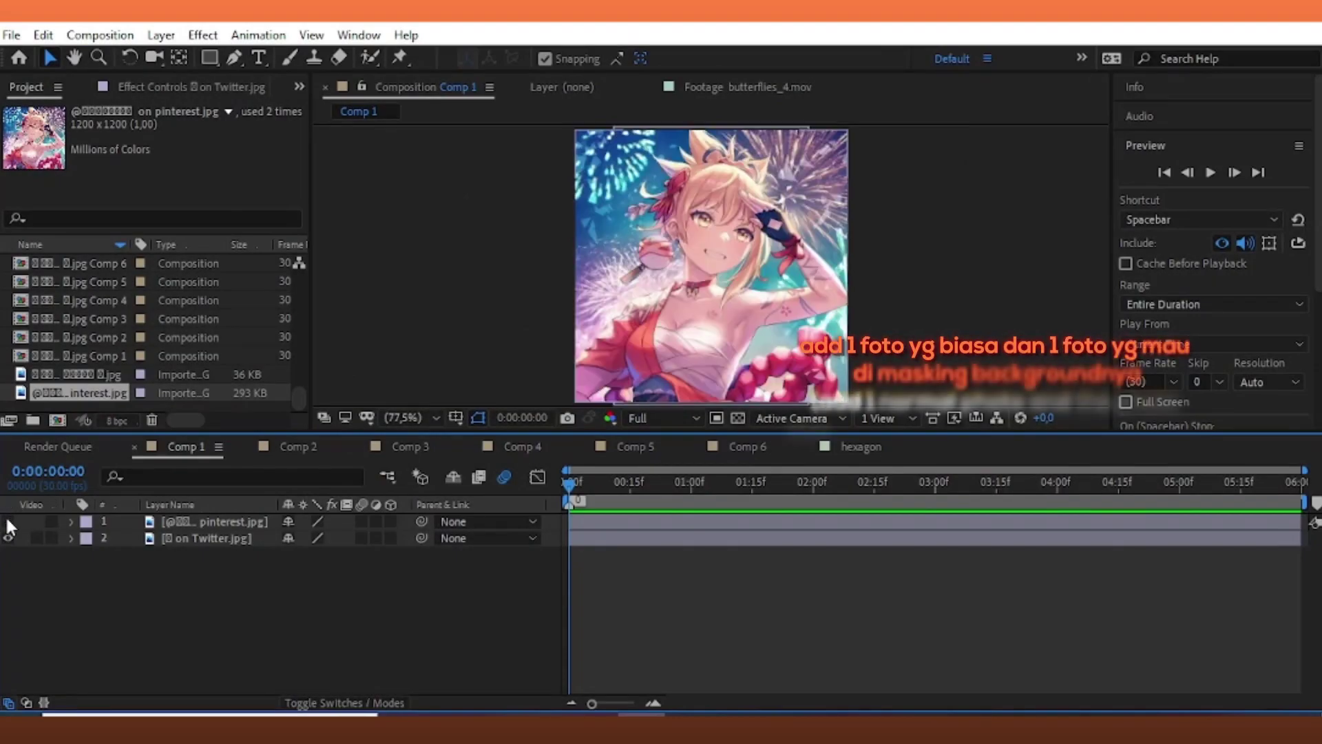
click(631, 518)
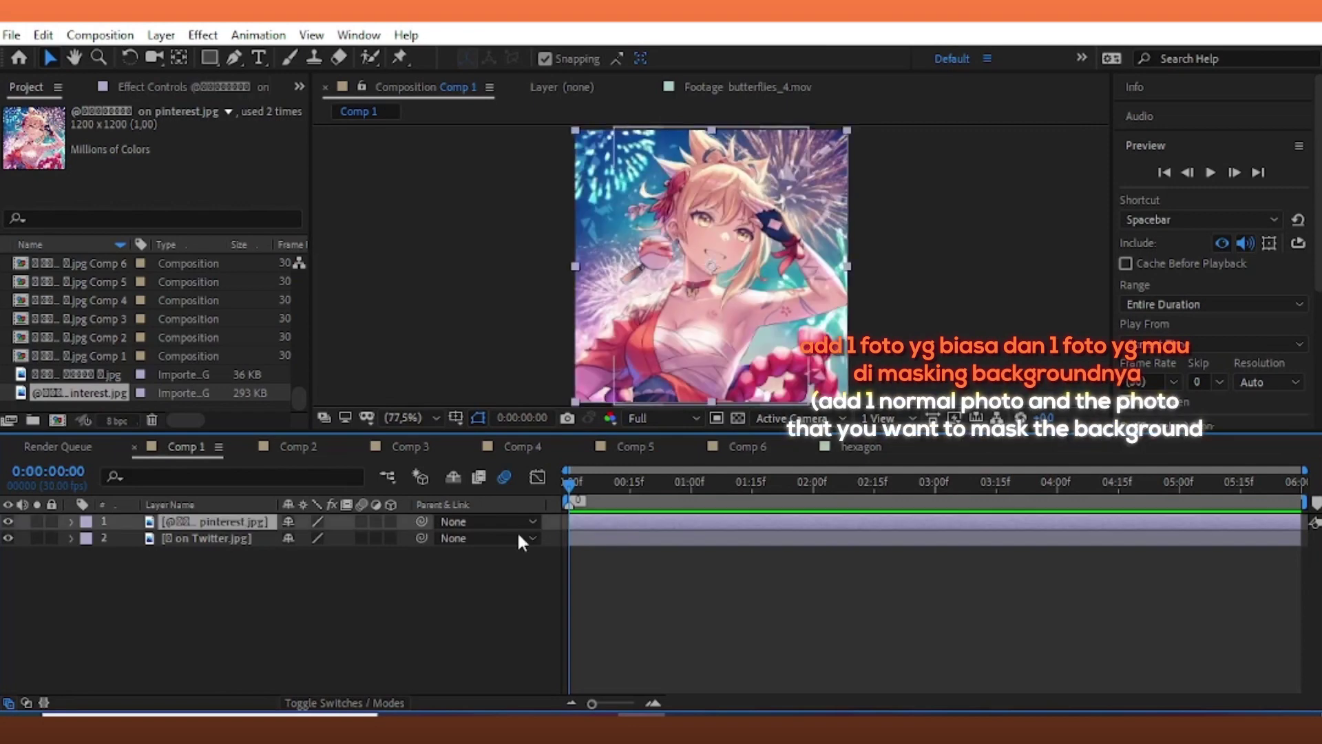
click(8, 538)
- Add a new white solid layer to the comp
click(161, 35)
mouse_move(183, 56)
click(487, 80)
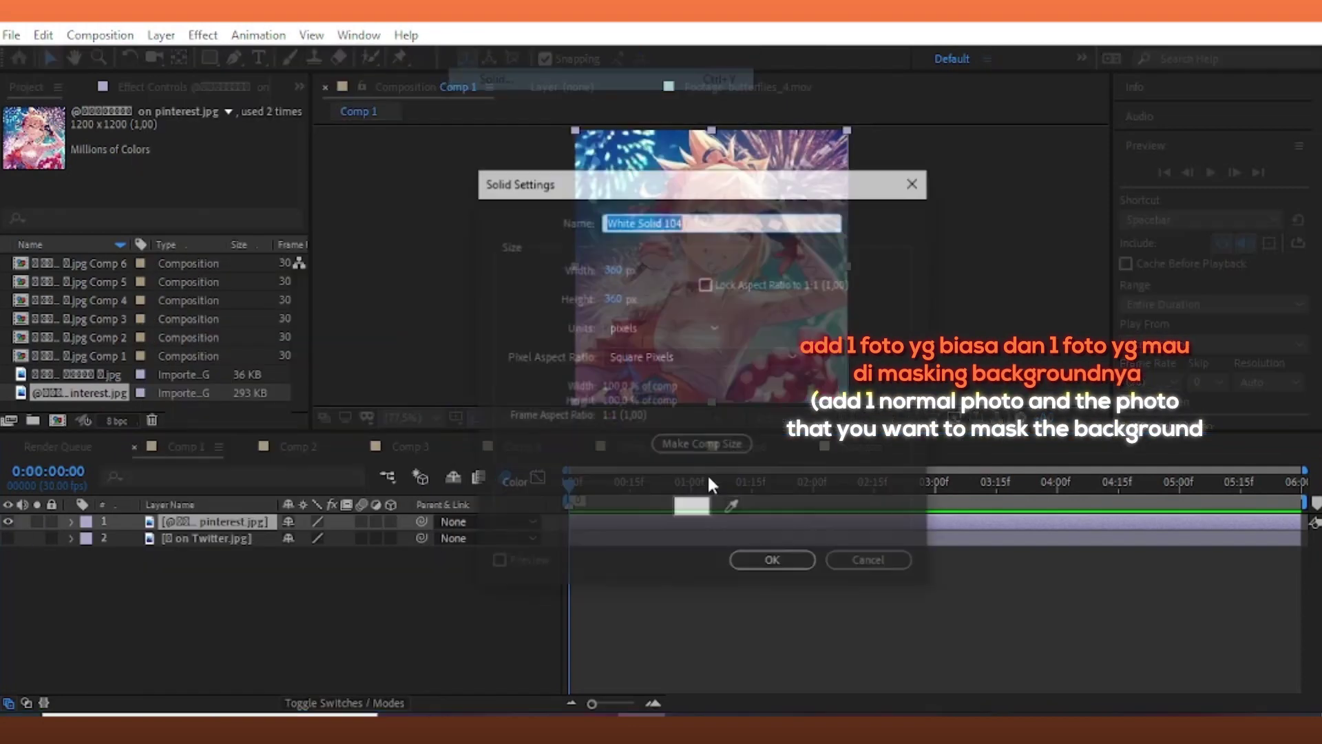
click(766, 561)
- Draw a rectangle mask just inside the solid and set it to Subtract, leaving a white border
key(q)
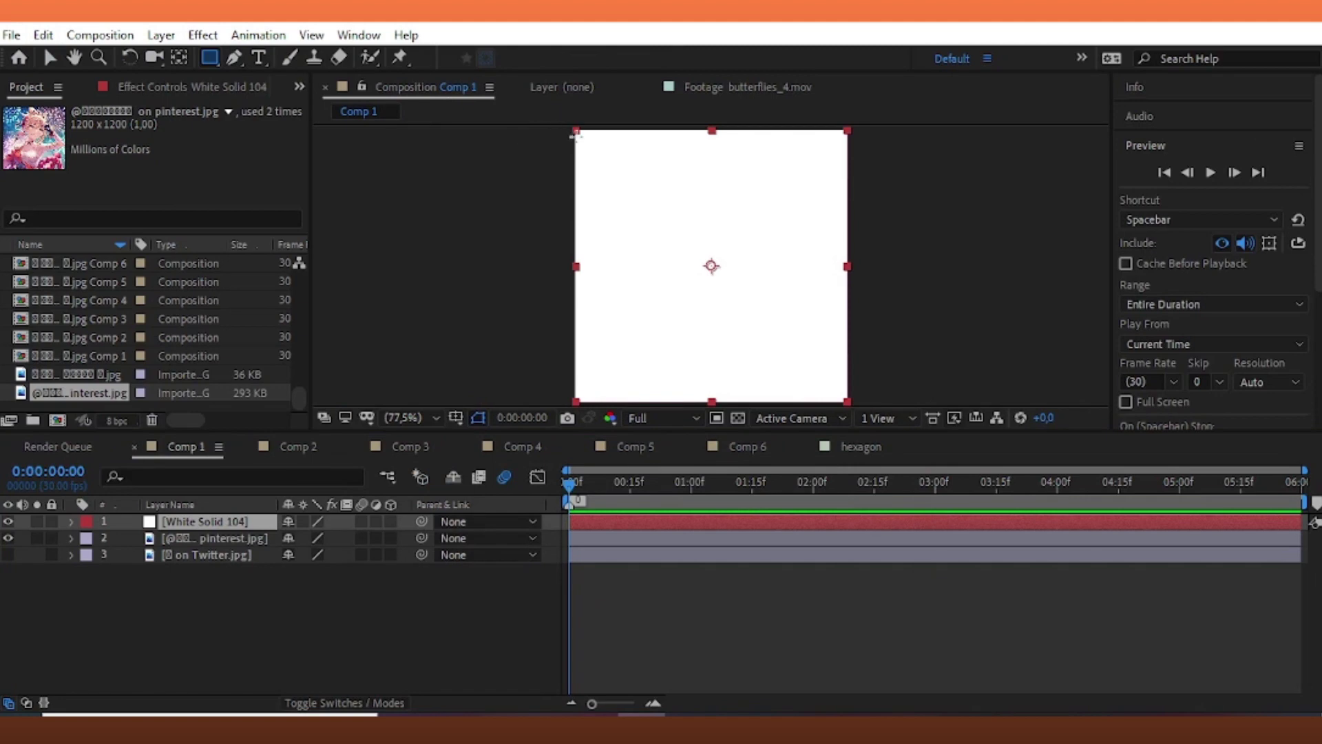
drag(576, 133, 845, 399)
click(310, 555)
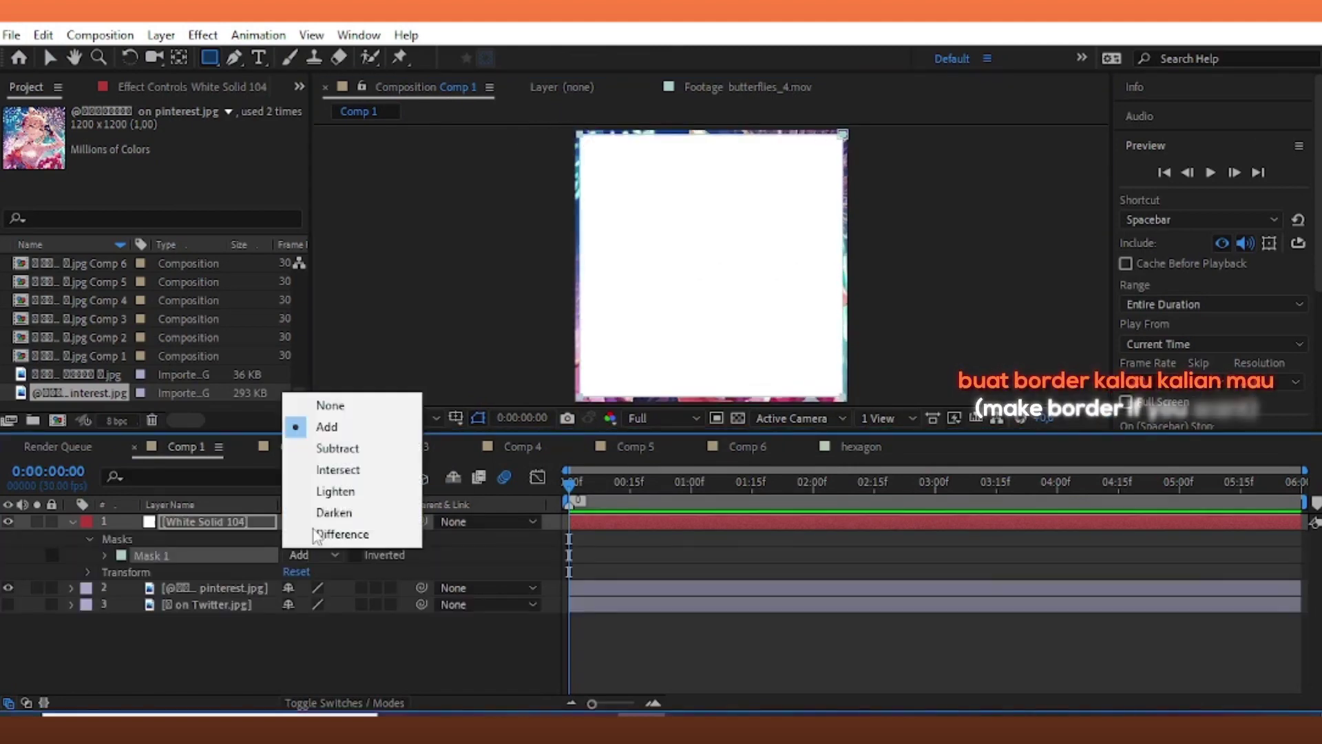
click(337, 447)
key(F2)
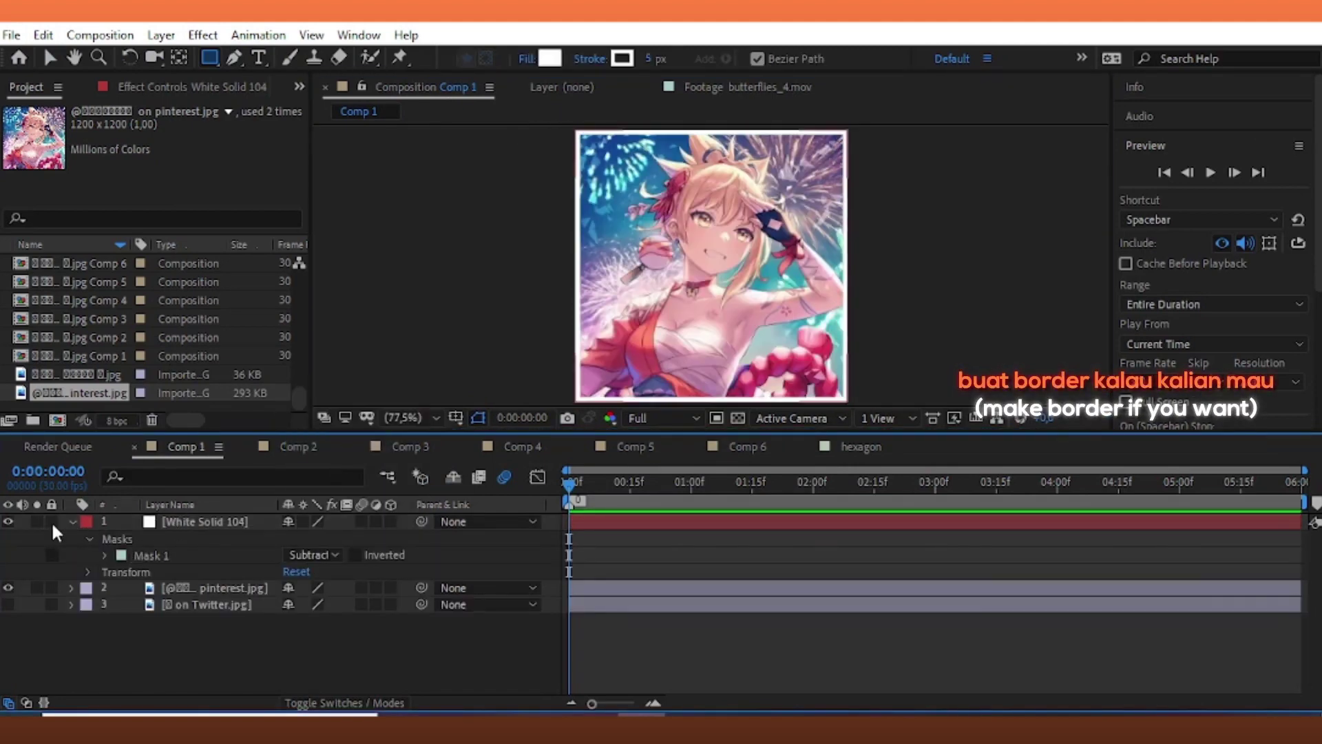
click(72, 522)
click(209, 522)
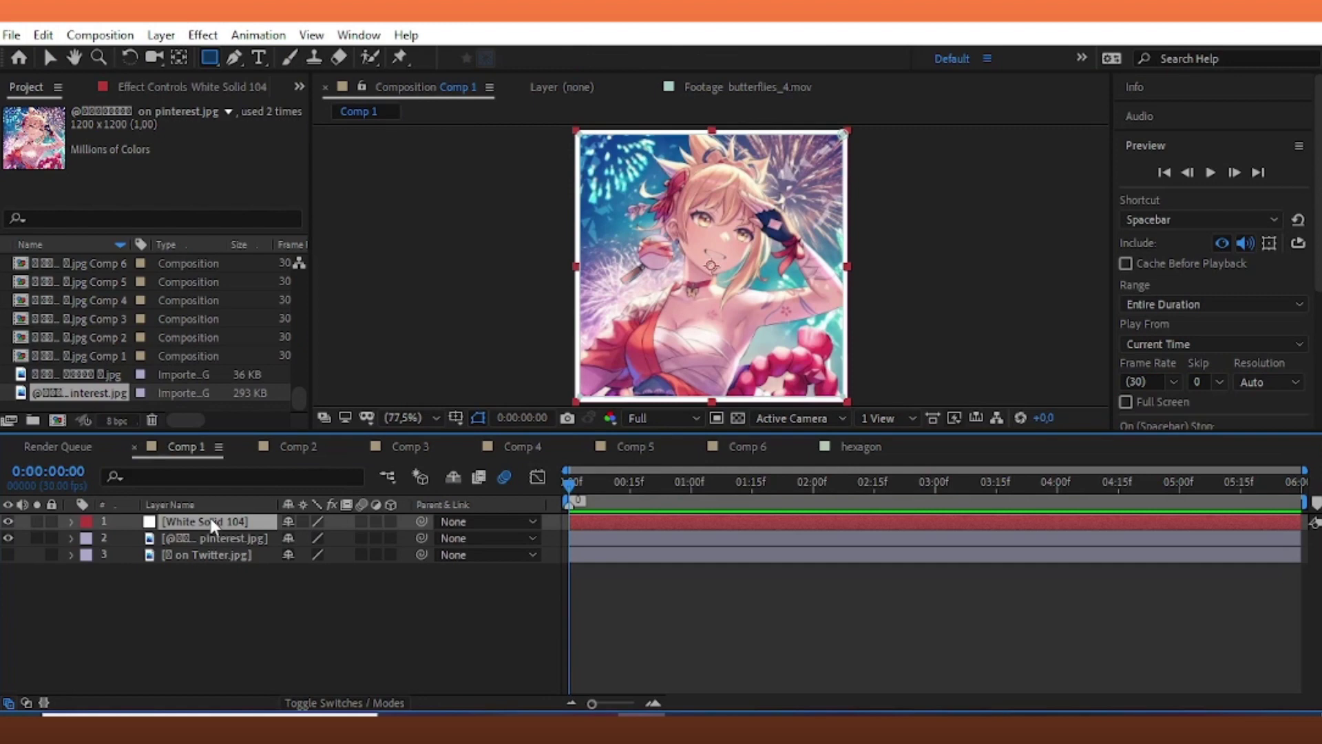
- Pre-compose the white solid and photo layers into Pre-comp 105
right_click(149, 538)
ctrl+click(149, 538)
right_click(150, 538)
click(247, 630)
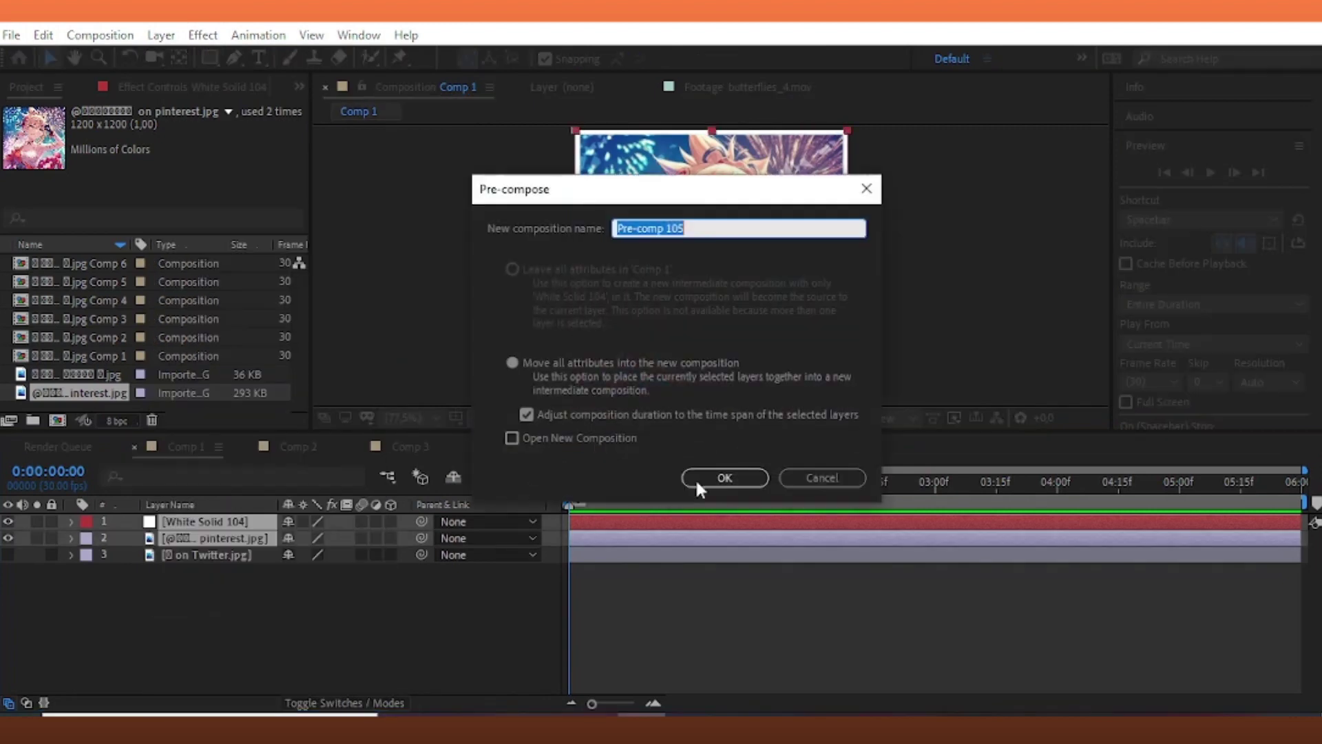
click(695, 477)
- Give Pre-comp 105 a cyan label and make it a 3D layer
click(86, 521)
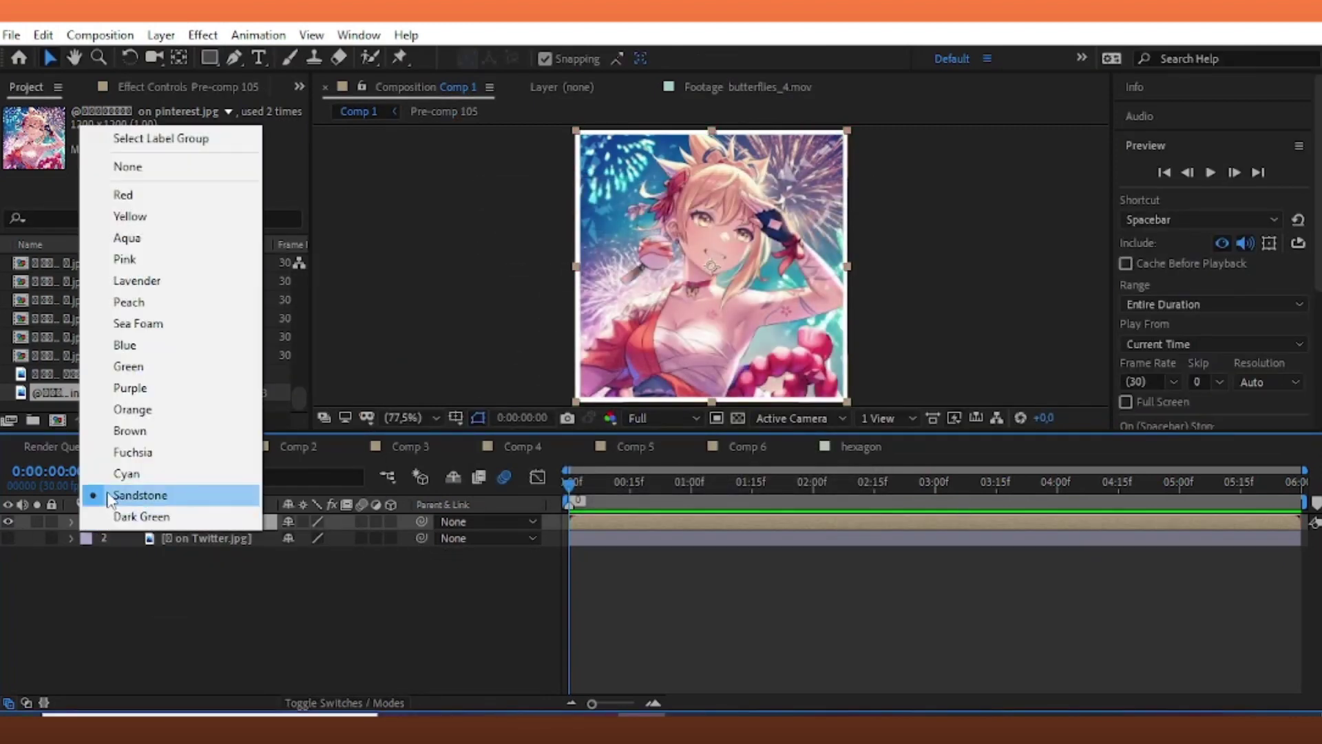
click(130, 472)
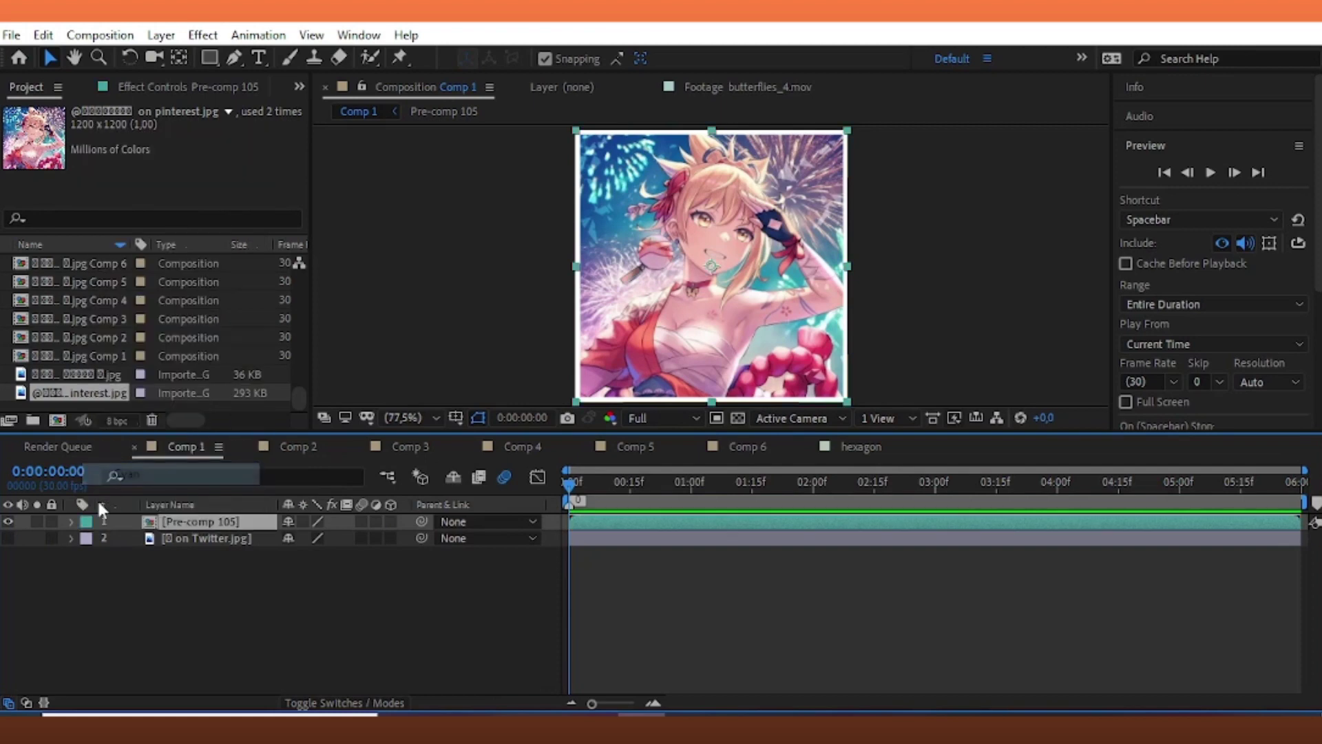
click(362, 521)
click(391, 522)
click(793, 418)
- In Custom View 1, duplicate the pre-comp into five copies and set layers 1 and 2 to Z 180 and -180
click(787, 595)
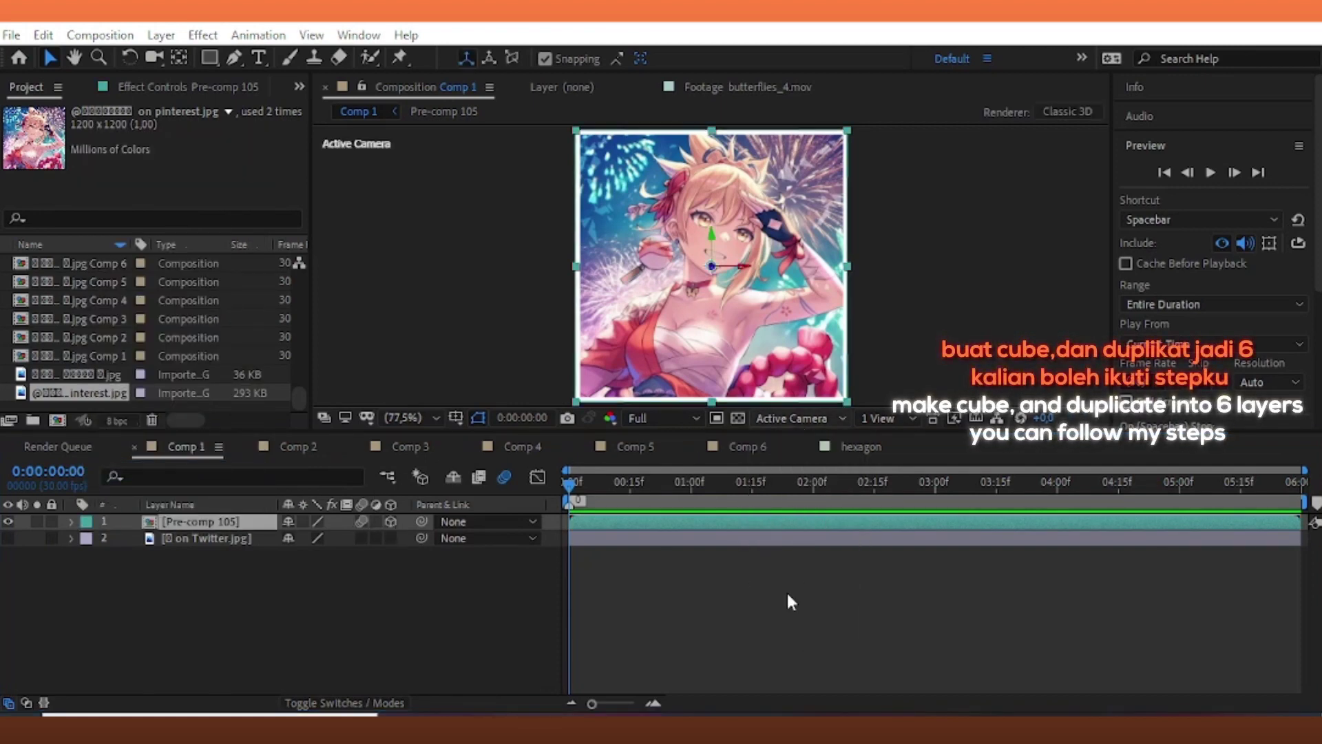
key(ctrl+d)
key(ctrl+d)
key(ctrl+d)
key(ctrl+d)
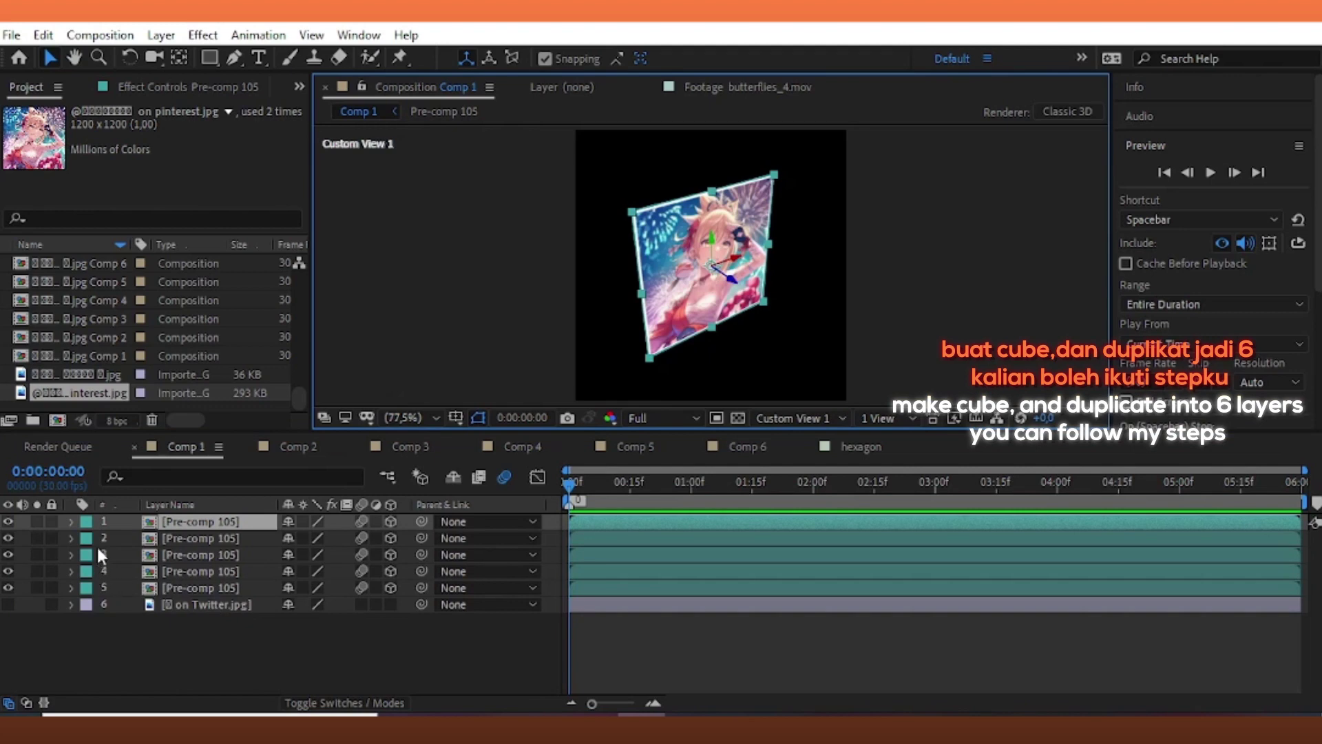
ctrl+click(138, 538)
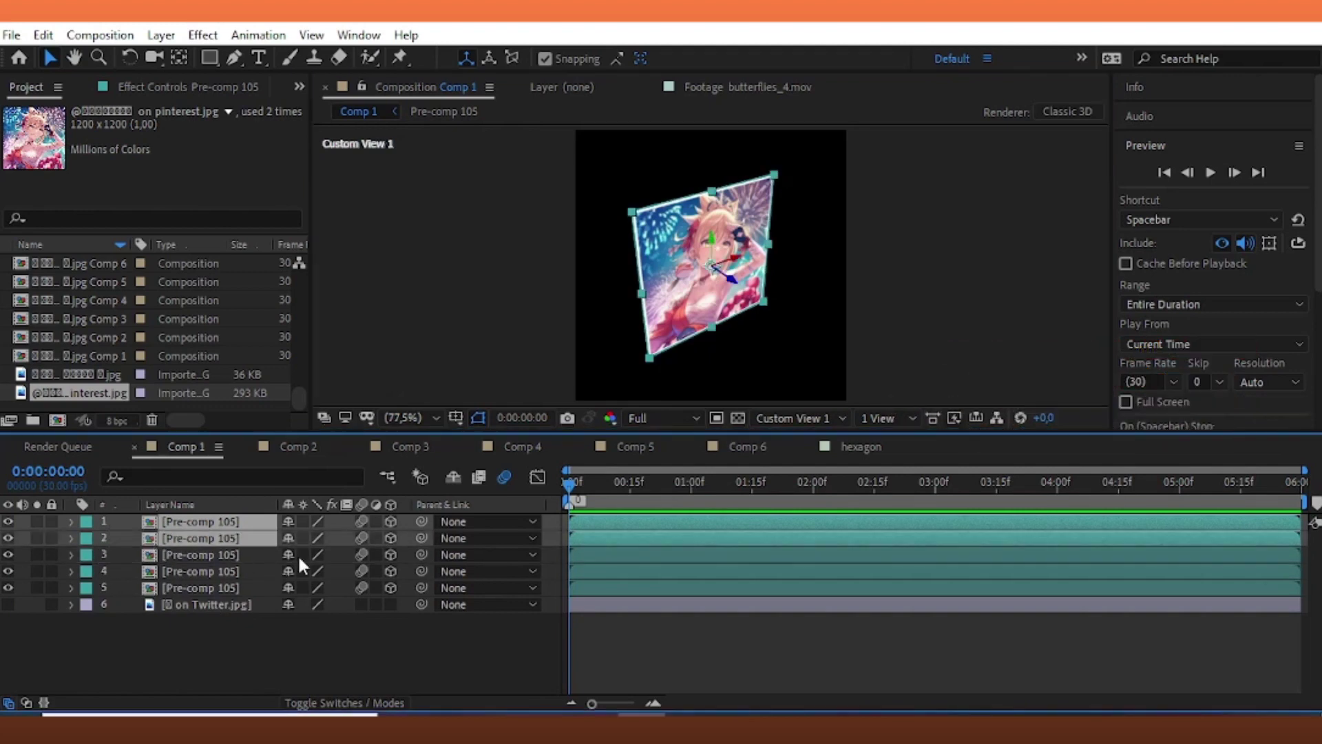
key(p)
click(351, 538)
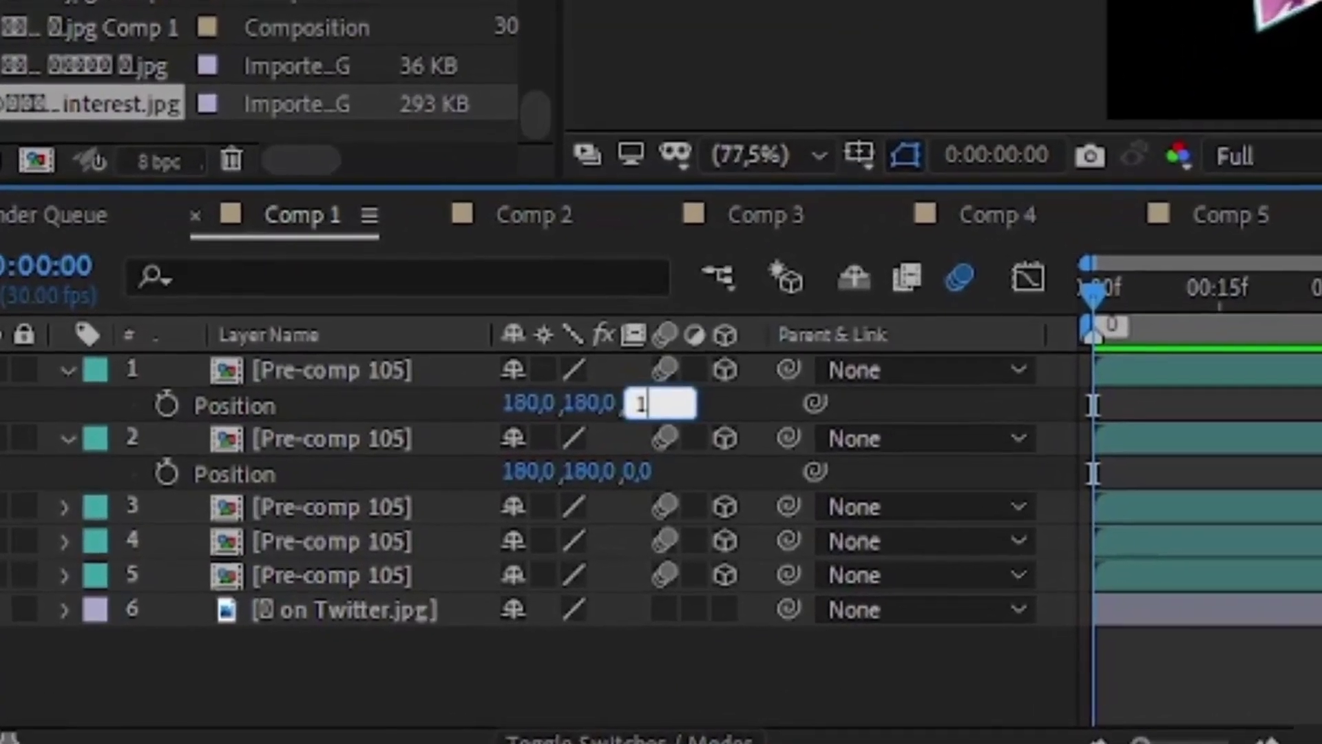
text(180)
click(644, 471)
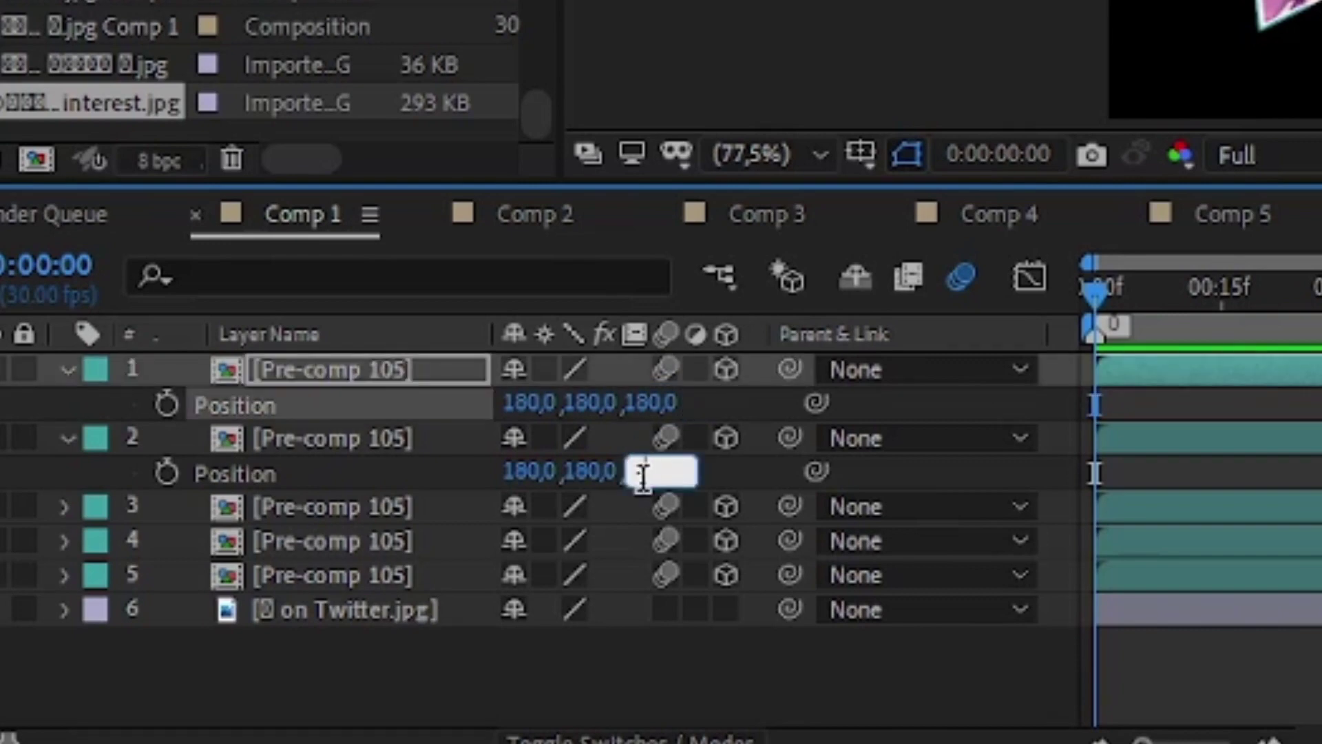
click(411, 476)
- Rotate layers 3 and 4 90° on Y and set their X positions to 0 and 360
click(154, 507)
shift+click(195, 540)
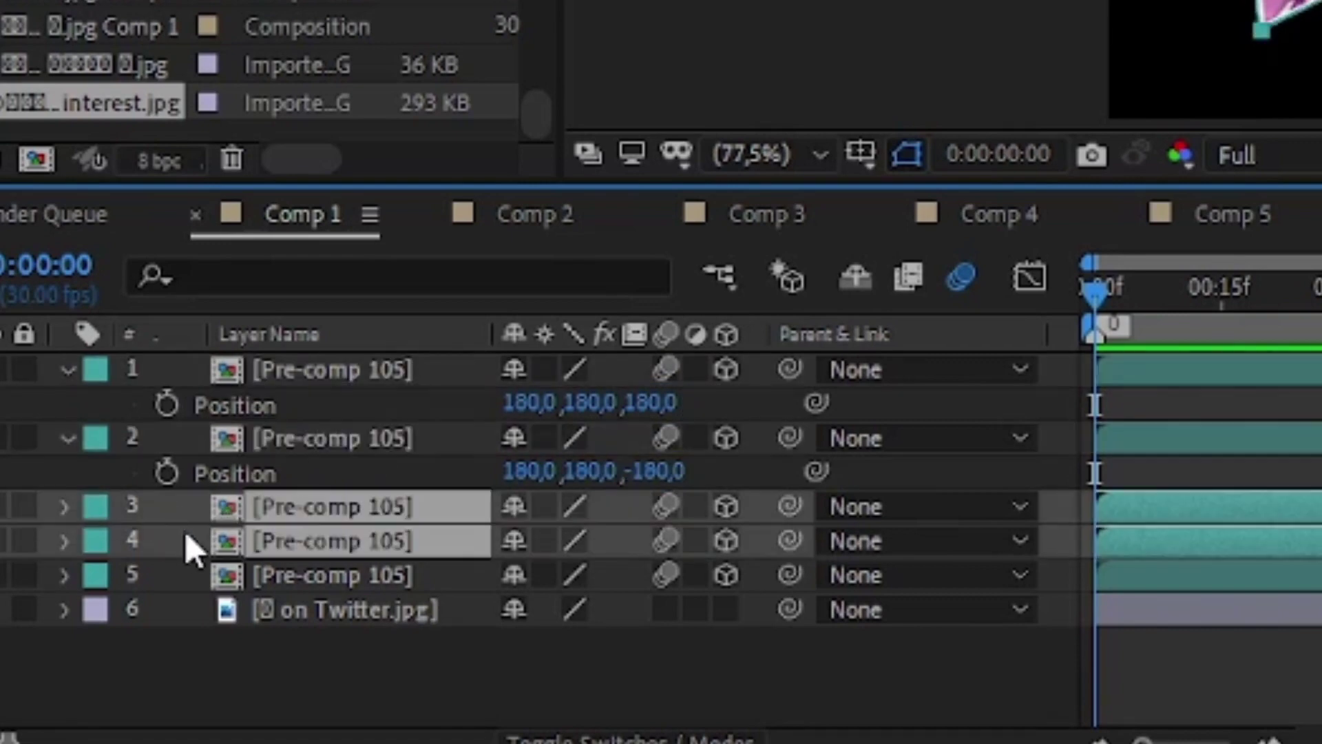
key(r)
click(561, 610)
text(90)
key(Return)
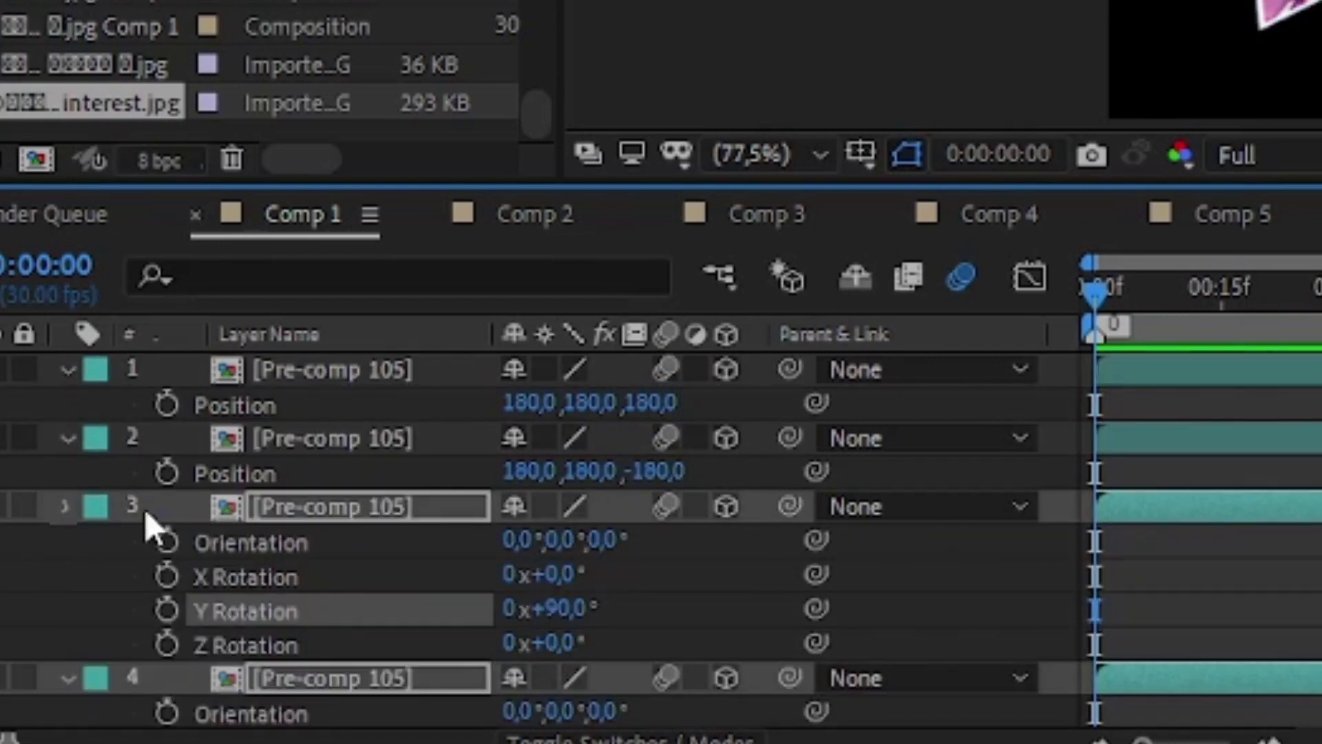
key(r)
key(p)
click(532, 540)
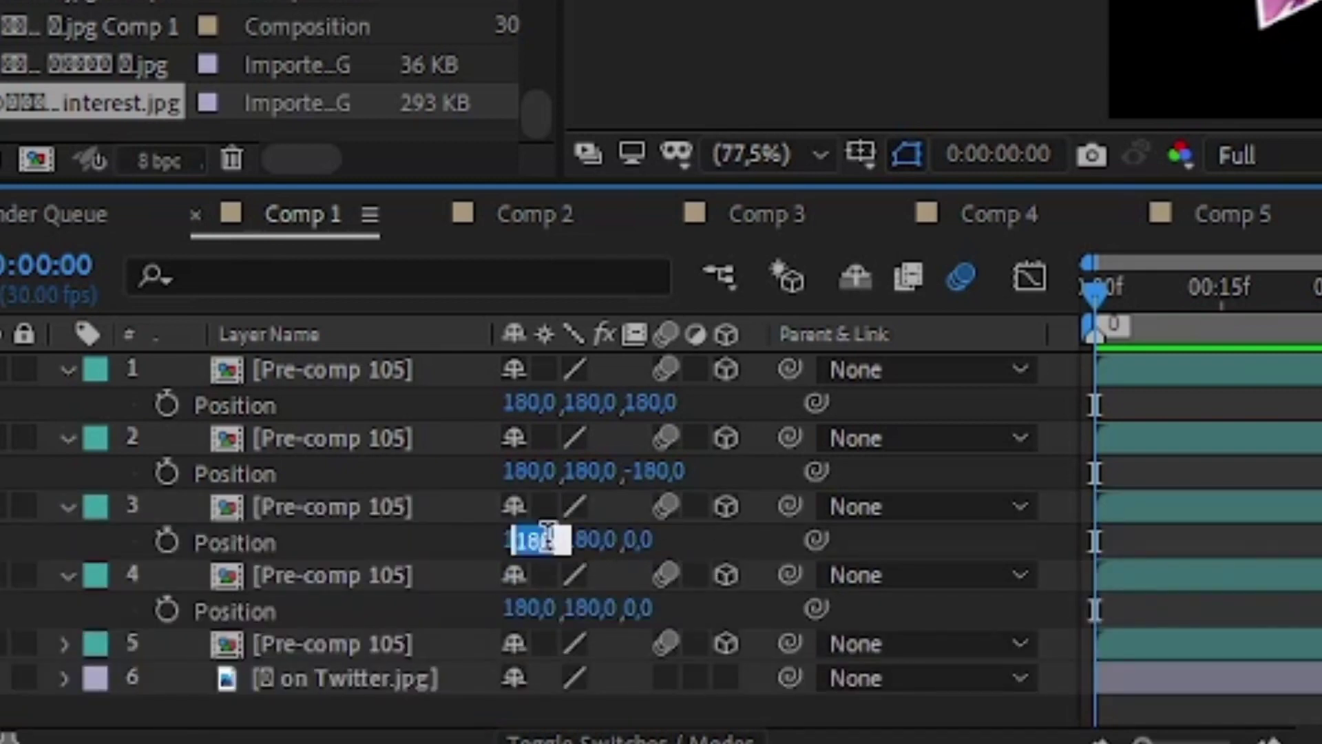
text(0)
click(520, 609)
text(360)
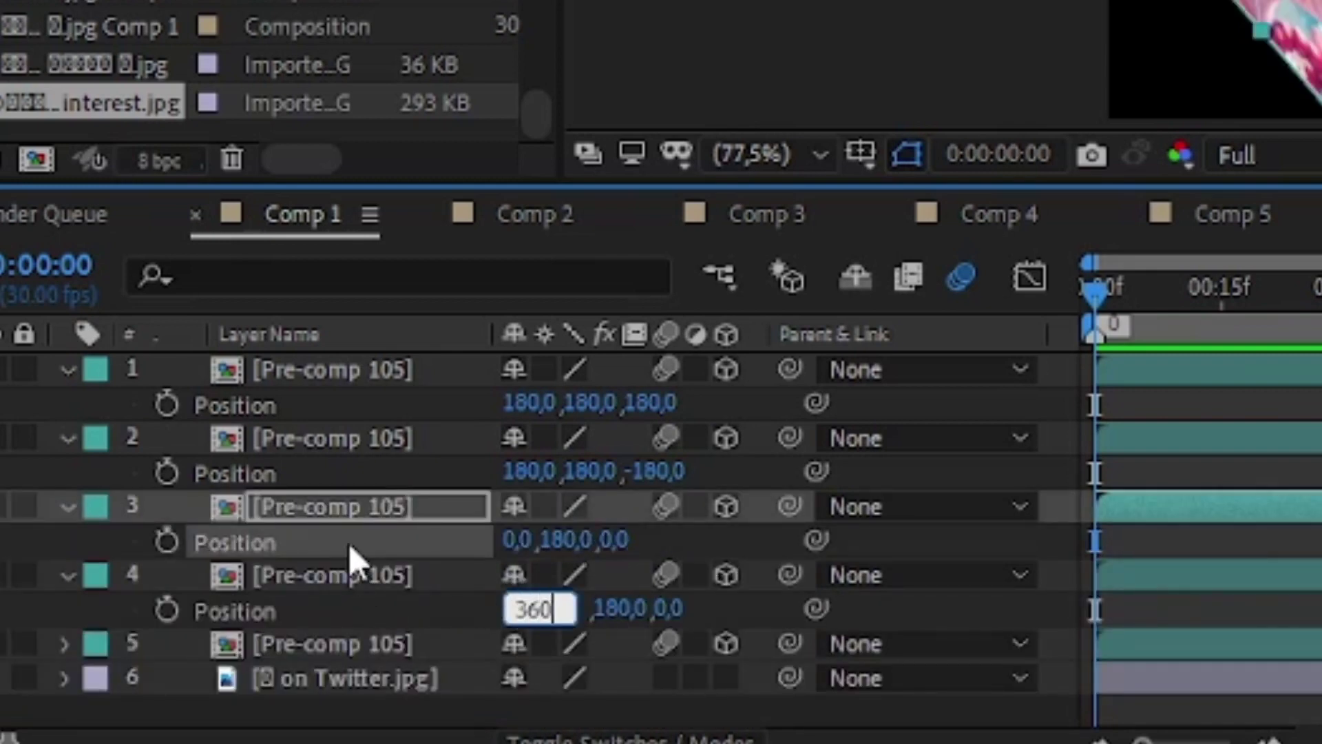
click(358, 575)
- Rotate layer 5 90° on X and set its Y position to 360 as the cube bottom
click(335, 646)
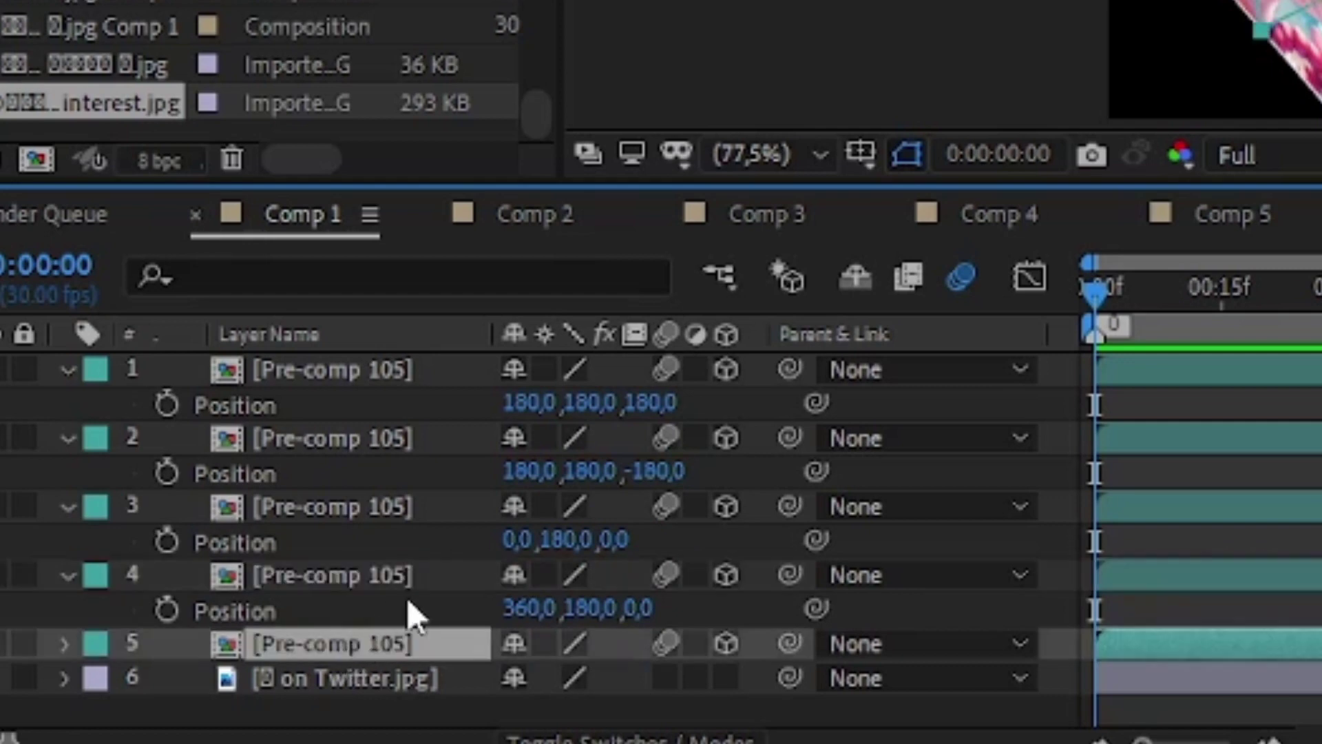
key(r)
click(563, 609)
text(90)
key(Return)
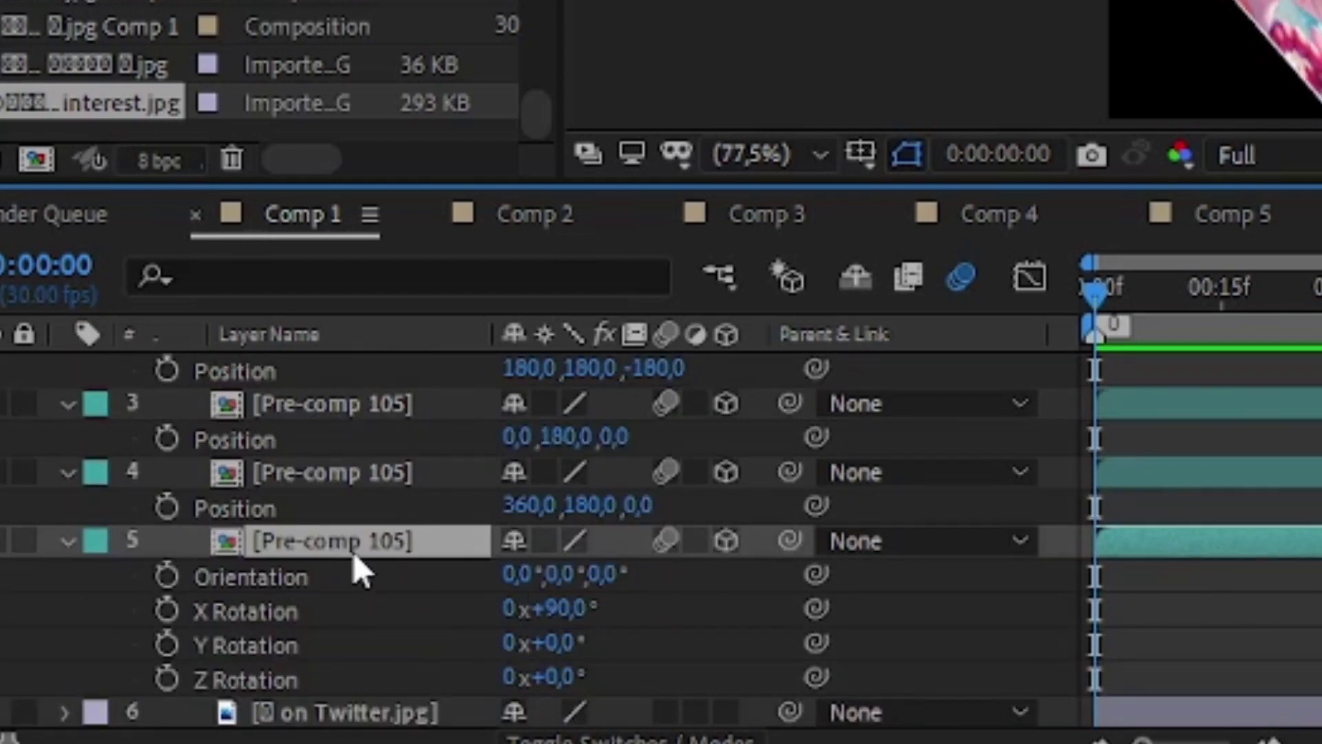
key(p)
click(598, 672)
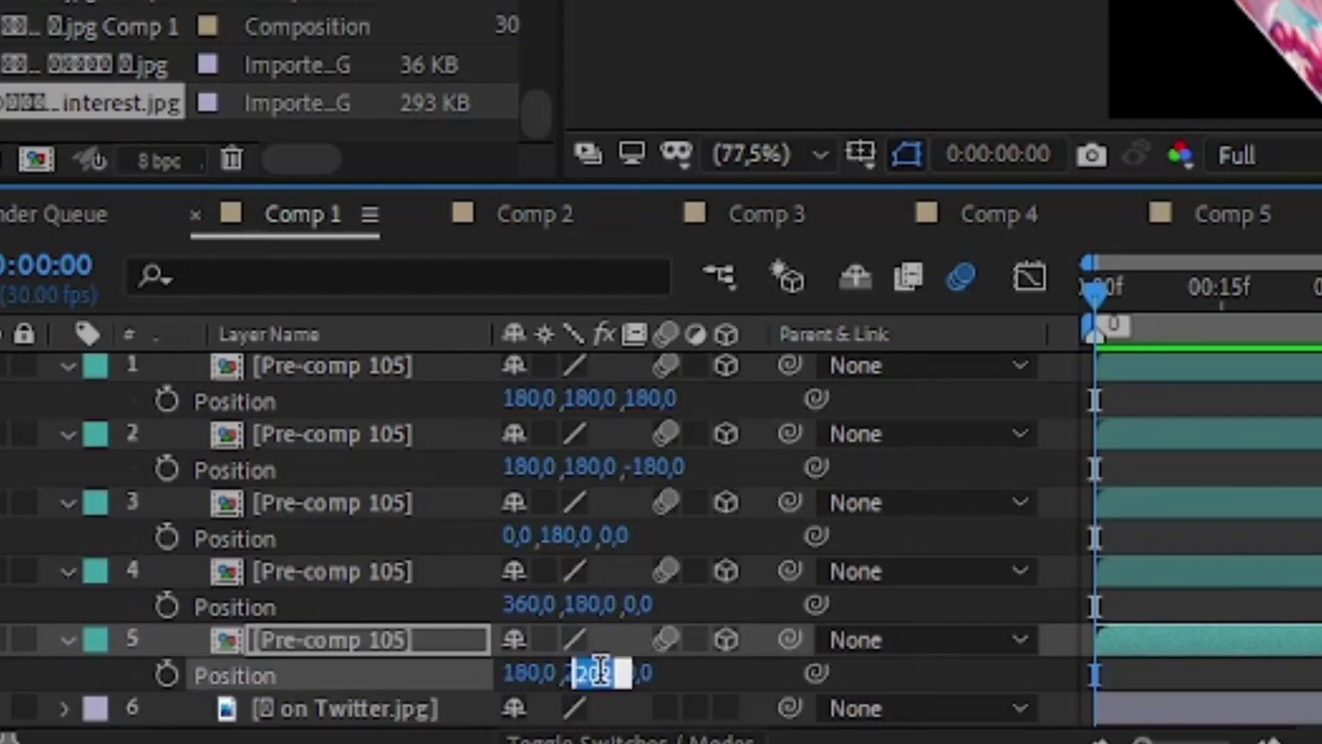
text(0)
key(Return)
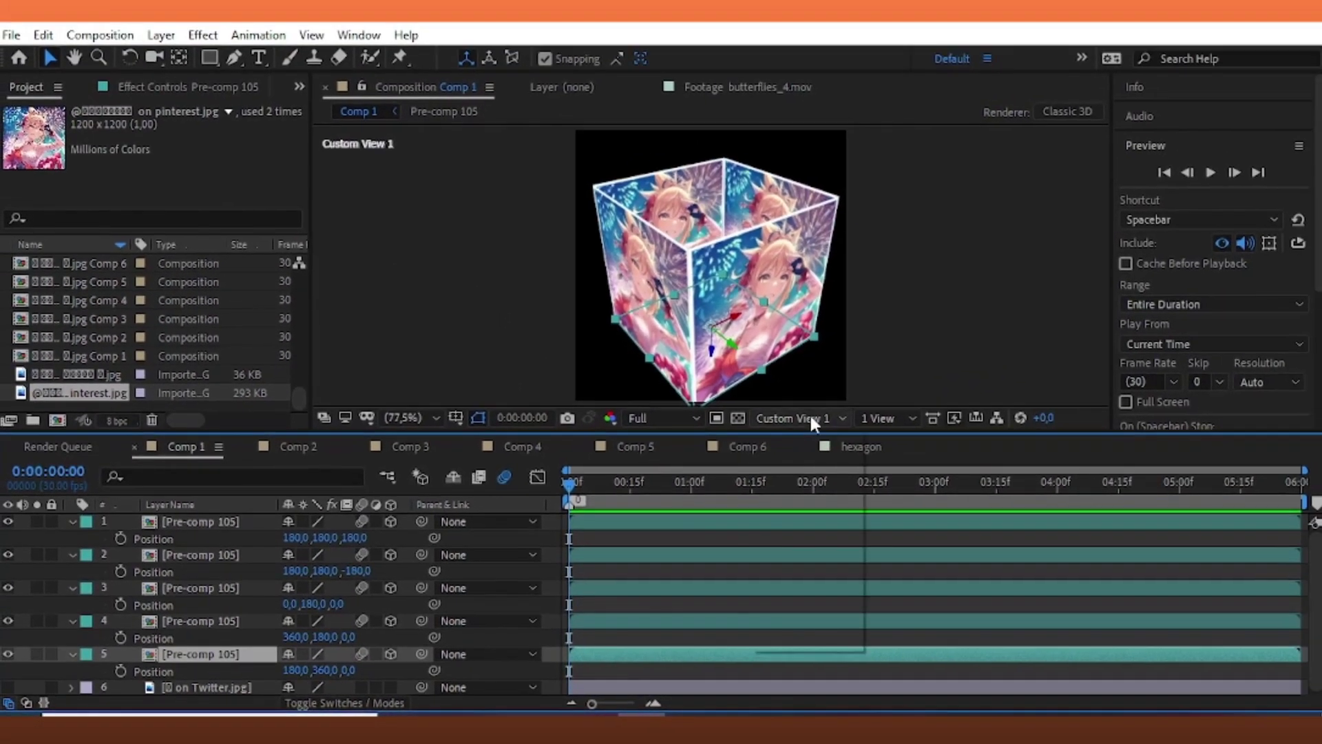
- Create an orange solid and move it to the top of the layer stack
click(809, 415)
click(162, 35)
mouse_move(189, 56)
click(569, 71)
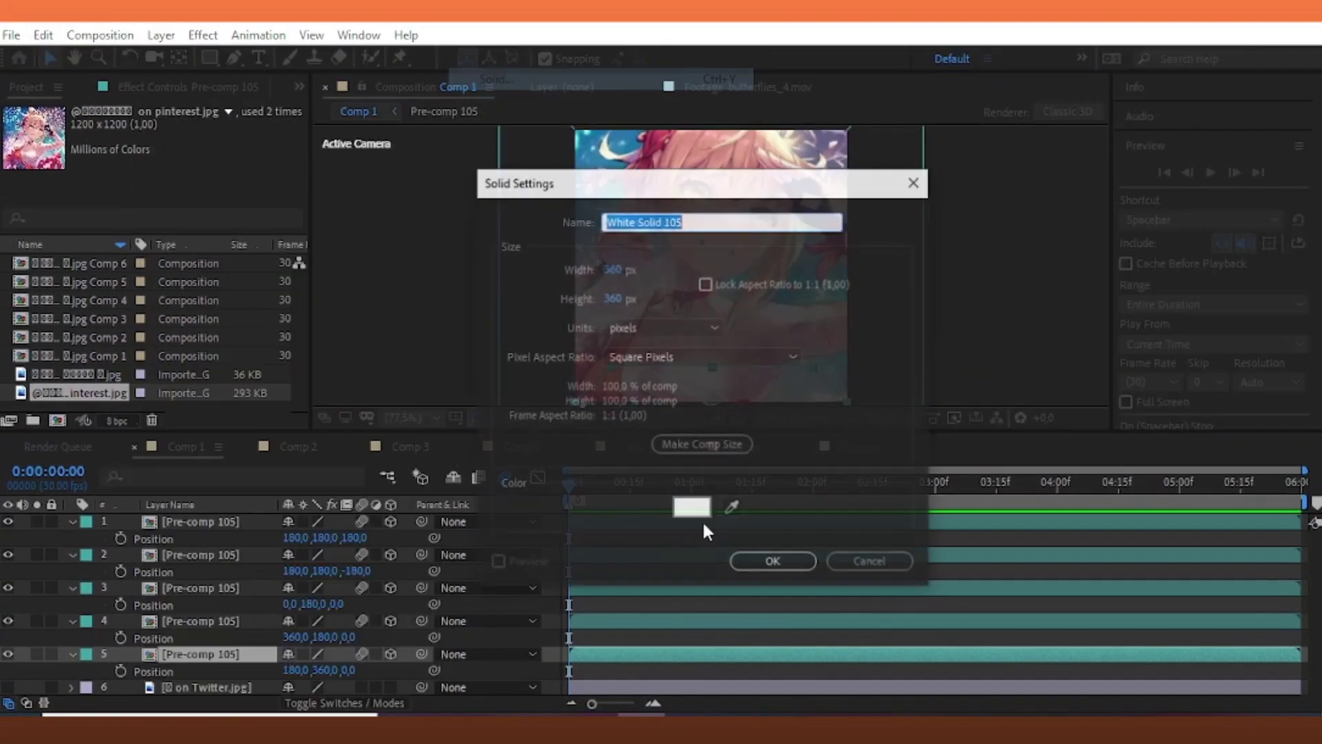
click(689, 508)
click(448, 304)
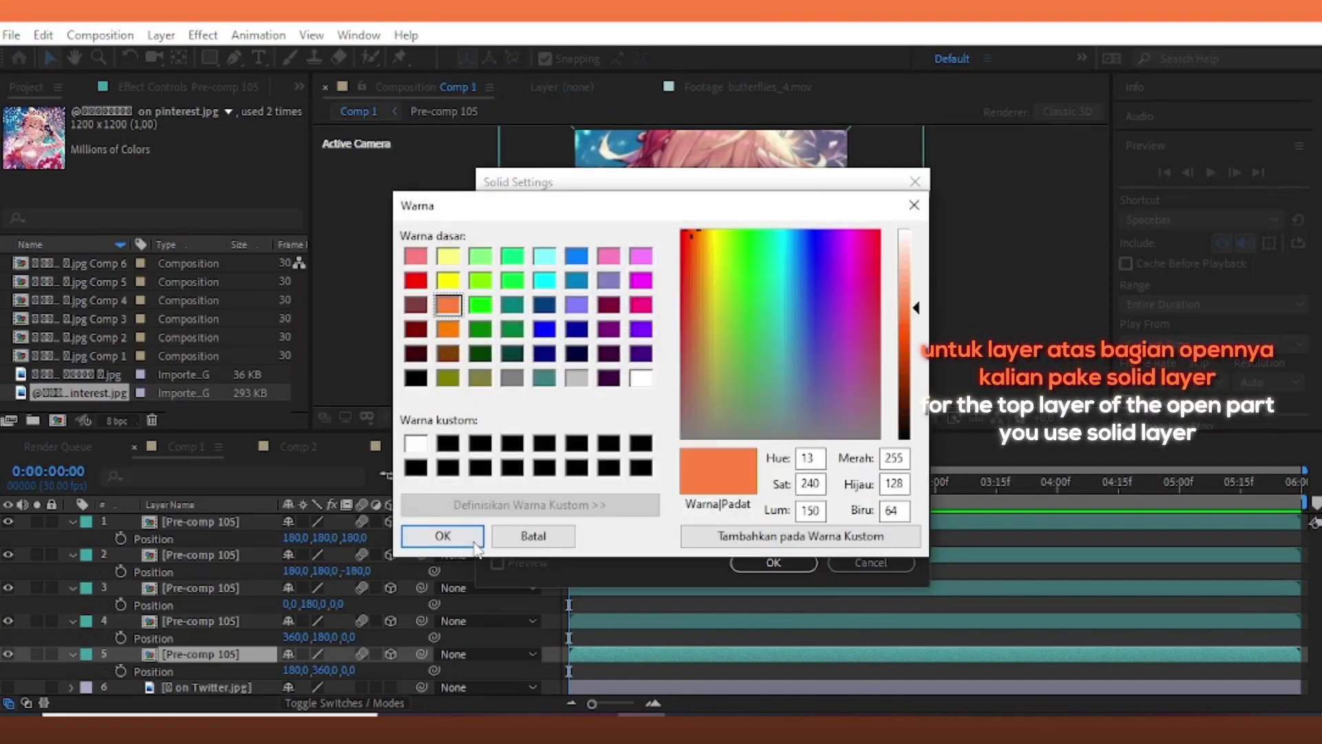
click(443, 535)
click(773, 563)
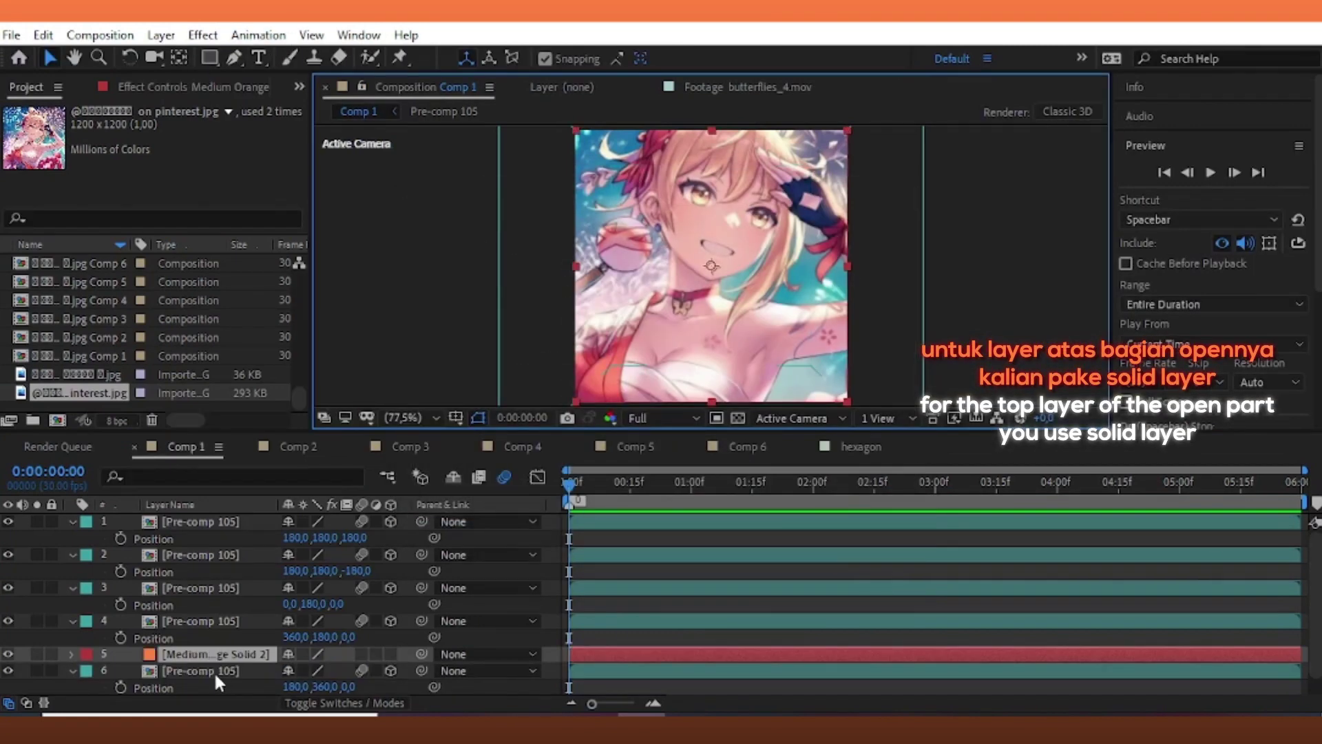
drag(190, 653, 193, 520)
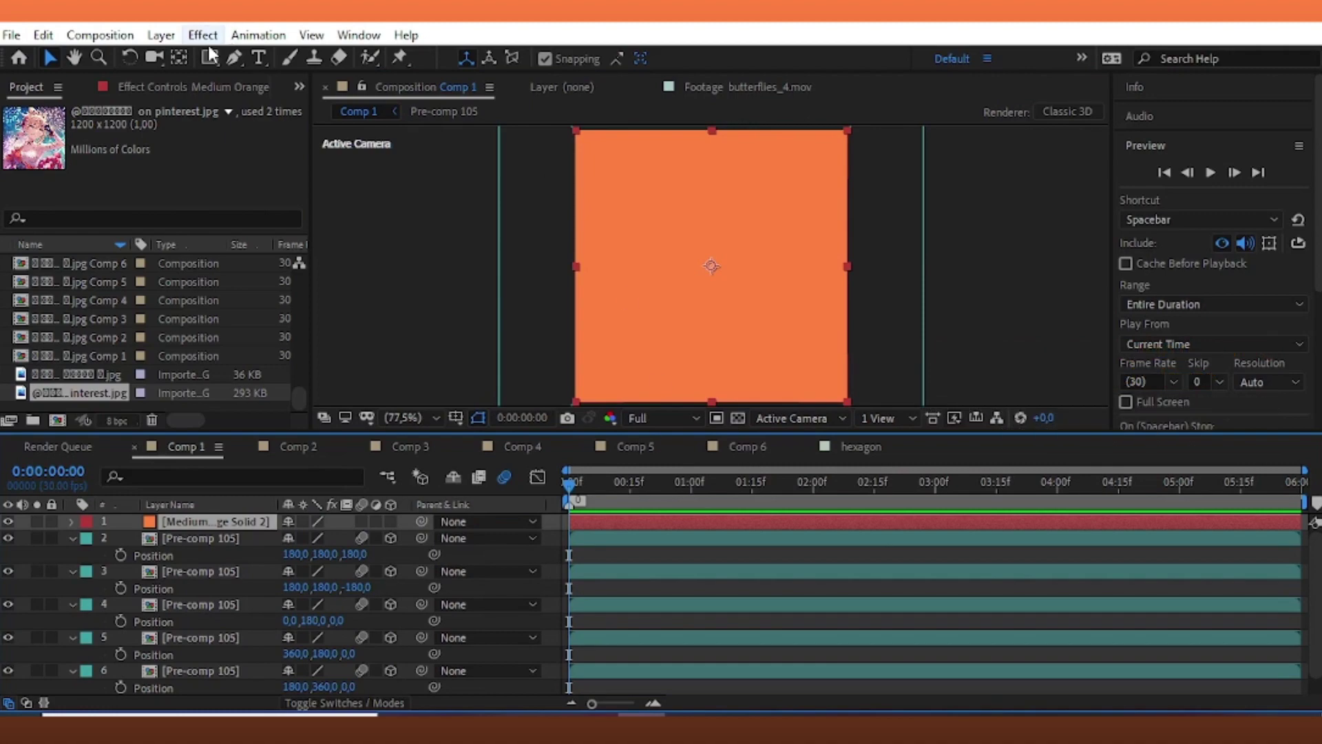
- In Custom View 1, rotate the orange solid 90° on X and set its Y position to 0
click(811, 421)
click(787, 600)
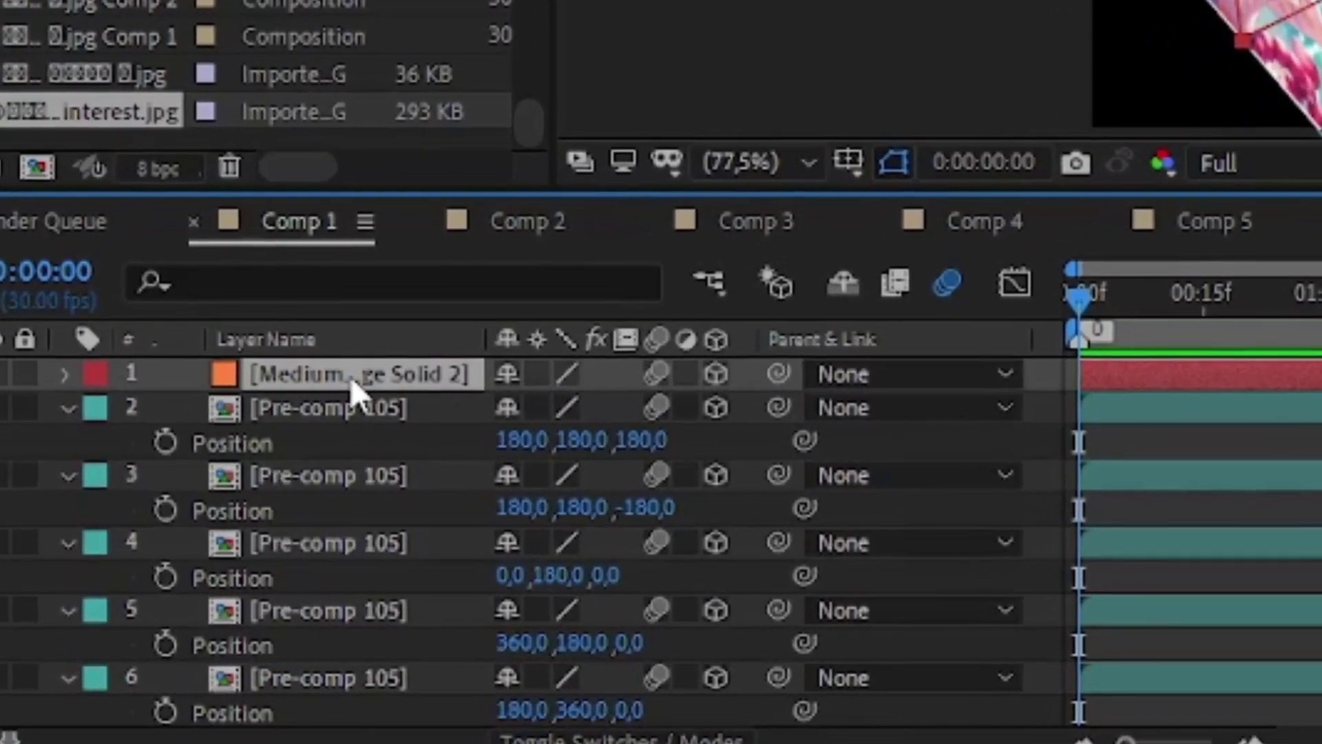
key(r)
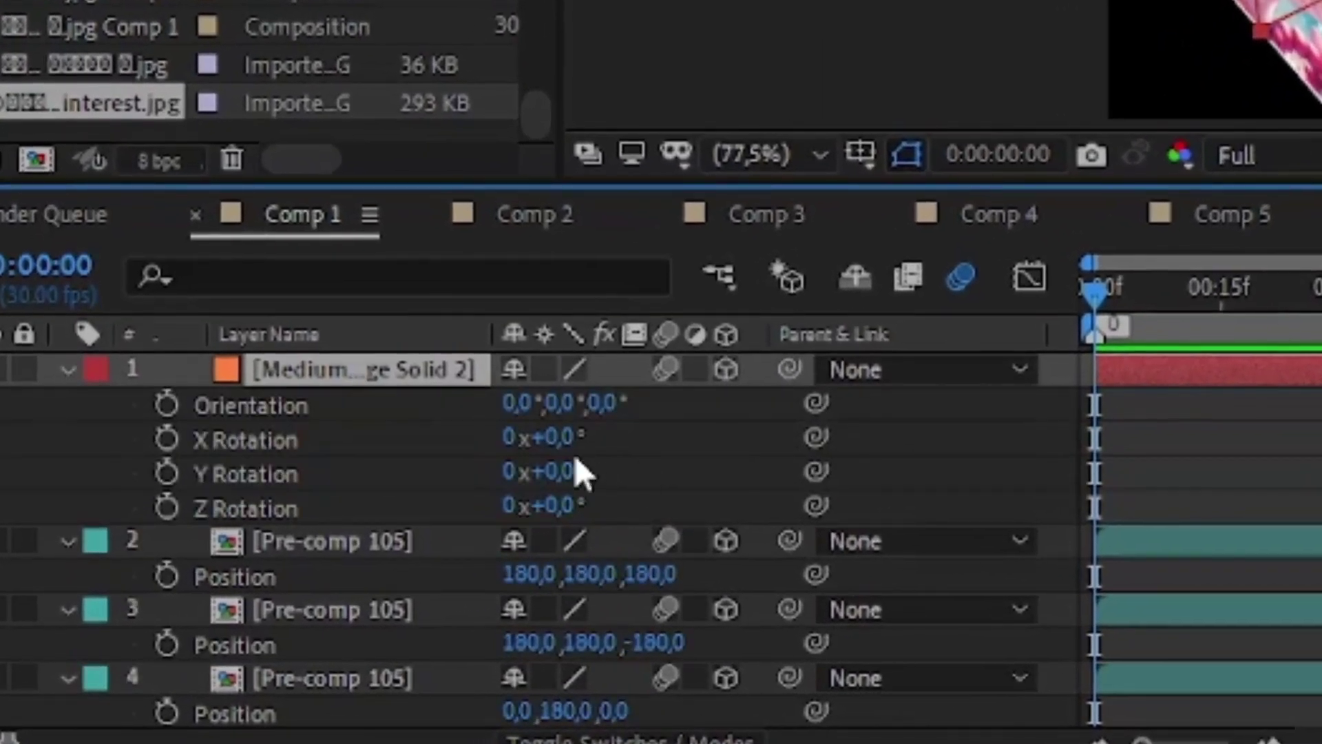
click(318, 552)
key(Return)
key(p)
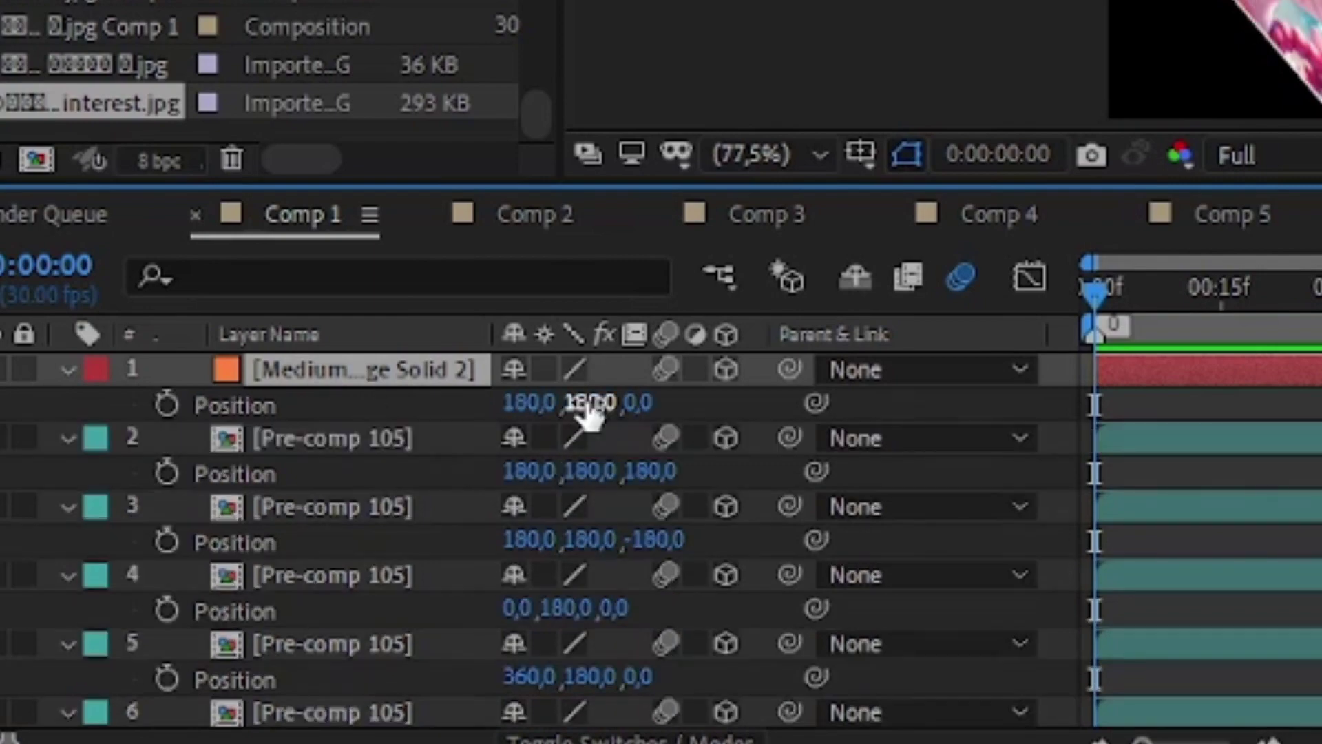
click(585, 403)
text(0)
key(Return)
- Save the project and return the viewer to the front camera view
key(ctrl+s)
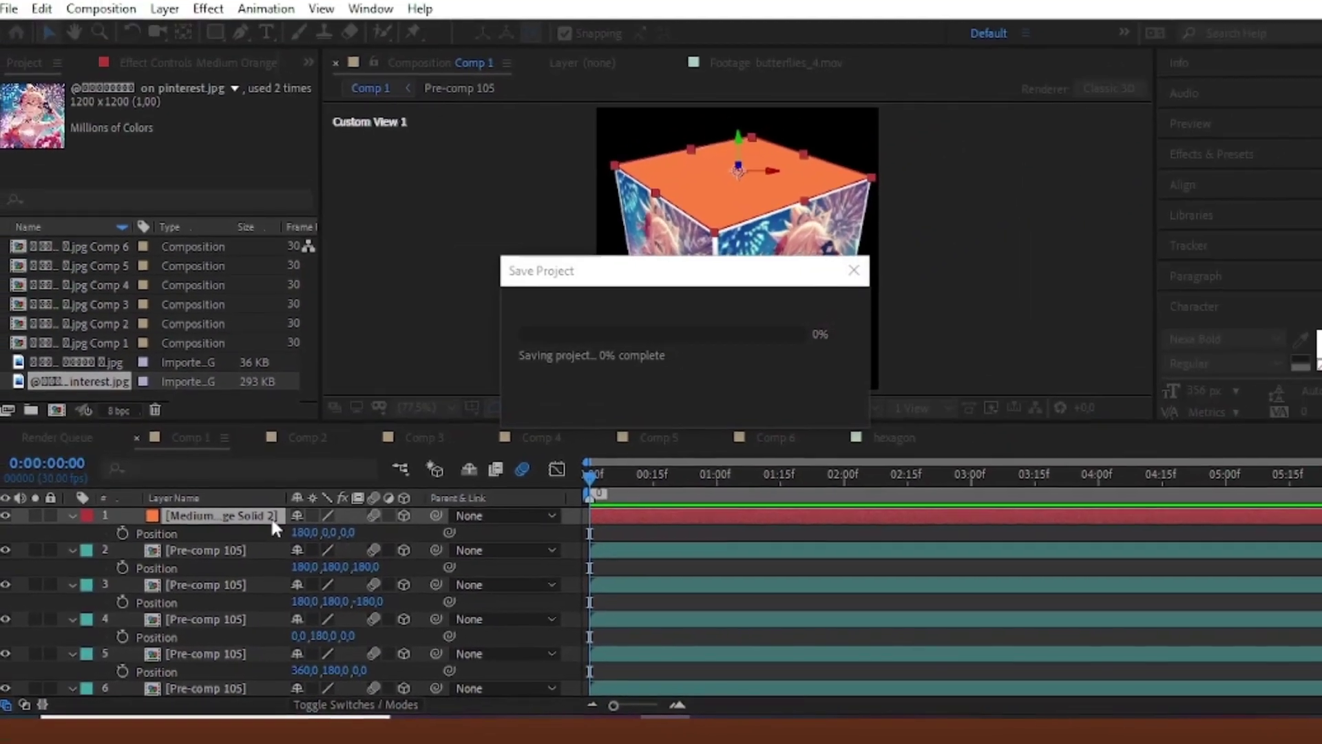
click(816, 419)
click(802, 433)
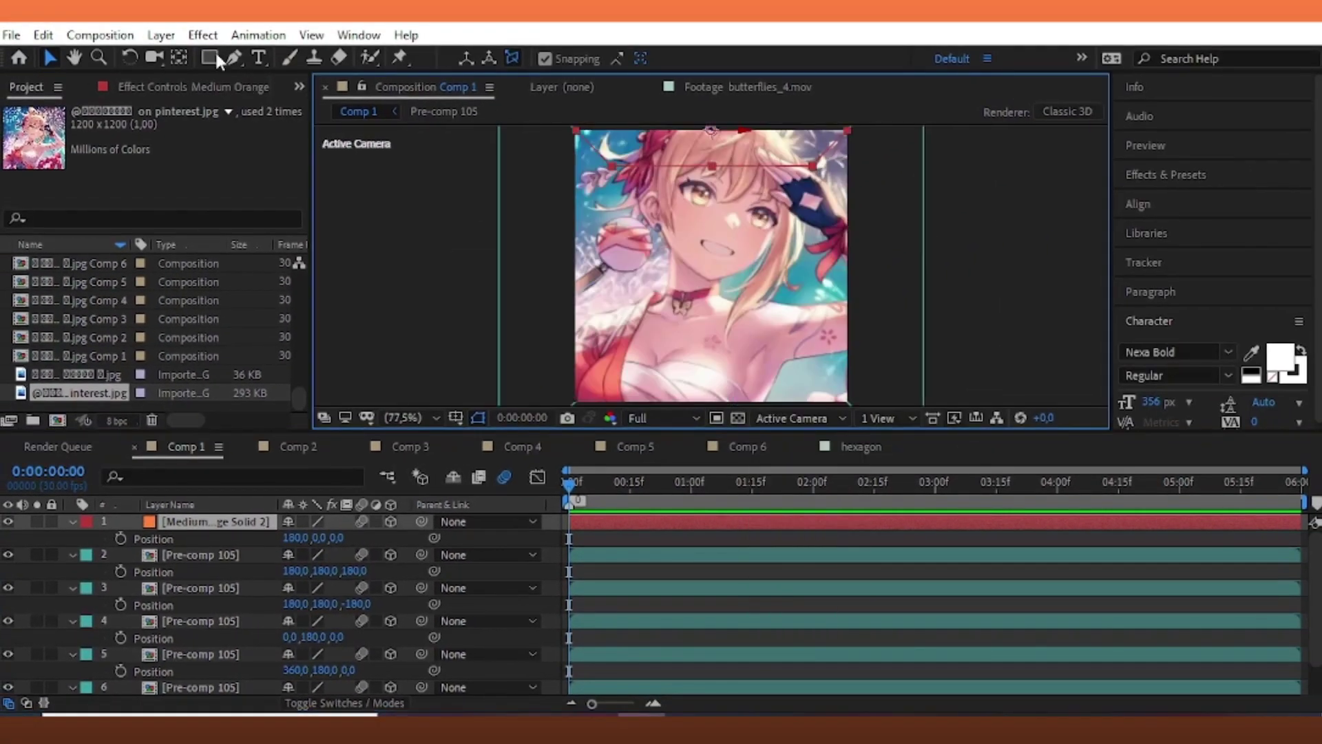
- Create a new white solid layer
click(161, 34)
mouse_move(183, 56)
click(487, 83)
click(690, 500)
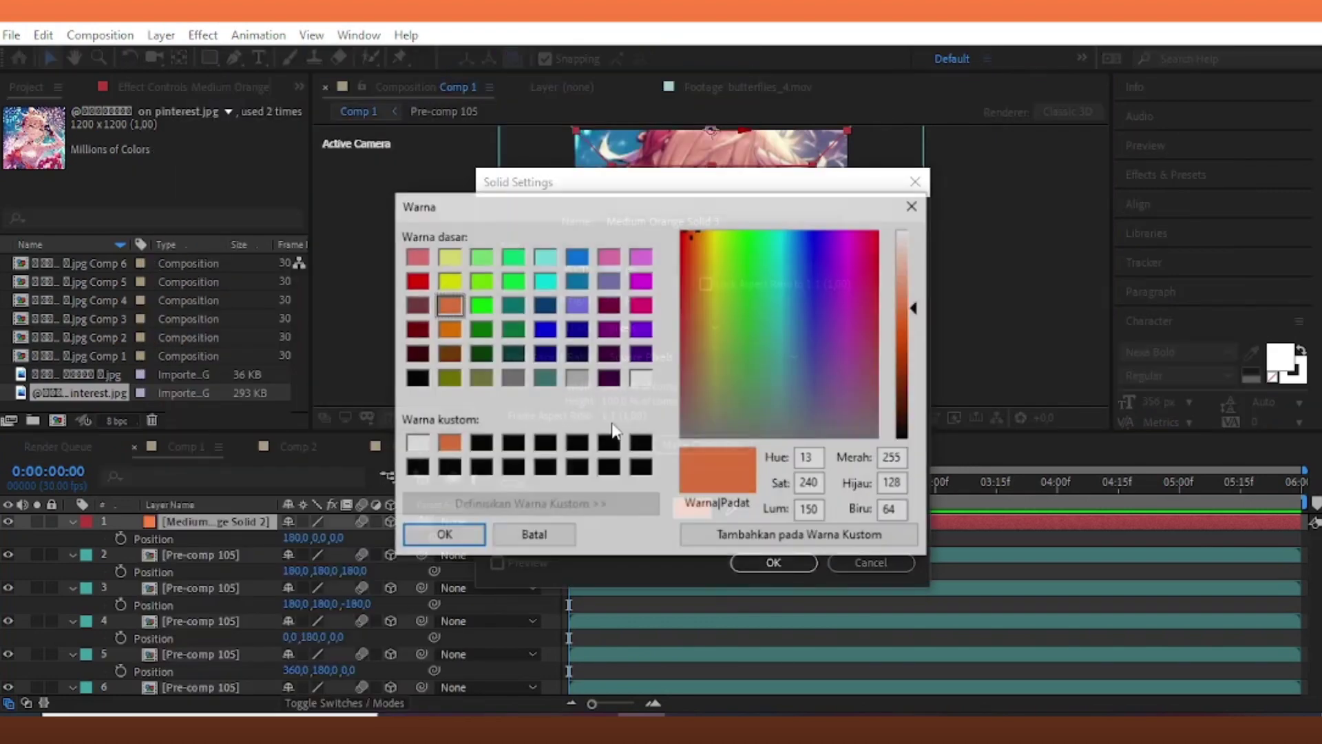
click(640, 378)
click(445, 535)
click(773, 562)
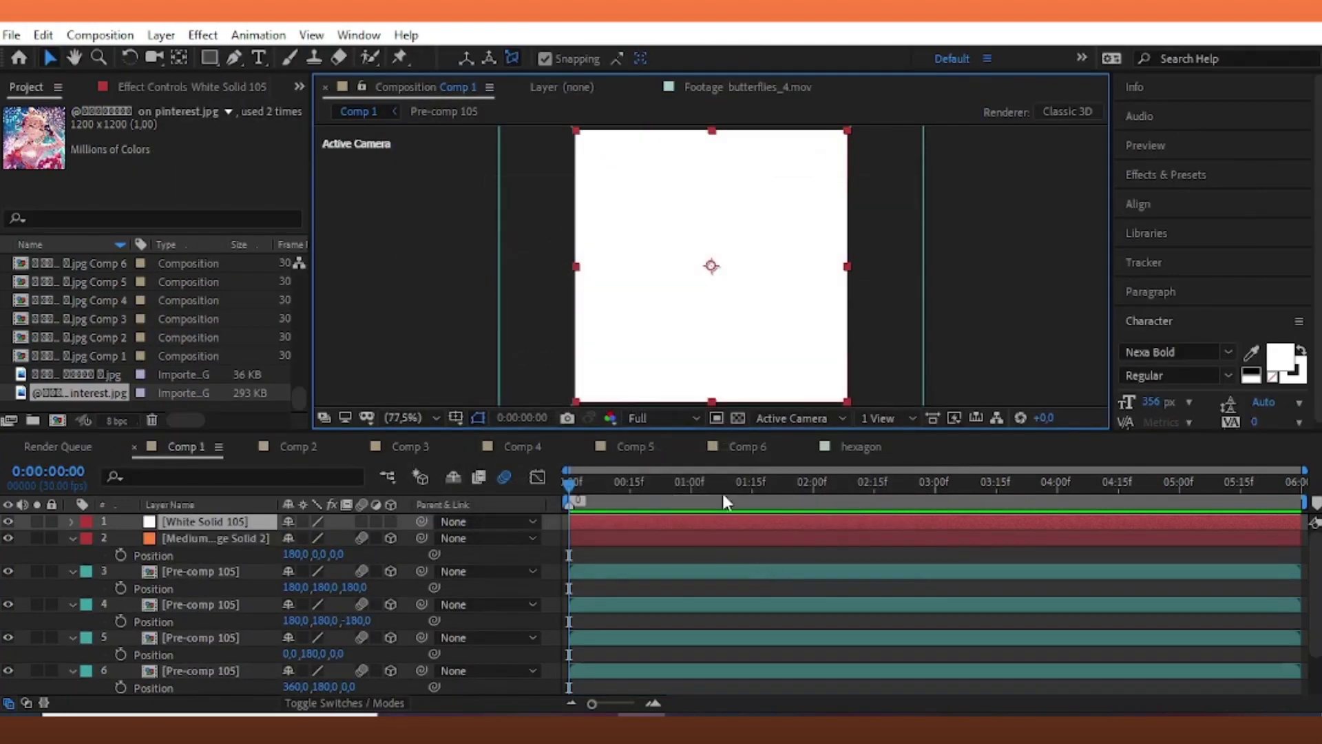
- Turn on the Proportional Grid and draw a Pen-tool frame mask on the white solid
click(455, 418)
click(476, 463)
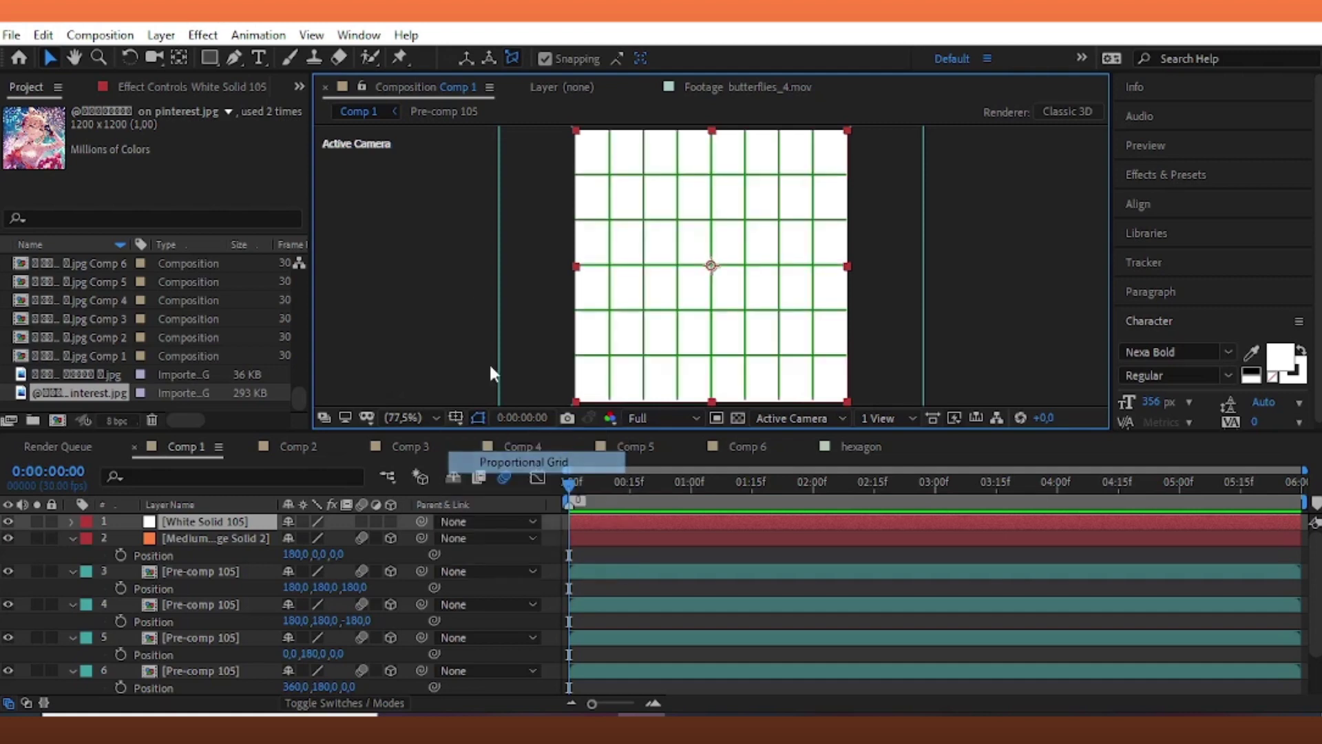
key(g)
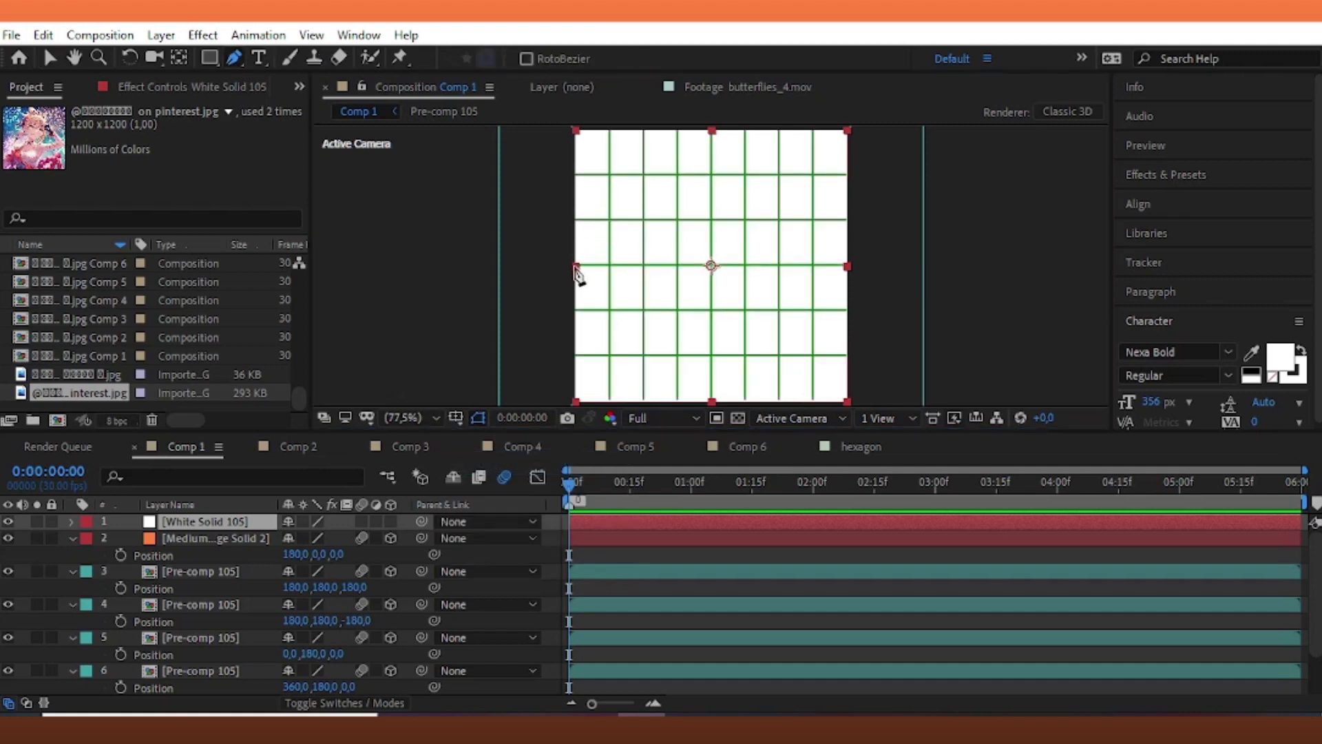
click(576, 266)
scroll(682, 227, up, 1)
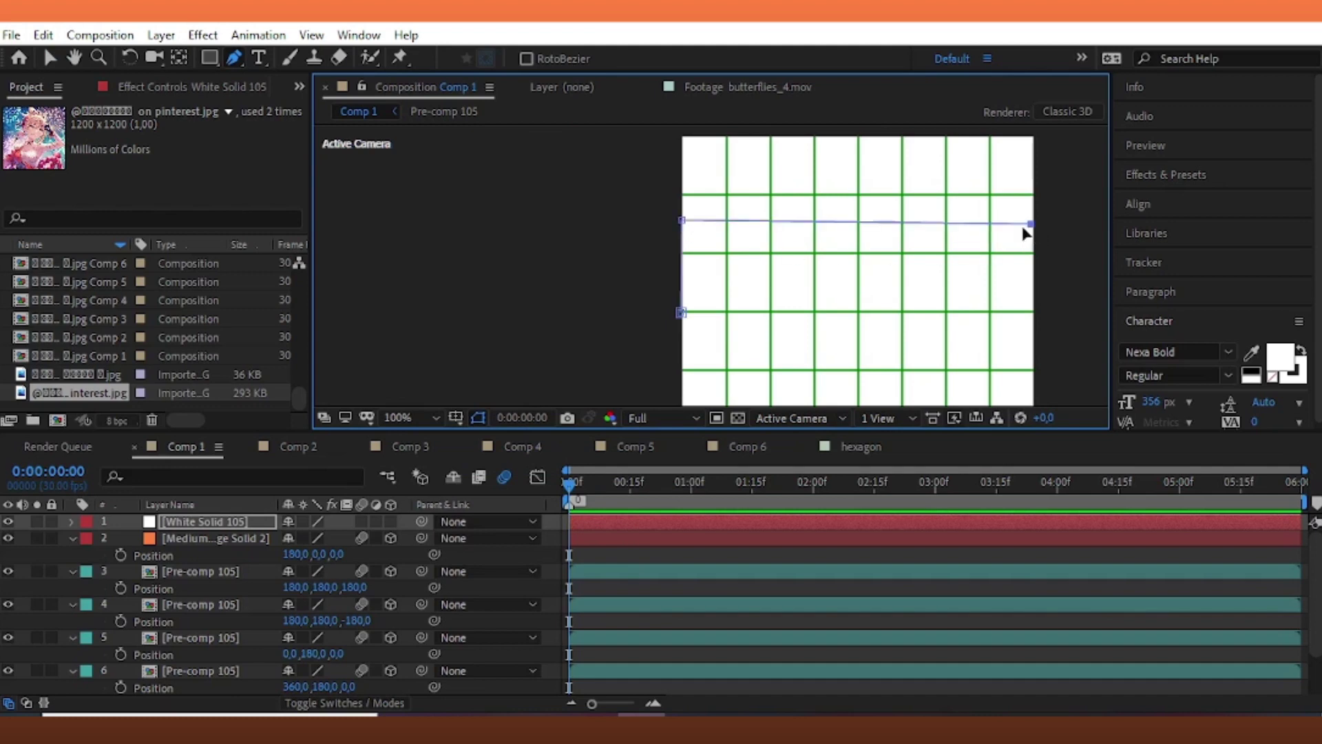
scroll(1026, 235, down, 1)
scroll(786, 242, up, 1)
scroll(783, 248, down, 1)
scroll(756, 265, up, 1)
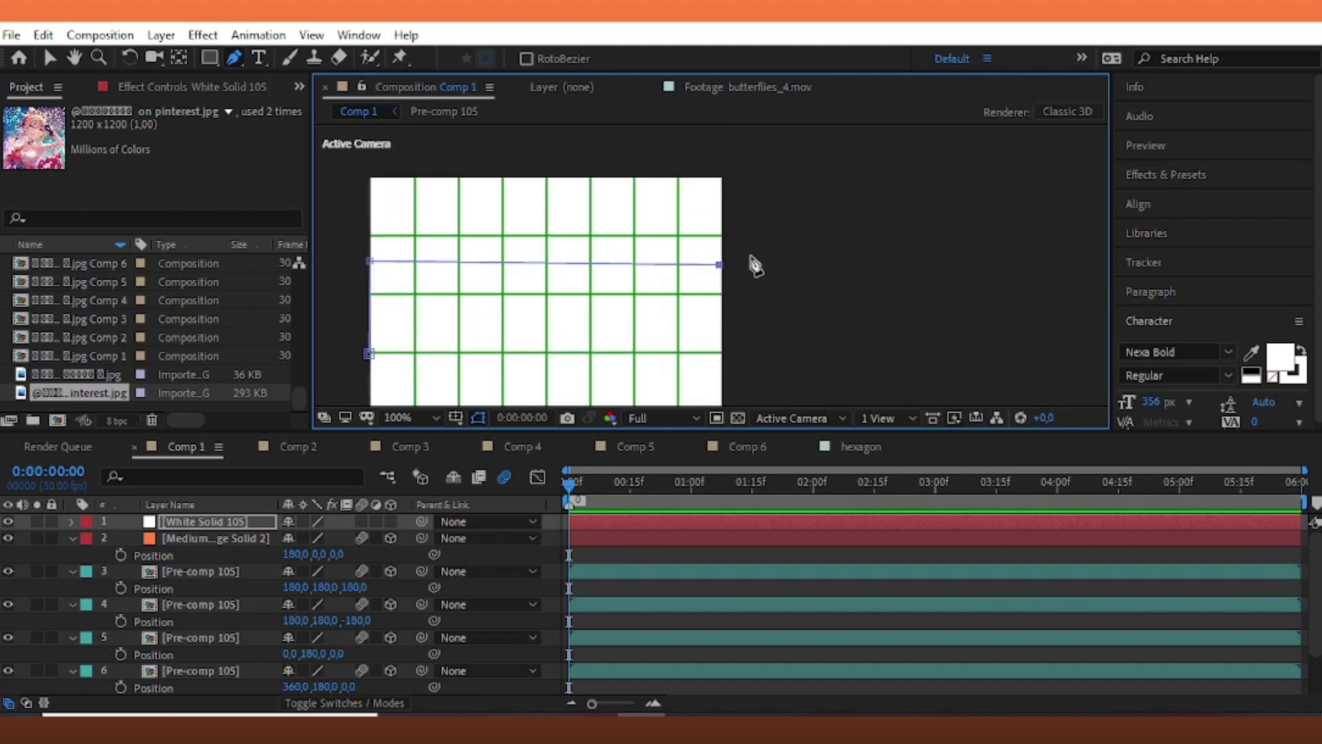
scroll(606, 286, up, 1)
scroll(654, 279, down, 1)
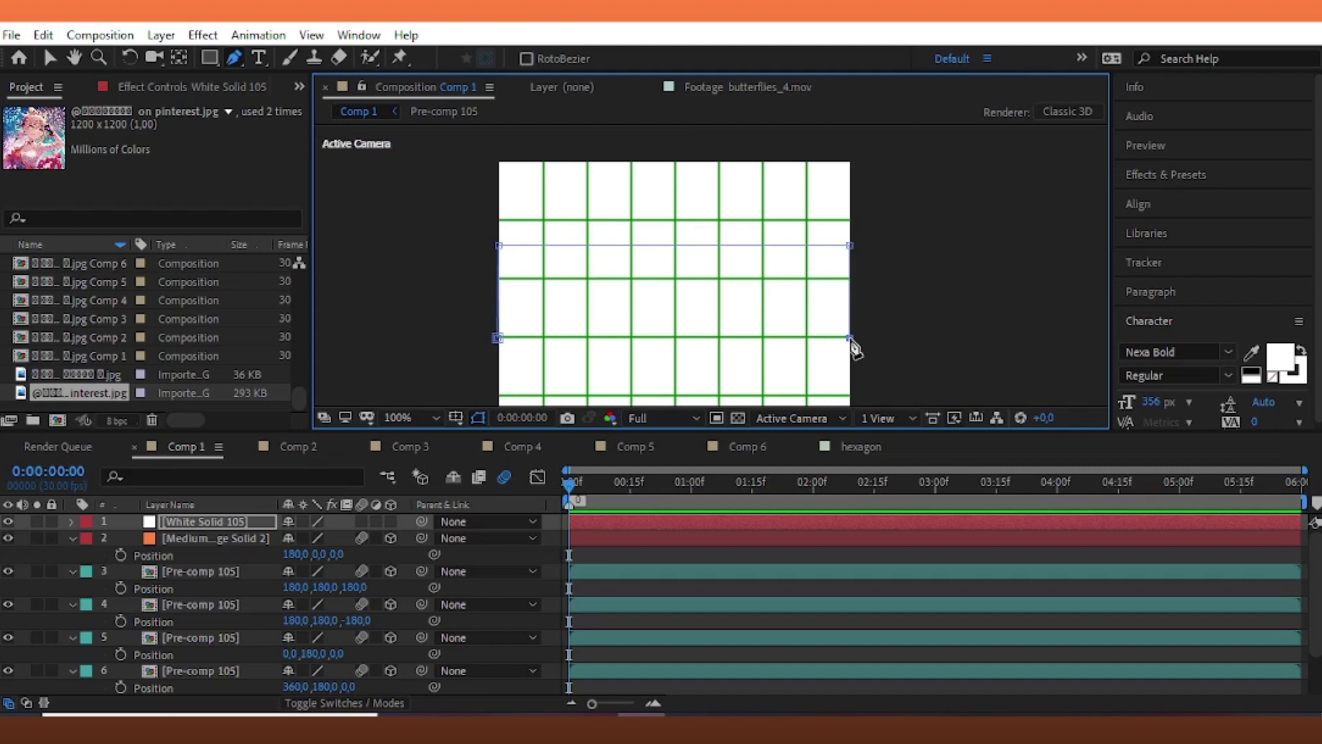
scroll(846, 344, up, 1)
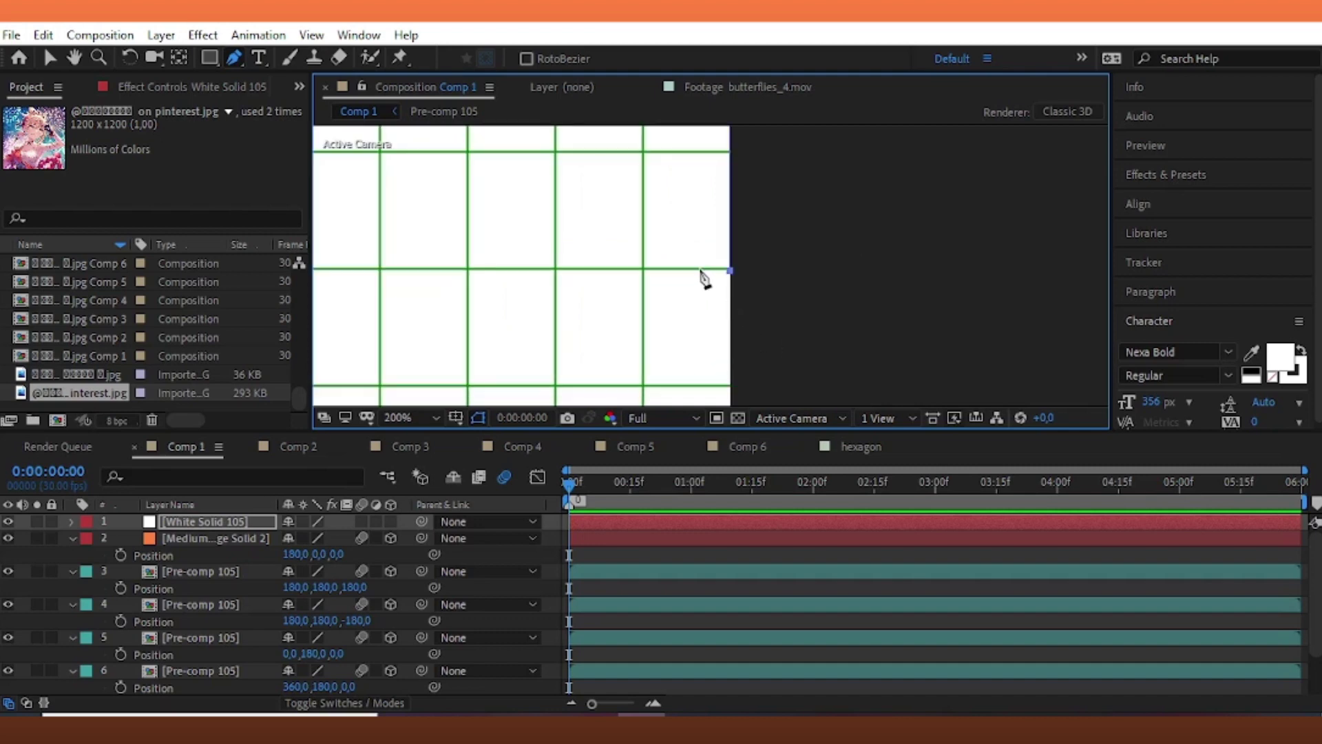
scroll(709, 266, down, 1)
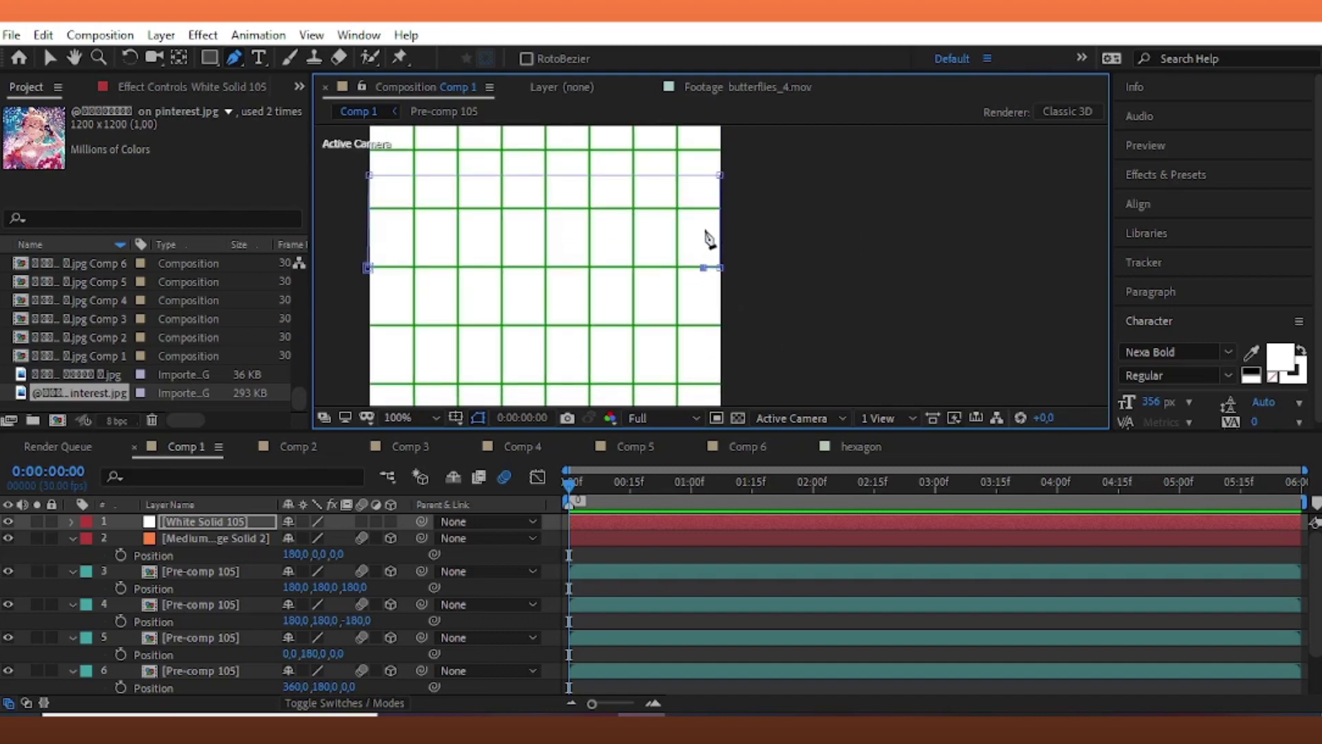
scroll(709, 239, up, 1)
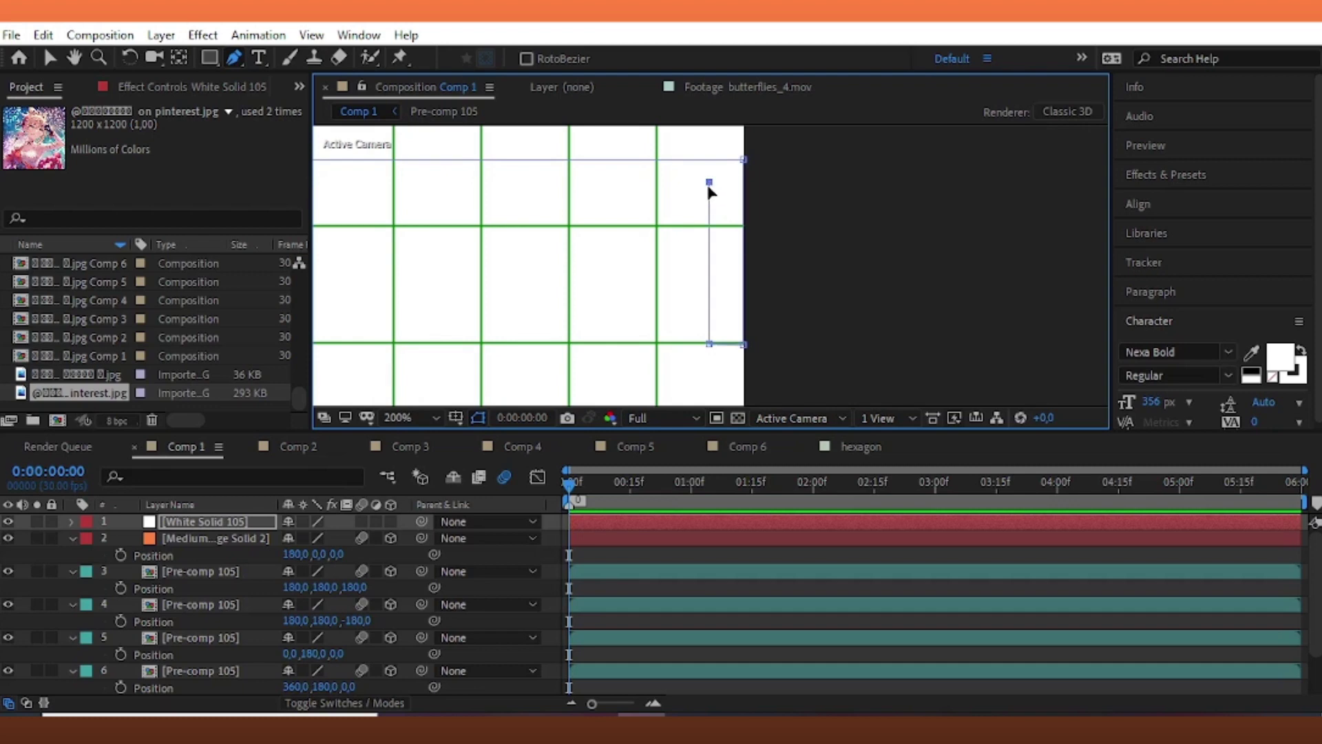
drag(712, 192, 712, 199)
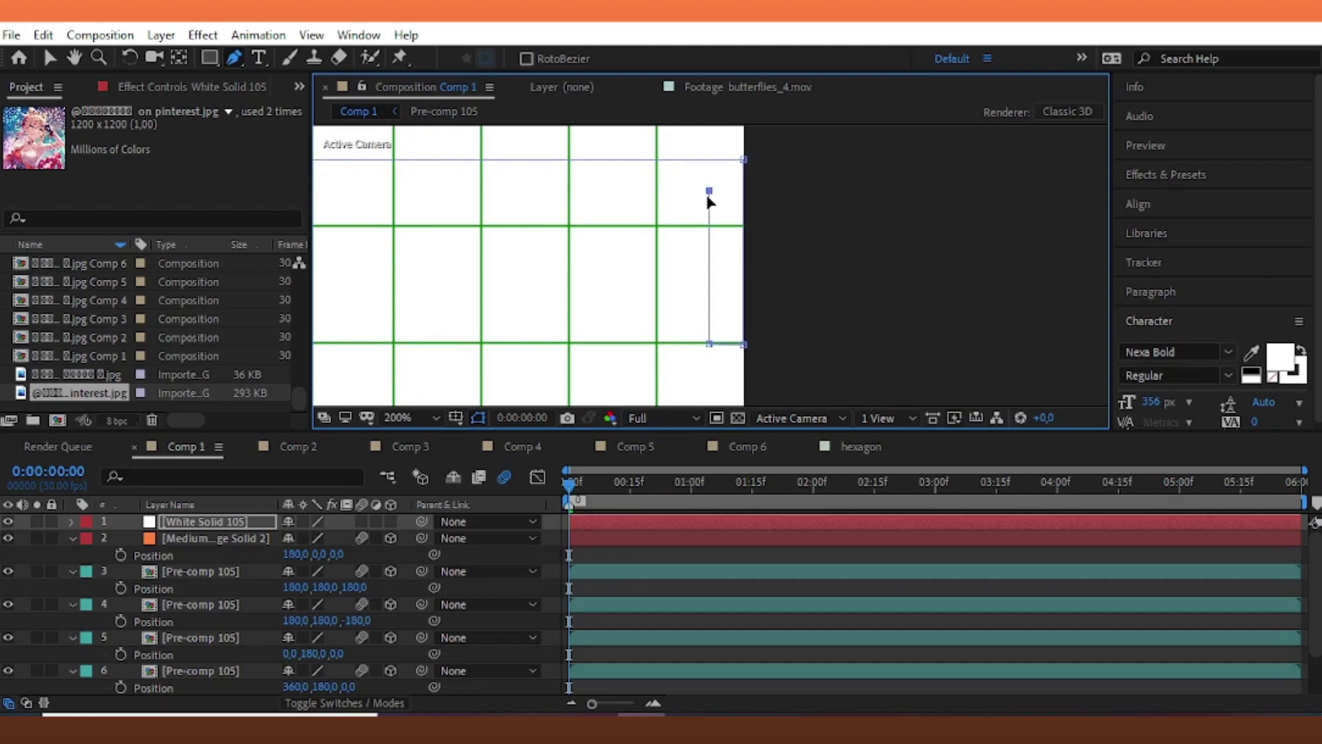
- Nudge the mask's corner points to straighten the rectangular frame, then fit the comp in view
drag(96, 163, 439, 238)
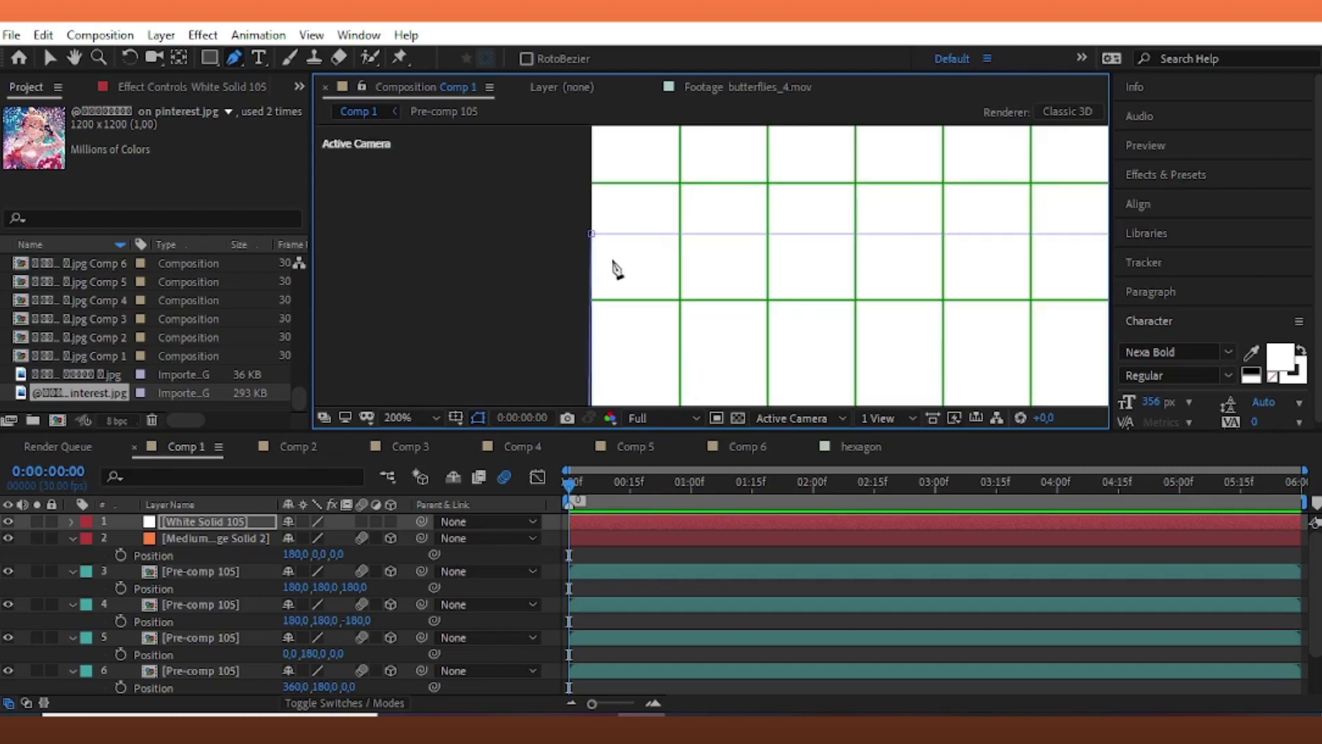
key(comma)
scroll(704, 286, up, 2)
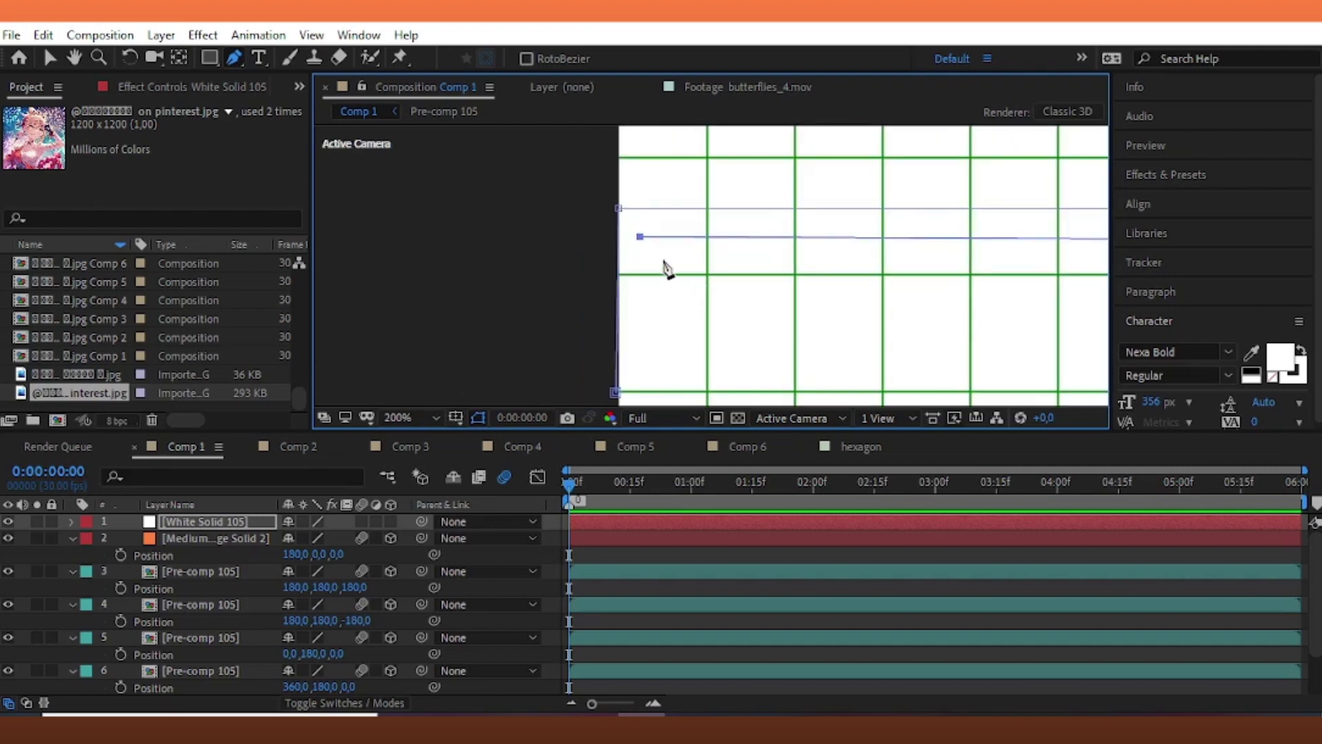
scroll(668, 269, down, 2)
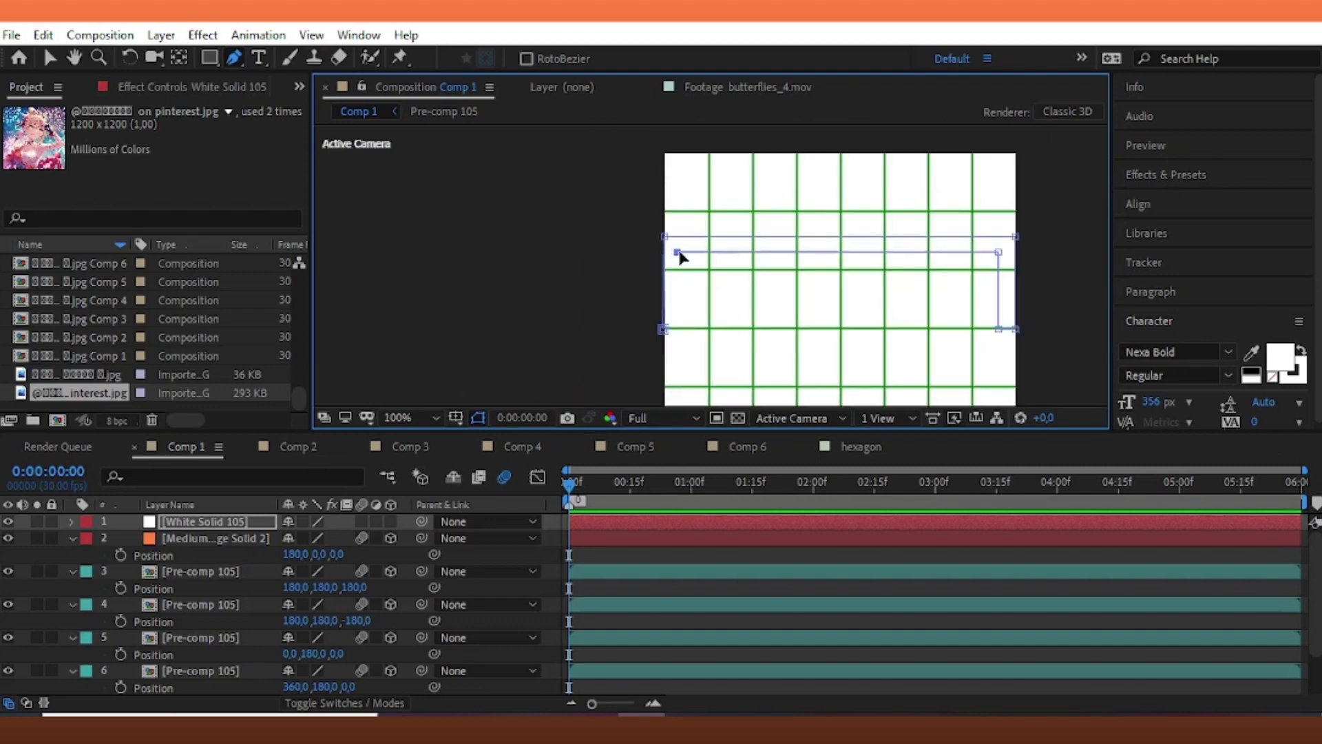
drag(678, 253, 681, 253)
drag(677, 329, 682, 329)
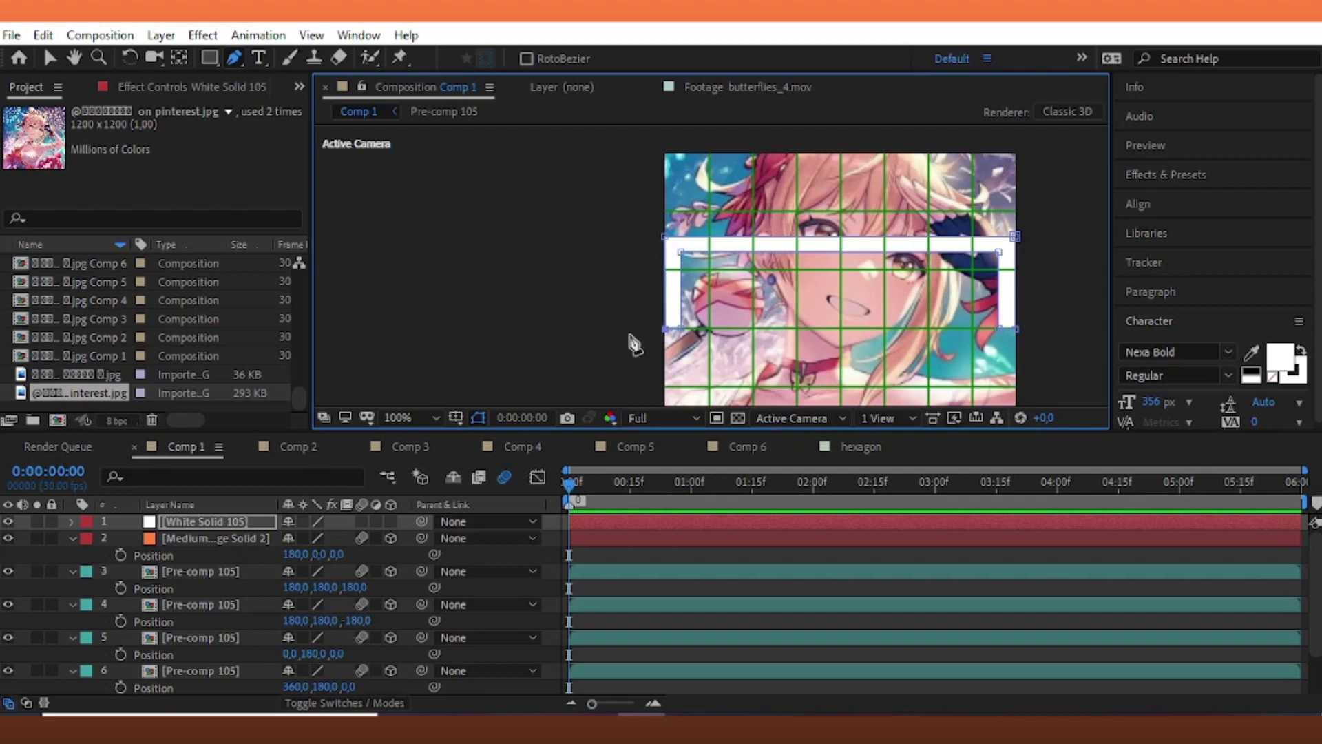
click(426, 414)
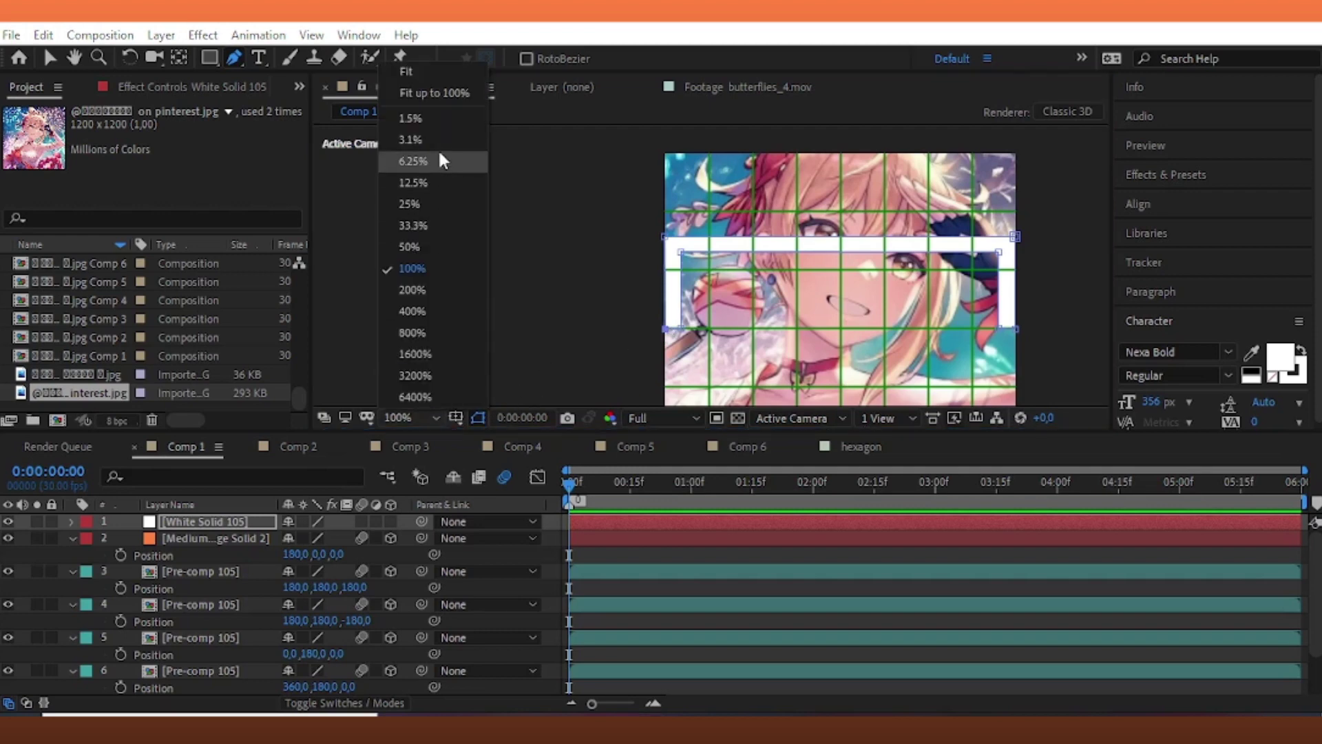
click(434, 94)
key(v)
scroll(888, 233, up, 2)
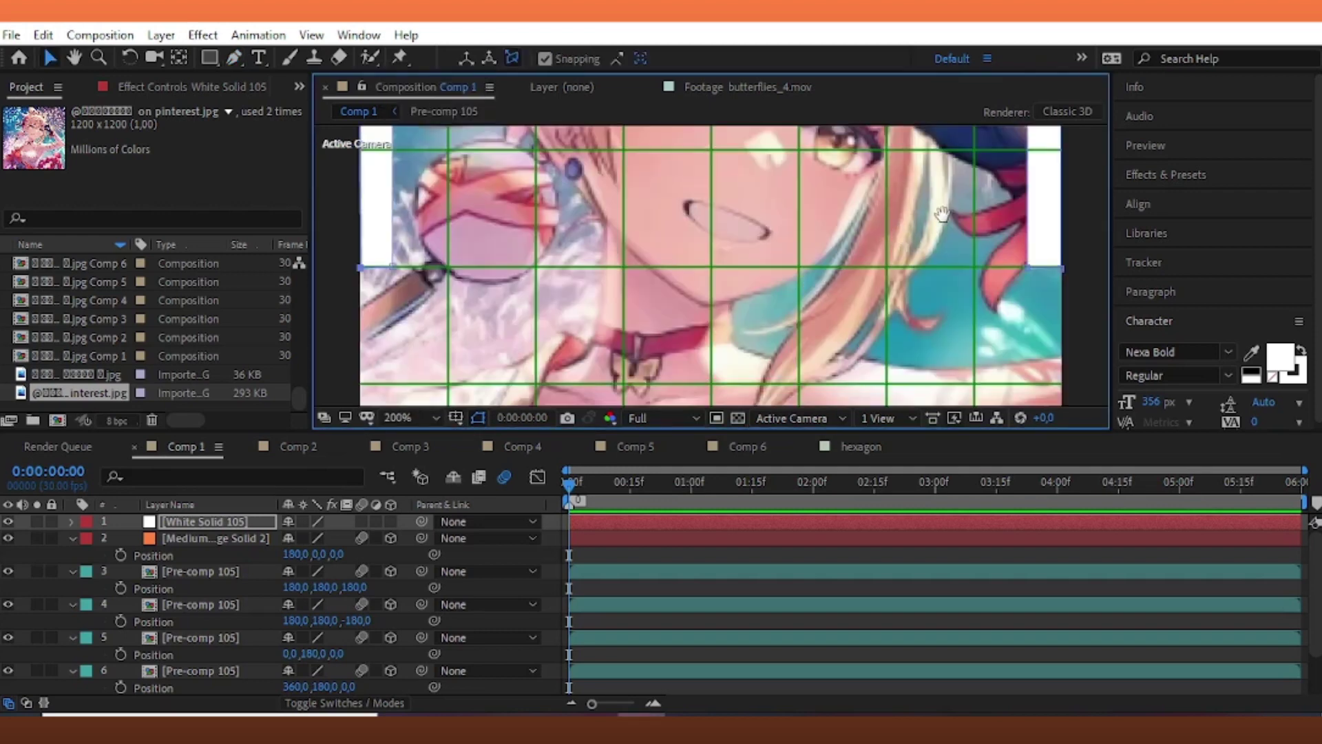
drag(942, 215, 701, 273)
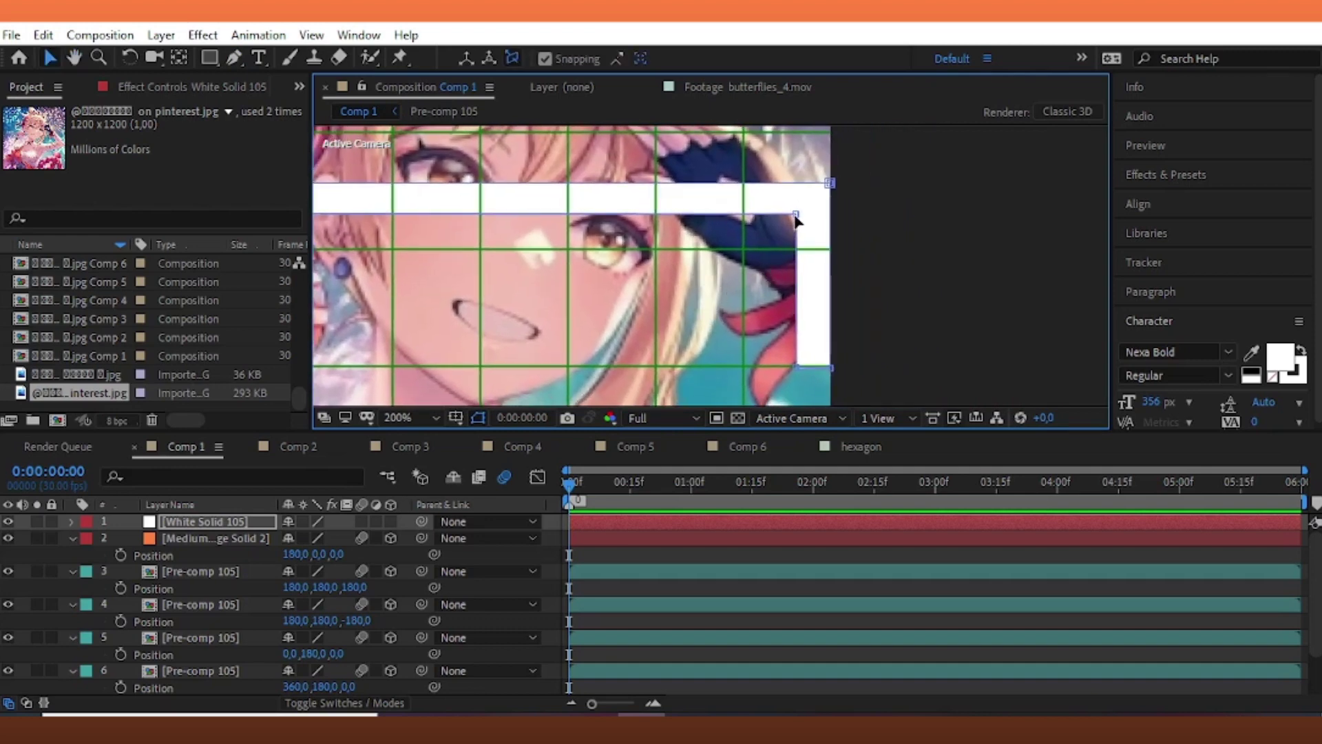
drag(795, 214, 803, 214)
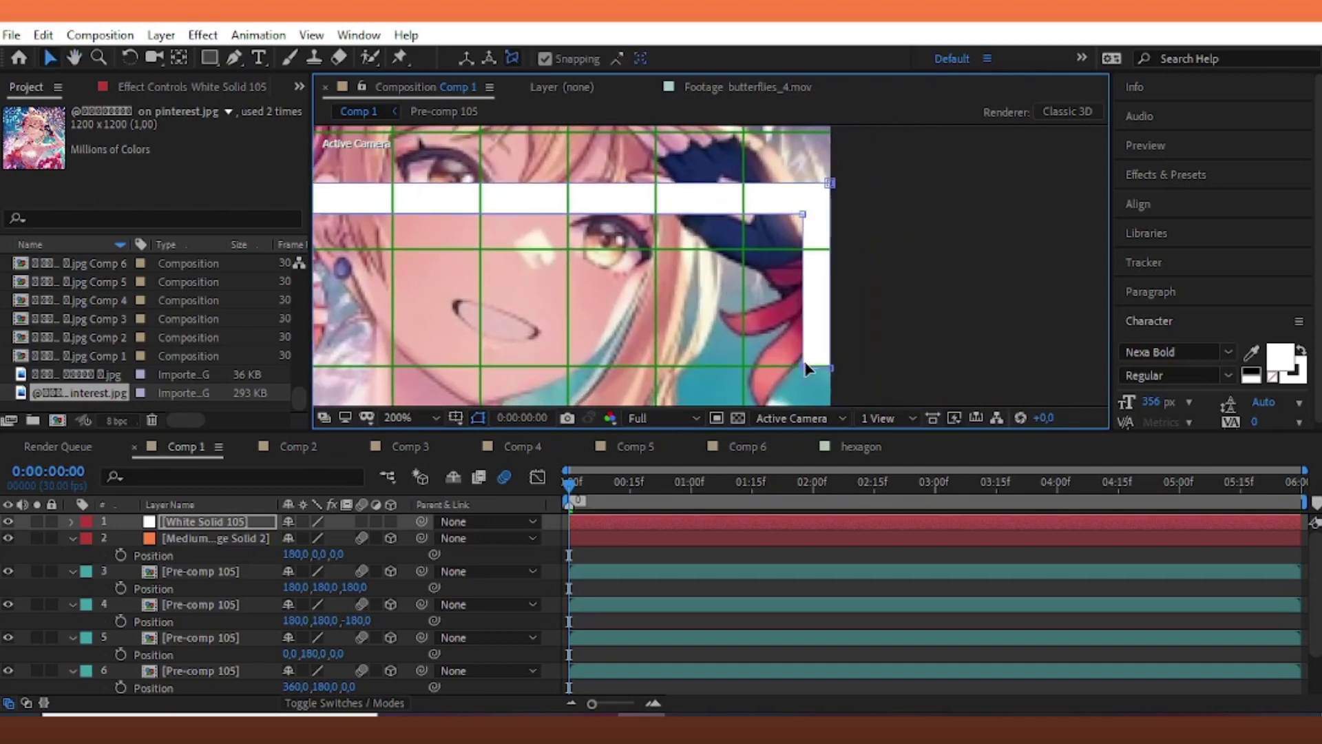
drag(618, 362, 983, 338)
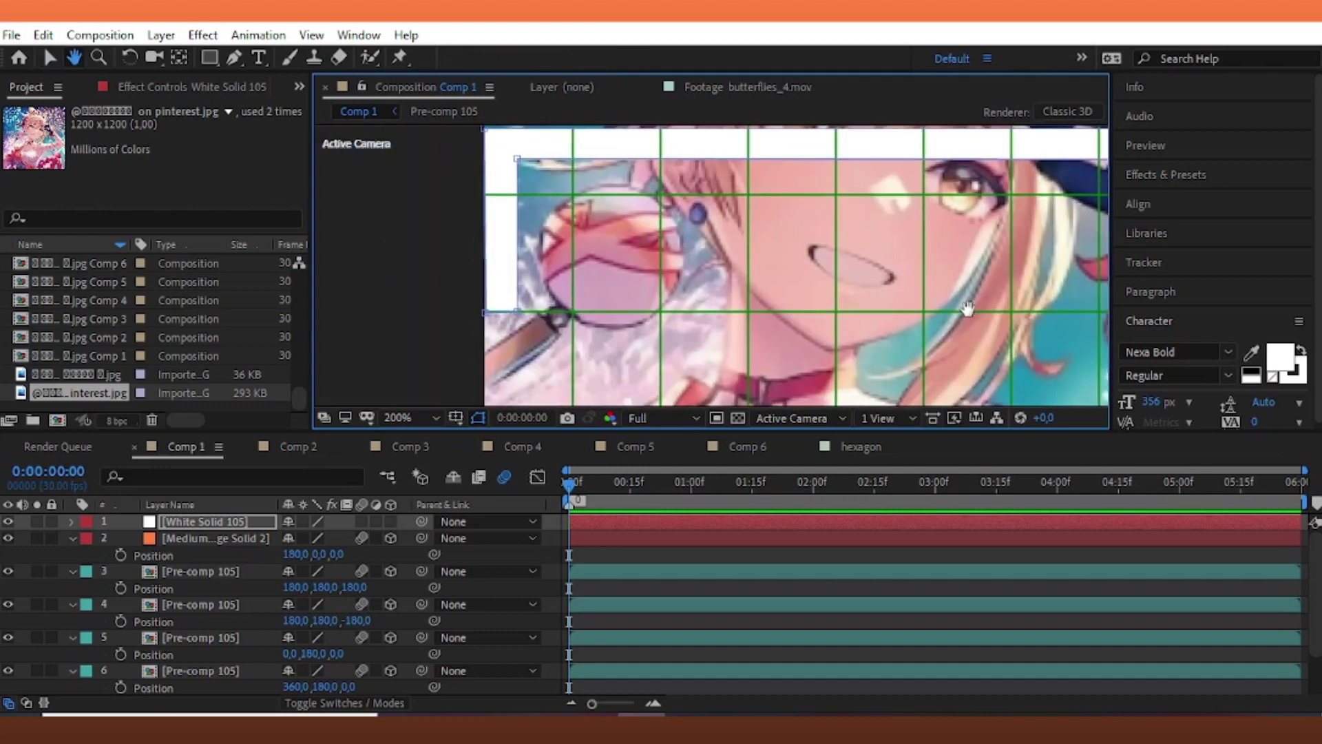
click(409, 418)
click(419, 91)
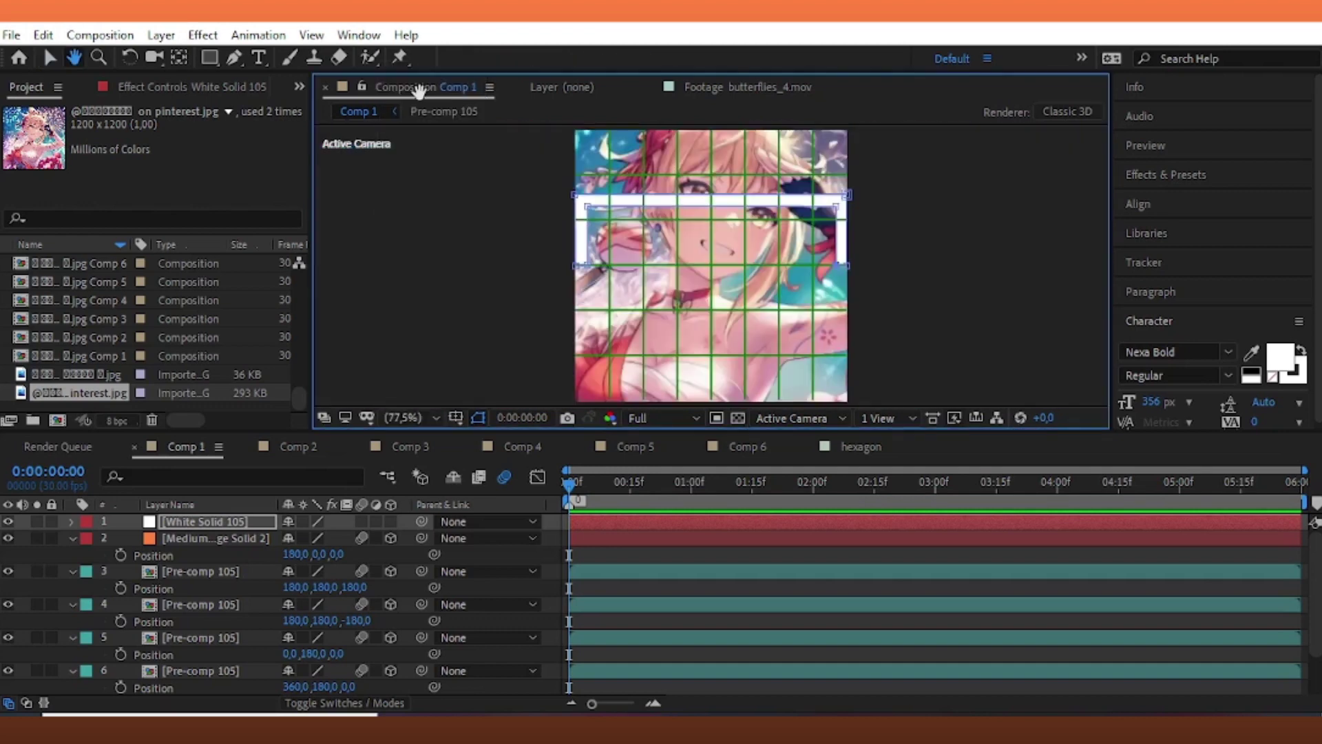
- Hide the proportional grid, duplicate the white solid, and scale the copy to 95%
key(v)
click(618, 549)
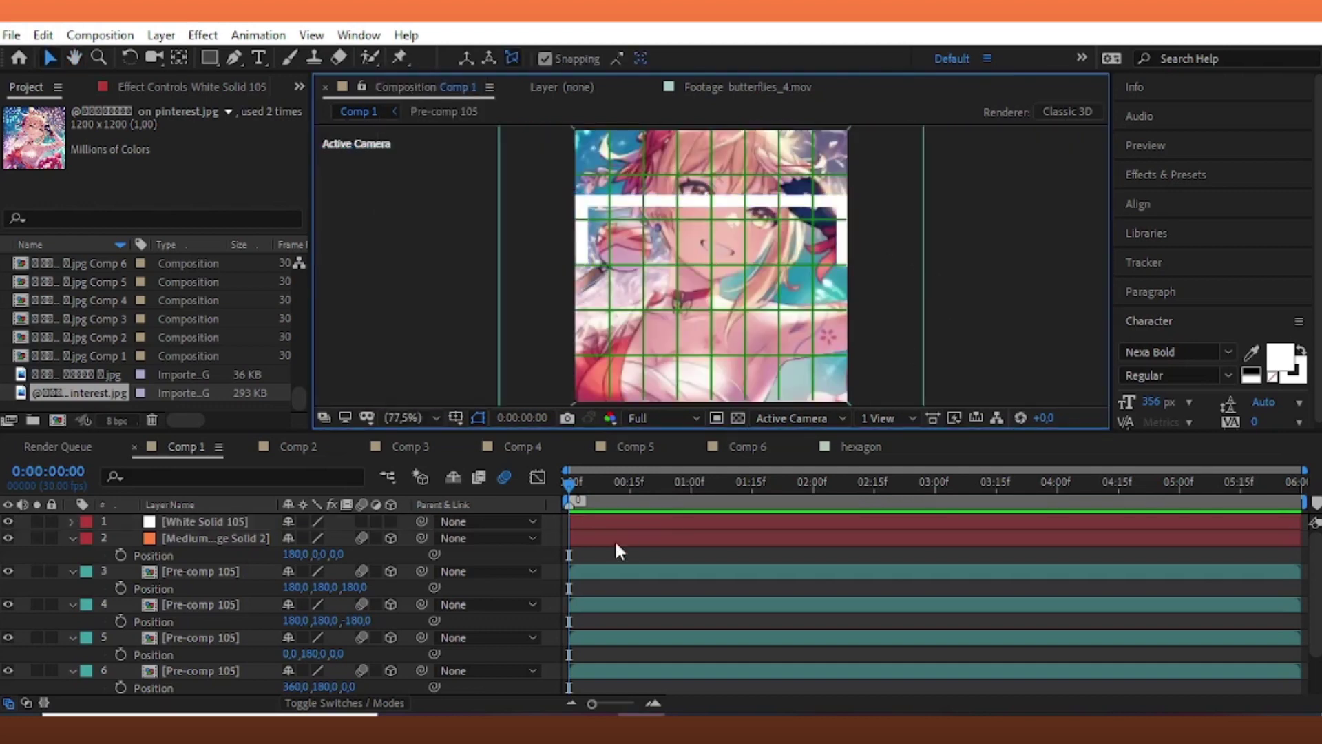
click(608, 522)
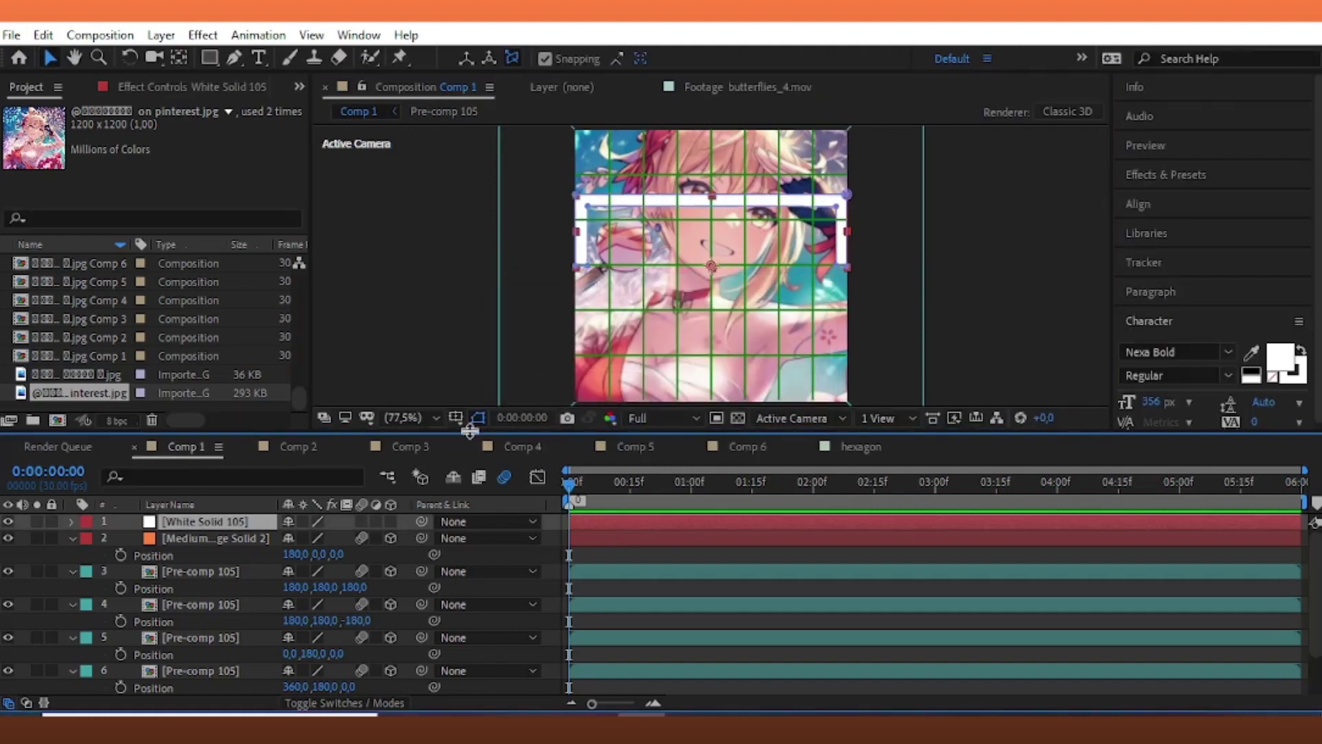
click(457, 417)
click(506, 460)
key(ctrl+d)
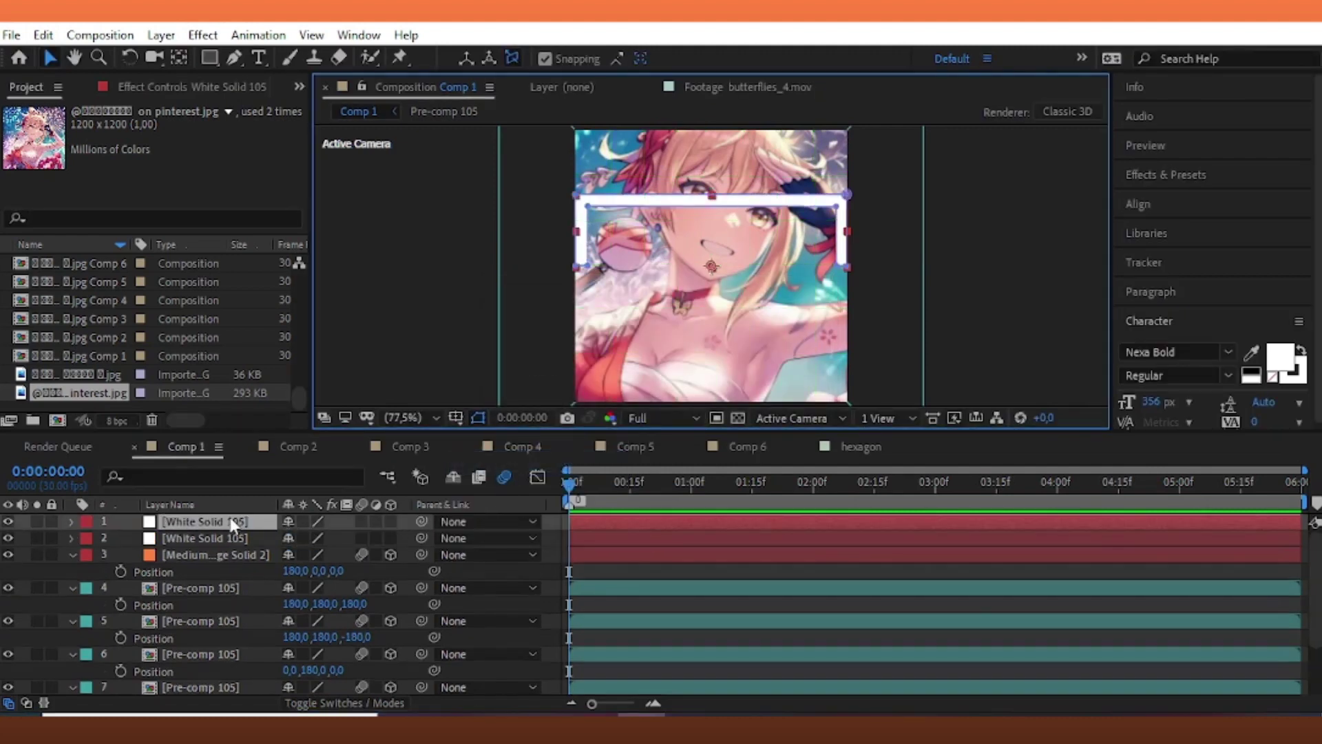
key(s)
click(345, 538)
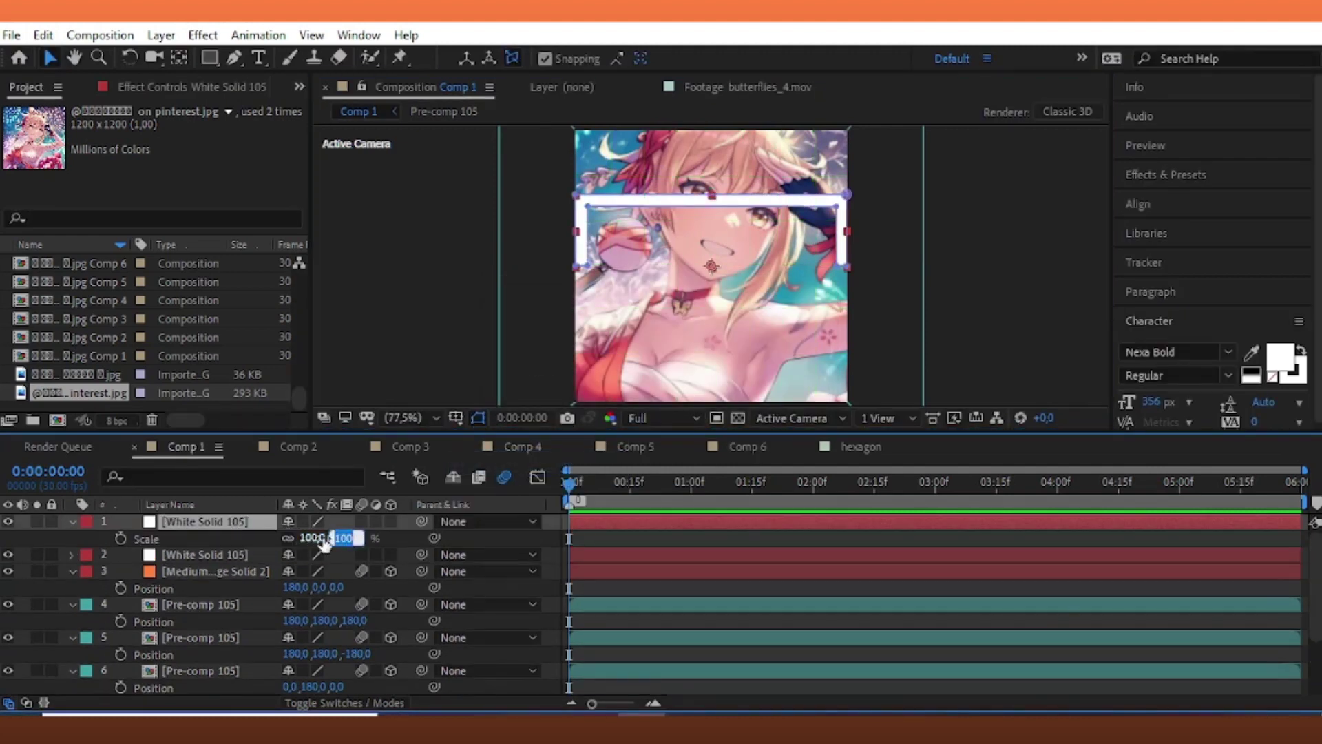
key(Return)
drag(342, 539, 339, 539)
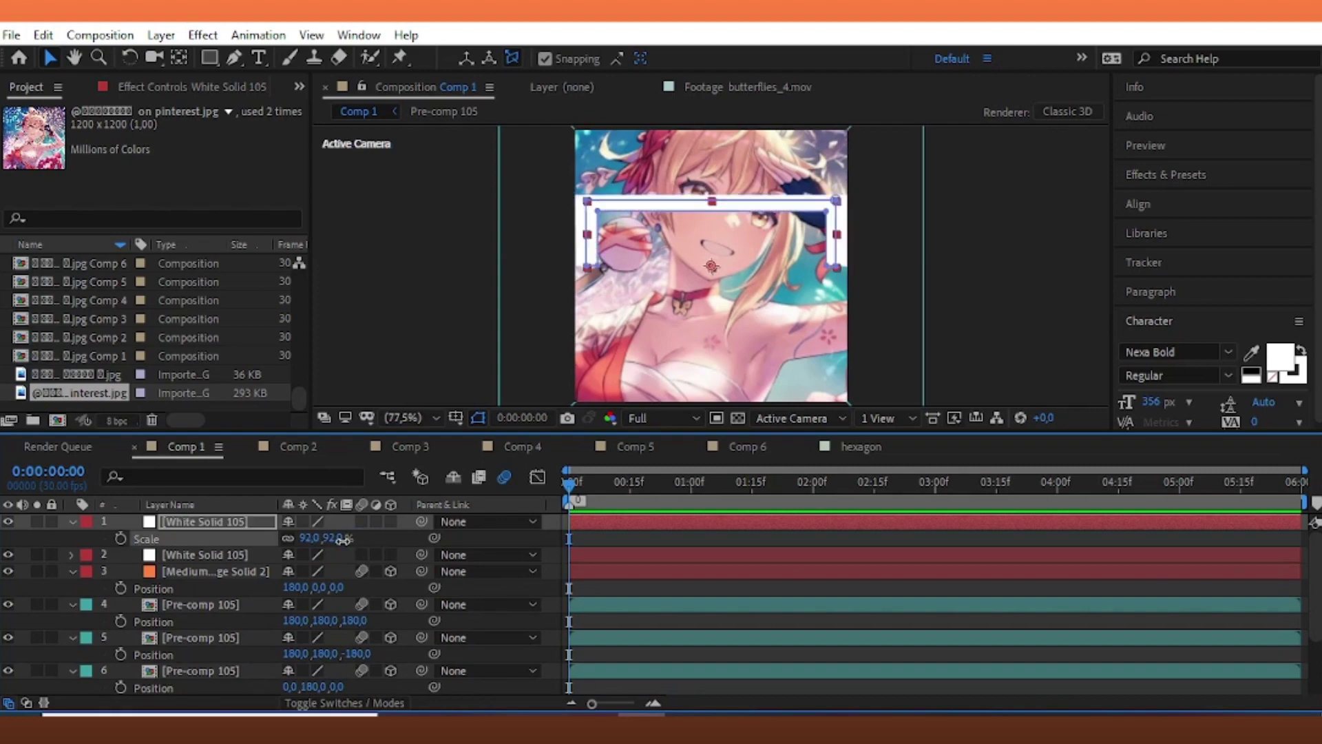
- Apply Fill Alpha to the duplicate frame and set its fill colour to light yellow
click(1191, 180)
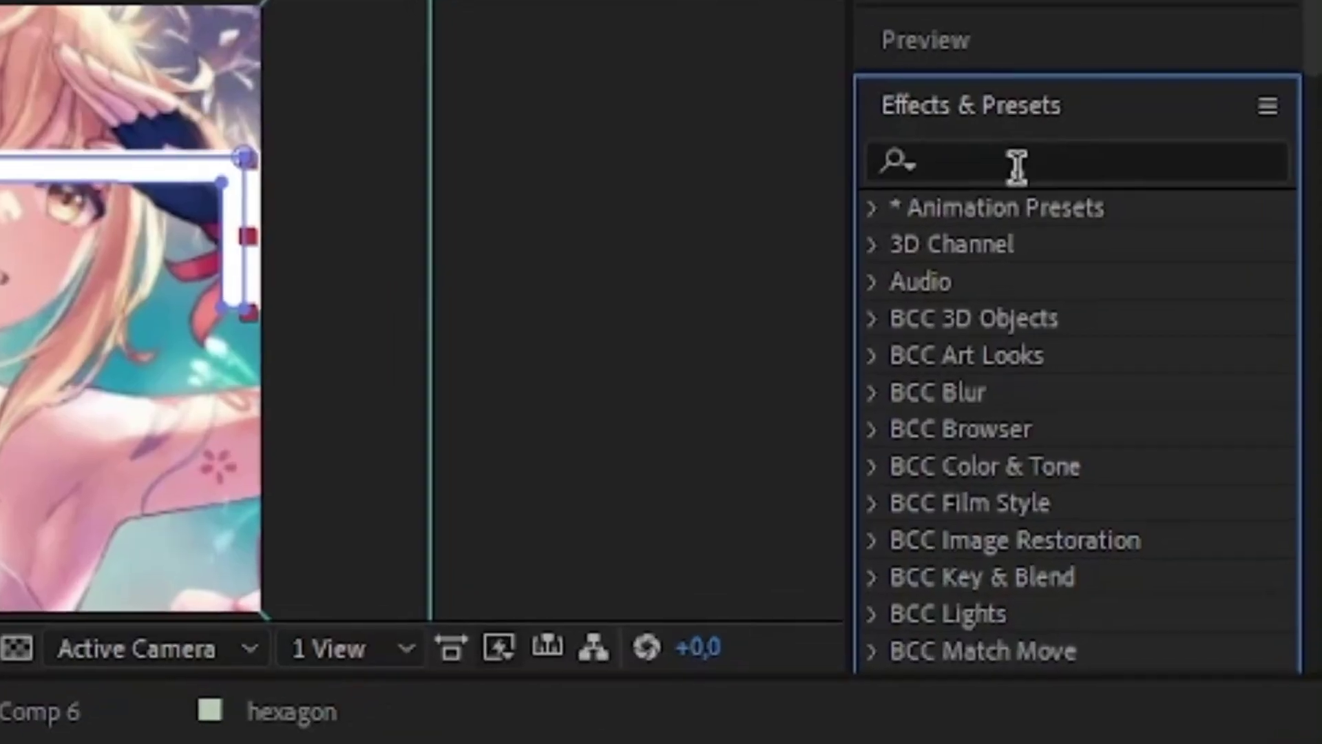
click(1180, 203)
text(fill)
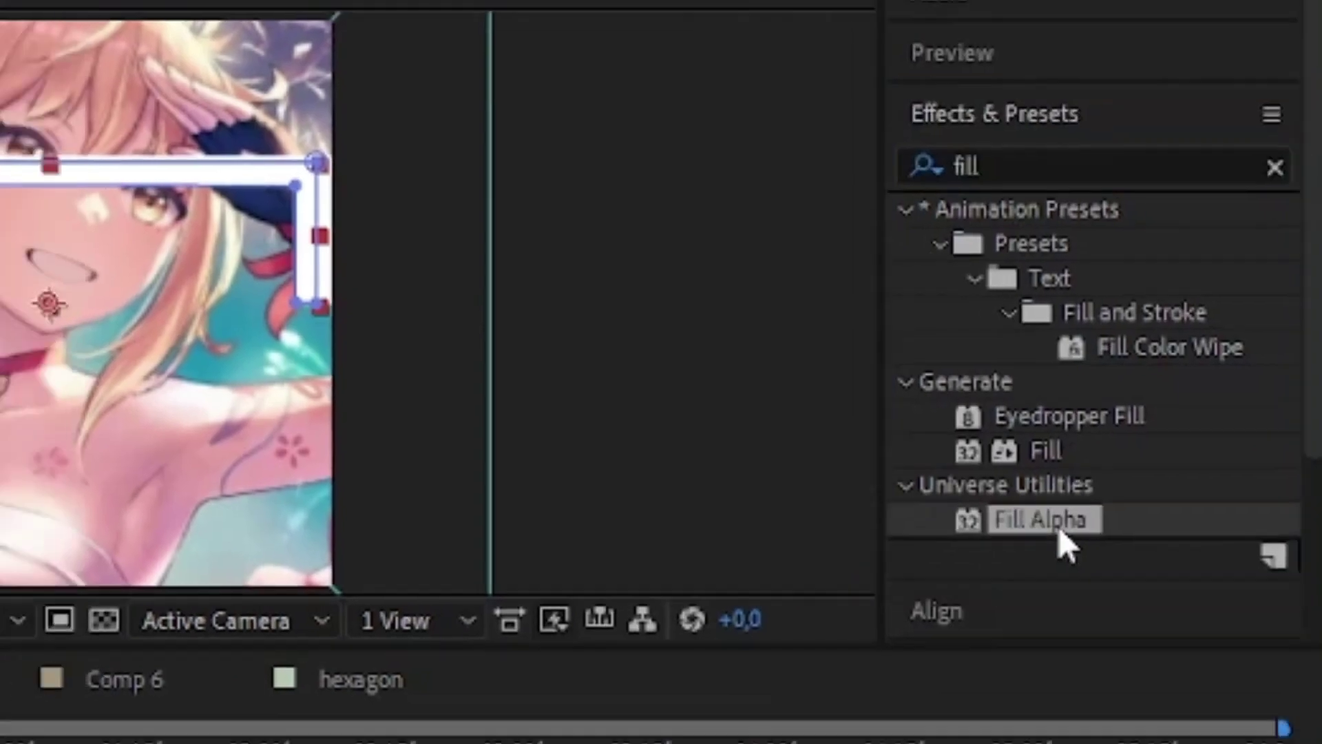
drag(1034, 541, 255, 144)
click(178, 144)
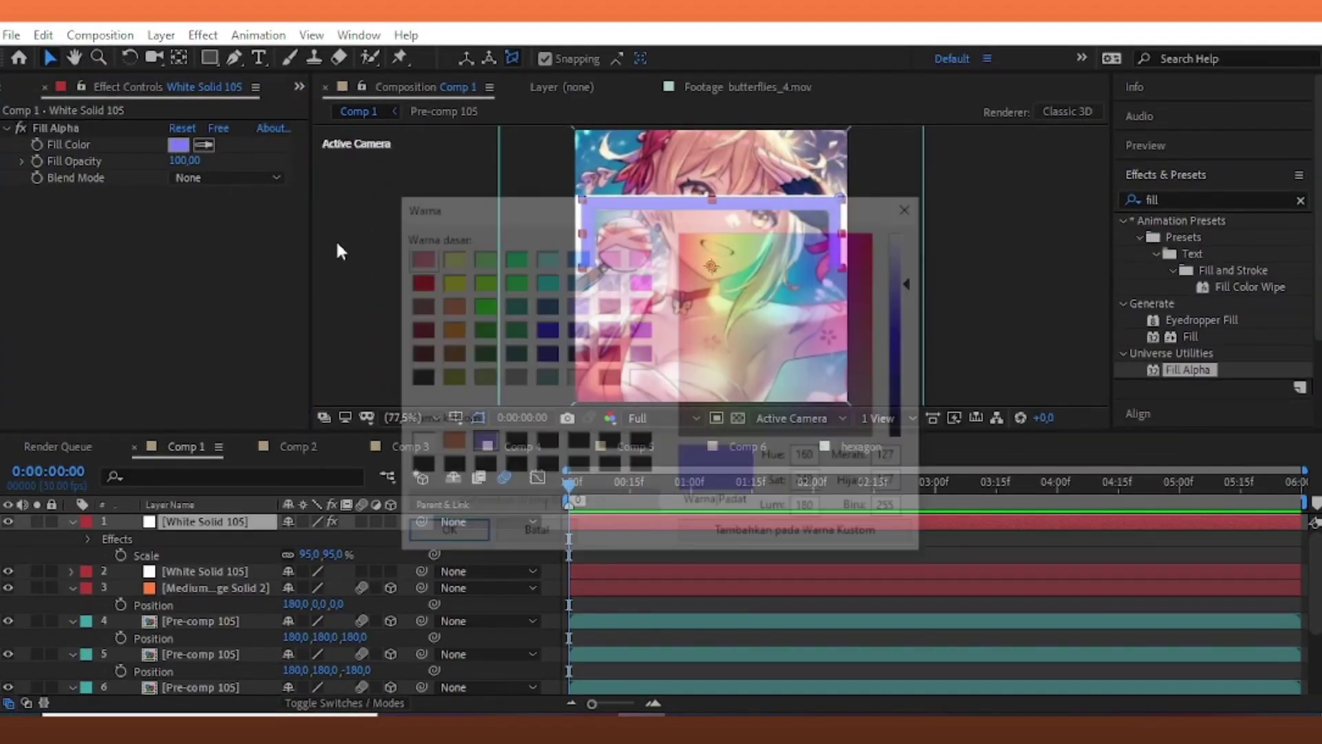
click(449, 262)
click(449, 280)
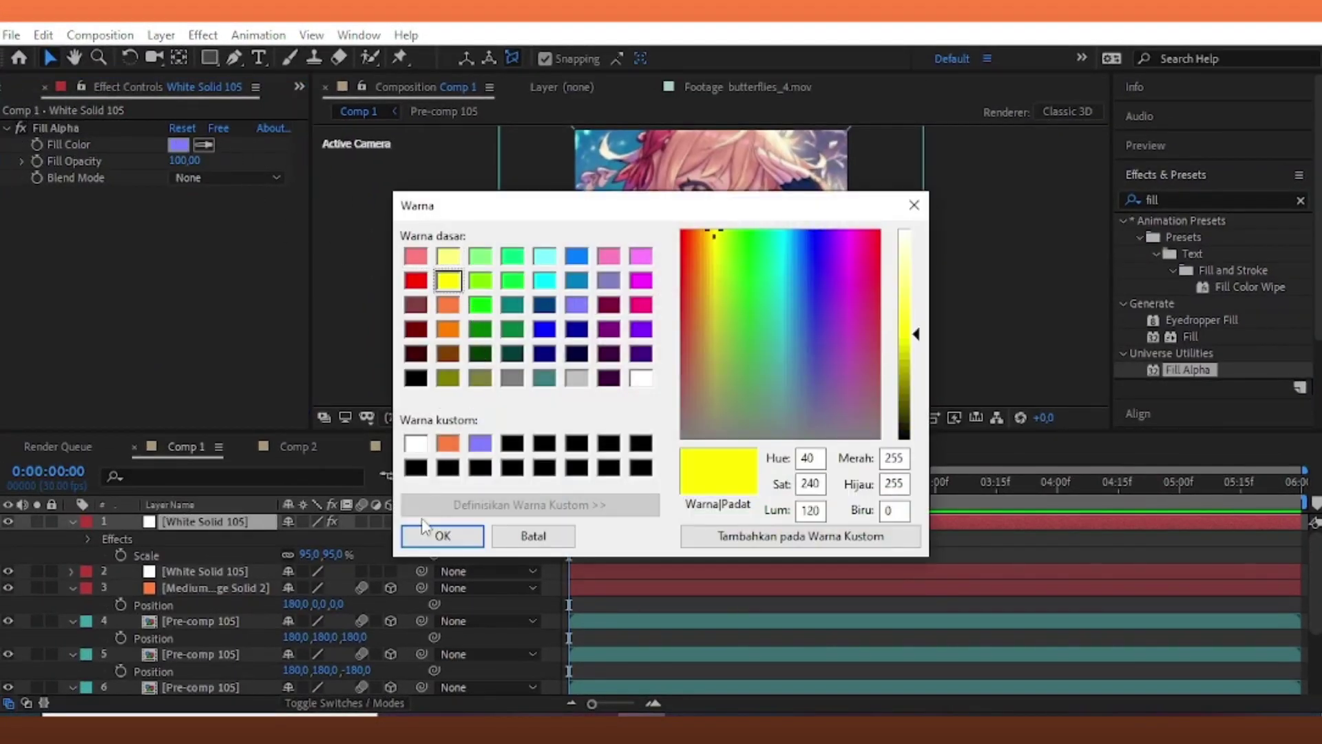
click(428, 534)
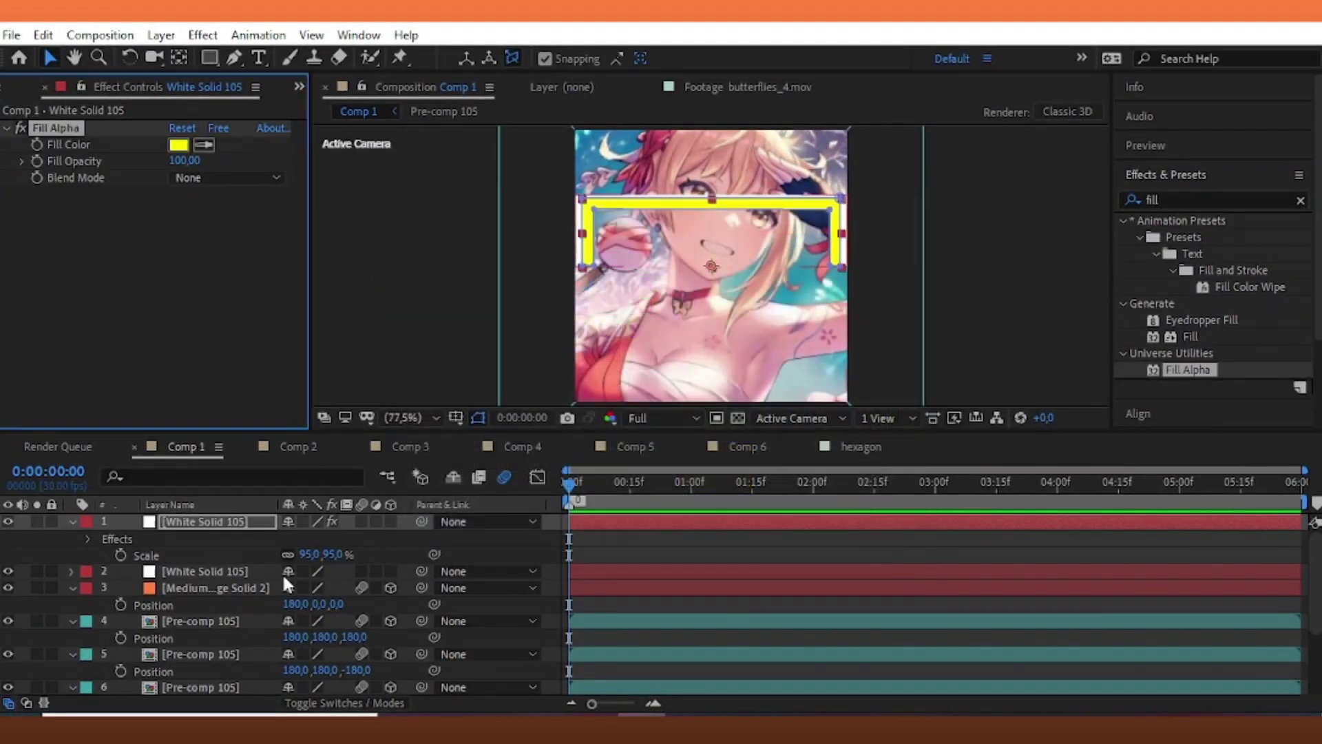
click(179, 144)
click(448, 260)
click(431, 536)
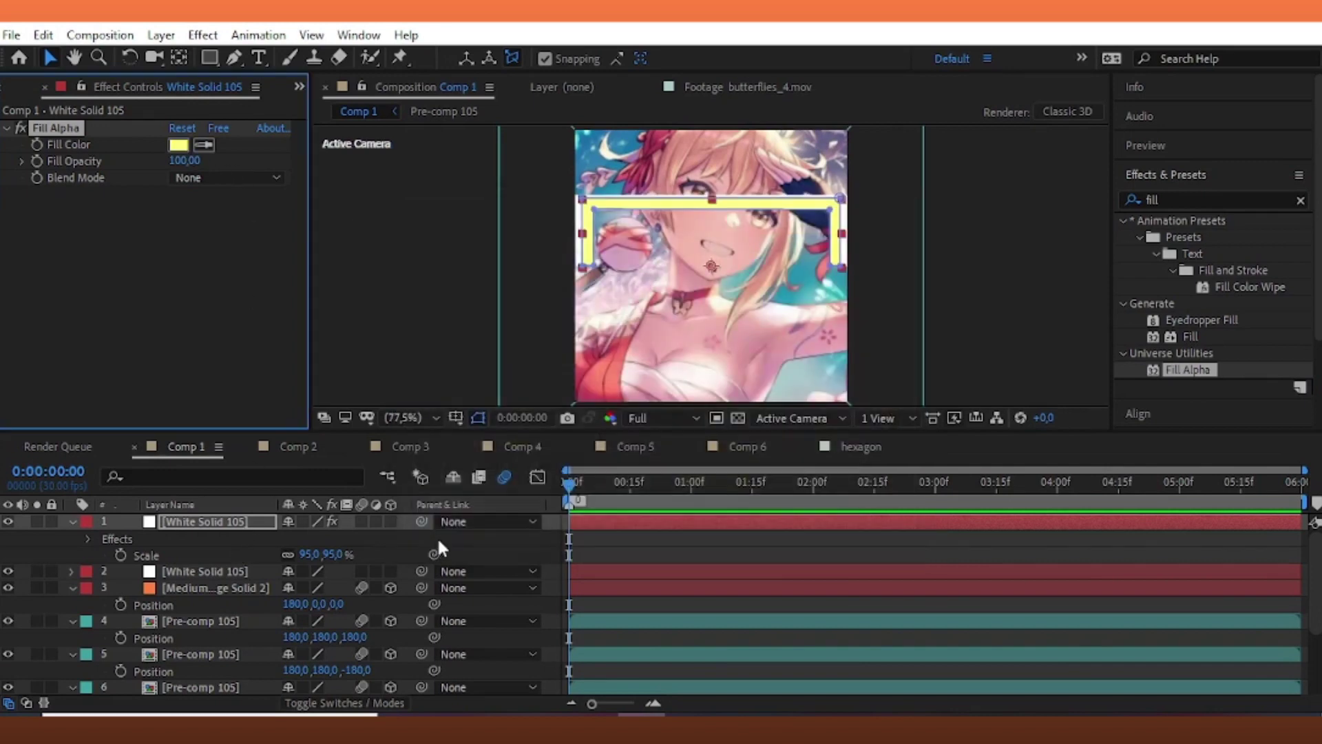
- Lower the yellow frame slightly by scrubbing its Position Y value
click(233, 520)
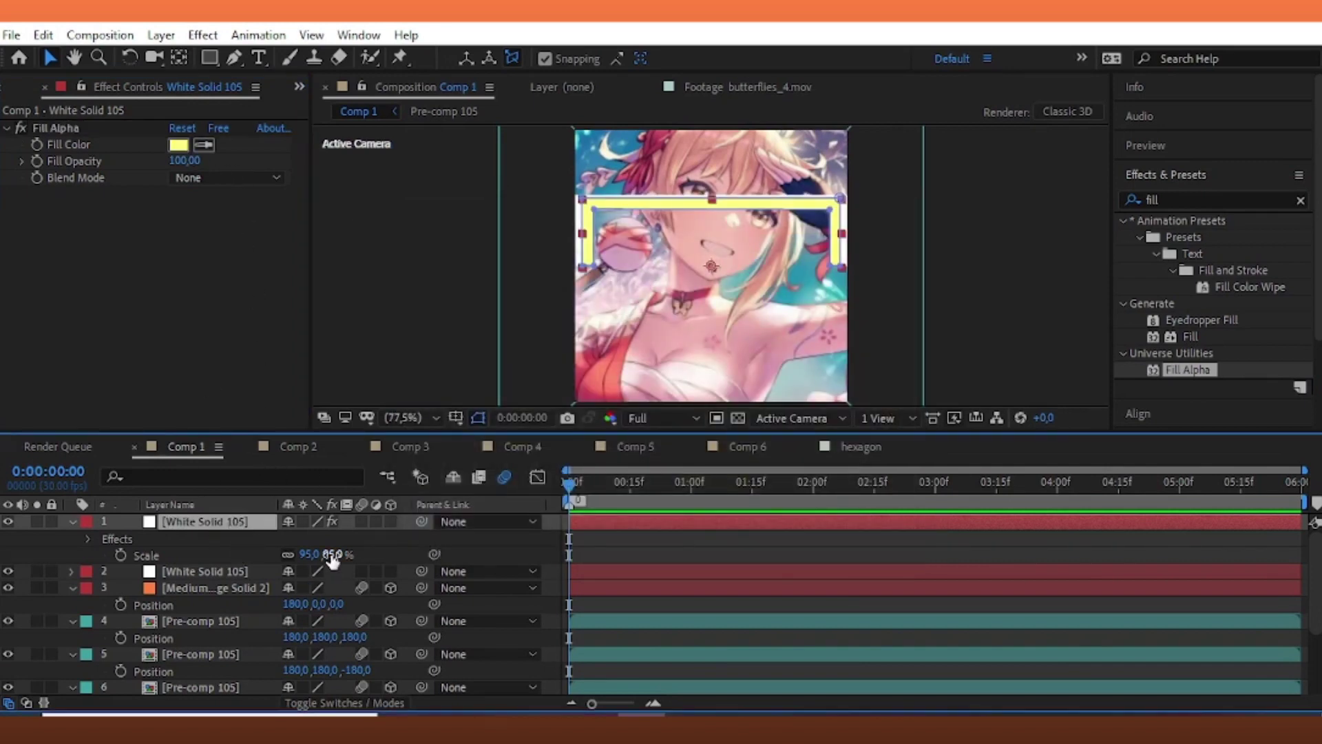
key(p)
drag(319, 537, 330, 536)
click(972, 358)
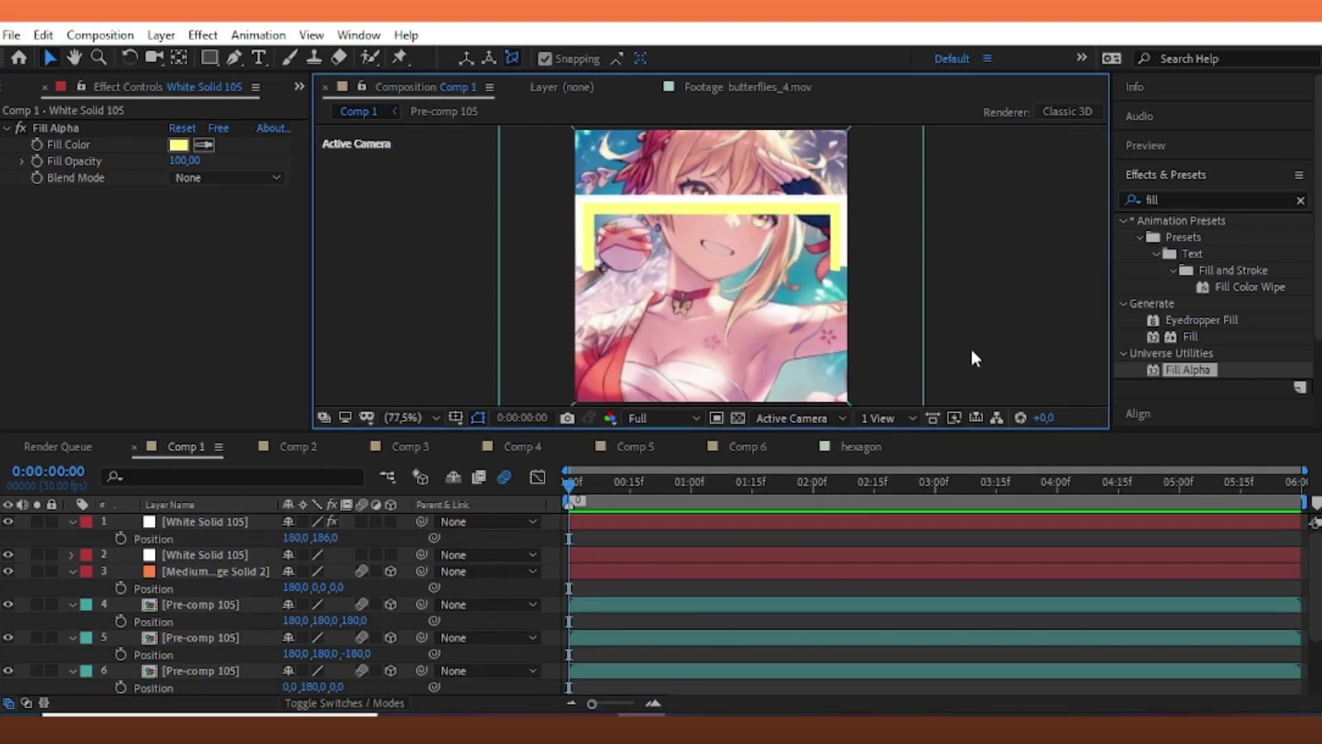
- At 200% zoom, raise the bottom edges of both side strips, then fit the view
click(71, 522)
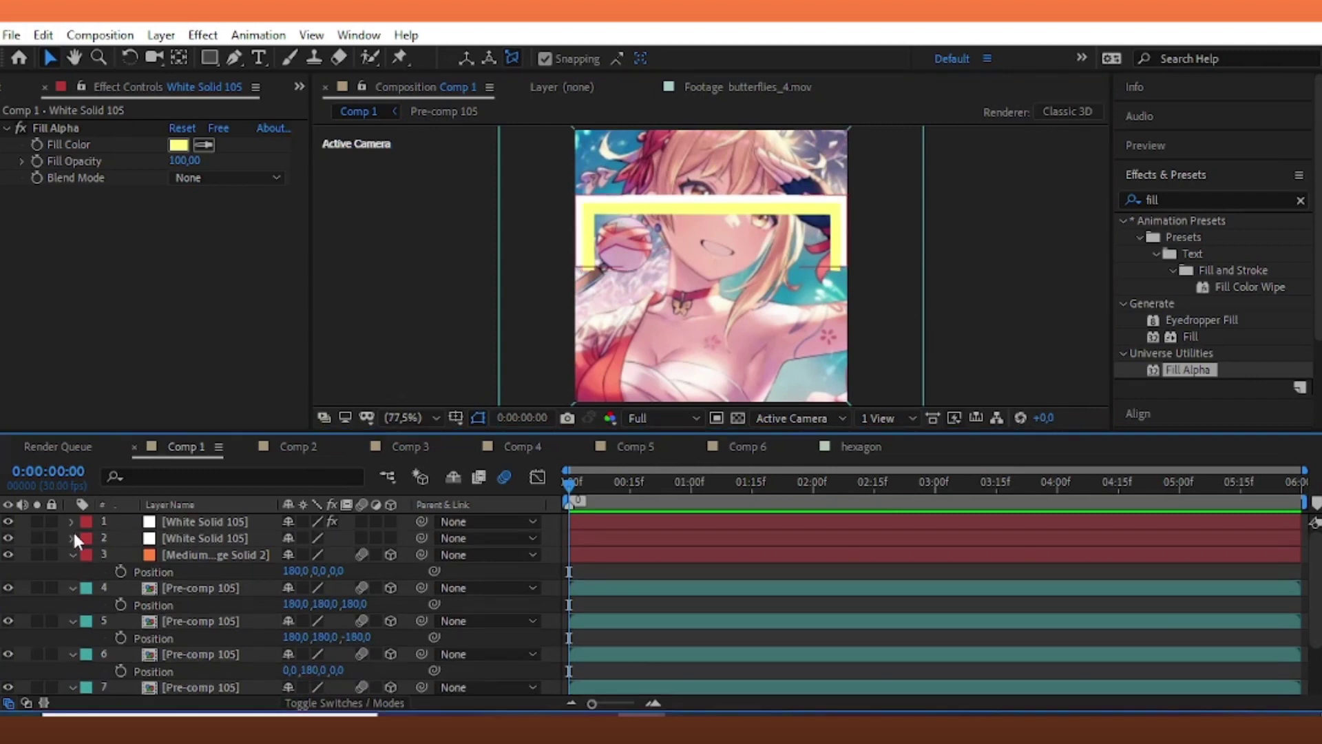
click(182, 527)
key(/)
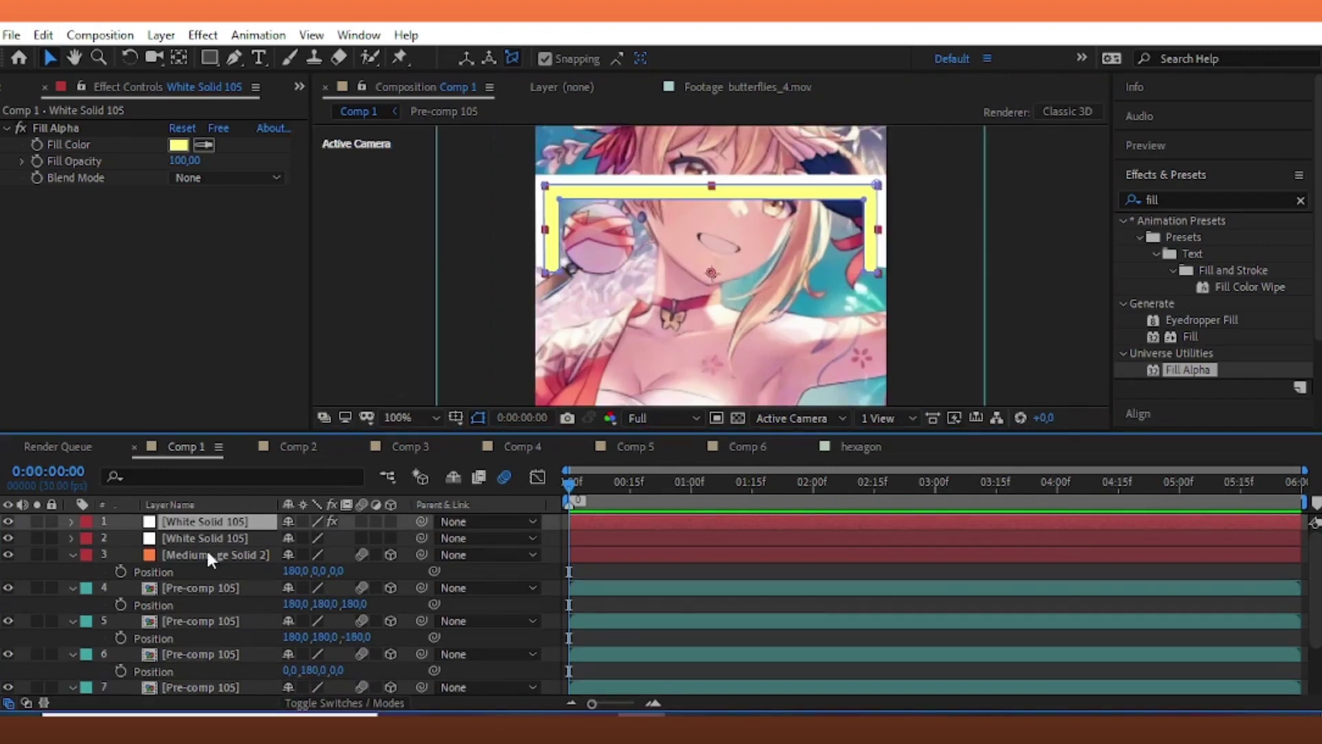
key(period)
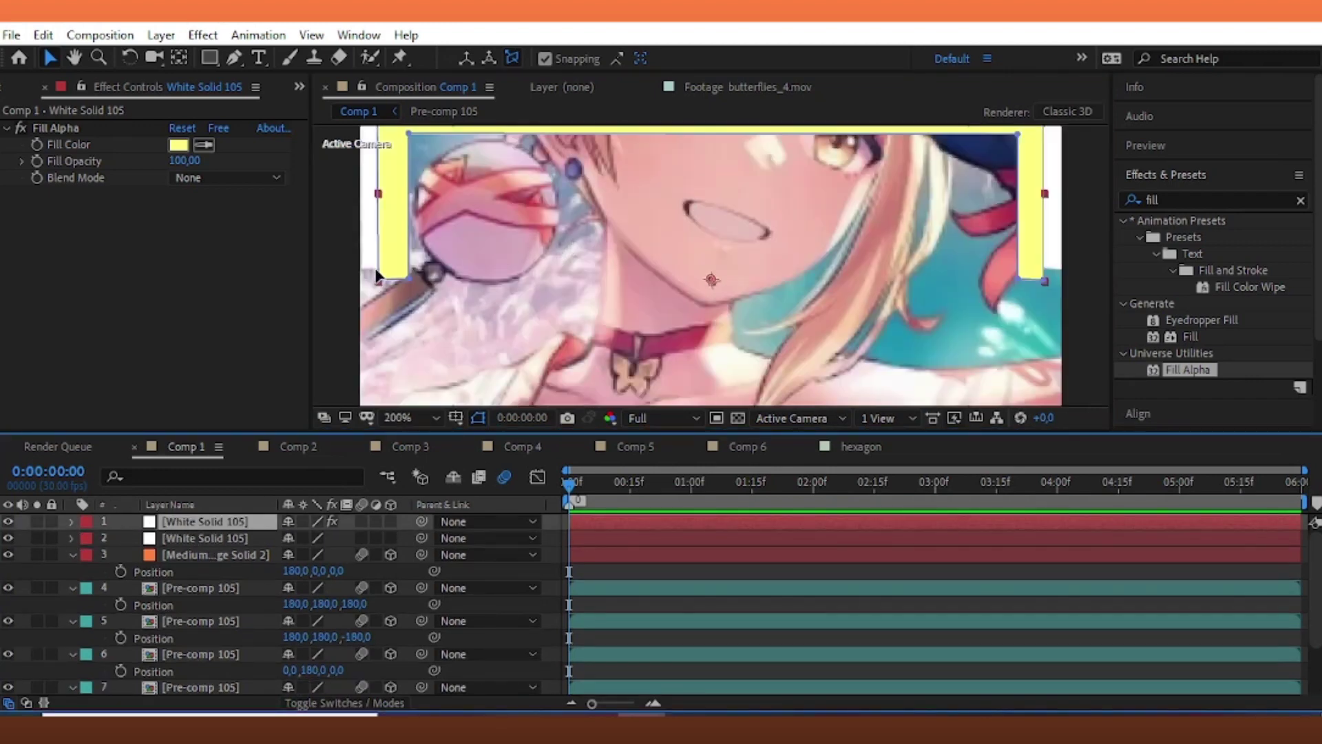
drag(379, 279, 378, 269)
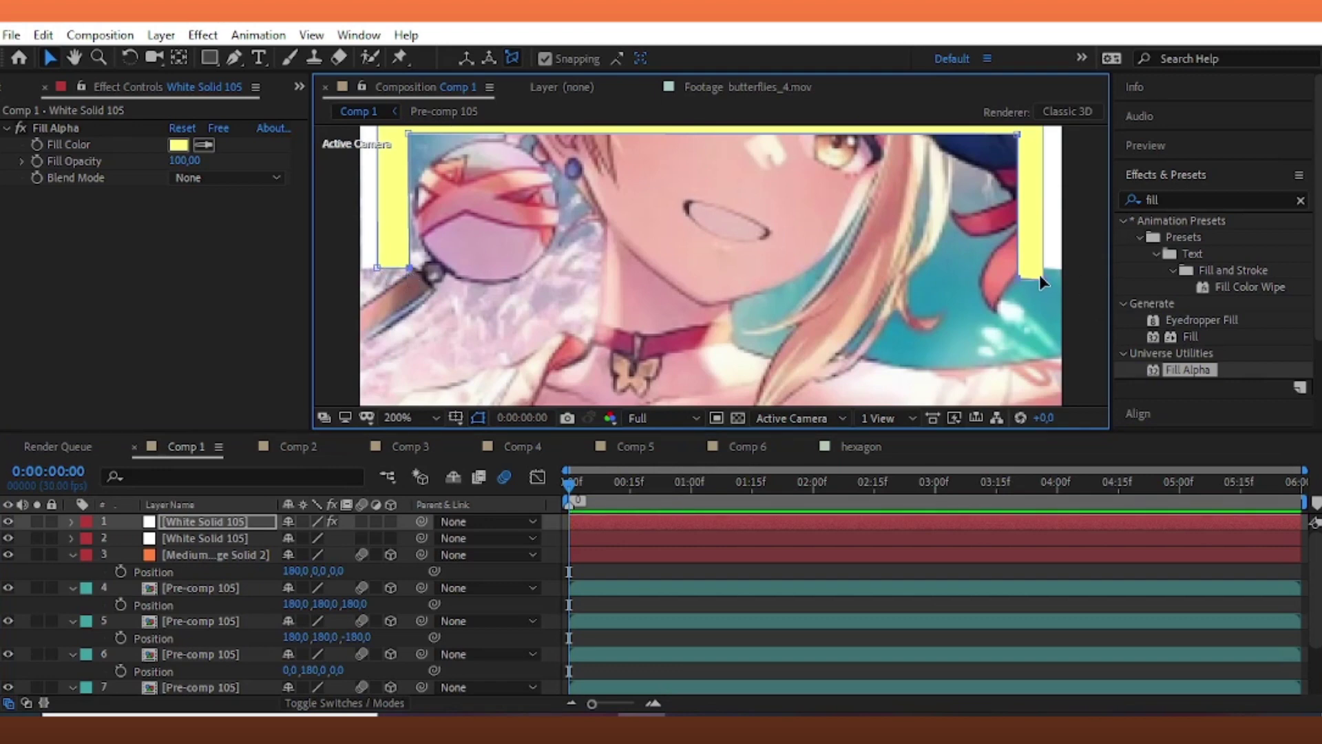
drag(1040, 275, 1040, 269)
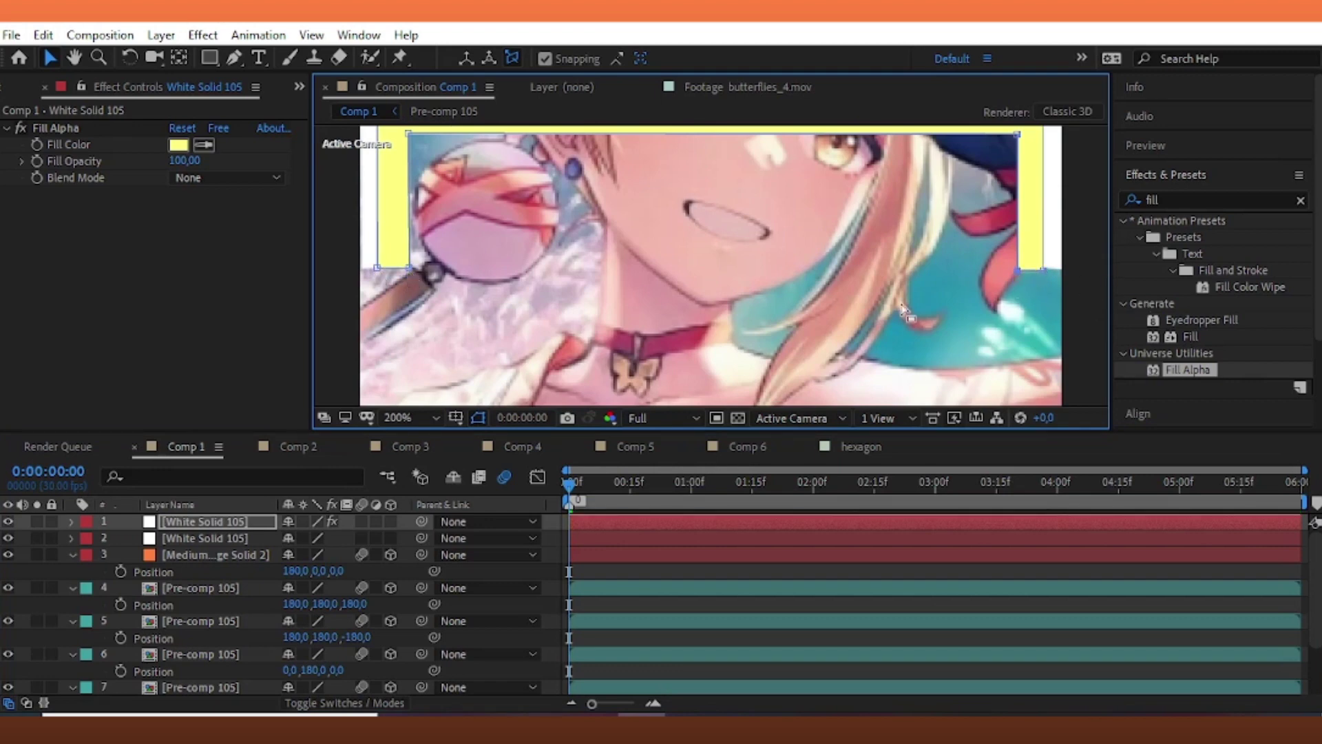
click(420, 416)
click(431, 105)
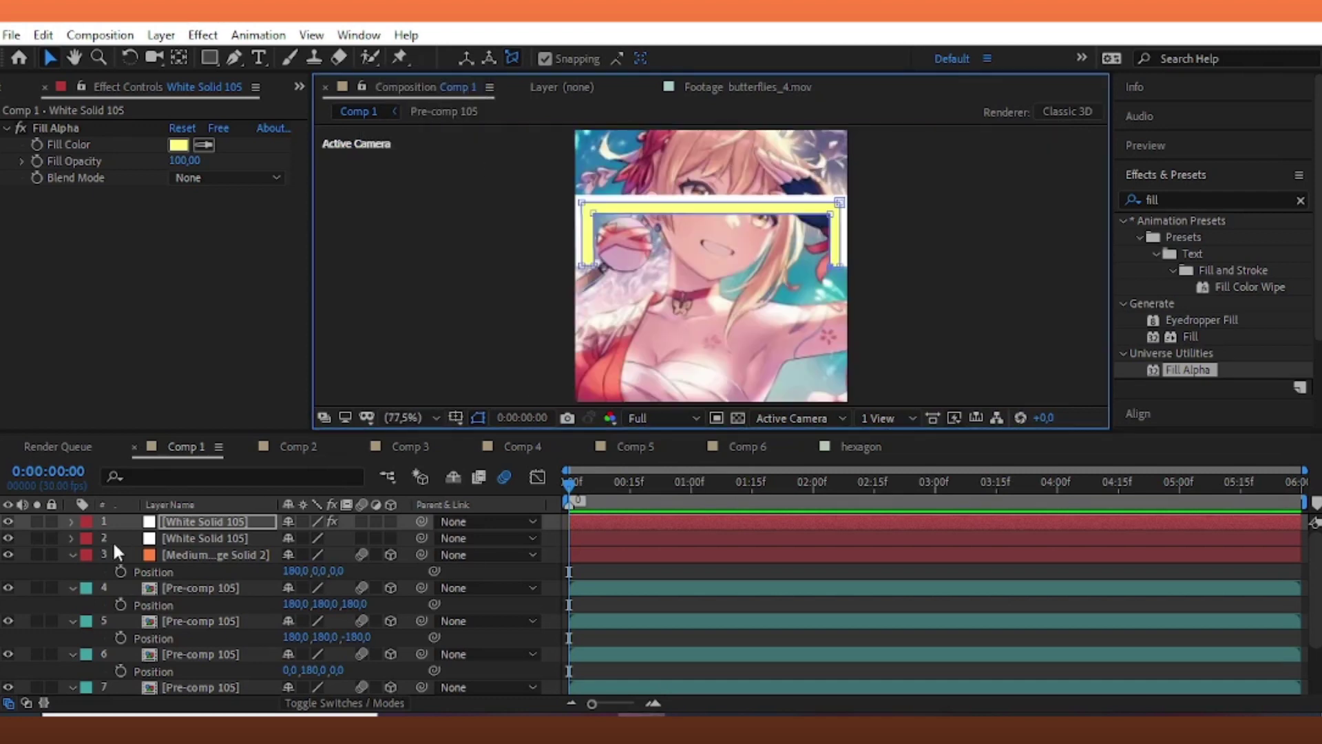
shift+click(131, 538)
- Pre-compose both white solids into Pre-comp 106 and make it a 3D layer in Custom View 1
right_click(136, 544)
right_click(617, 538)
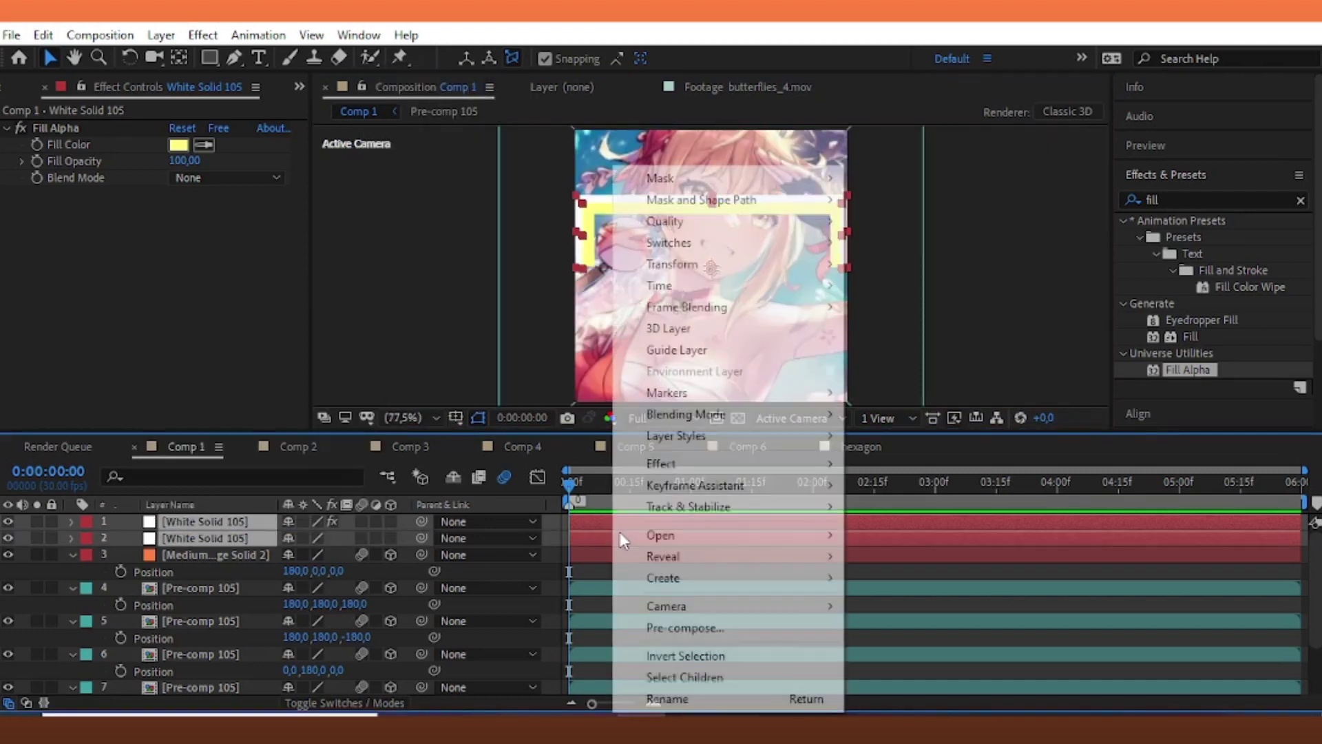
click(709, 627)
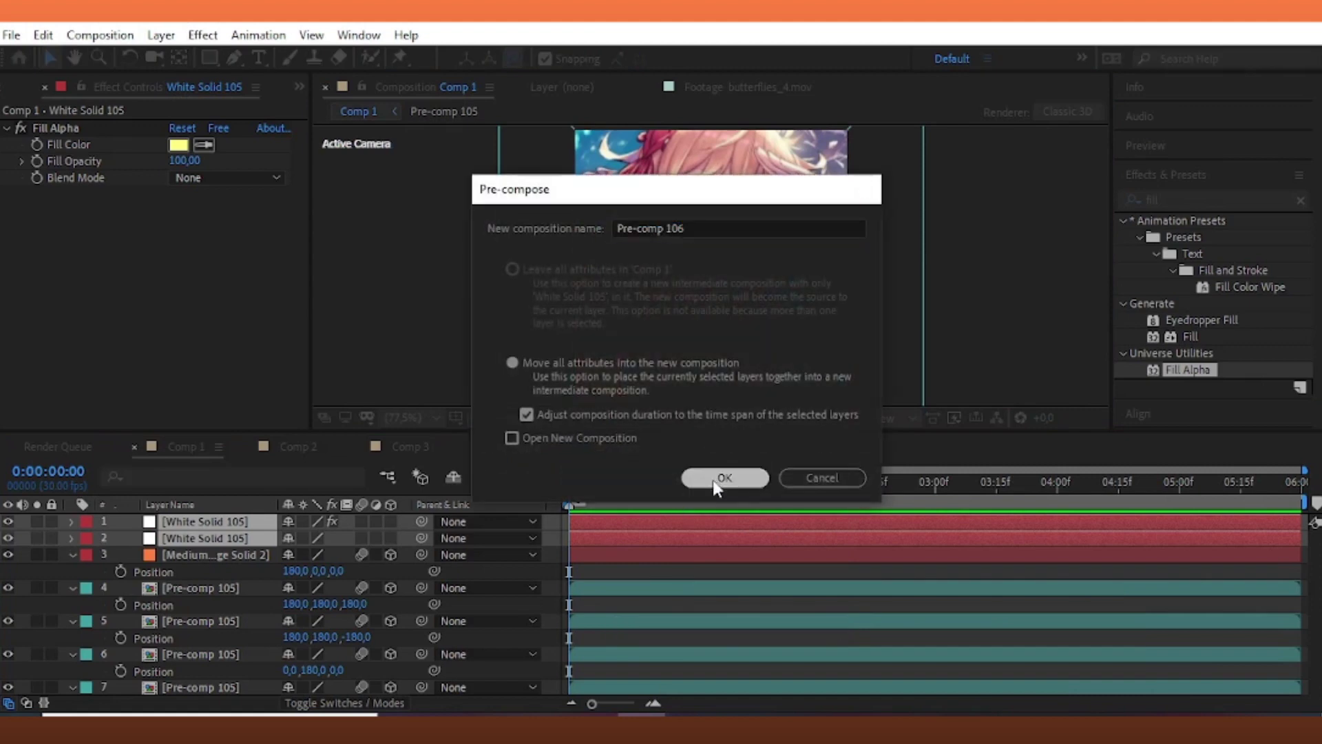
click(716, 485)
click(391, 521)
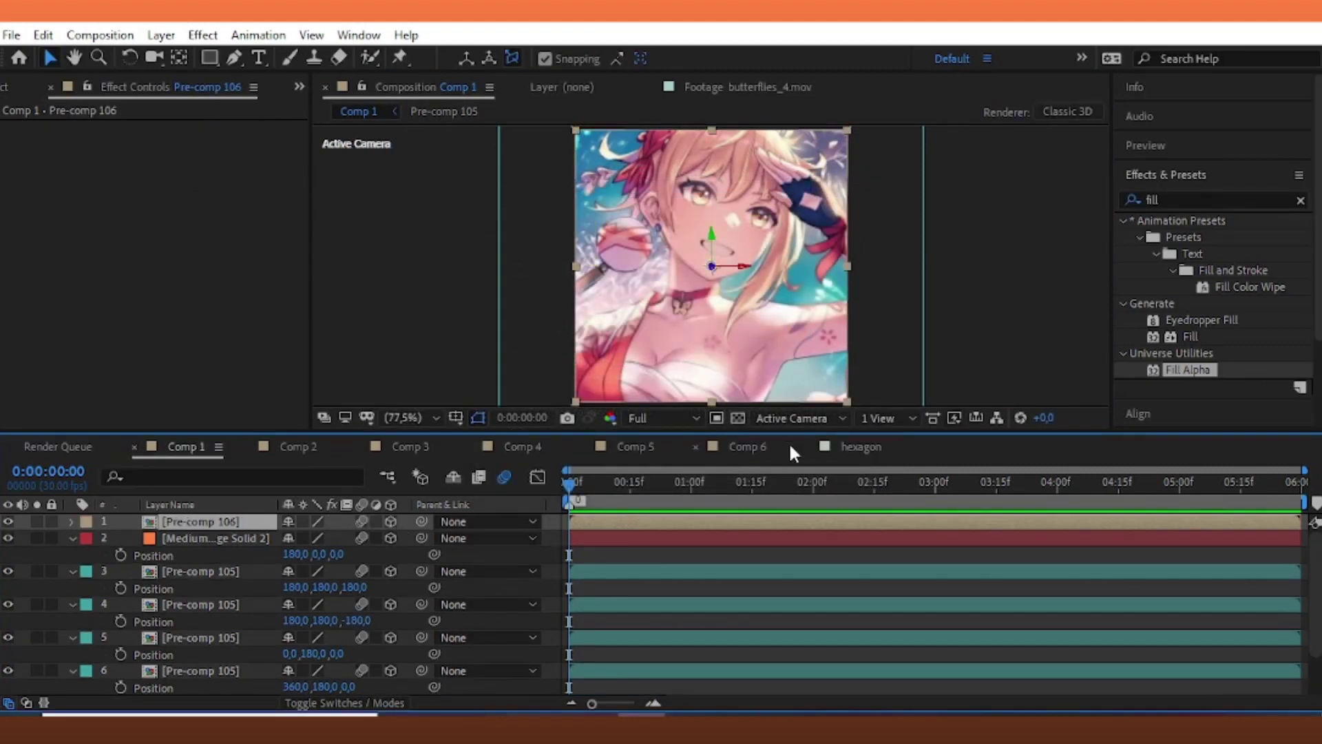
click(799, 418)
click(812, 596)
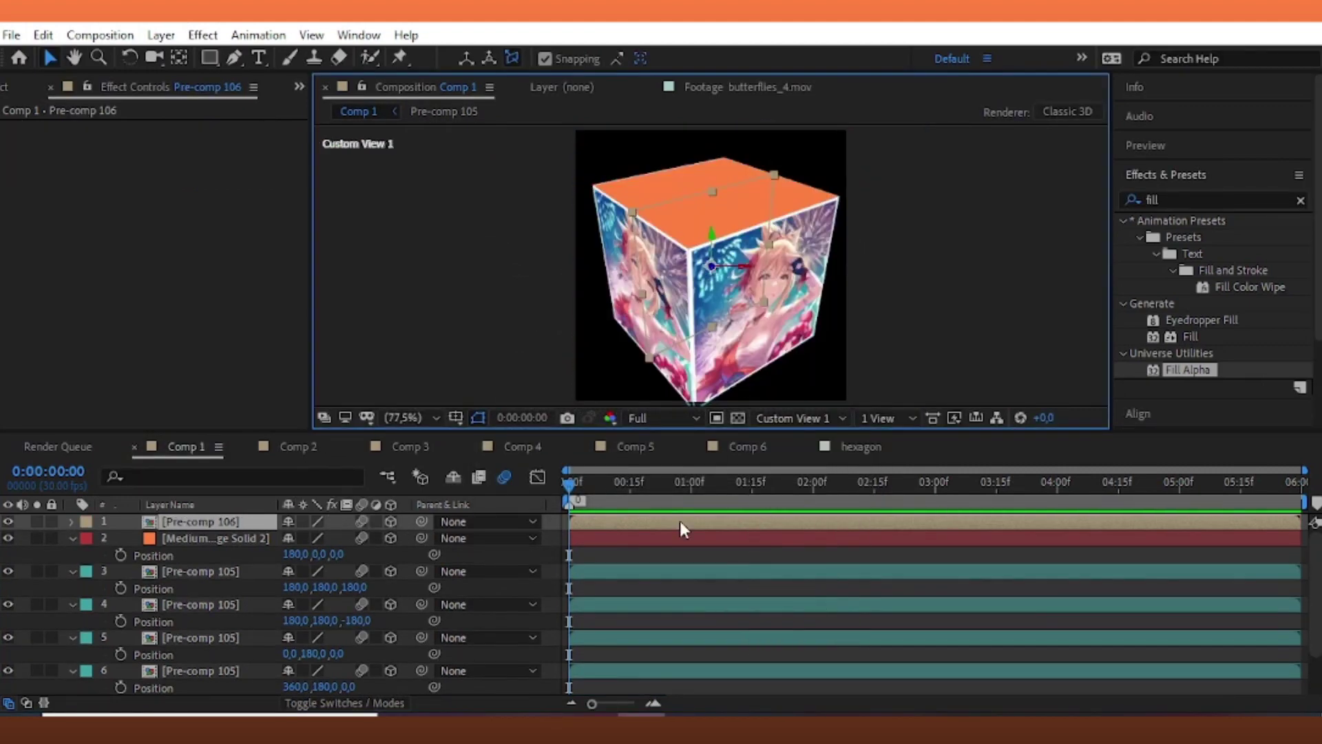
- Lift Pre-comp 106 above the cube top, save, and reposition its anchor point
key(p)
mouse_move(315, 538)
mouse_down()
mouse_move(98, 586)
mouse_move(124, 583)
mouse_up()
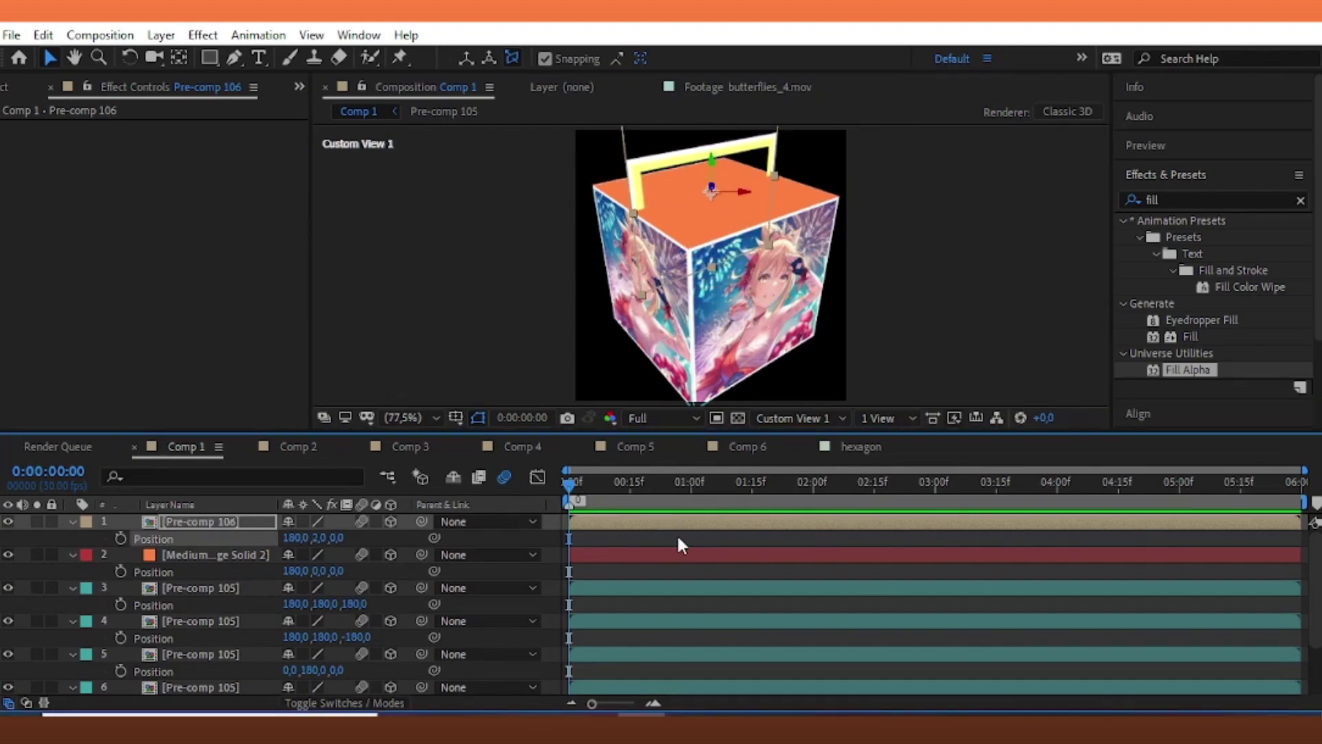
key(ctrl+s)
click(182, 57)
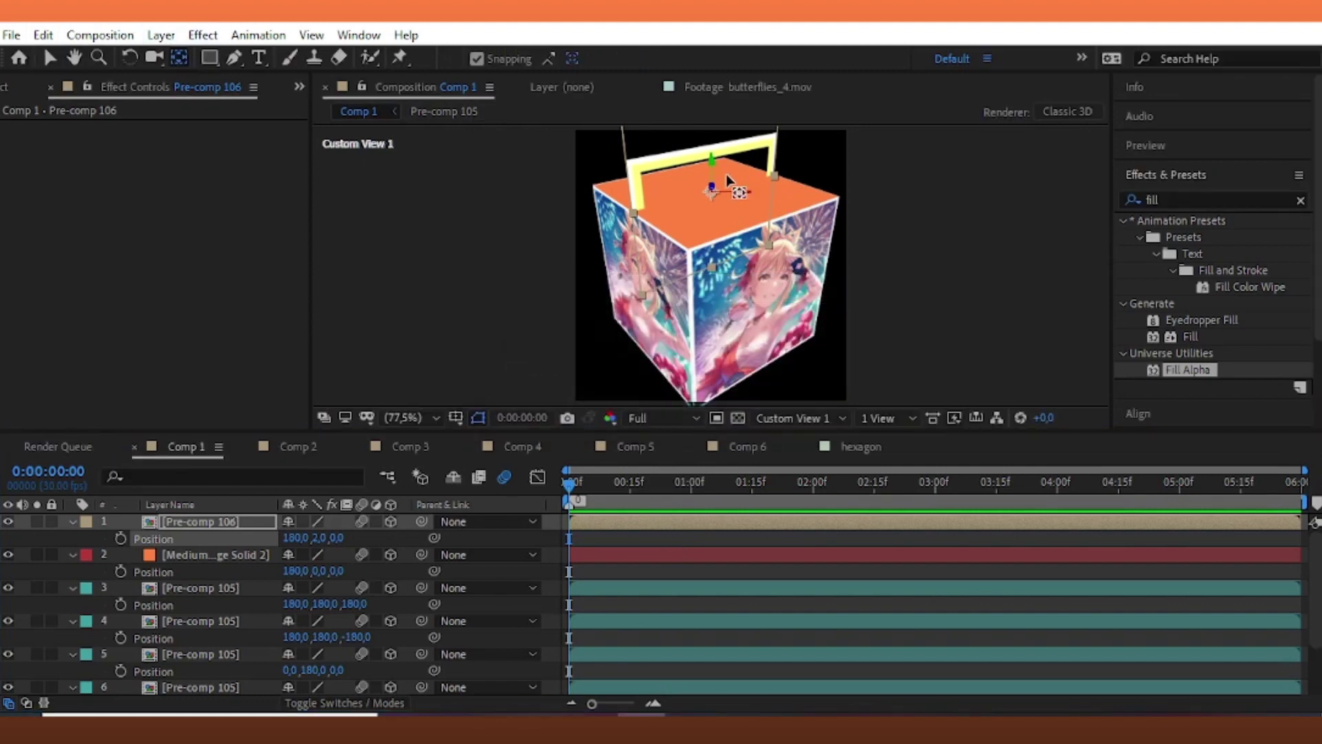
mouse_move(717, 190)
mouse_down()
mouse_move(723, 205)
mouse_move(665, 168)
mouse_up()
- Parent Pre-comp 106 to Medium Orange Solid 2 and return to the active camera view
click(598, 554)
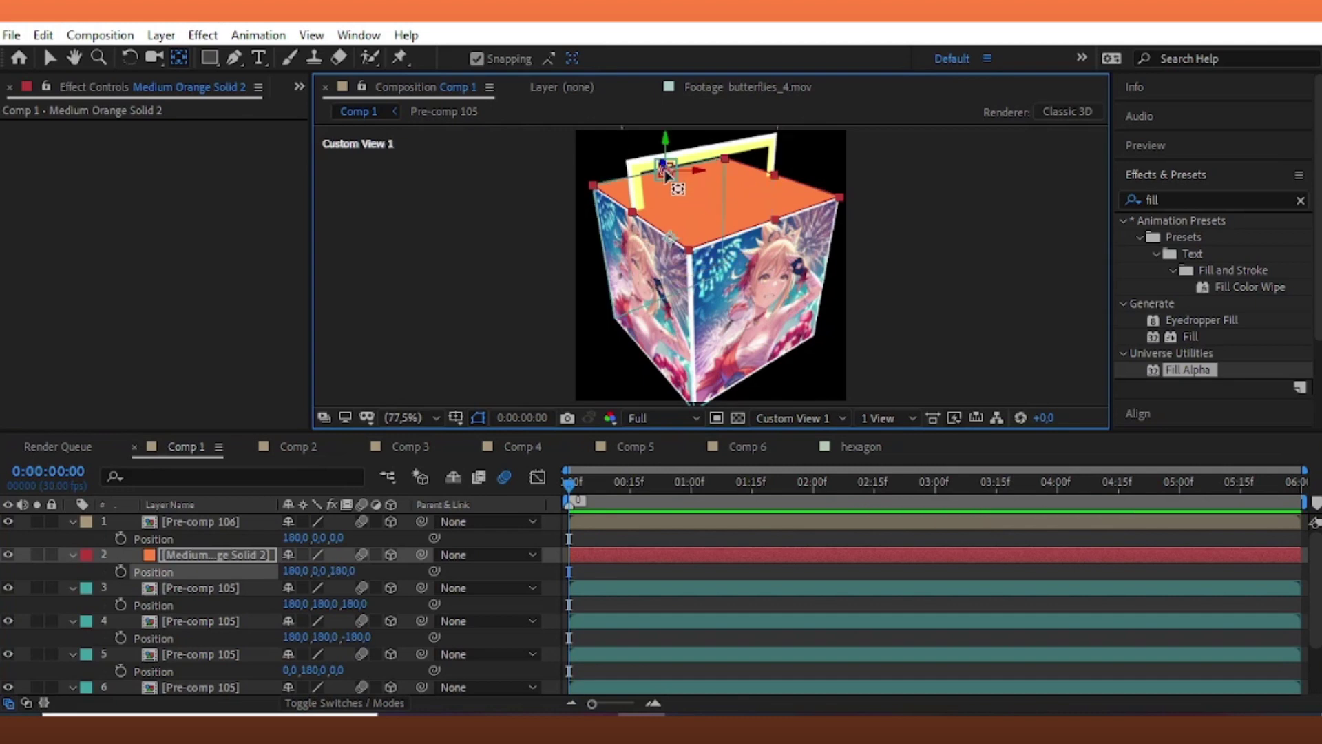
mouse_move(422, 521)
mouse_down()
mouse_move(242, 557)
mouse_move(324, 608)
mouse_up()
key(r)
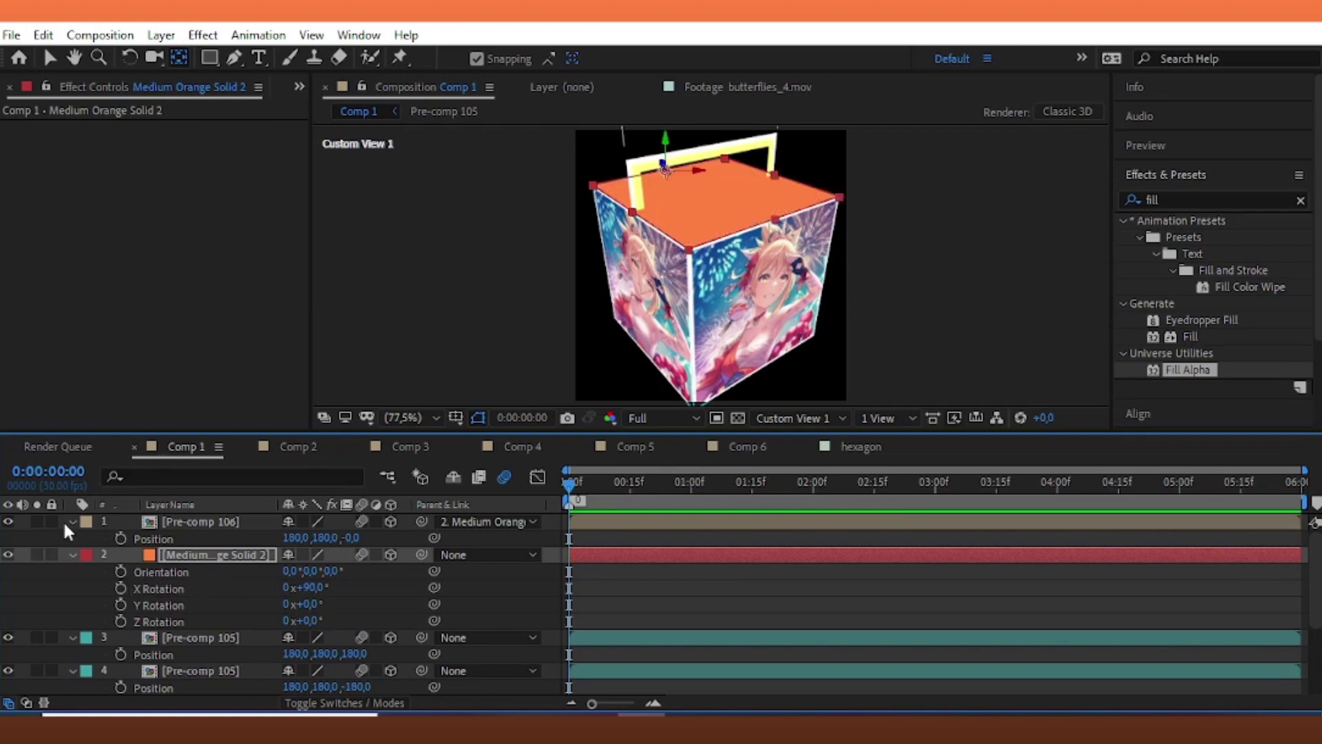
click(71, 522)
click(72, 538)
click(792, 418)
click(805, 435)
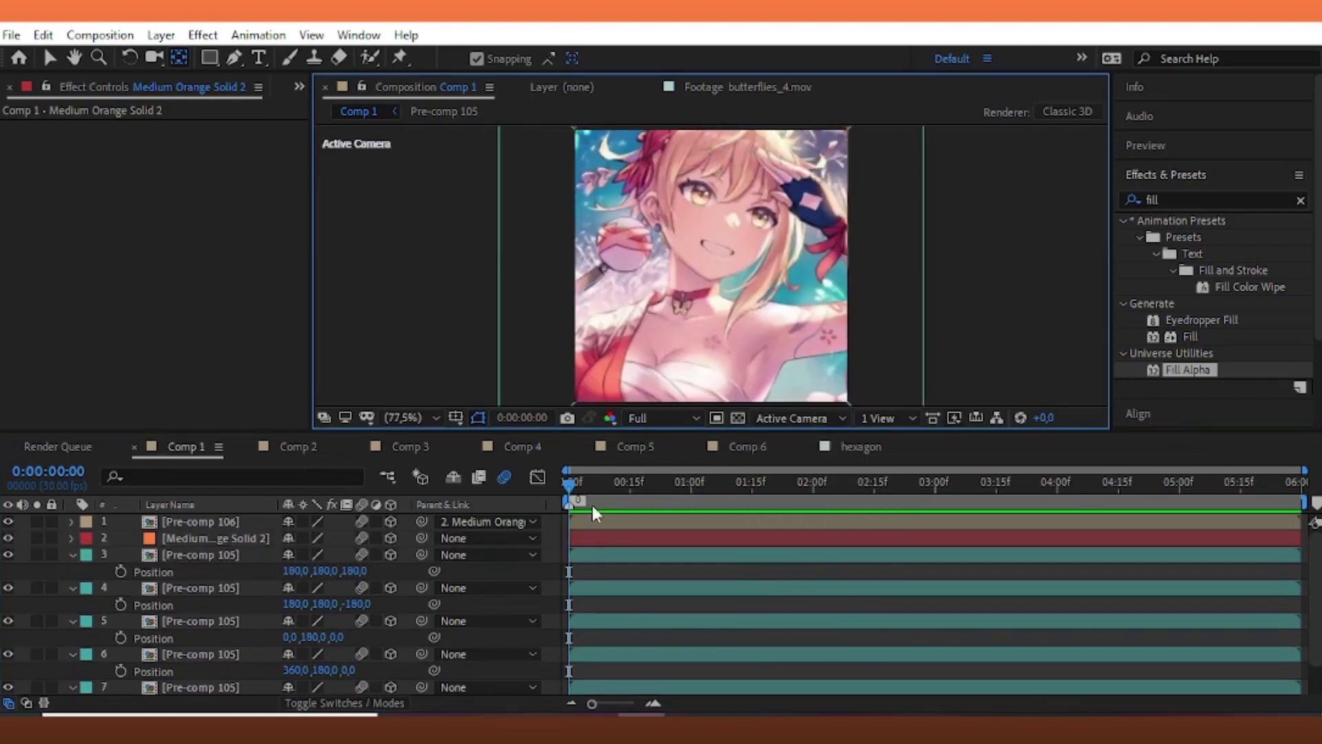
- Collapse the expanded cube face layers and select Pre-comp 106
click(72, 555)
click(71, 571)
click(72, 588)
click(71, 604)
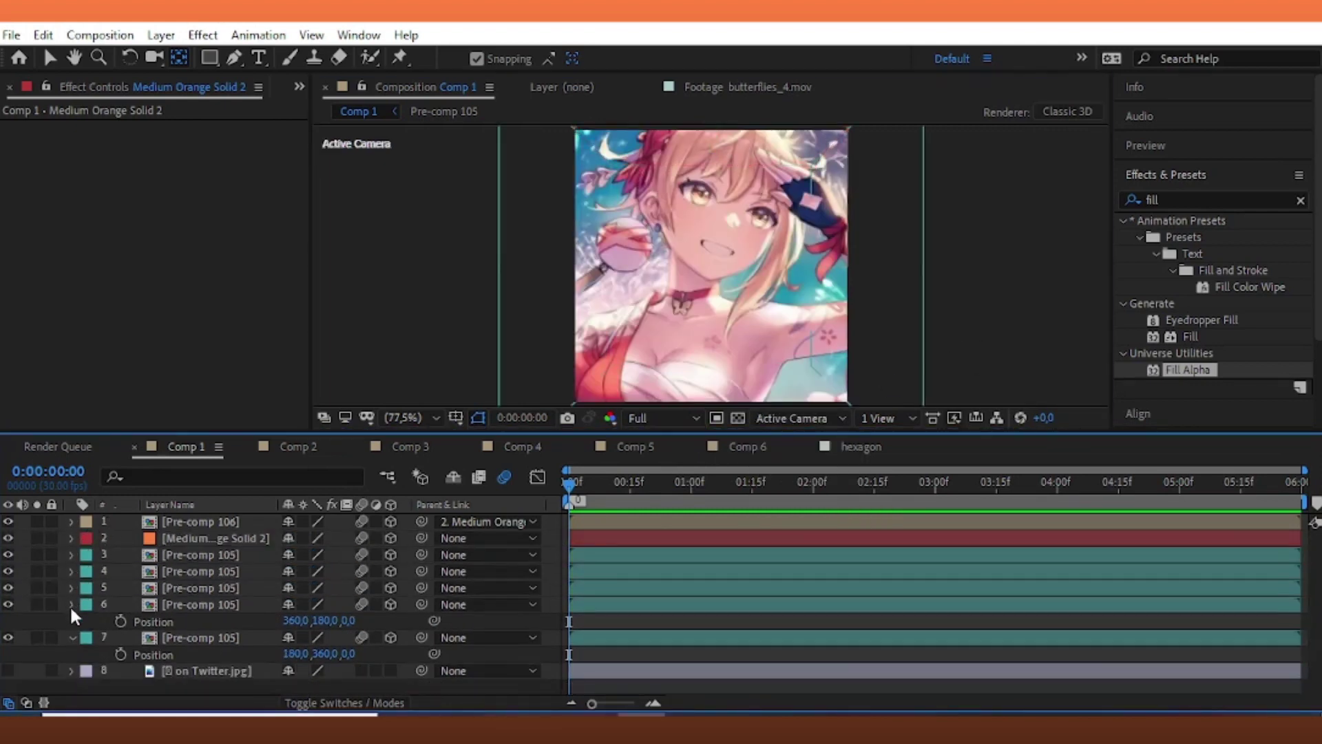
click(71, 620)
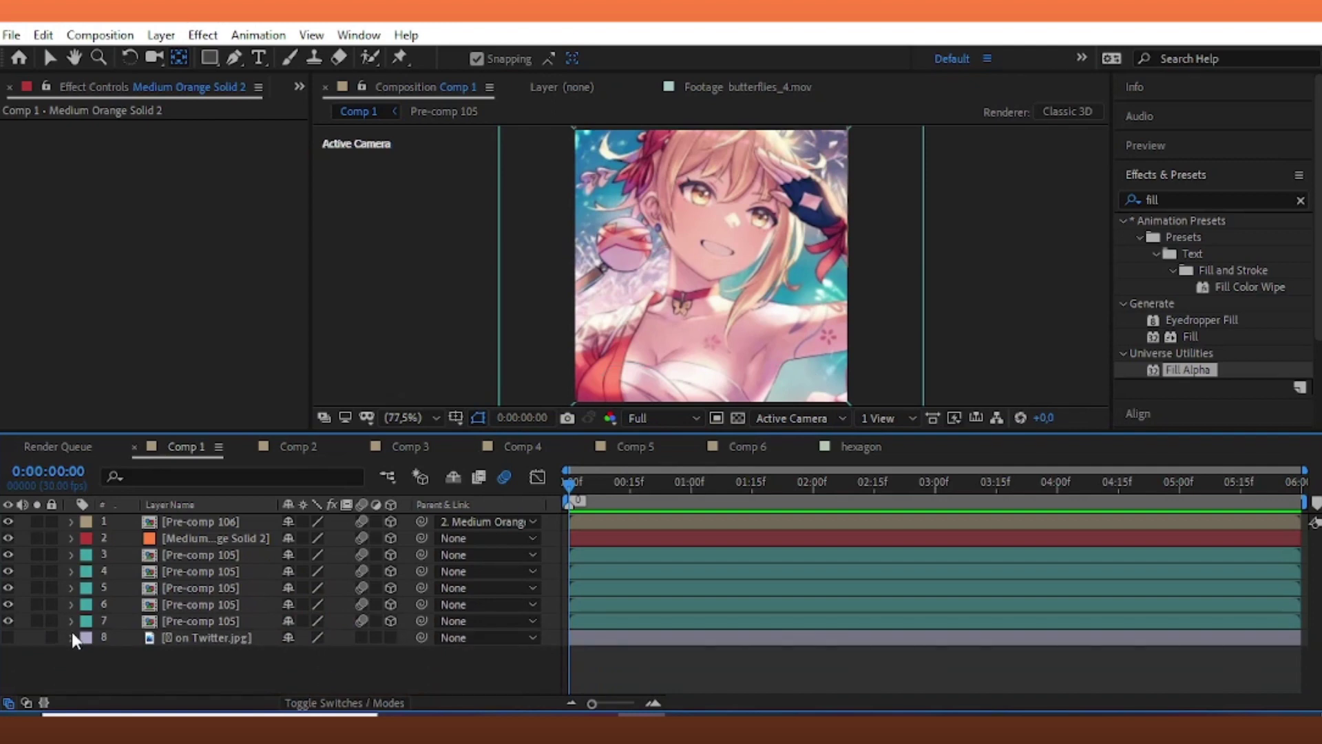
click(136, 522)
- Add Null 161 with motion blur and parent the cube layers to it
click(161, 35)
mouse_move(183, 56)
click(513, 139)
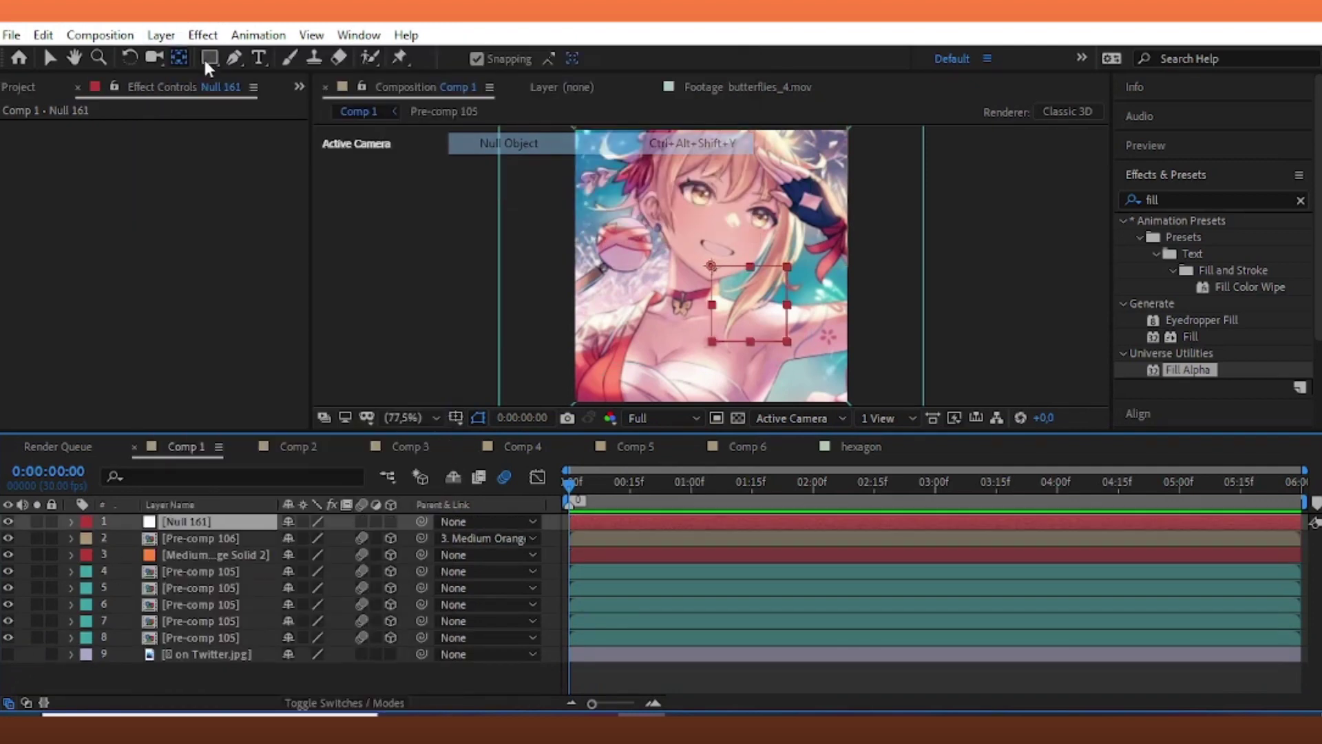
click(51, 59)
click(362, 522)
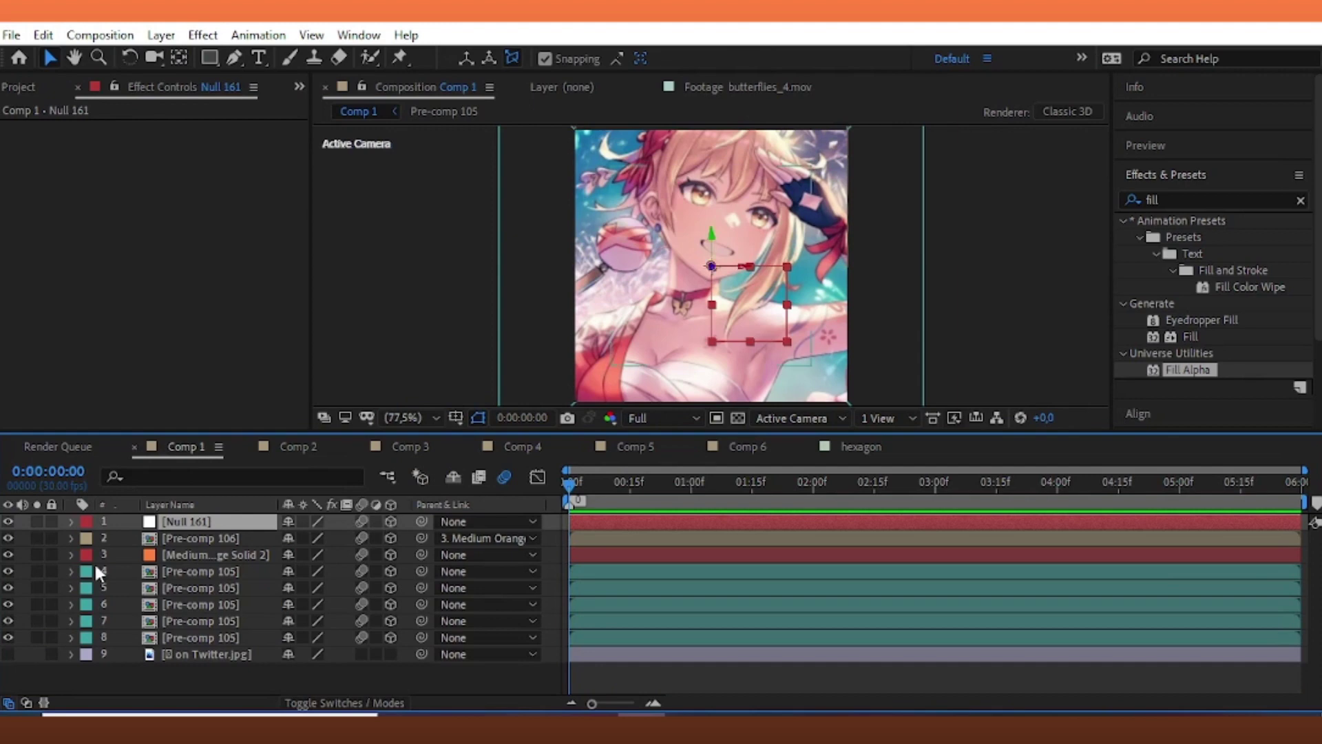
drag(123, 536, 172, 637)
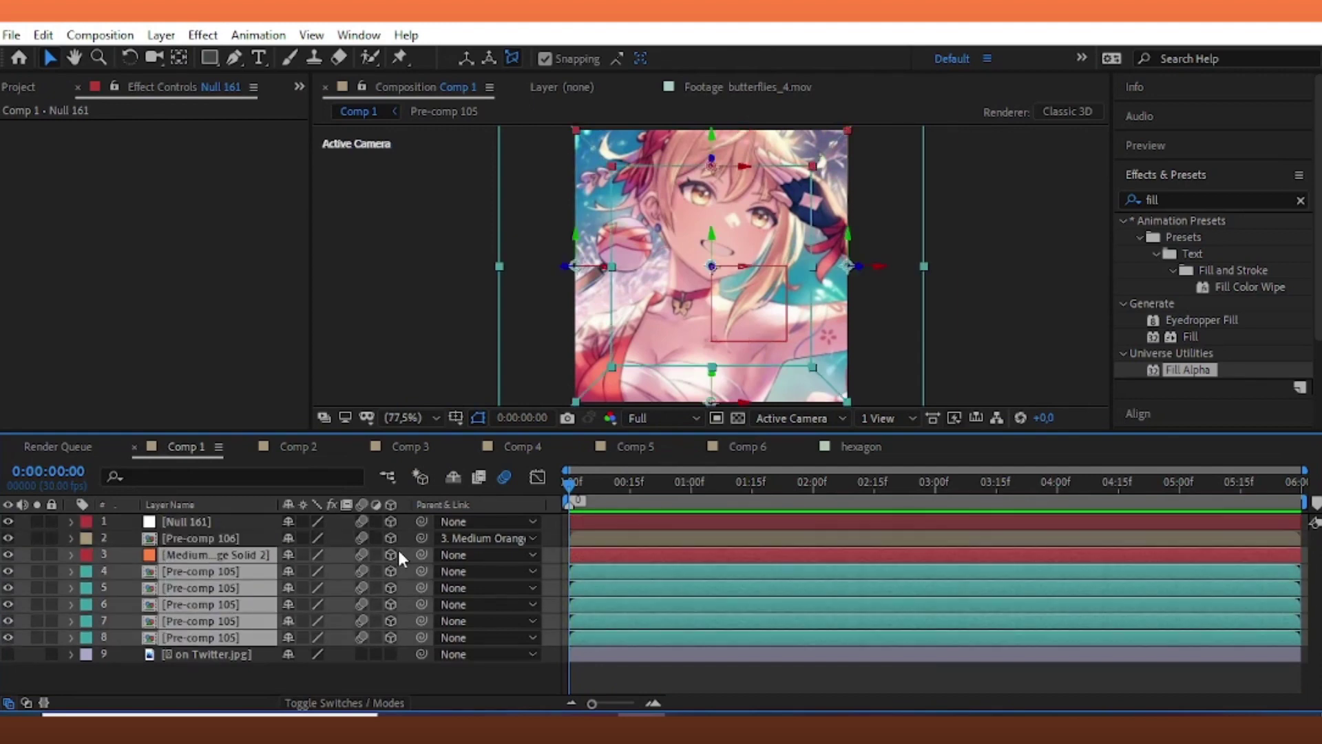
drag(422, 554, 258, 521)
- Keyframe Null 161's Scale from 178% to 56% at one second and ease the value curve
key(s)
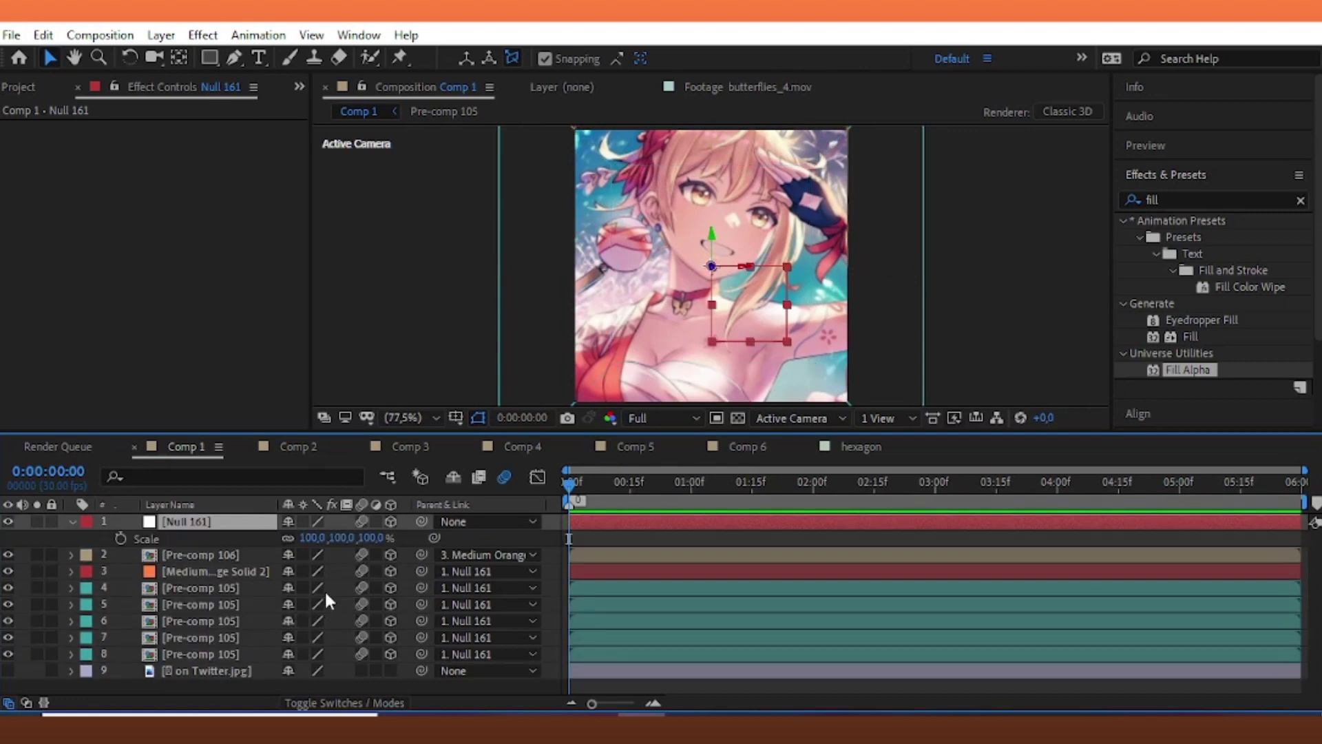
drag(369, 537, 421, 537)
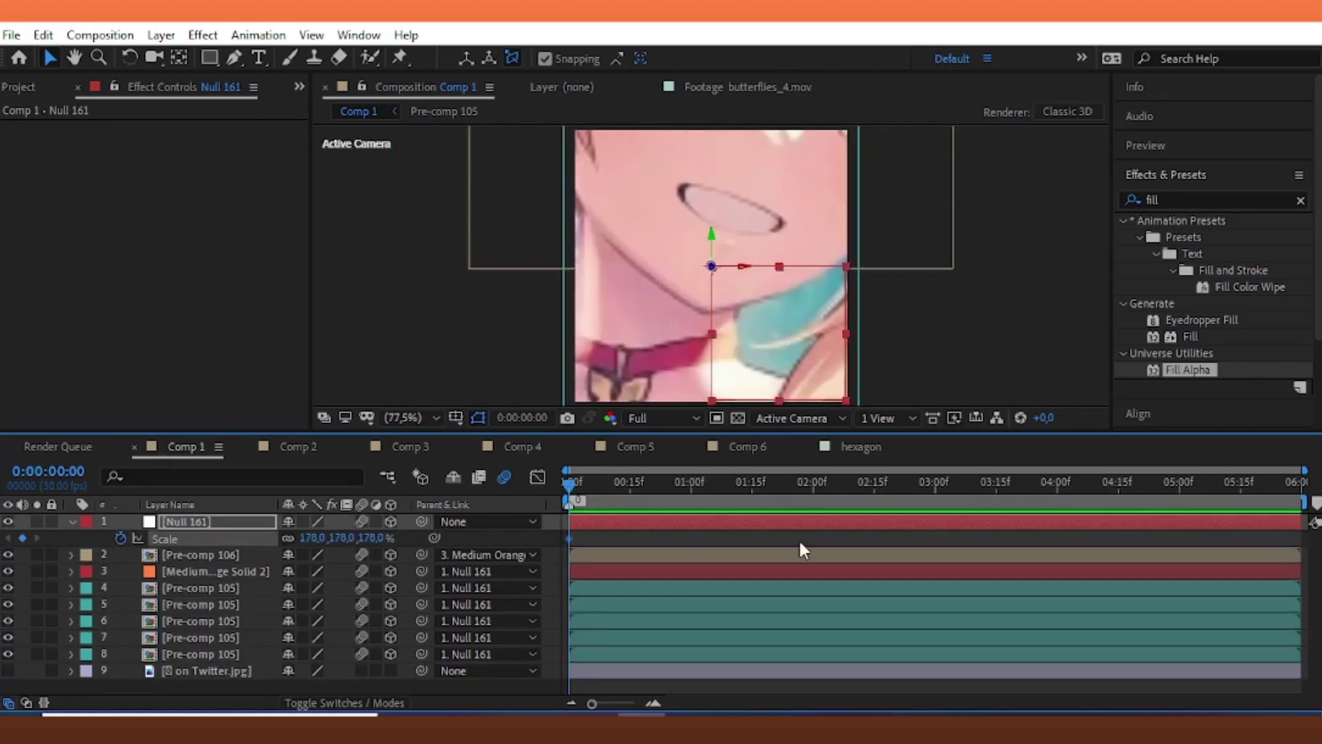
drag(372, 543, 335, 621)
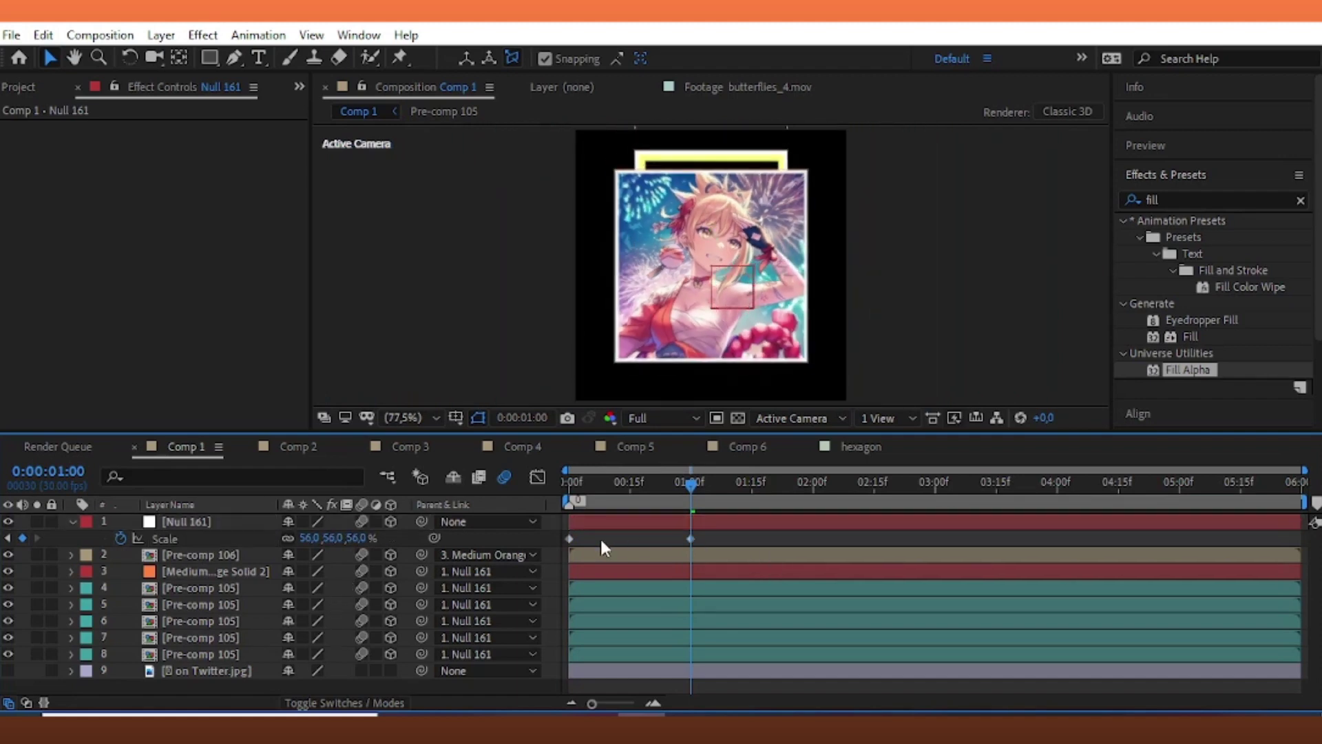
click(539, 477)
right_click(635, 583)
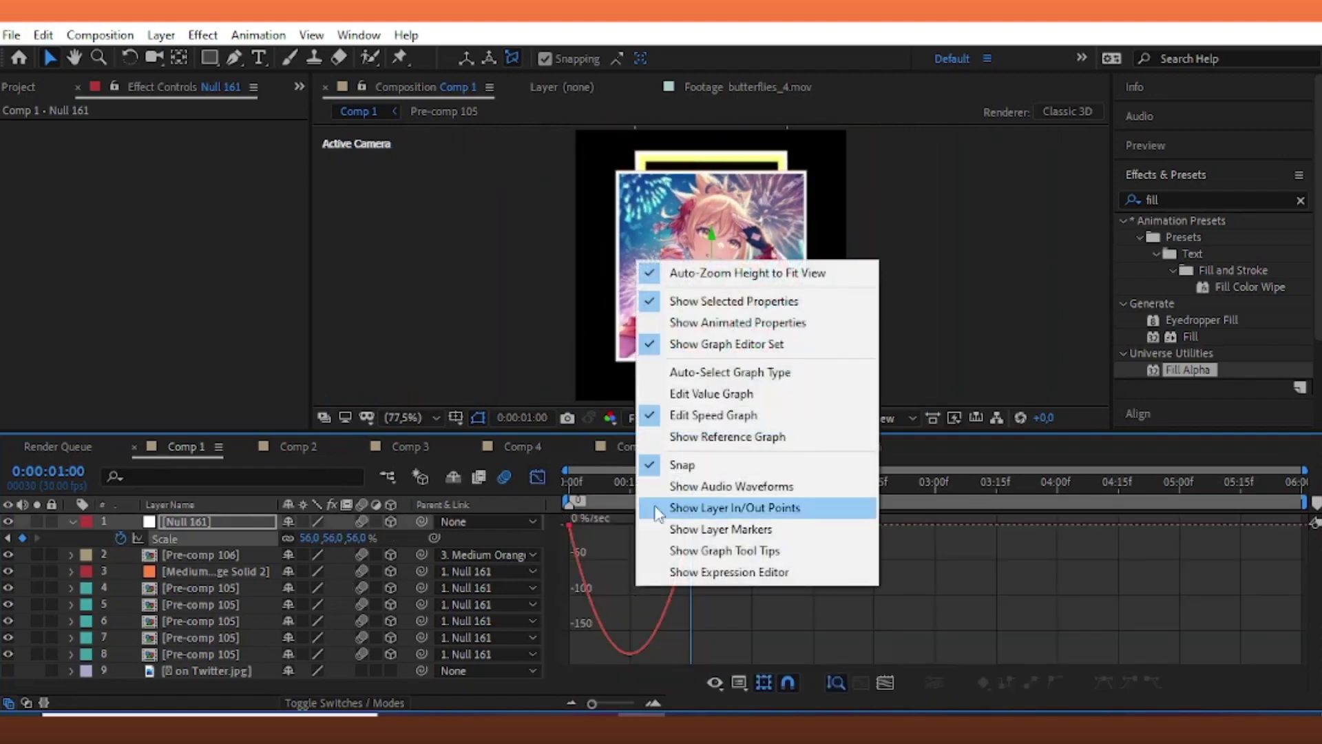
click(689, 388)
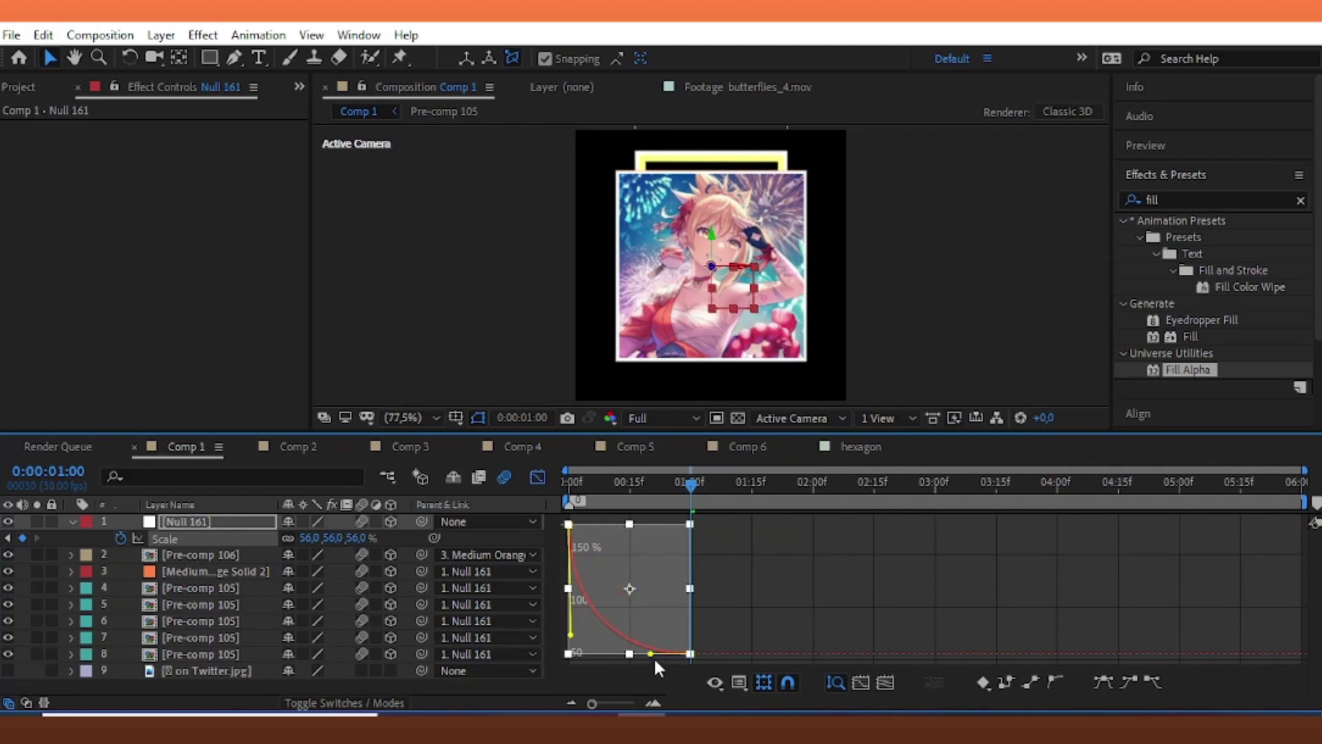
drag(652, 655, 602, 658)
key(space)
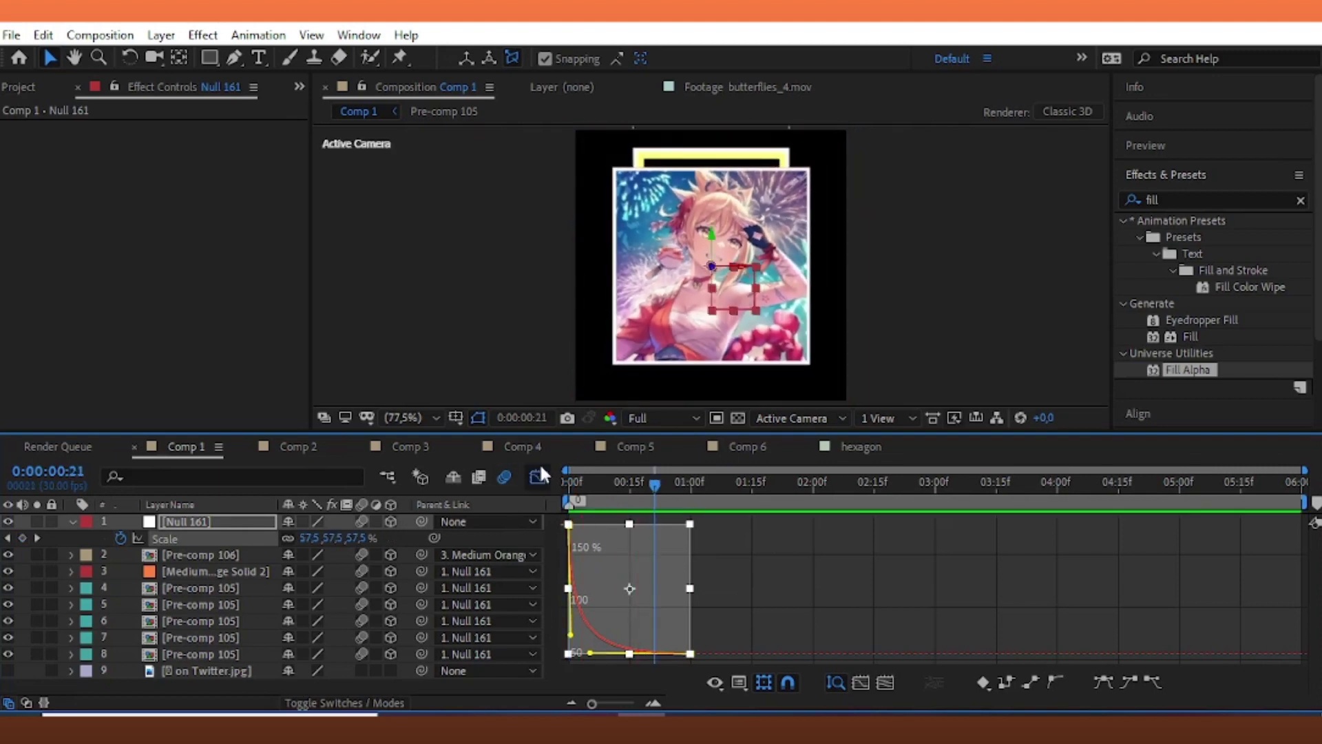
click(537, 477)
- Add X and Y Rotation keyframes to Null 161 and shift them to about 0:12
click(691, 522)
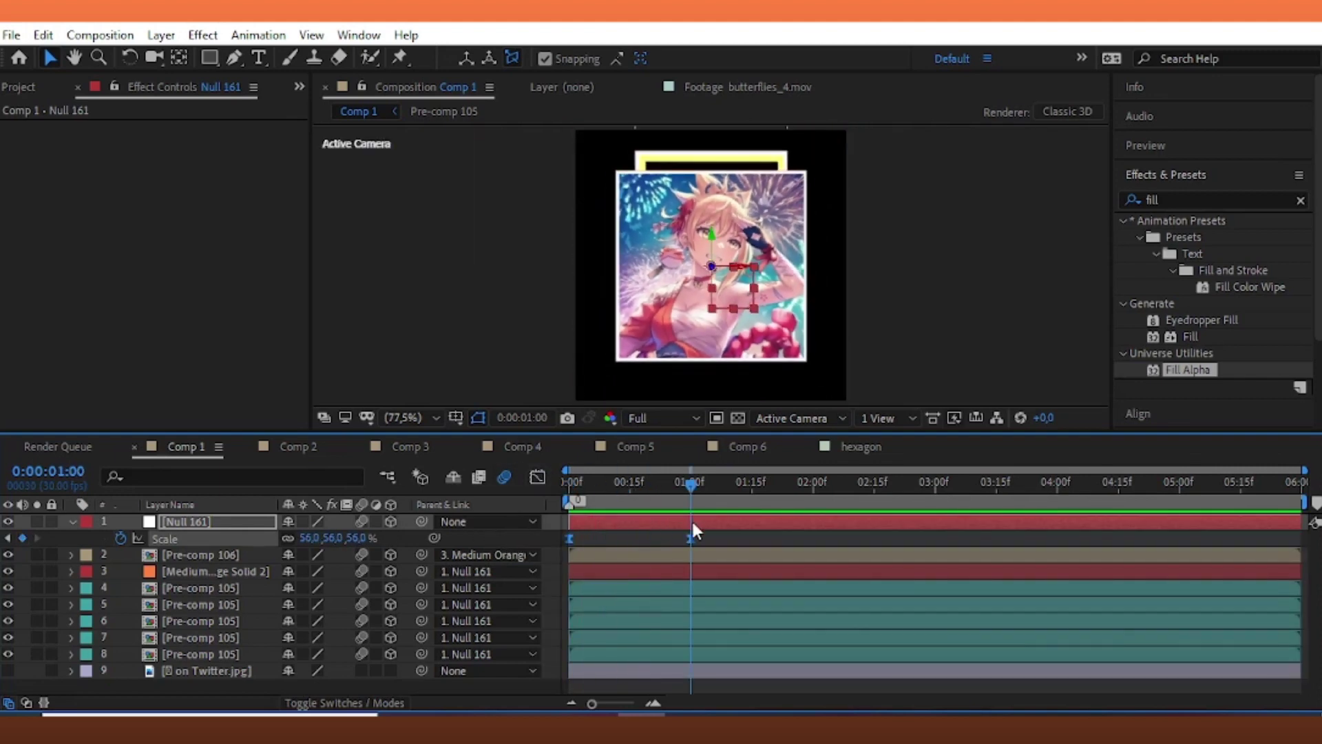
key(r)
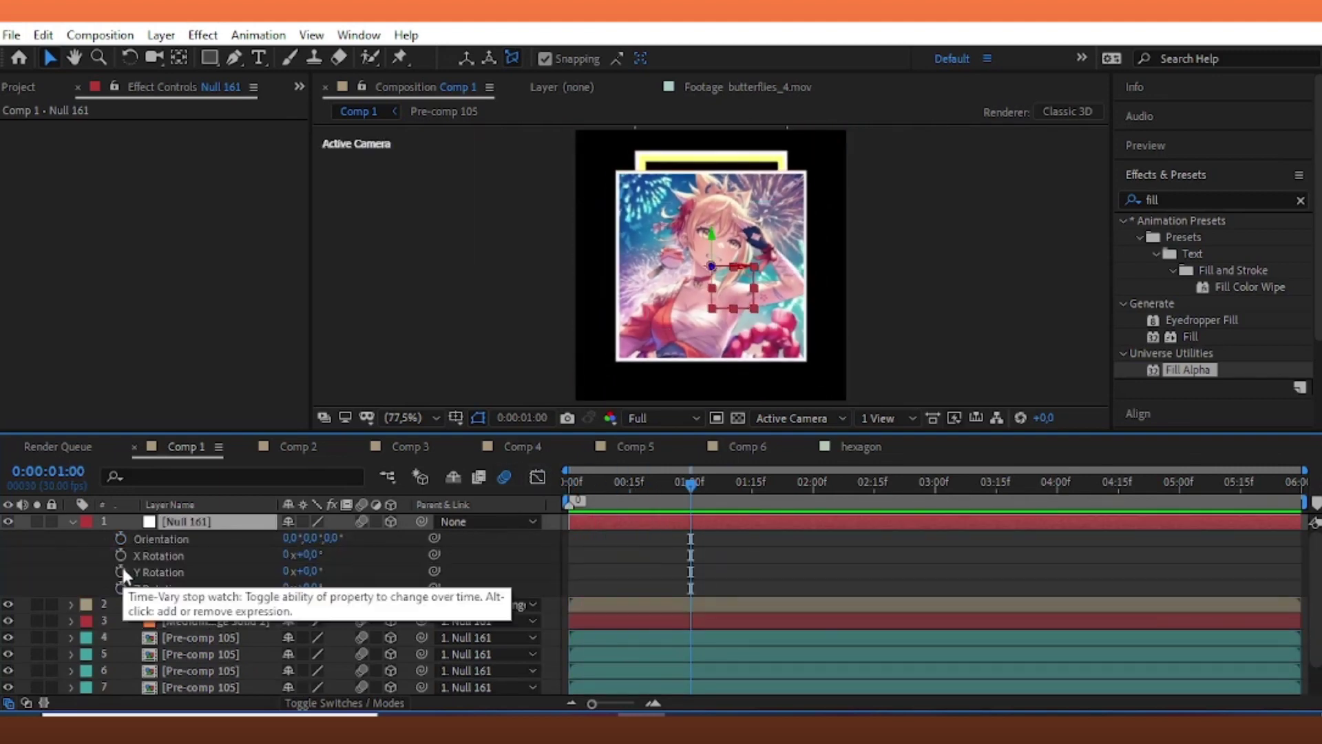
click(121, 555)
click(121, 571)
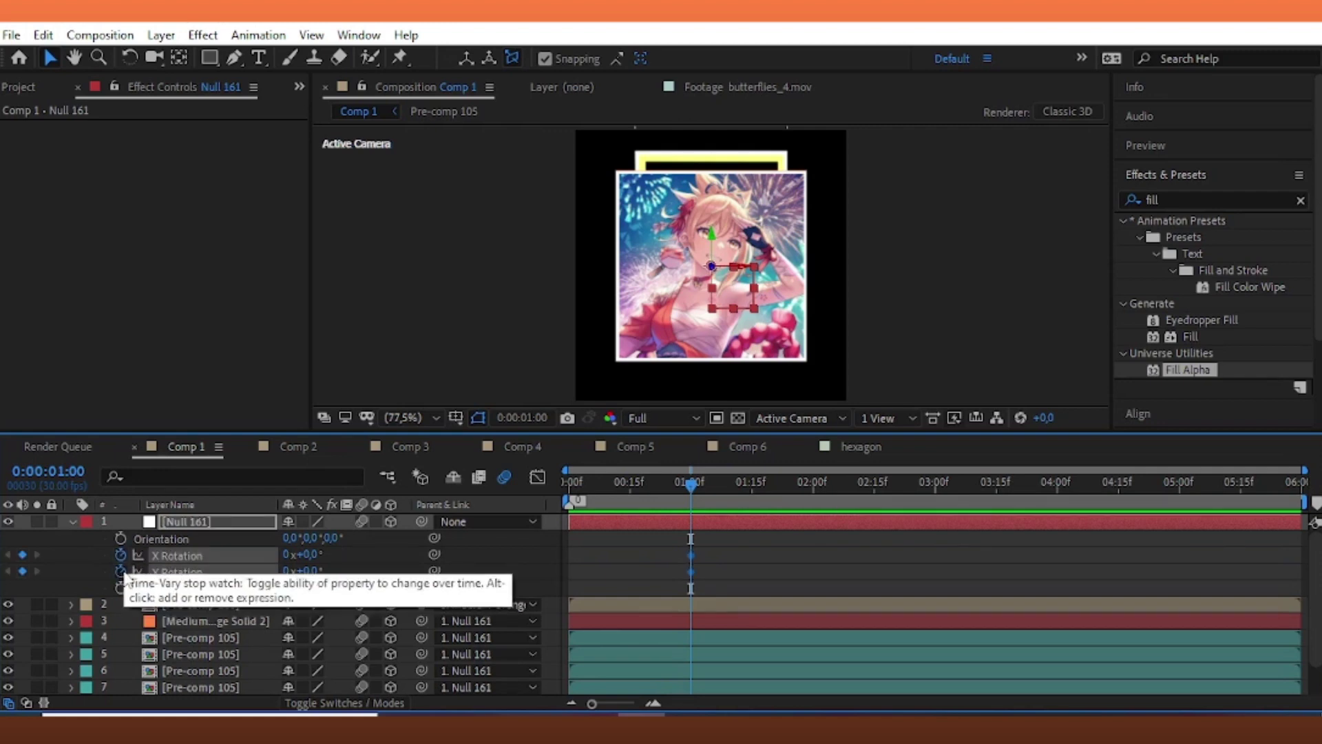
key(u)
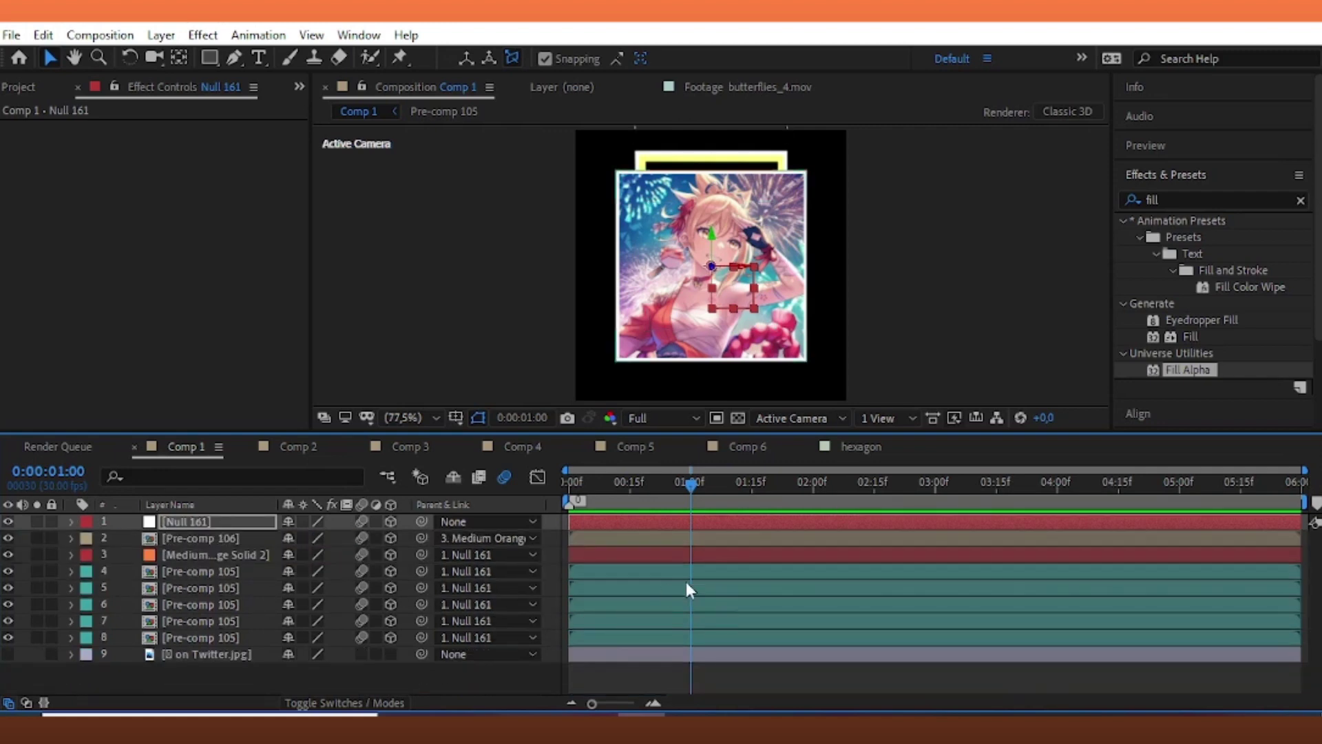
mouse_move(711, 556)
mouse_down()
mouse_move(677, 593)
mouse_move(615, 588)
mouse_up()
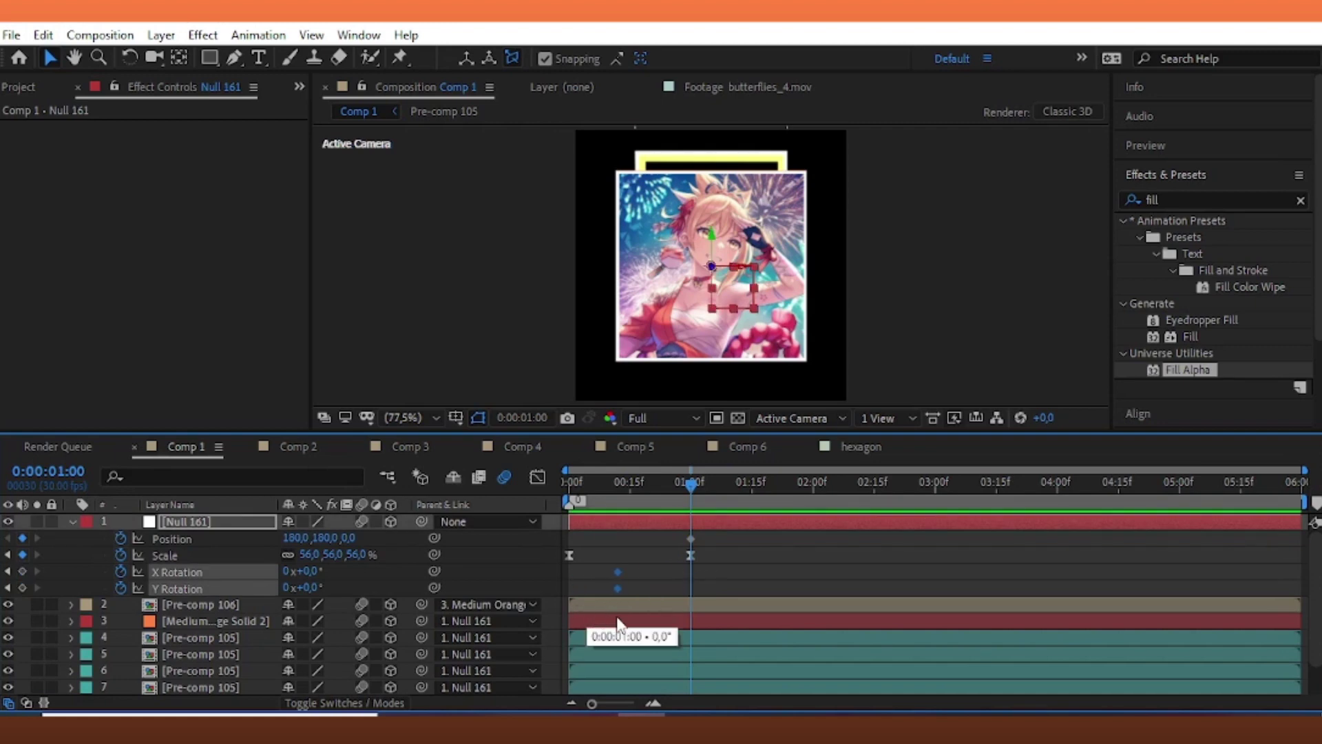
- At 1:17 set Y Rotation 180° and X Rotation 16°, and move the Position keyframe to 0:13
click(741, 486)
drag(747, 494, 762, 511)
key(F2)
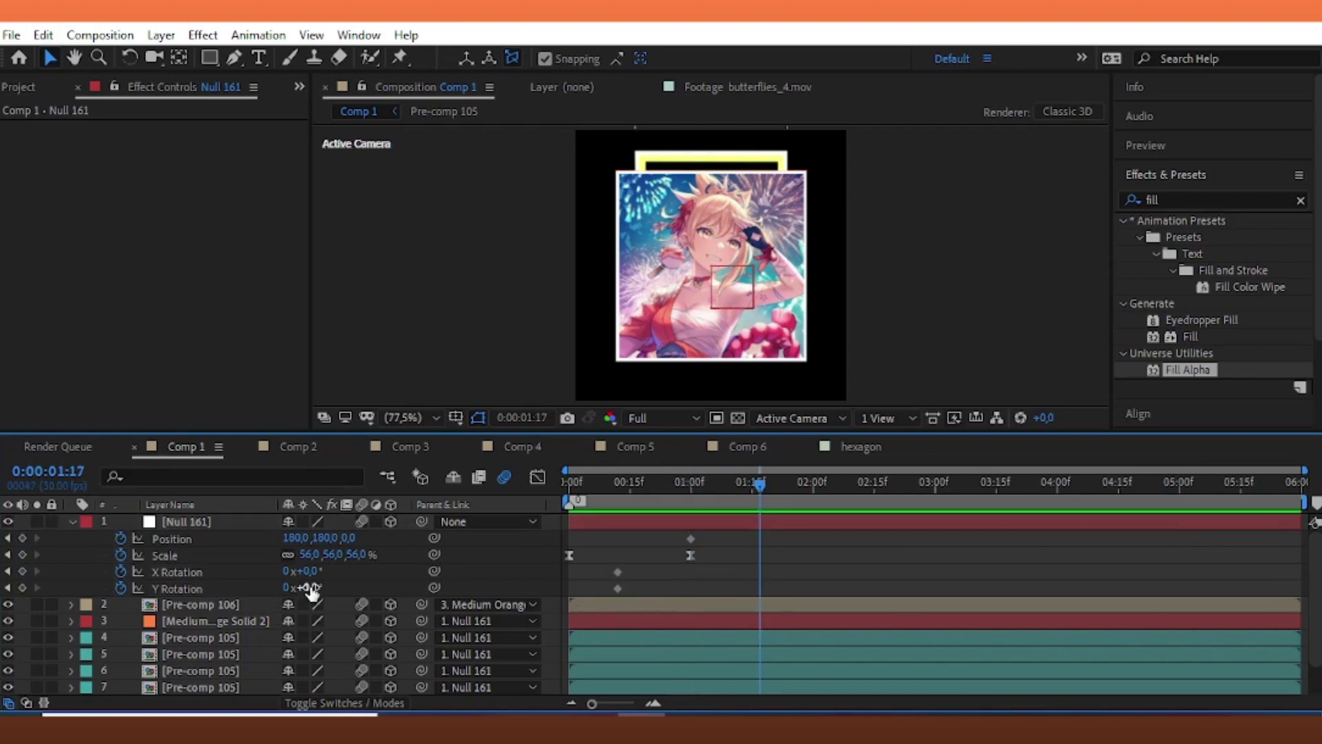
drag(311, 591, 314, 592)
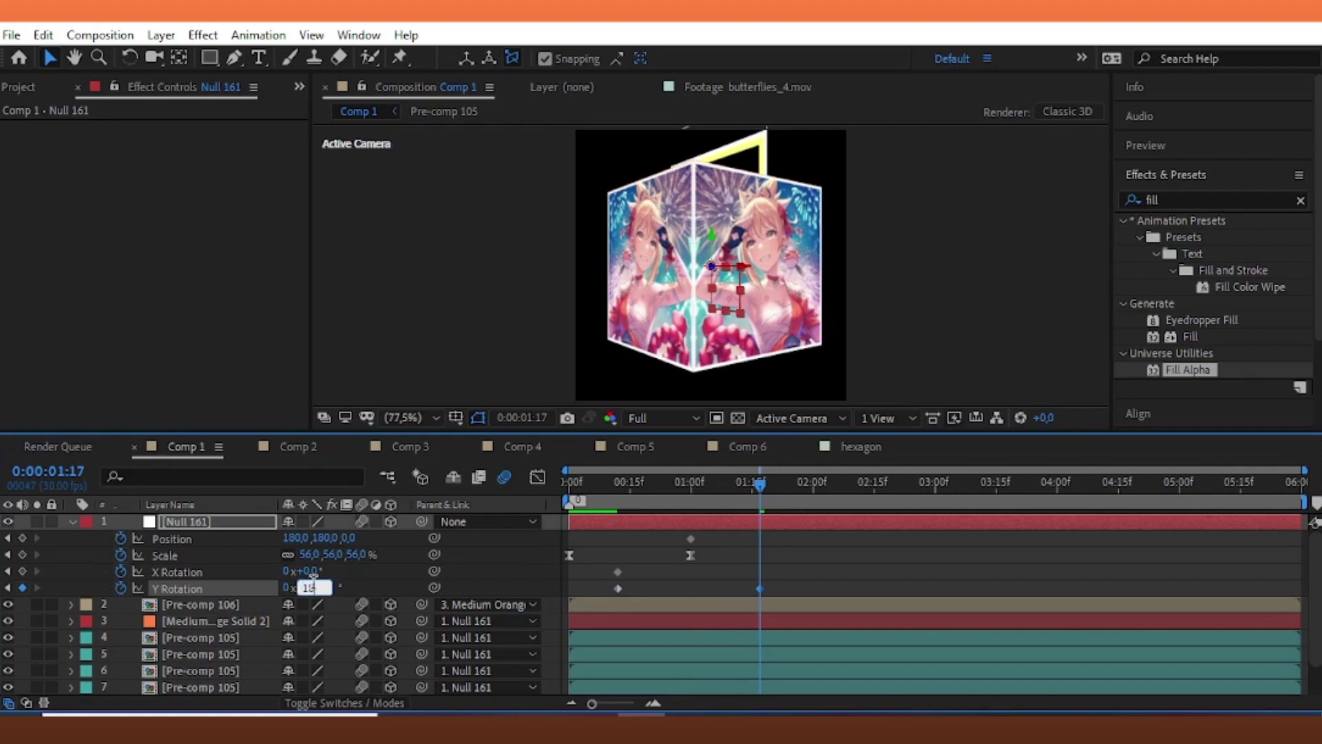
key(Return)
mouse_move(318, 574)
mouse_down()
mouse_move(432, 540)
mouse_move(650, 551)
mouse_up()
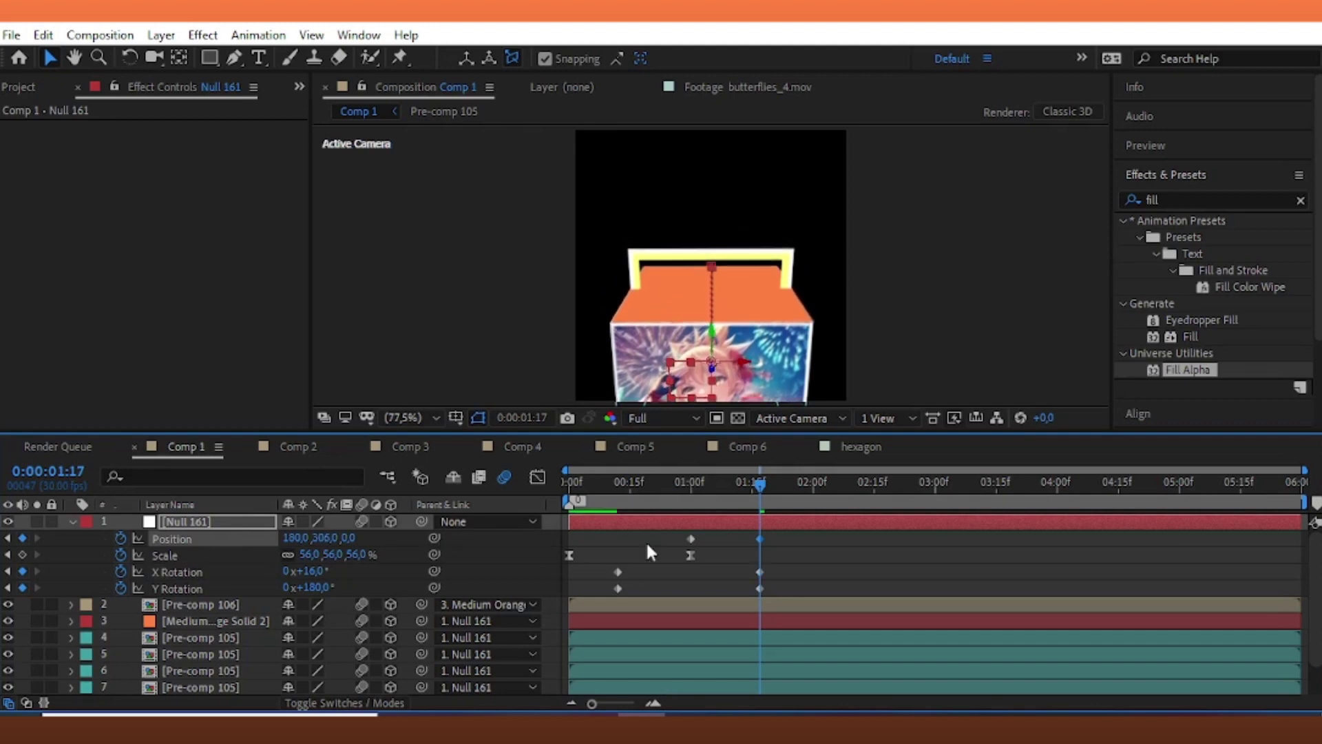
drag(639, 539, 622, 577)
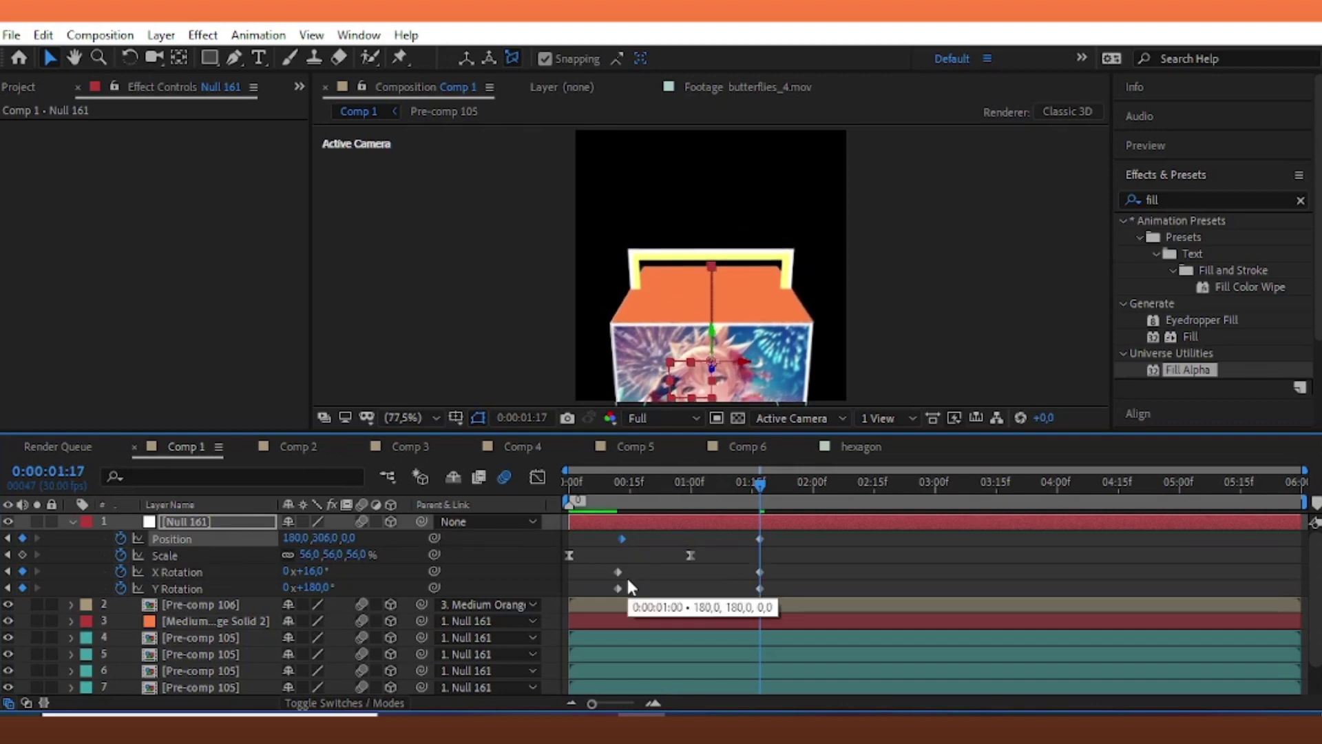
click(627, 620)
click(620, 486)
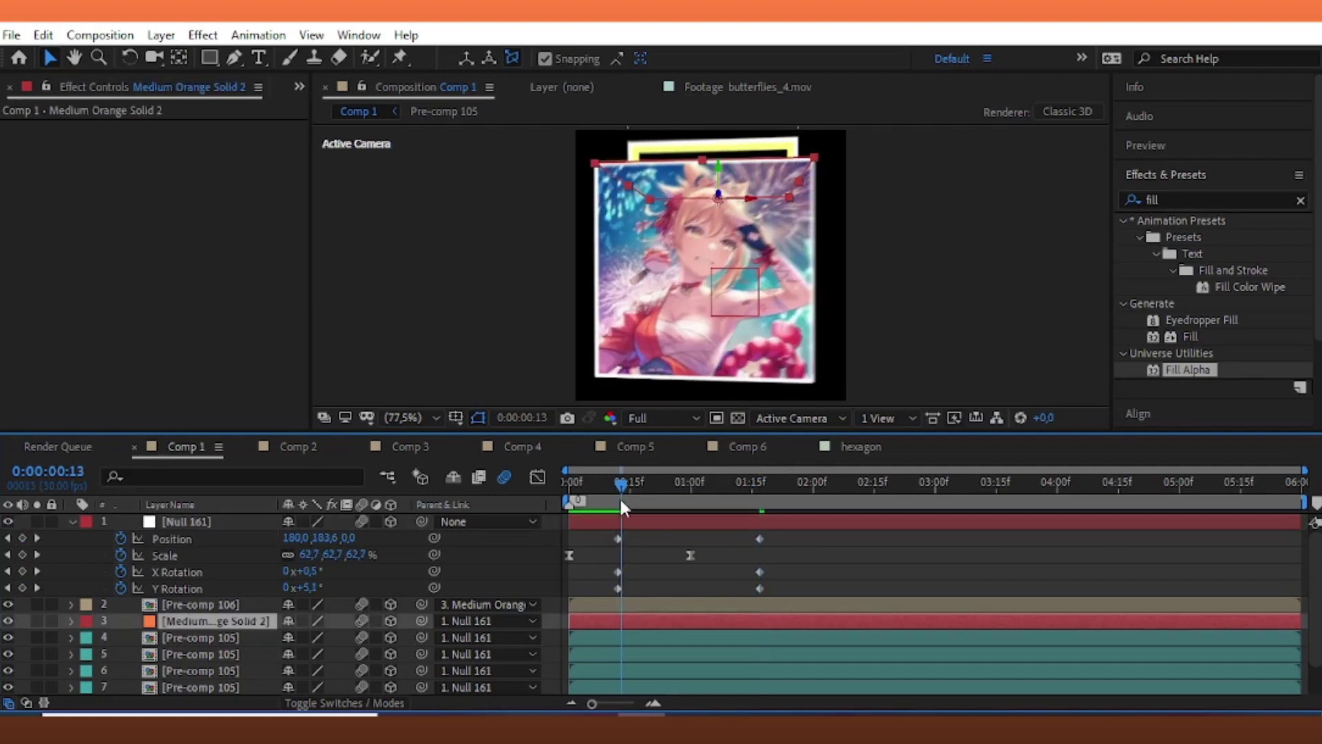
- Keyframe the lid's X Rotation at 90° at 0:12, then remove those keyframes
drag(622, 508, 618, 508)
key(r)
click(122, 654)
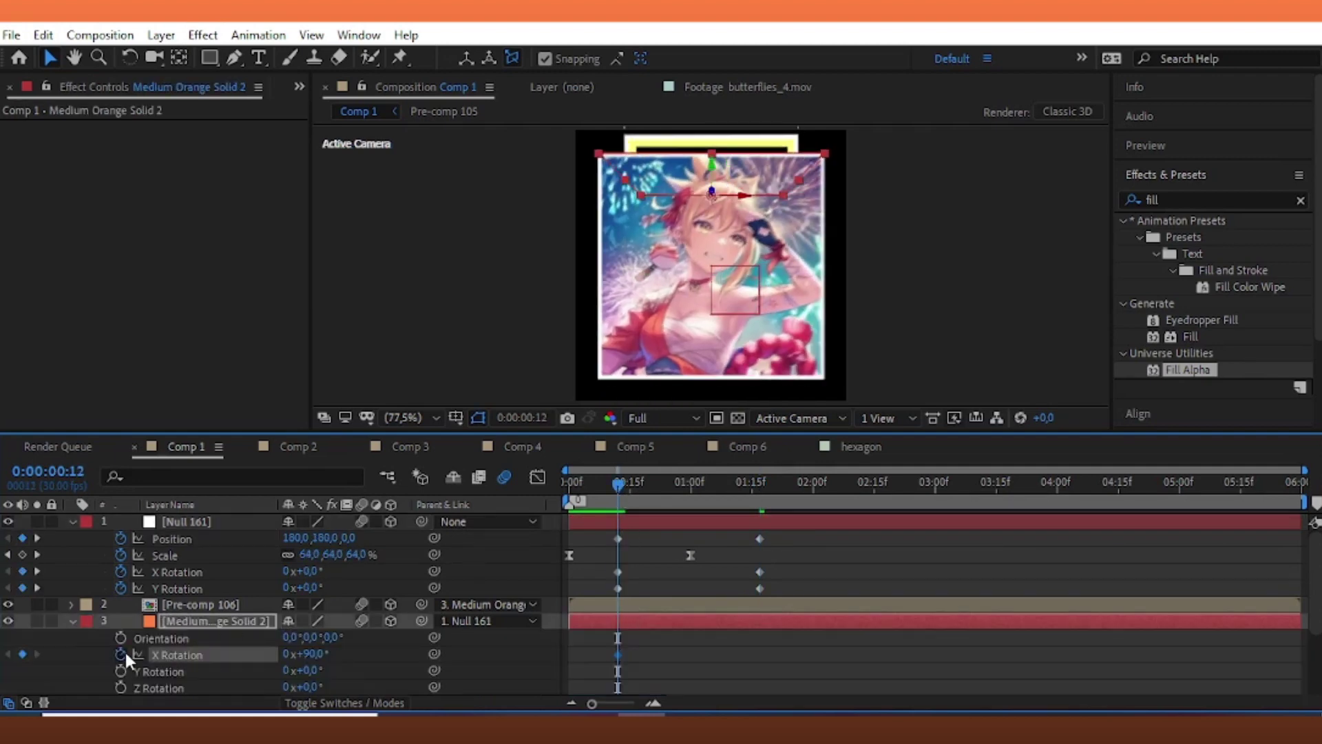
key(r)
key(u)
click(758, 502)
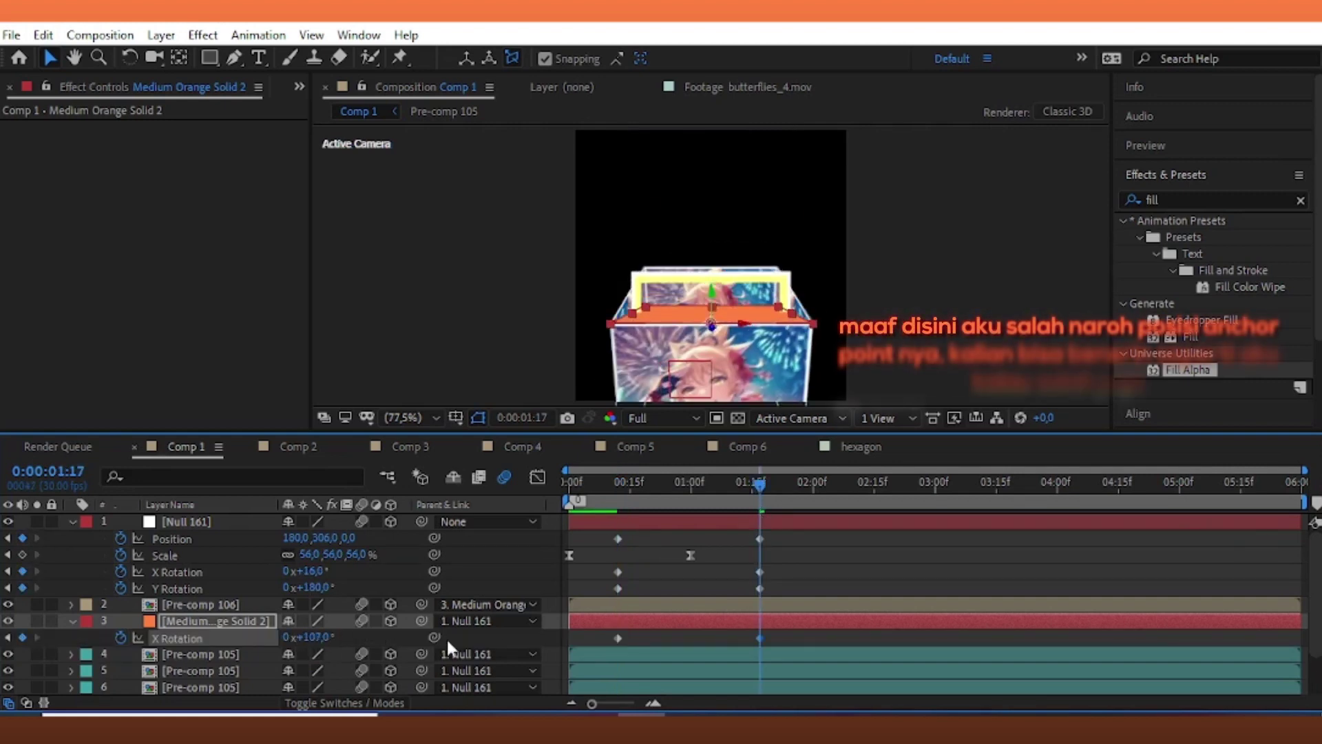
click(618, 638)
key(Delete)
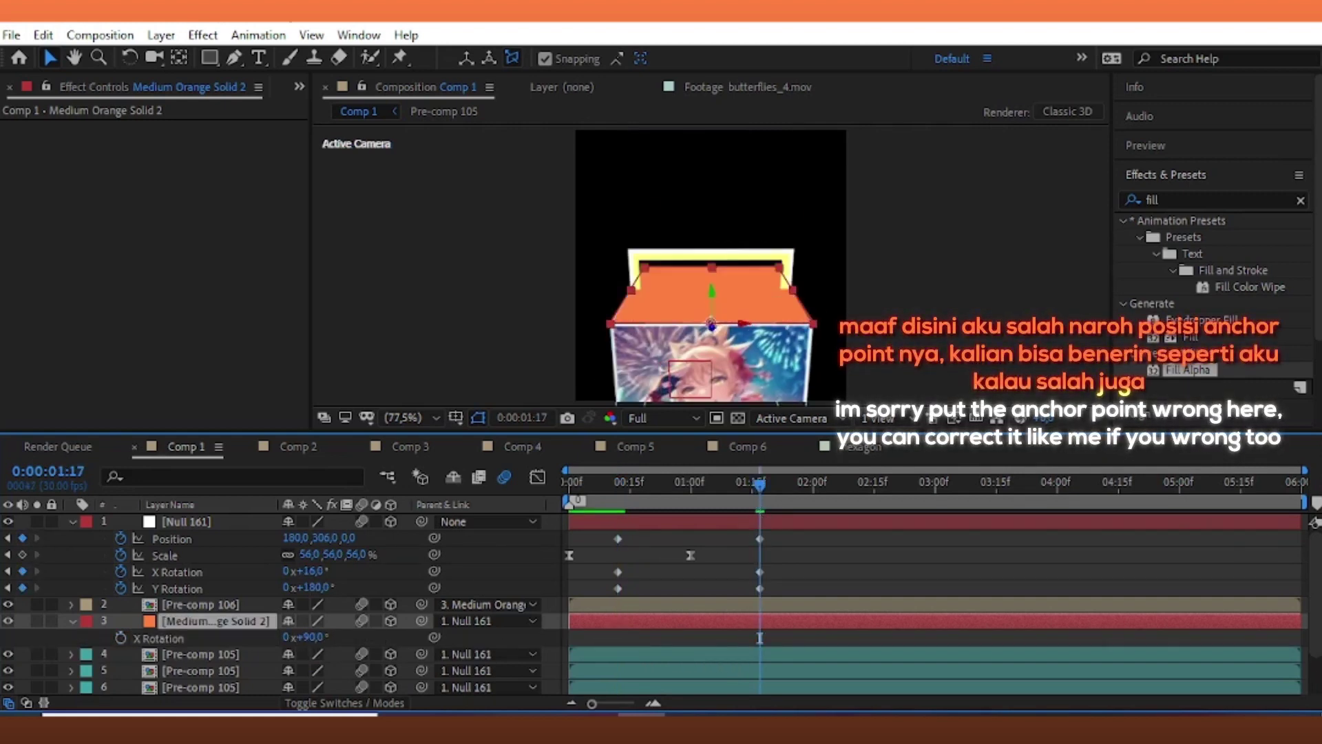
- Move the lid's anchor to its top edge and keyframe X Rotation swinging open to 200° at 1:17
click(180, 58)
drag(714, 321, 715, 266)
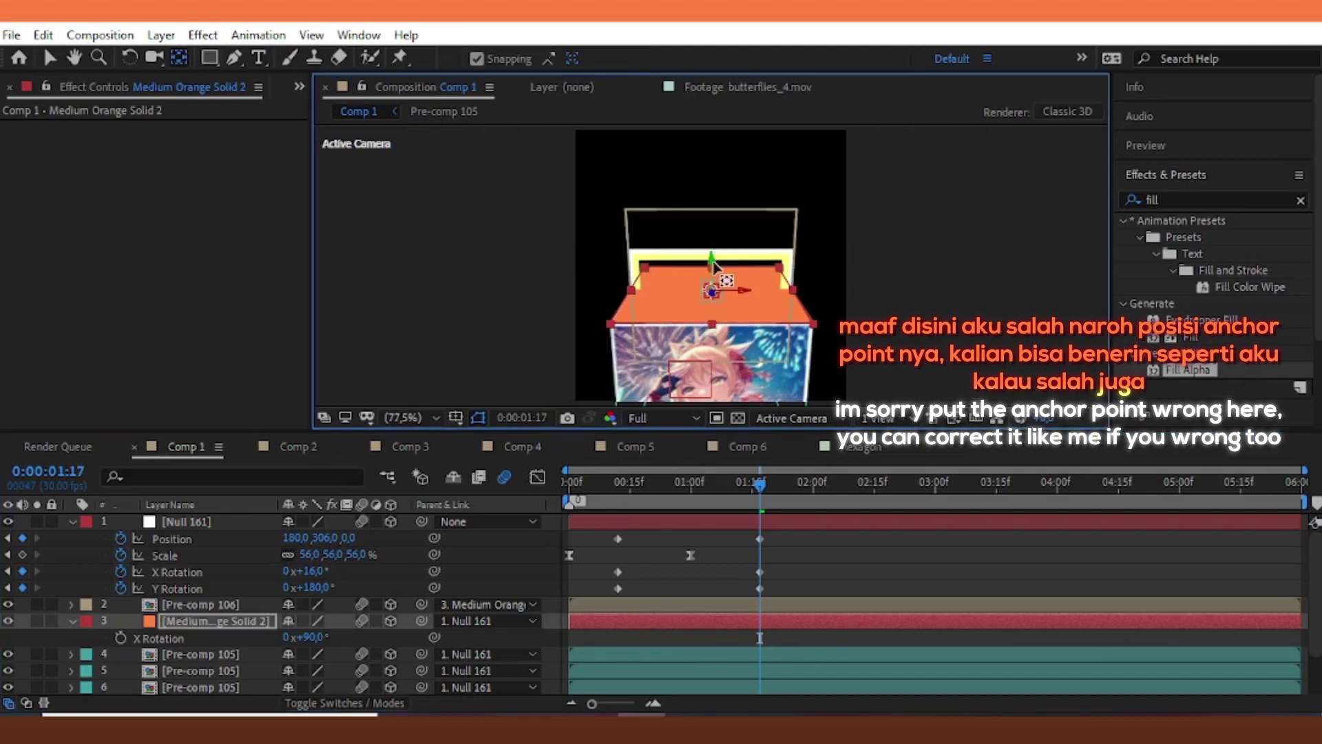
key(v)
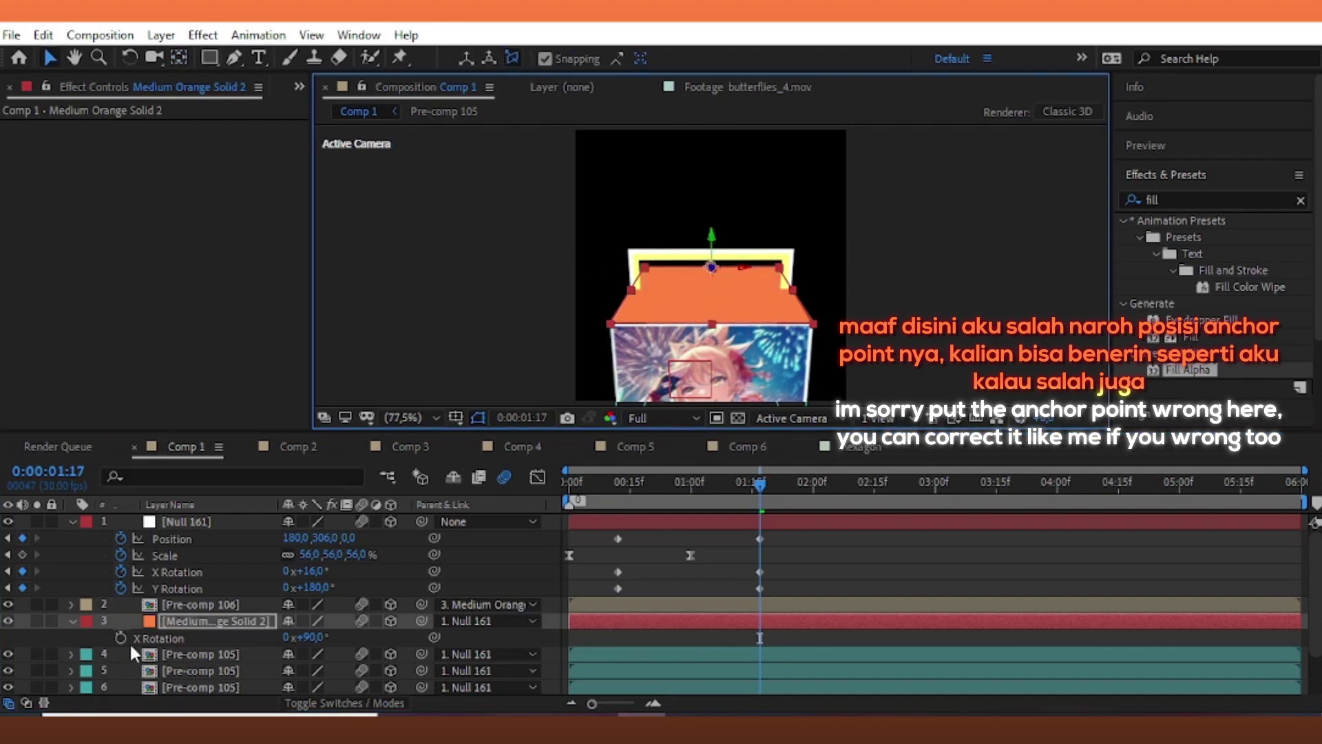
click(120, 638)
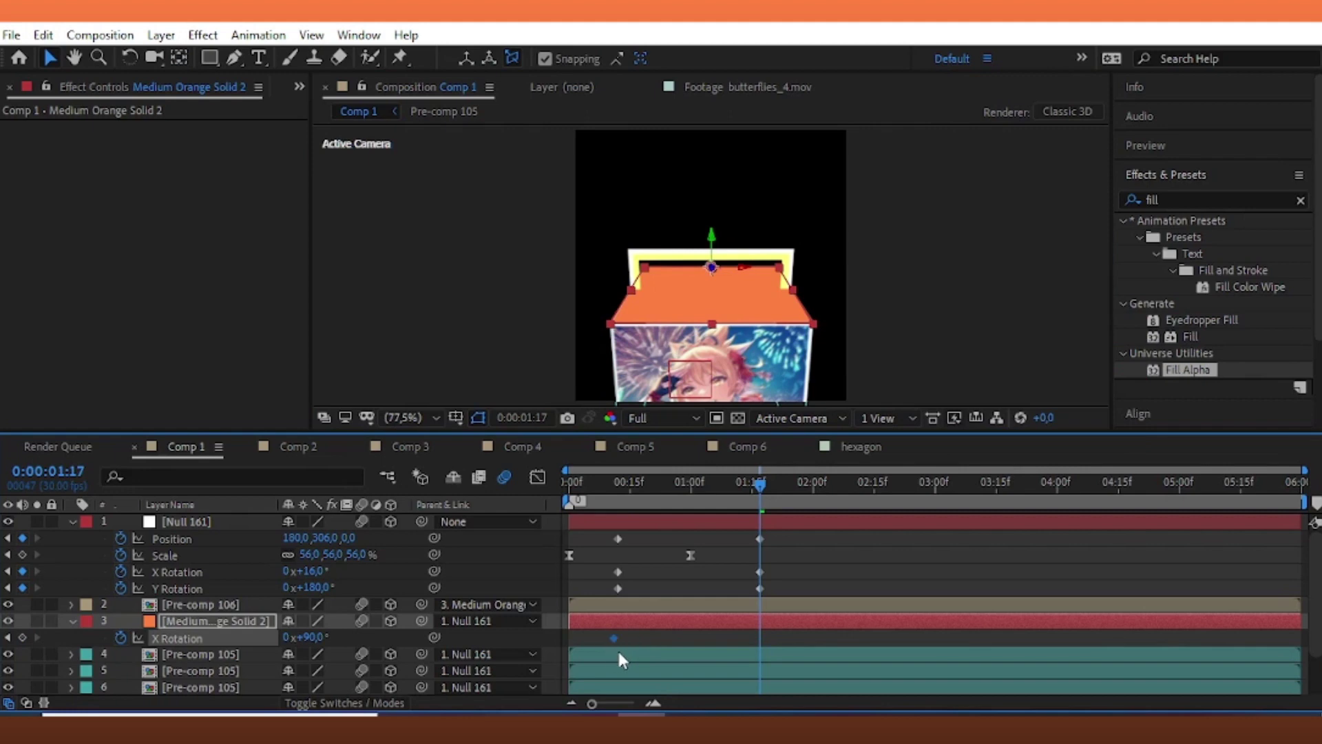
drag(614, 638, 618, 637)
drag(314, 638, 420, 622)
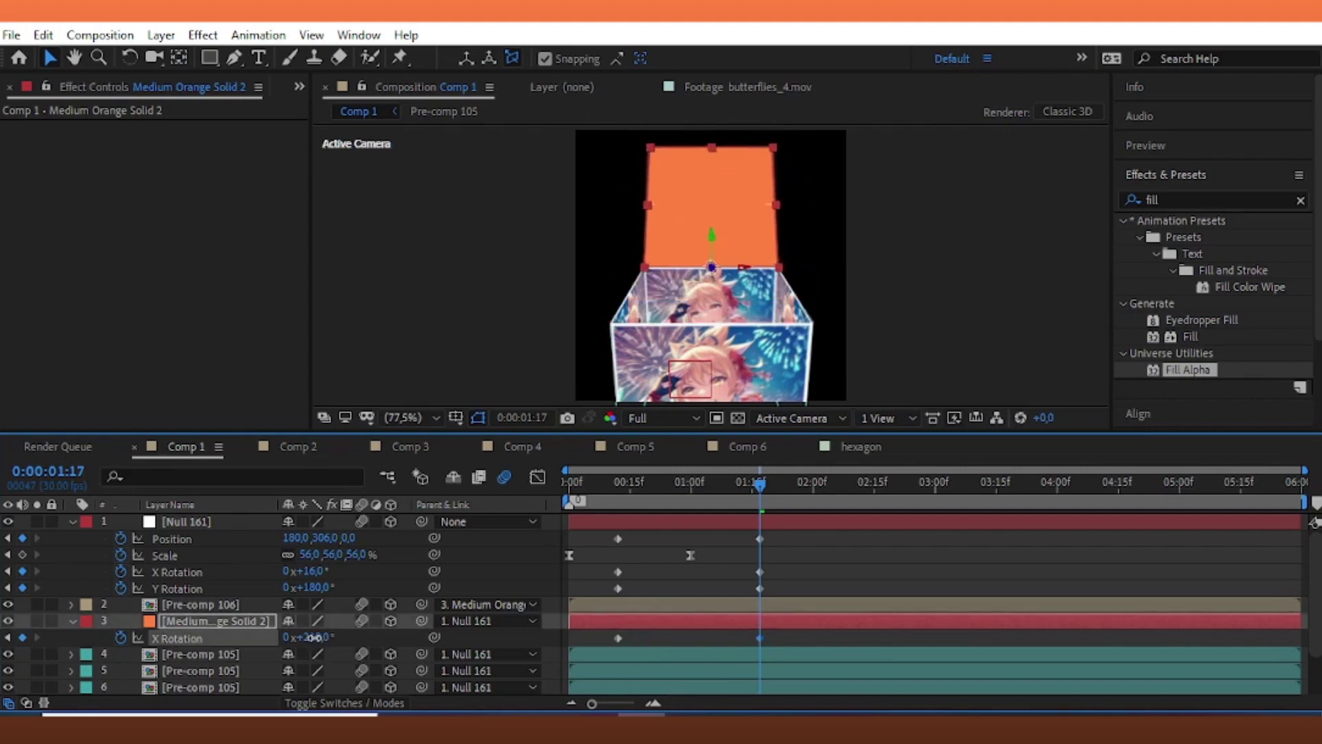
drag(314, 638, 311, 638)
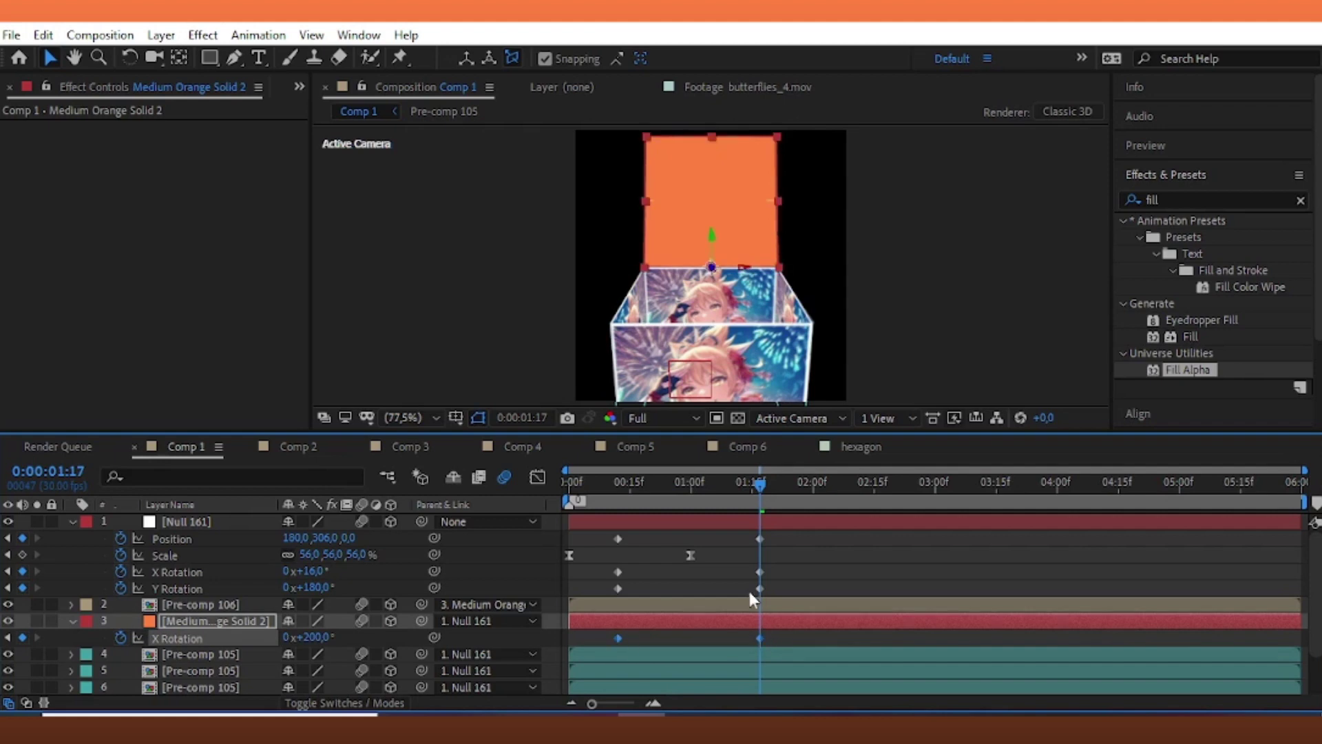
drag(791, 564, 596, 634)
- Steepen the rotation keyframes' speed-graph ease so the turn peaks mid-way
click(537, 476)
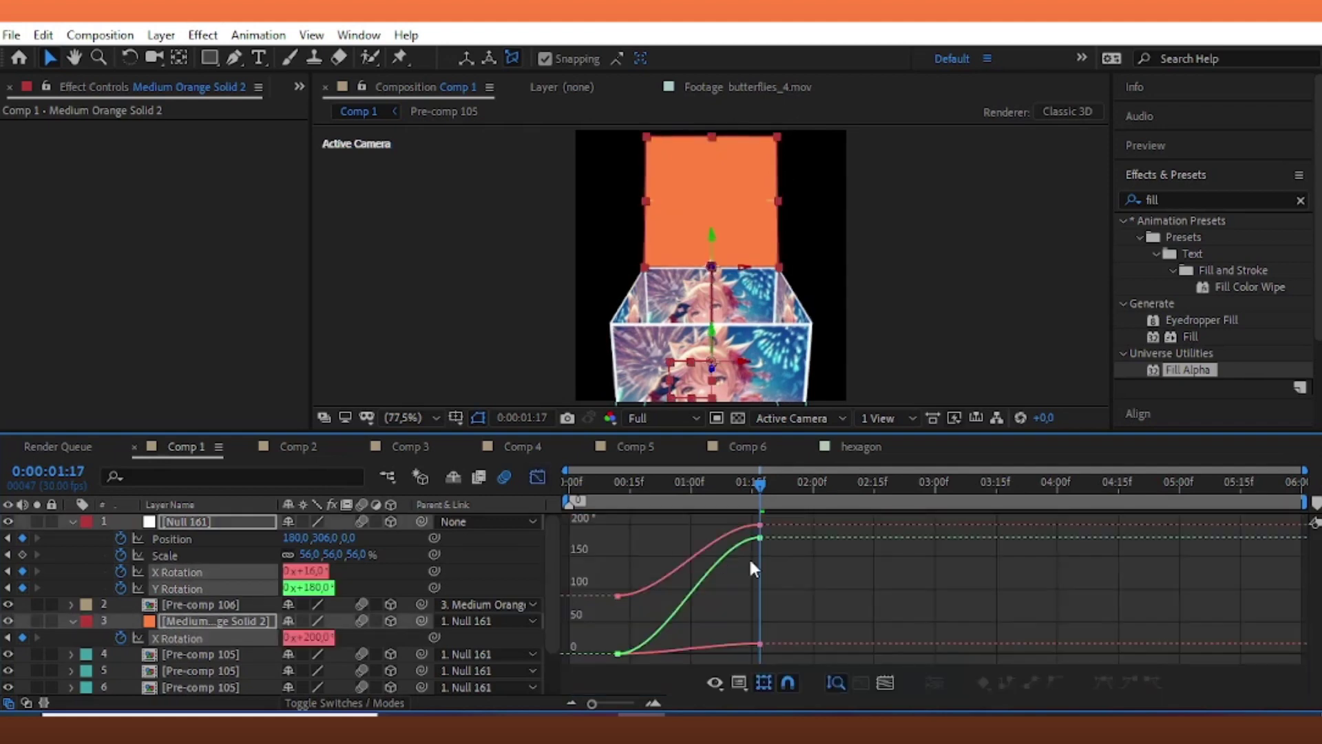
right_click(757, 584)
click(839, 414)
mouse_move(812, 580)
mouse_down()
mouse_move(626, 666)
mouse_move(669, 647)
mouse_move(709, 649)
mouse_up()
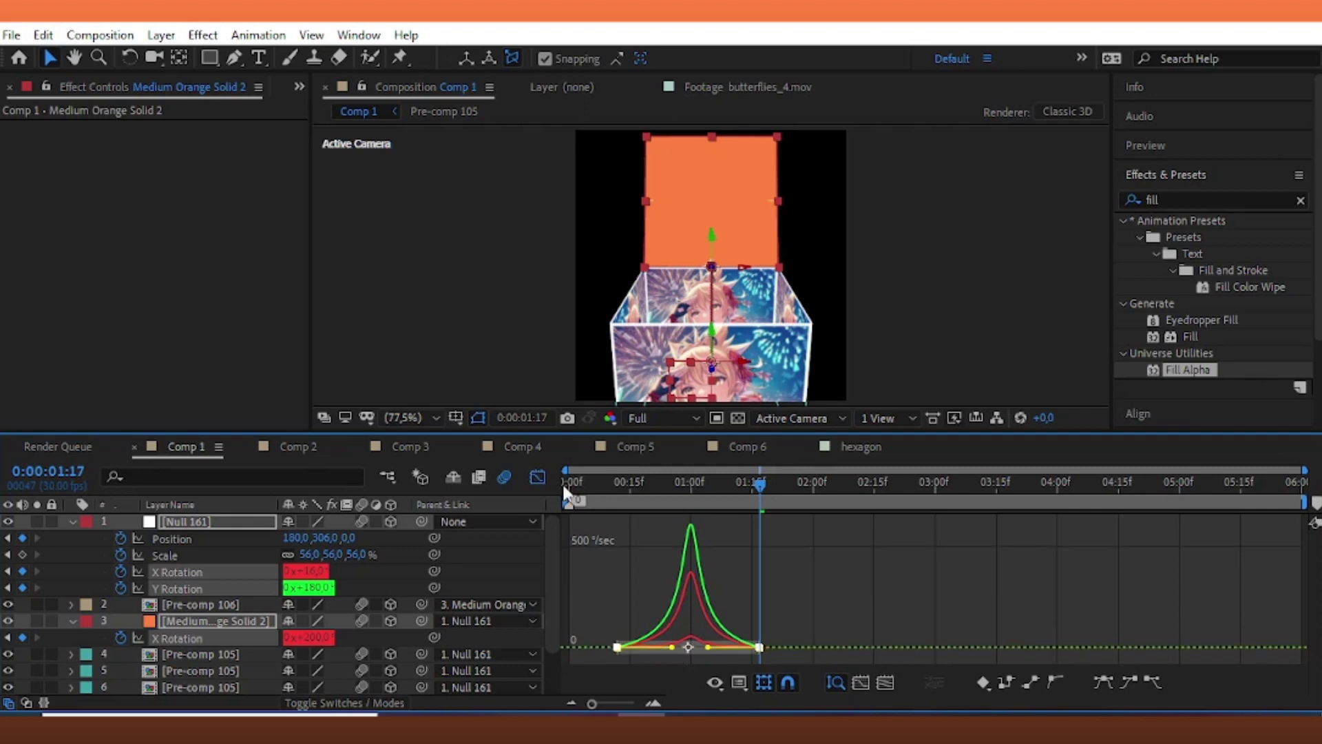
click(537, 476)
- Lengthen the eases on both of Null 161's Position keyframes to balance the speed curve
drag(796, 529, 598, 532)
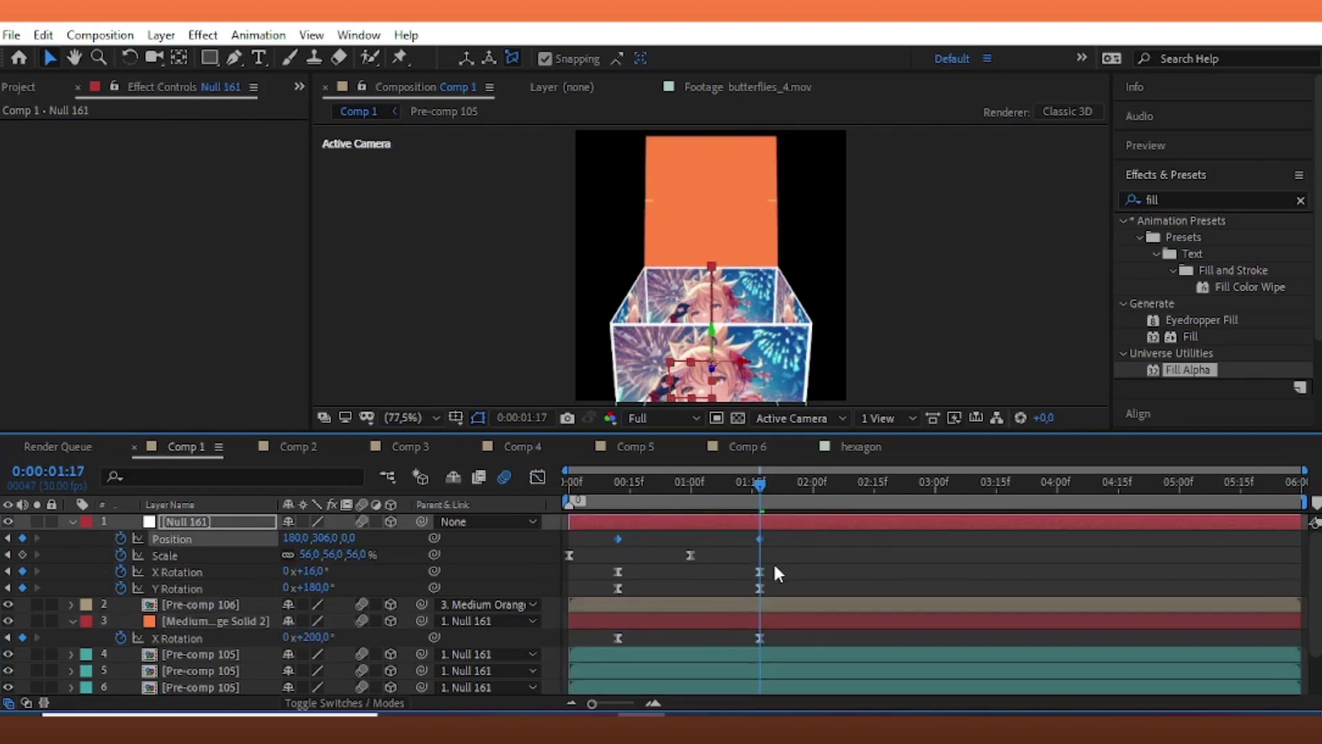
drag(766, 539, 589, 539)
click(538, 477)
drag(765, 555, 571, 690)
drag(641, 648, 705, 649)
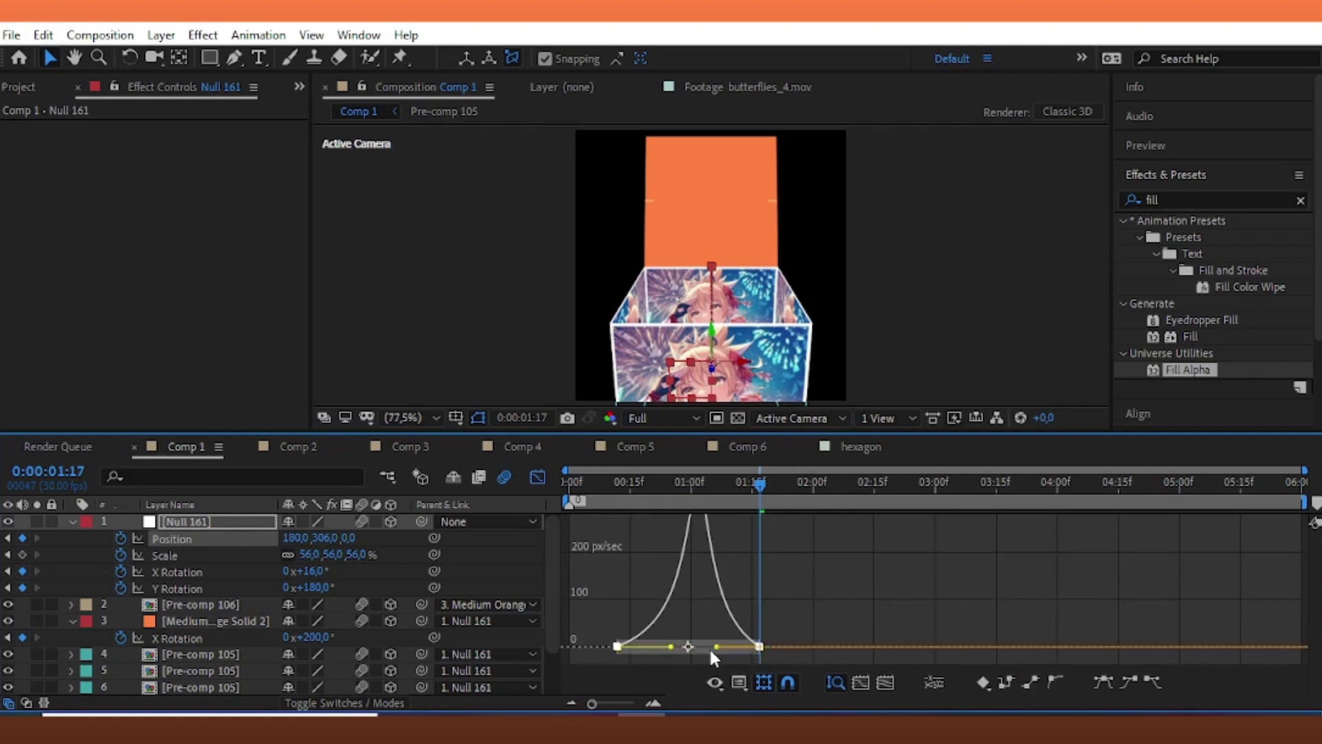
drag(758, 485, 719, 484)
- Preview the animation, move to 1:17, and save the project
key(space)
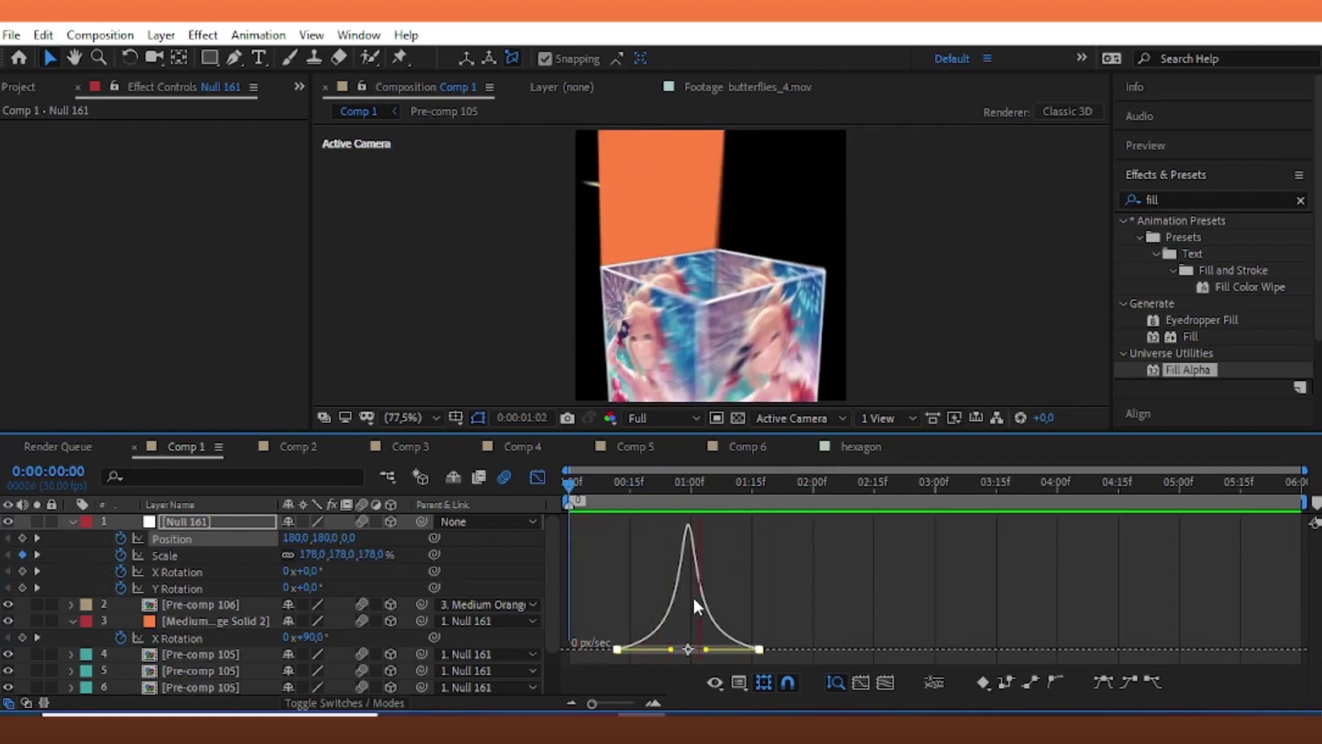
click(537, 477)
key(space)
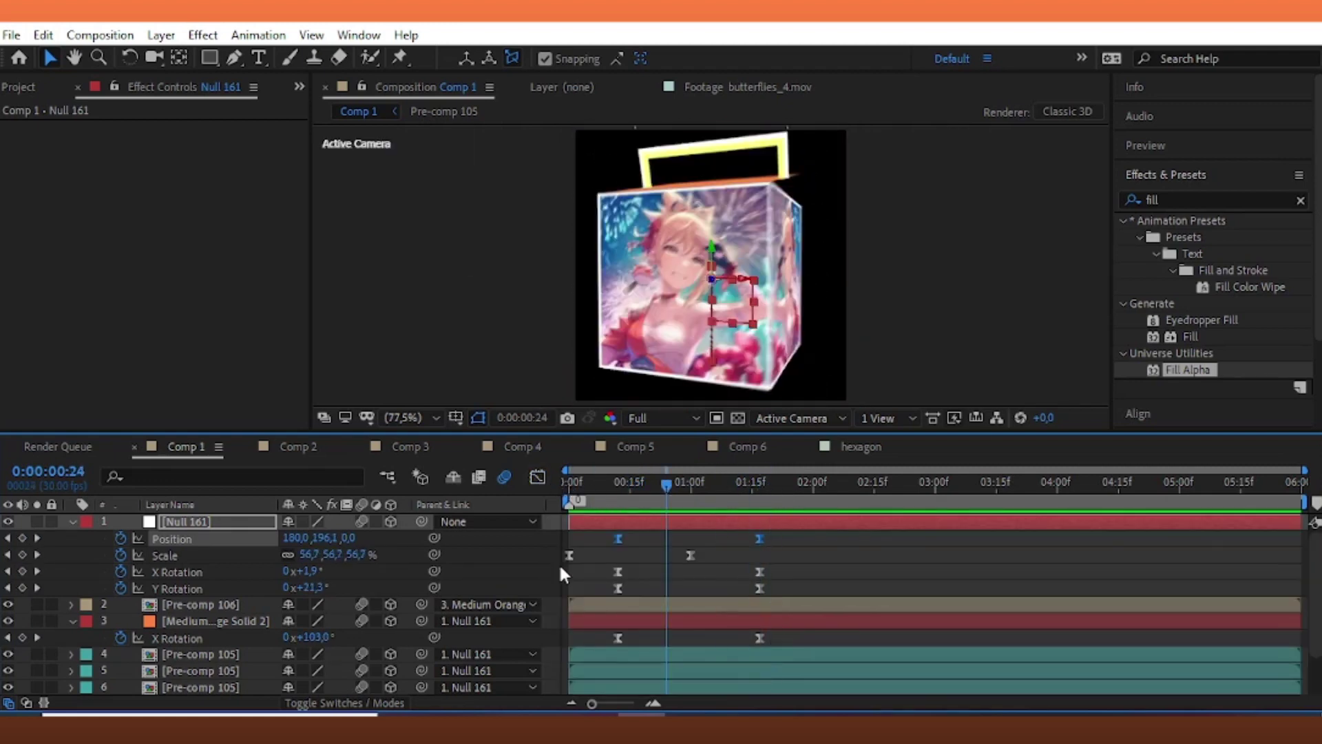
click(688, 614)
key(space)
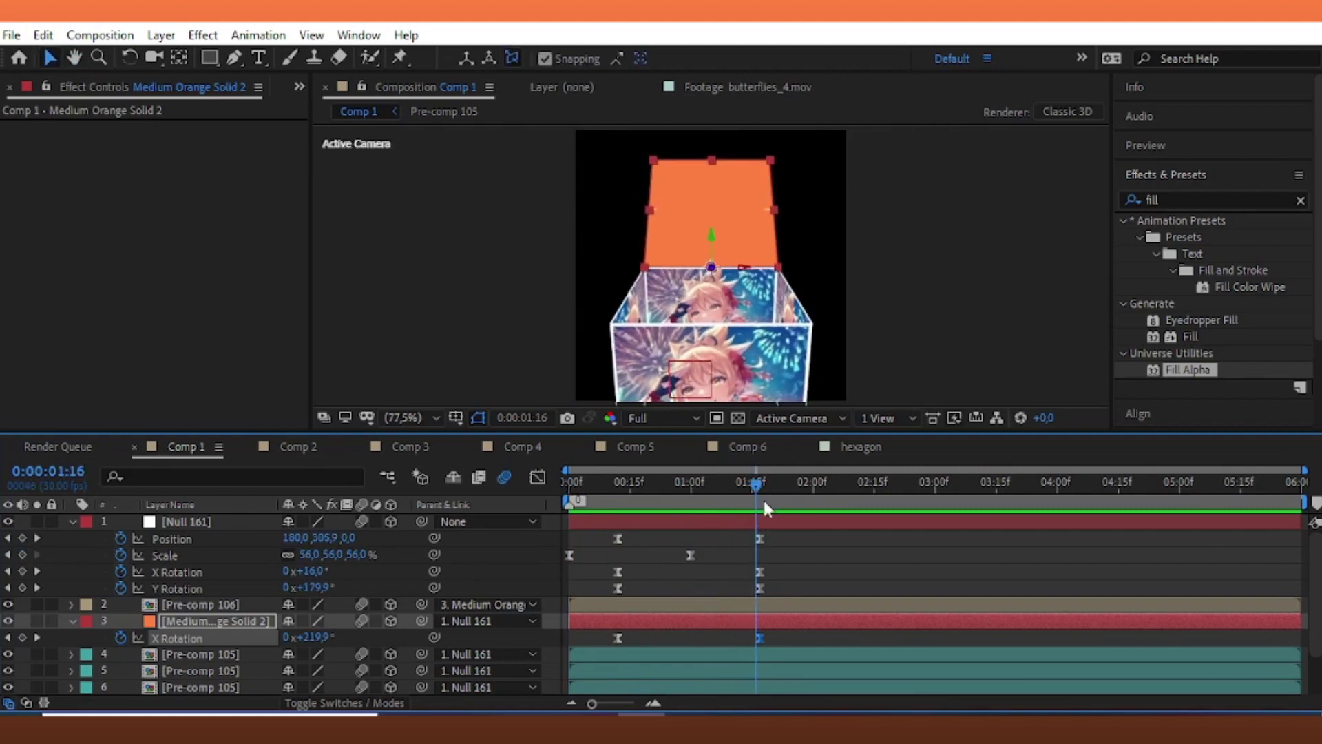
click(762, 497)
key(ctrl+s)
click(779, 518)
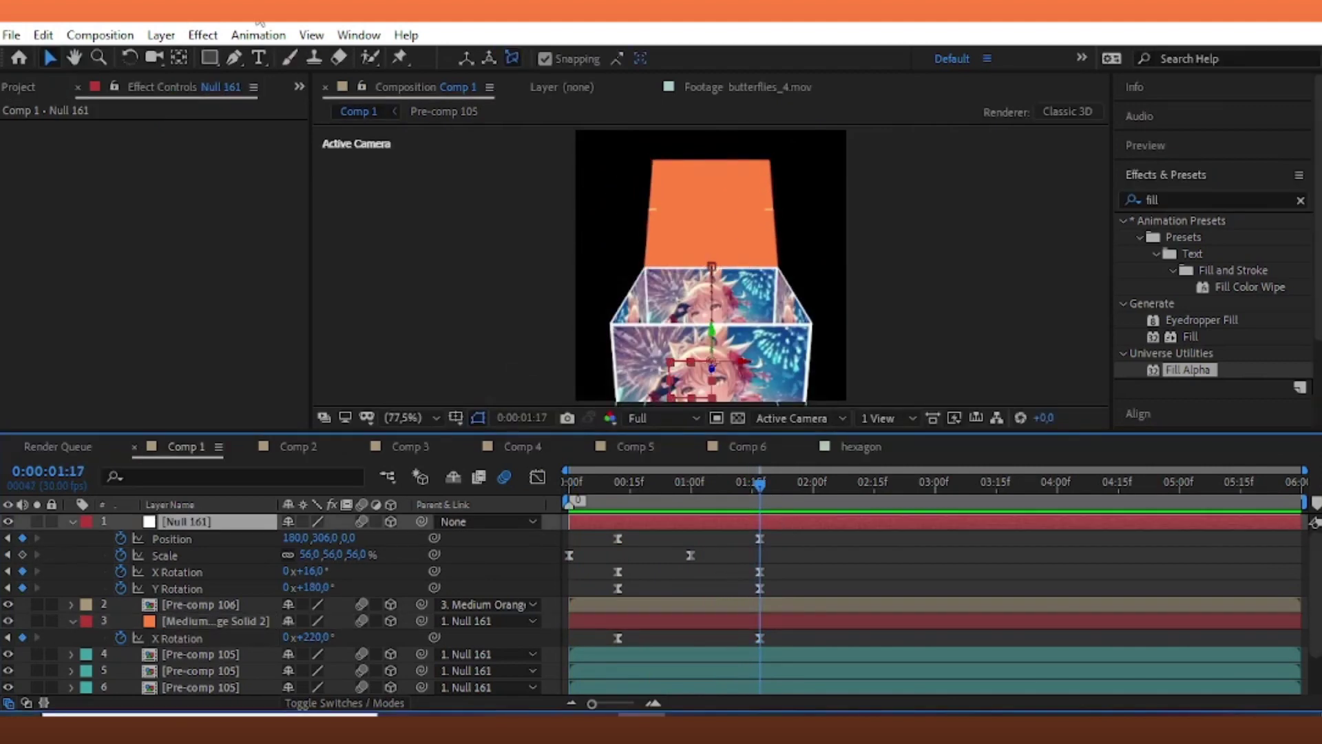
- Create Null 162, parent Null 161 to it, and keyframe its Position sliding the box left
click(156, 34)
mouse_move(182, 53)
click(564, 143)
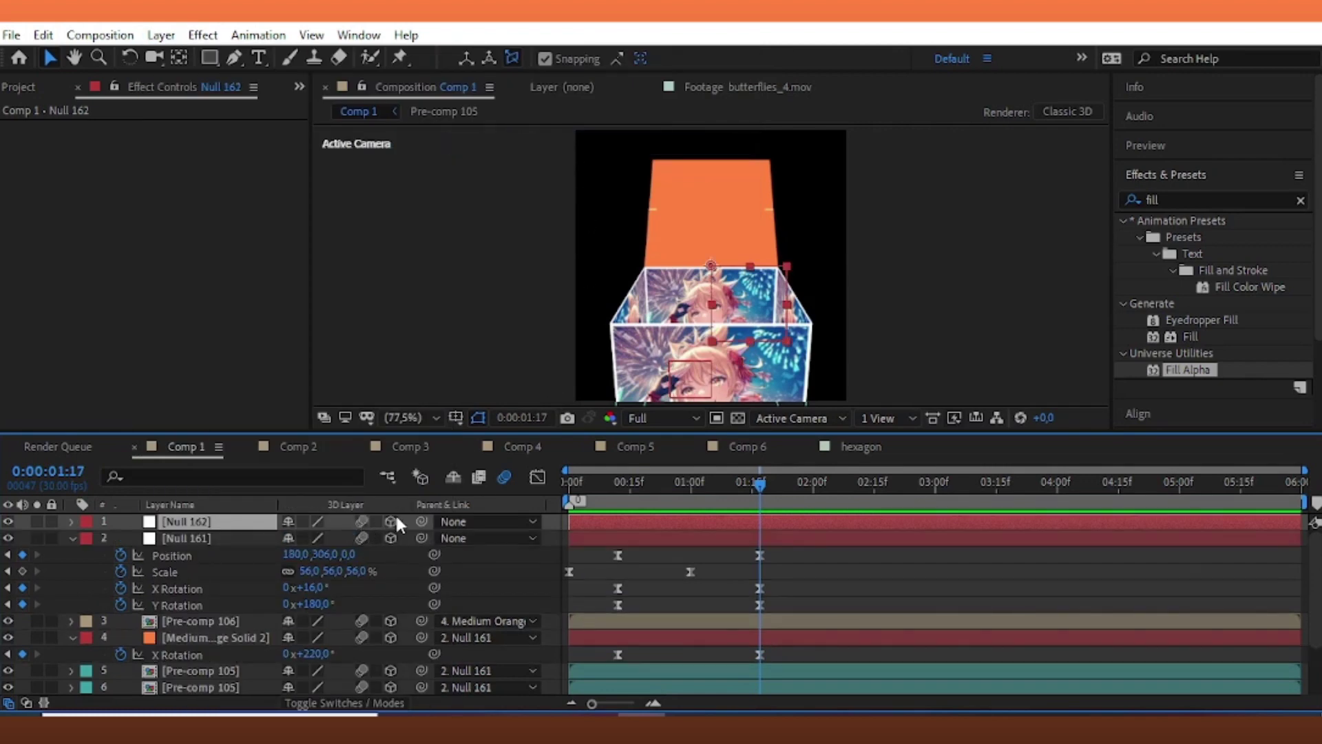
drag(412, 527, 186, 521)
key(p)
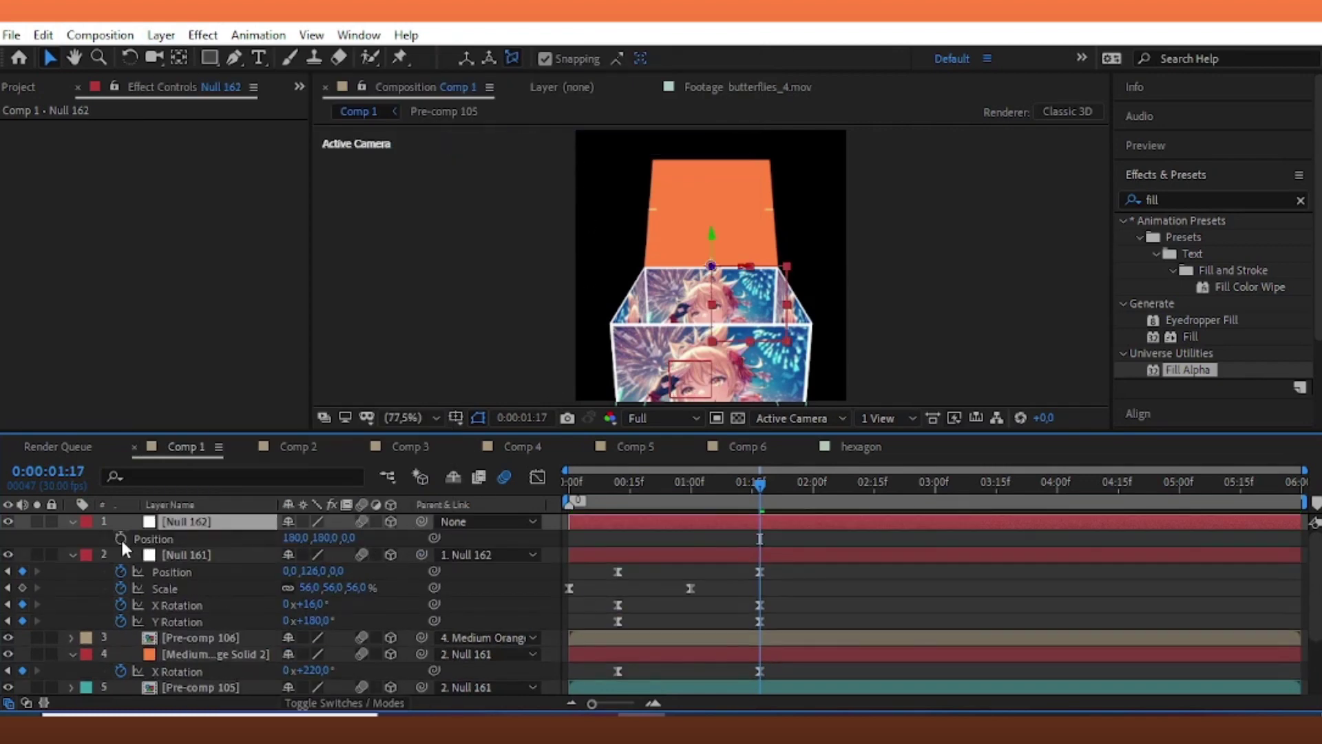
click(121, 538)
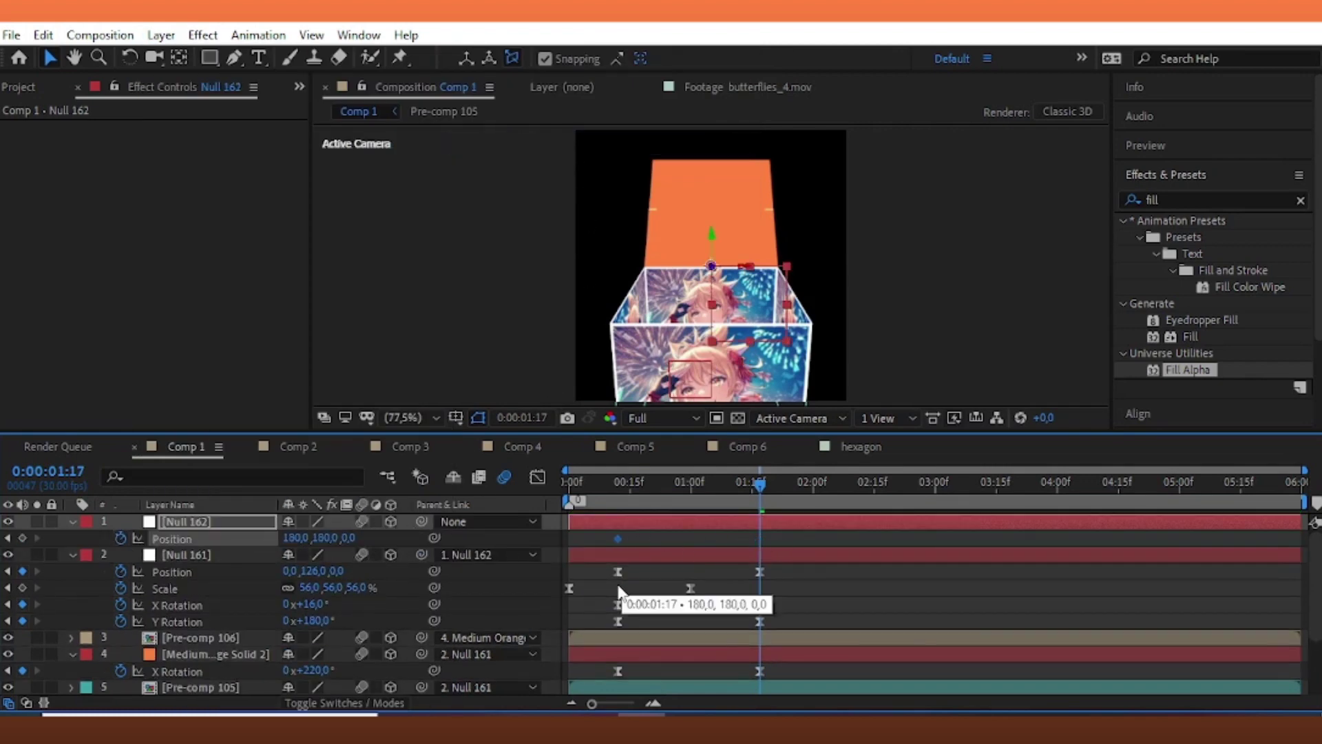
mouse_move(293, 537)
mouse_down()
mouse_move(285, 554)
mouse_move(346, 590)
mouse_up()
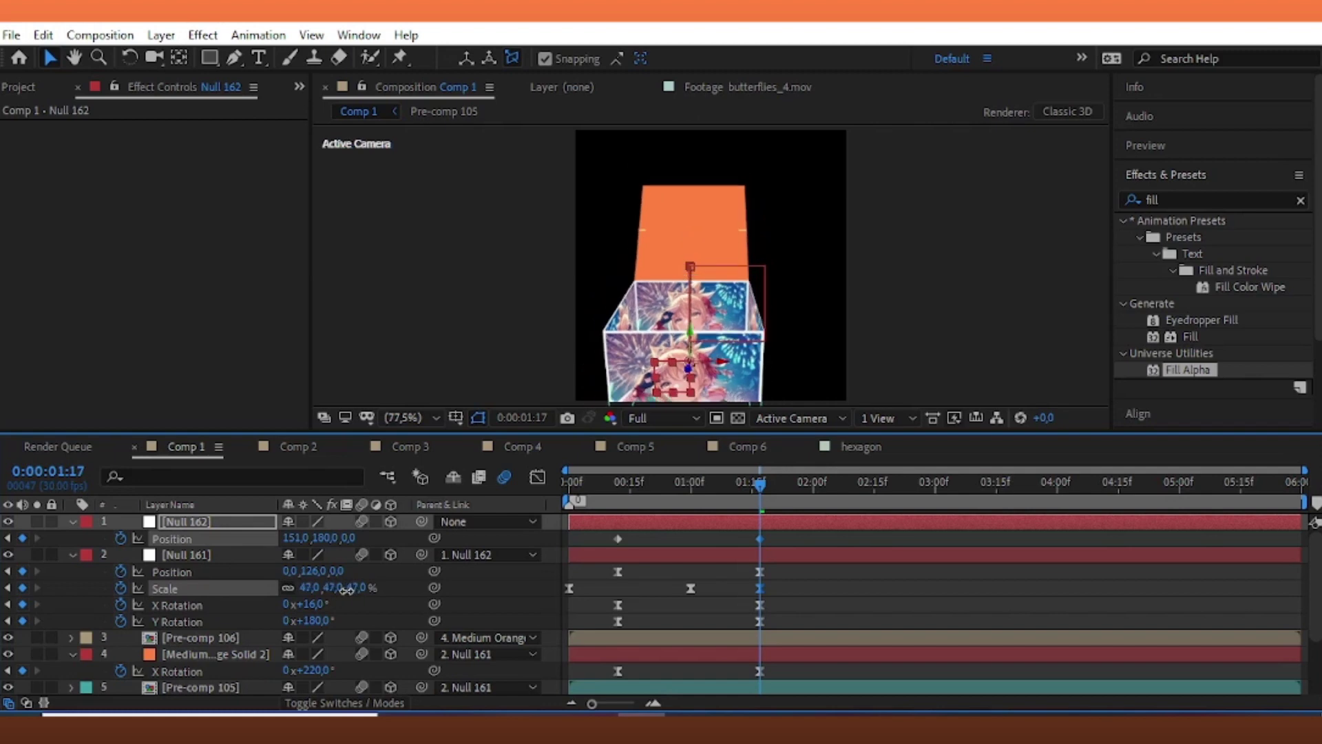
- Undo the scale change, then fine-tune the box's end position to X 143 and scale to 49%
key(ctrl+z)
click(692, 497)
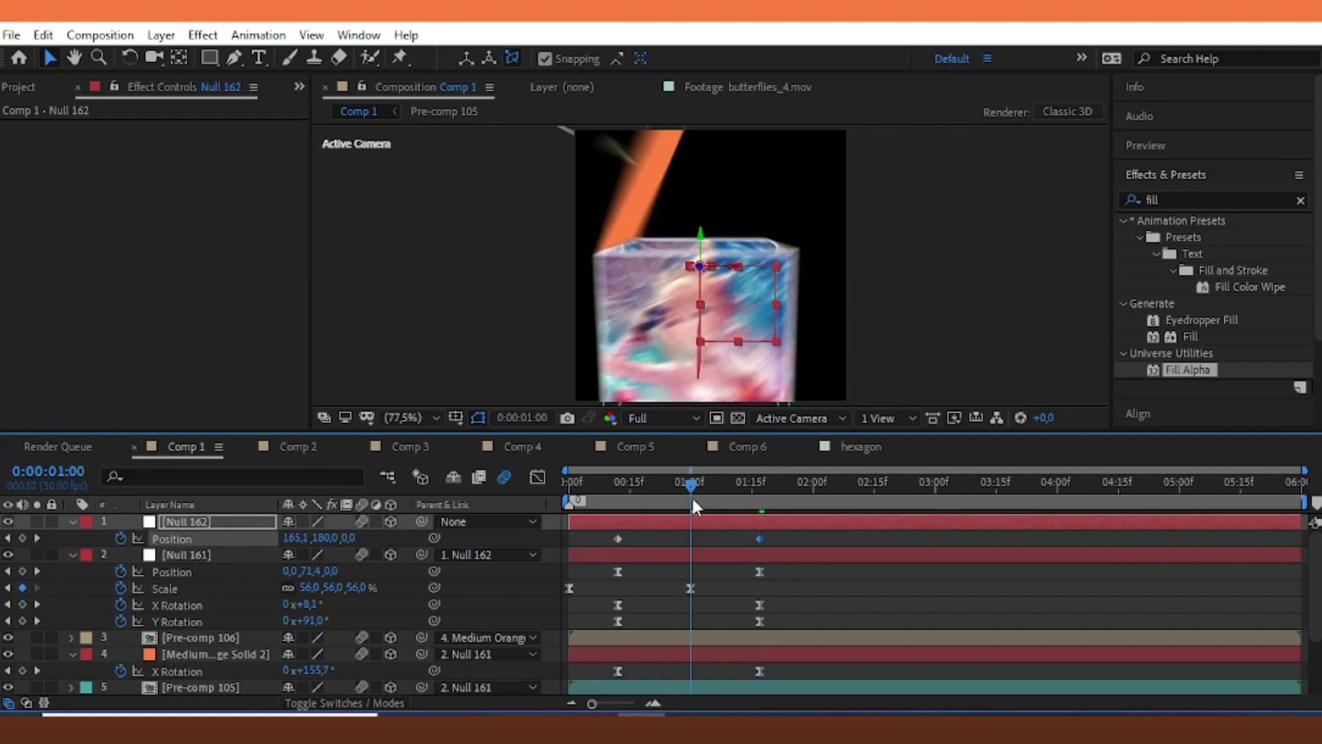
click(690, 588)
mouse_move(692, 498)
mouse_down()
mouse_move(750, 509)
mouse_move(761, 536)
mouse_up()
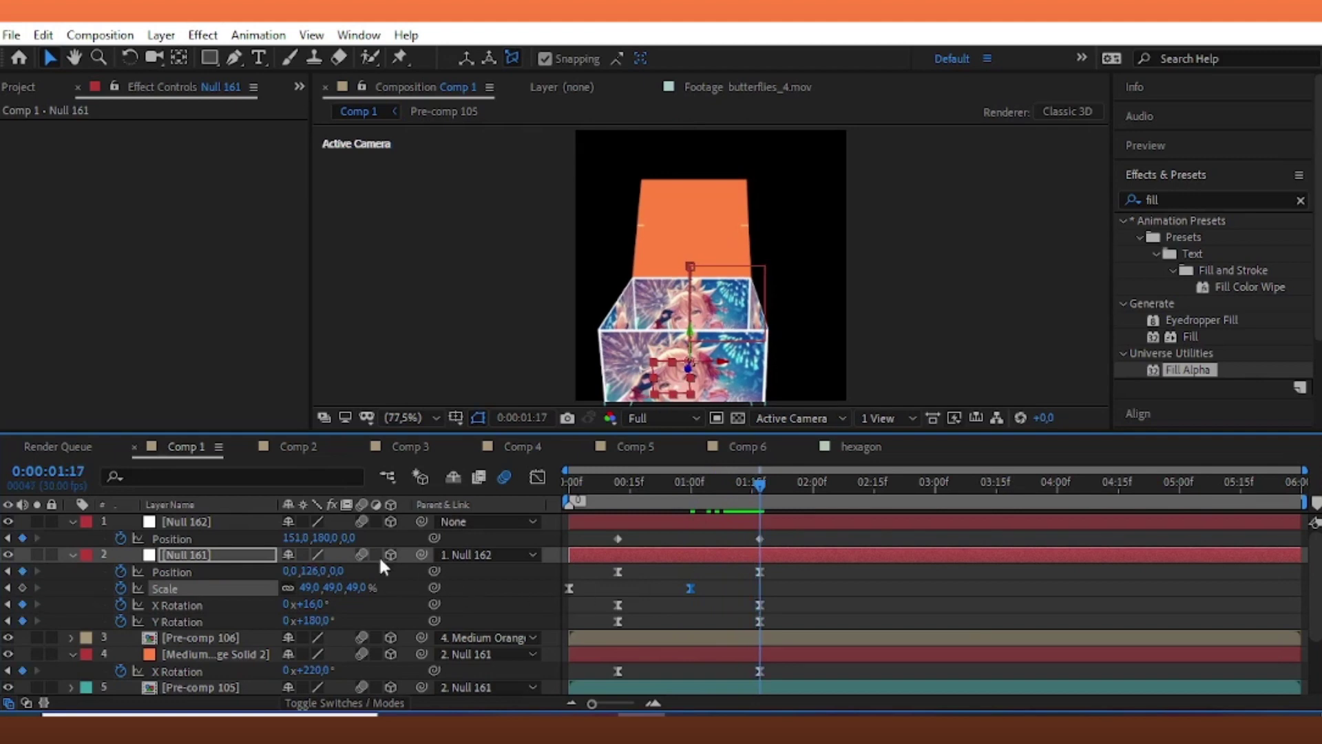
drag(292, 536, 308, 572)
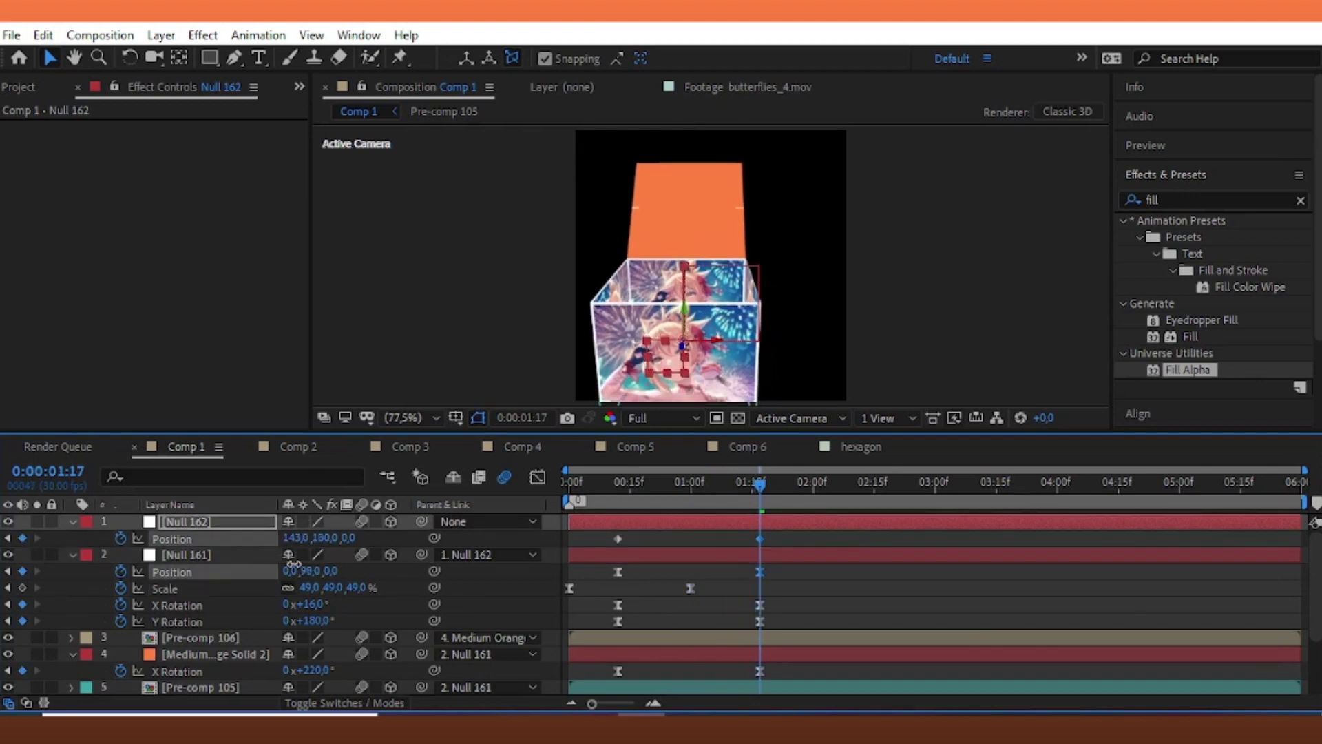
scroll(760, 596, down, 3)
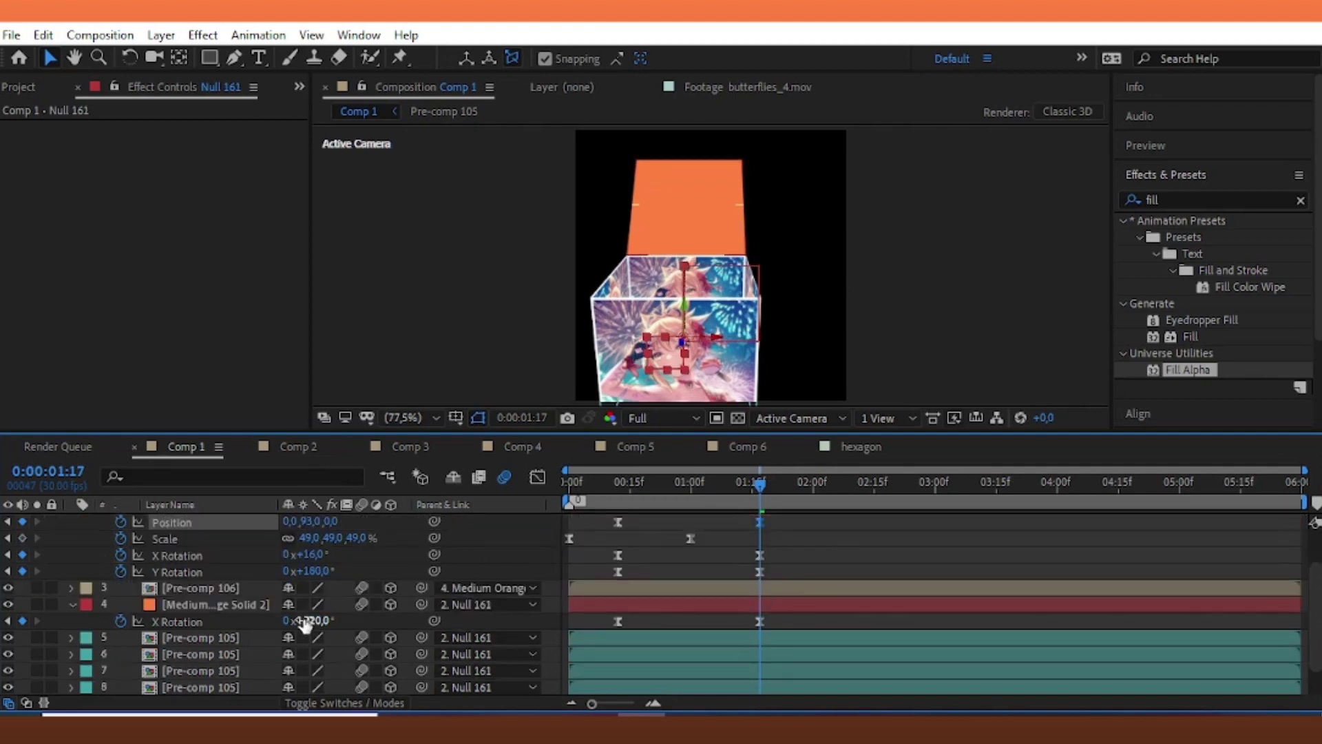
drag(305, 621, 312, 626)
- Ease Null 162's Position keyframes in the Graph Editor so the speed peaks sharply mid-move
scroll(775, 577, up, 3)
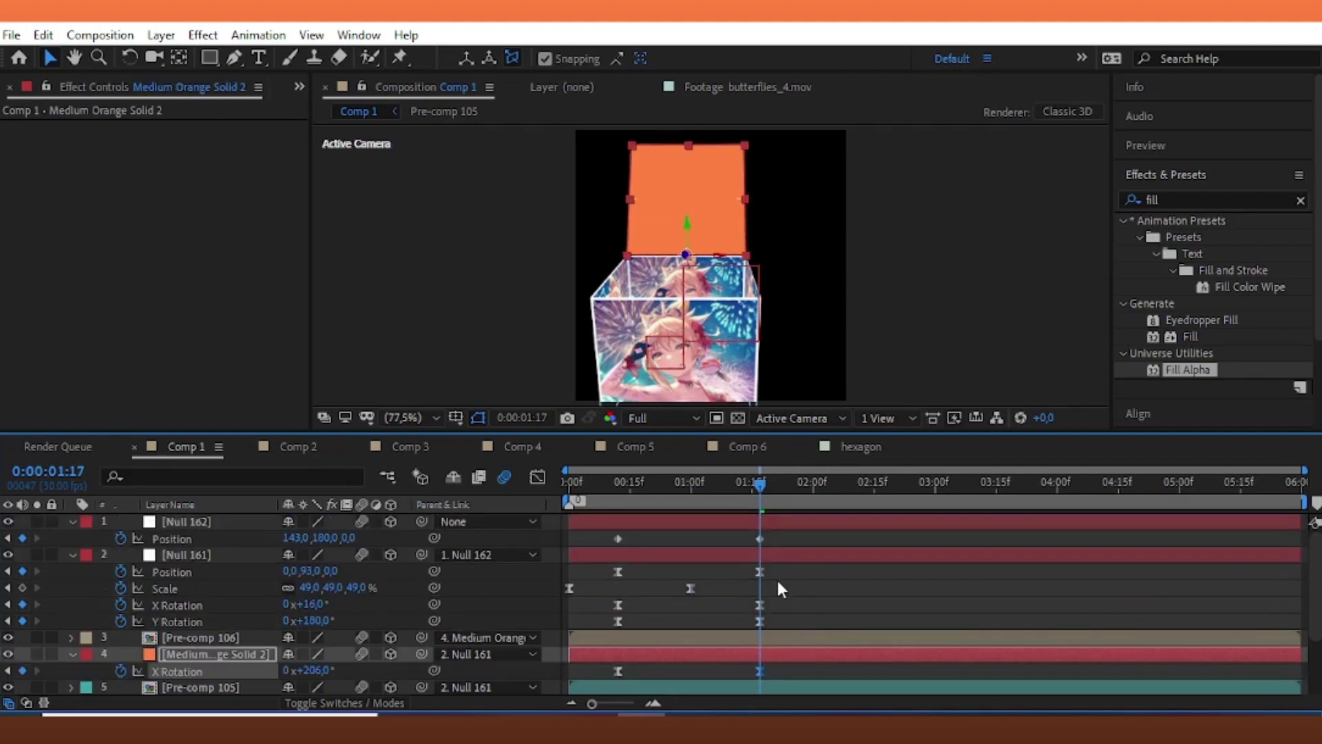
click(719, 536)
click(537, 480)
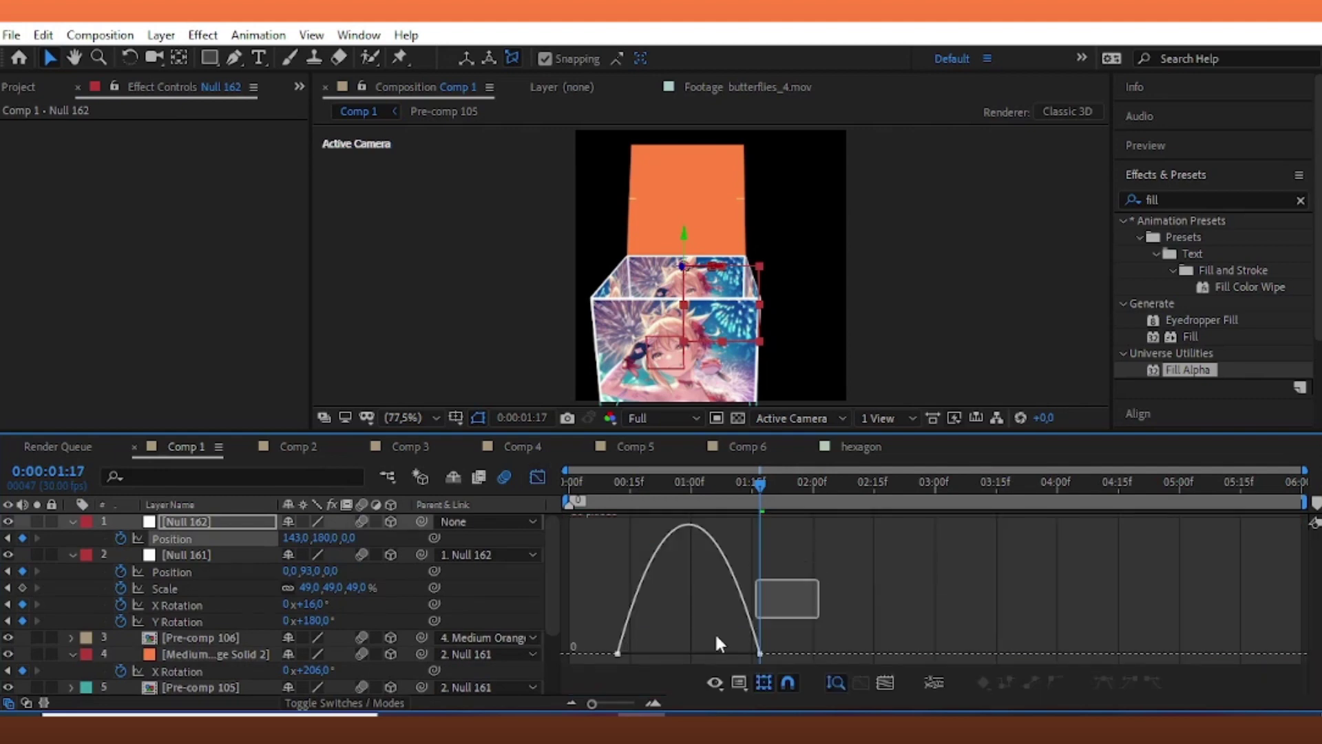
mouse_move(771, 663)
mouse_down()
mouse_move(607, 635)
mouse_move(710, 647)
mouse_up()
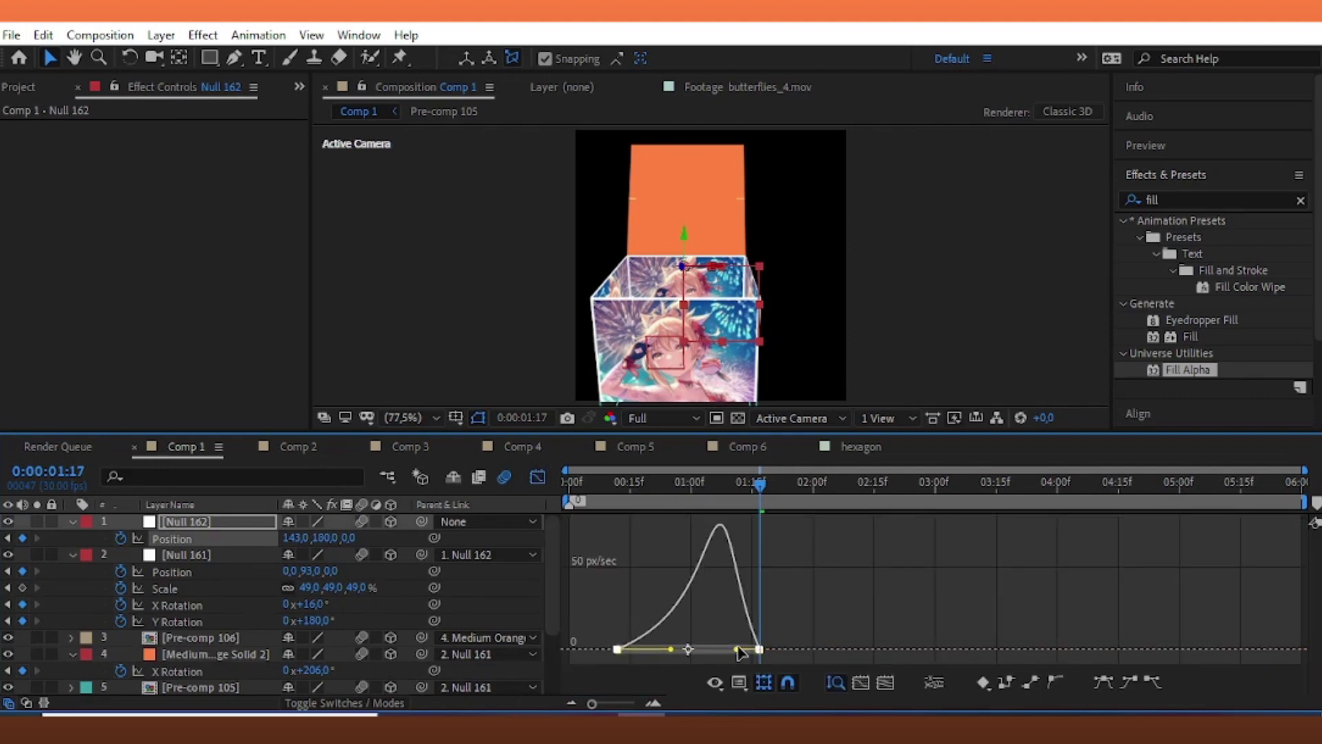
click(704, 497)
- Preview the eased cube slide, set the current time to 1:17, and save the project
key(space)
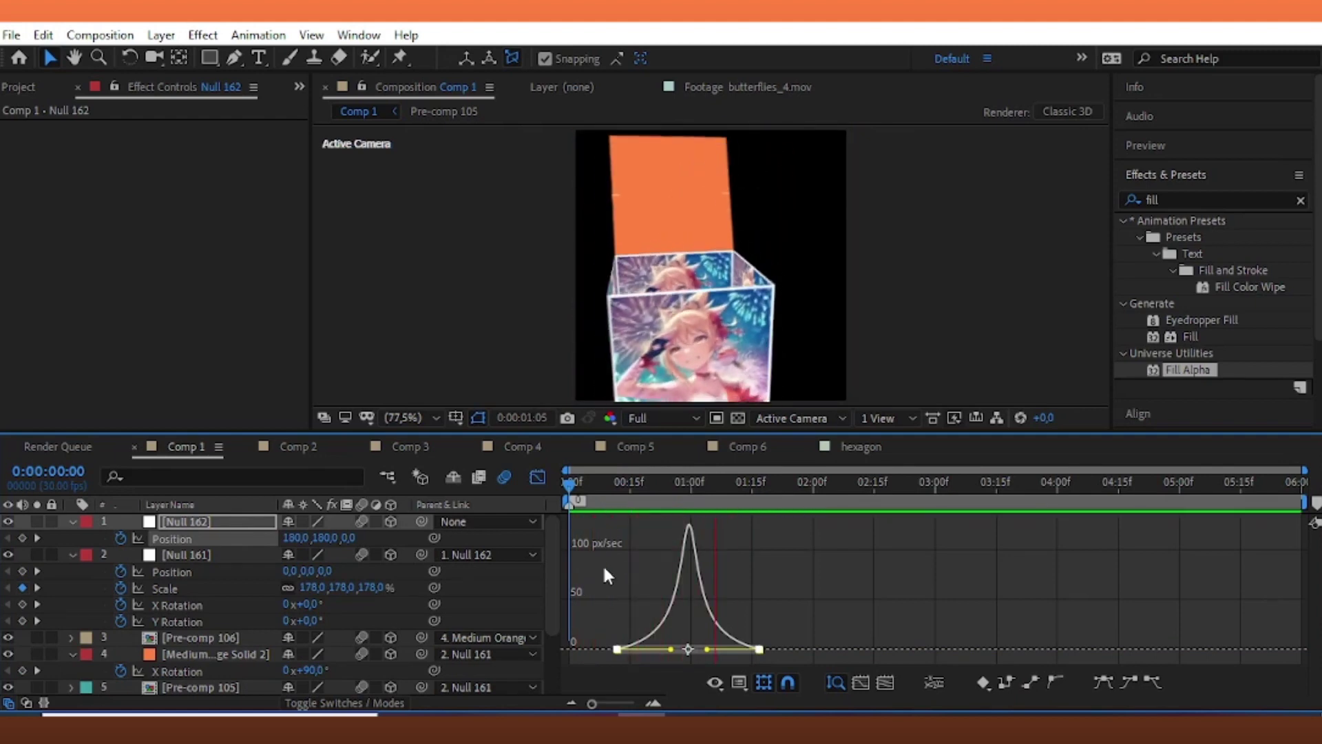
key(space)
click(537, 477)
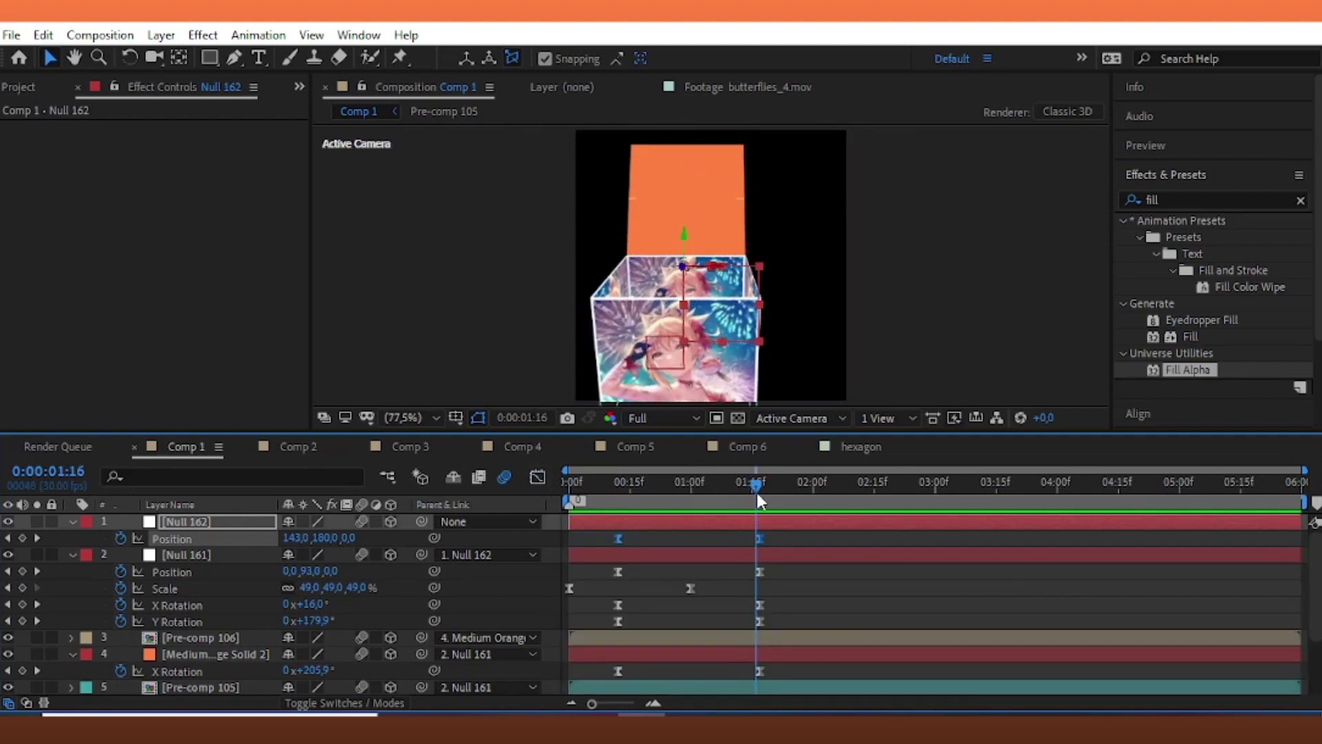
click(757, 494)
click(819, 588)
key(ctrl+s)
scroll(66, 657, down, 3)
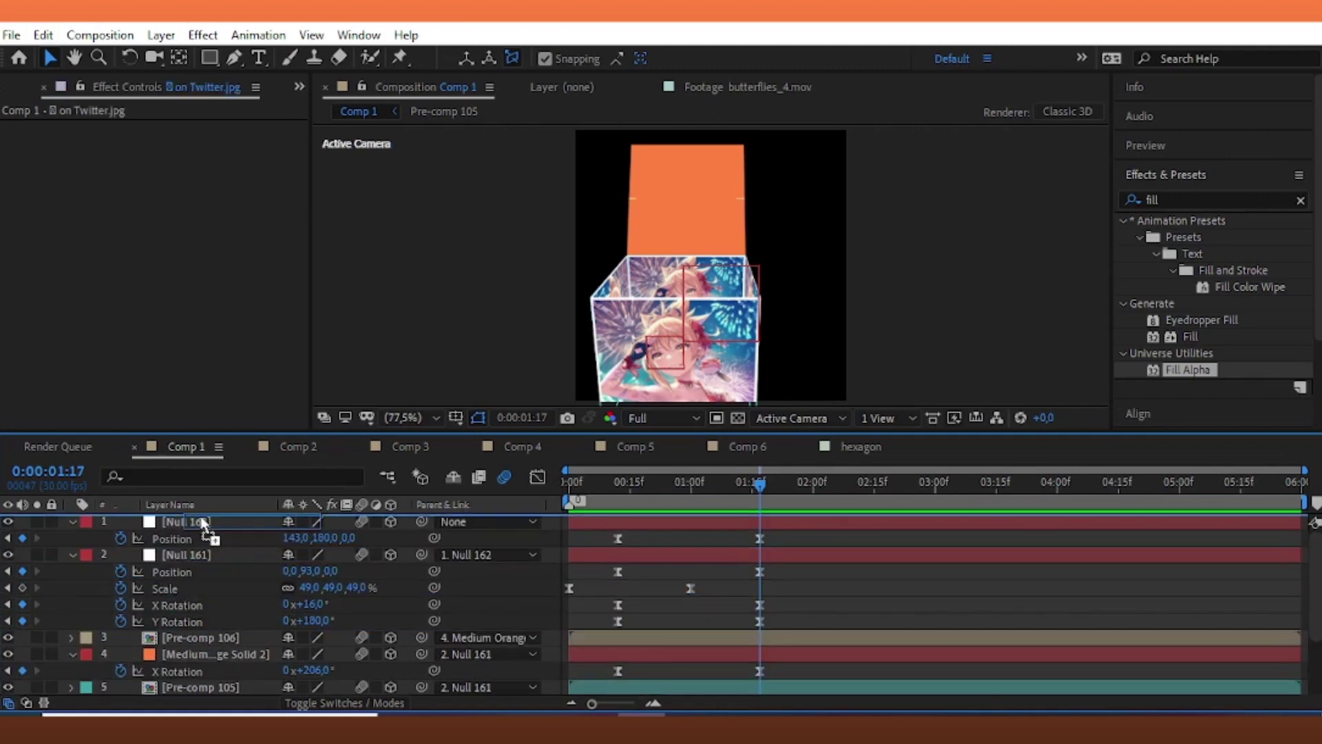
- Move on Twitter.jpg to the top layer and pre-compose it with all attributes as 'on Twitter.jpg Comp 2'
drag(164, 687, 207, 524)
right_click(749, 521)
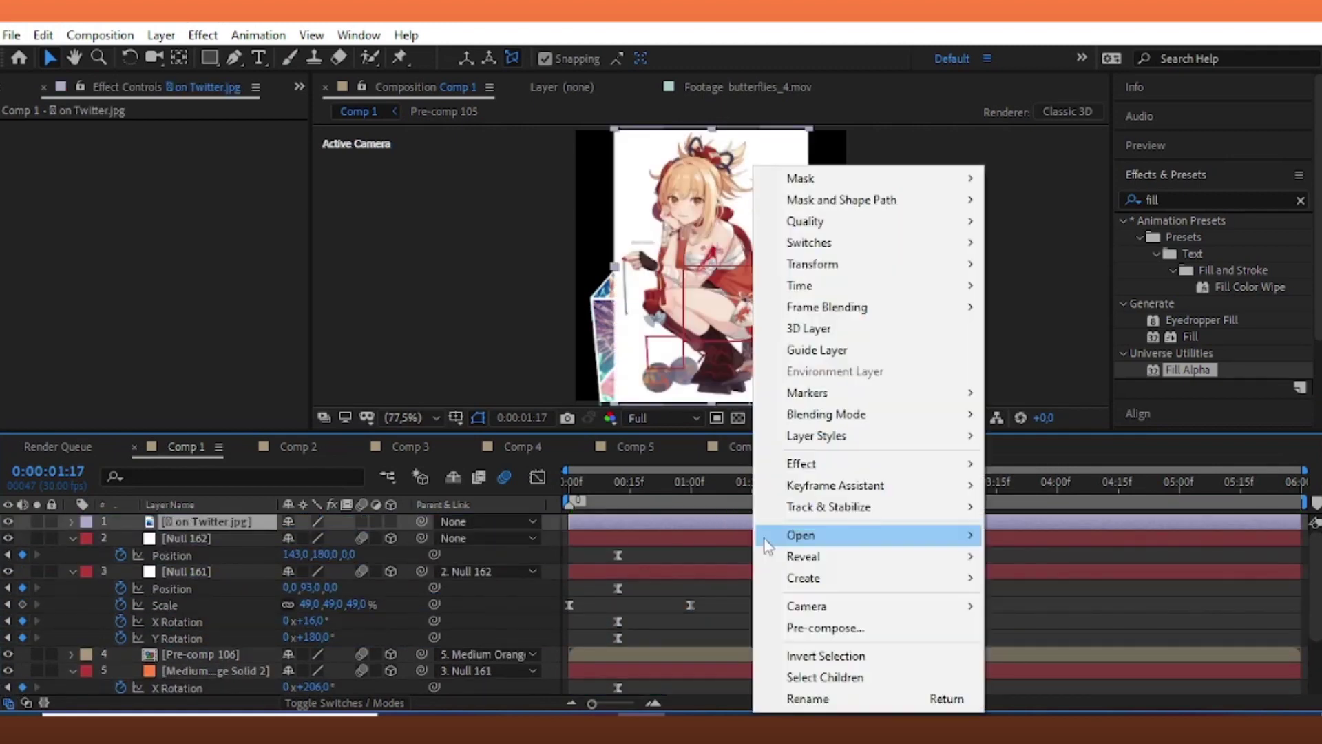
click(889, 626)
click(670, 365)
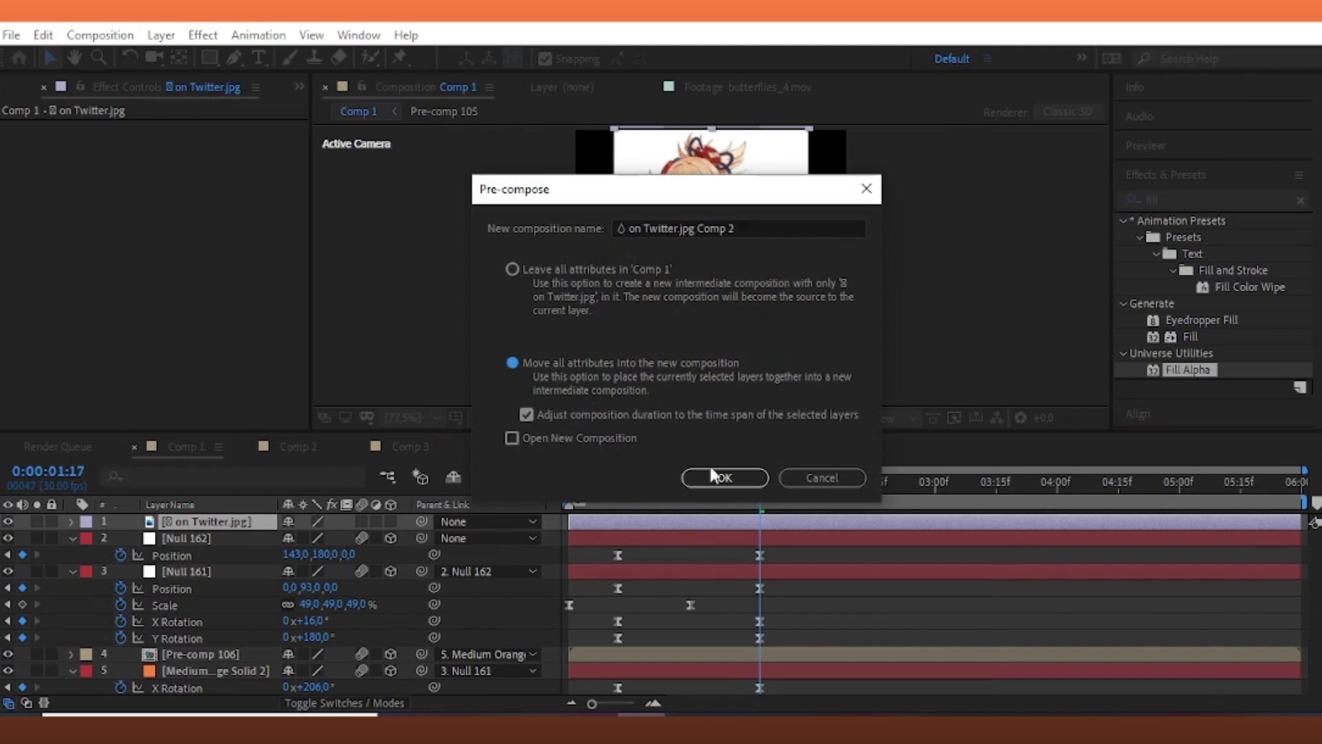
click(716, 476)
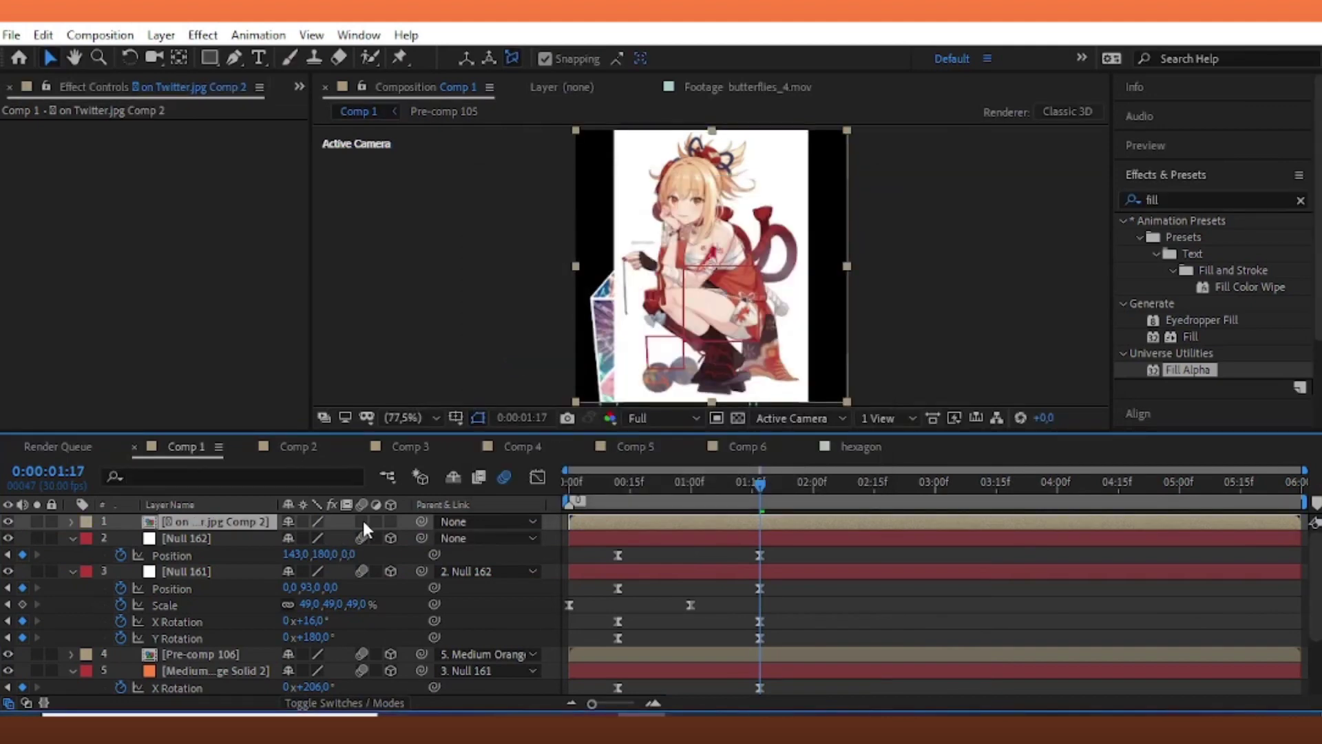
double_click(593, 525)
- Zoom in to inspect the character's mask outlines, then reveal the image layer's masks
click(234, 56)
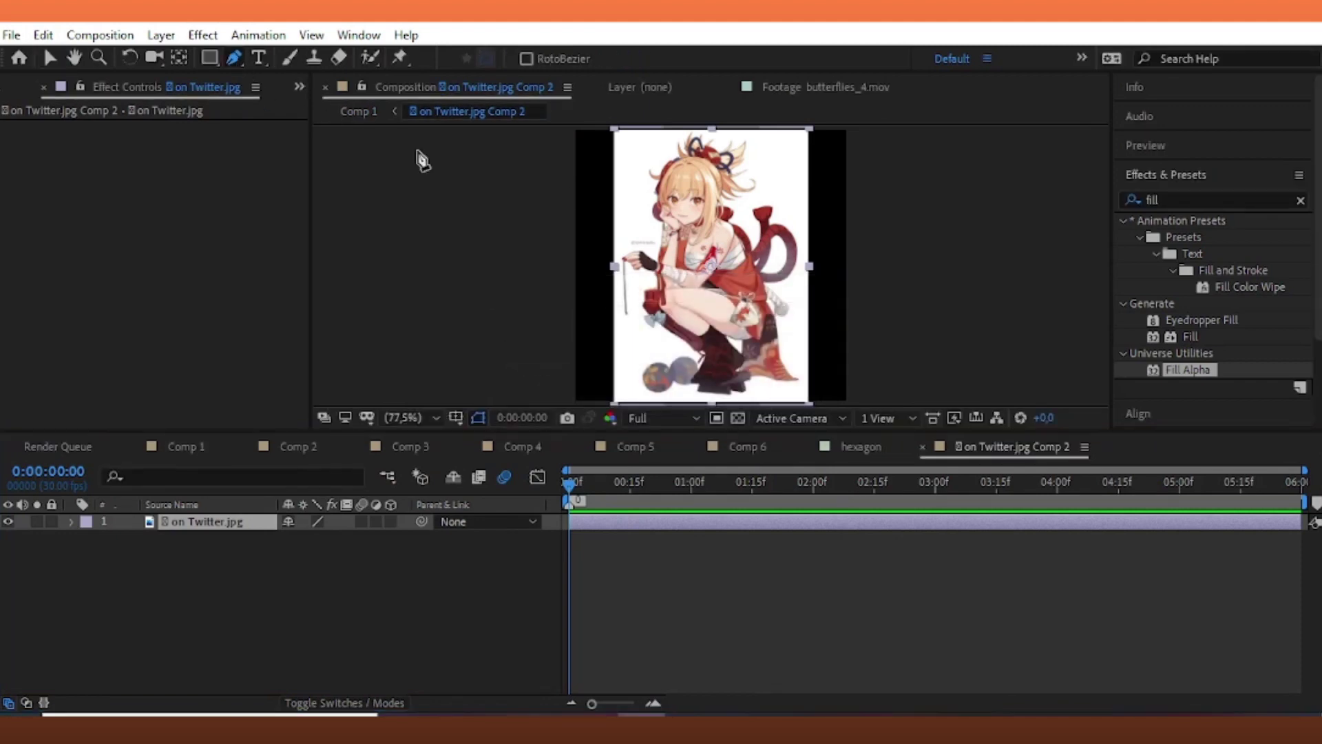
scroll(729, 259, up, 5)
scroll(744, 296, up, 5)
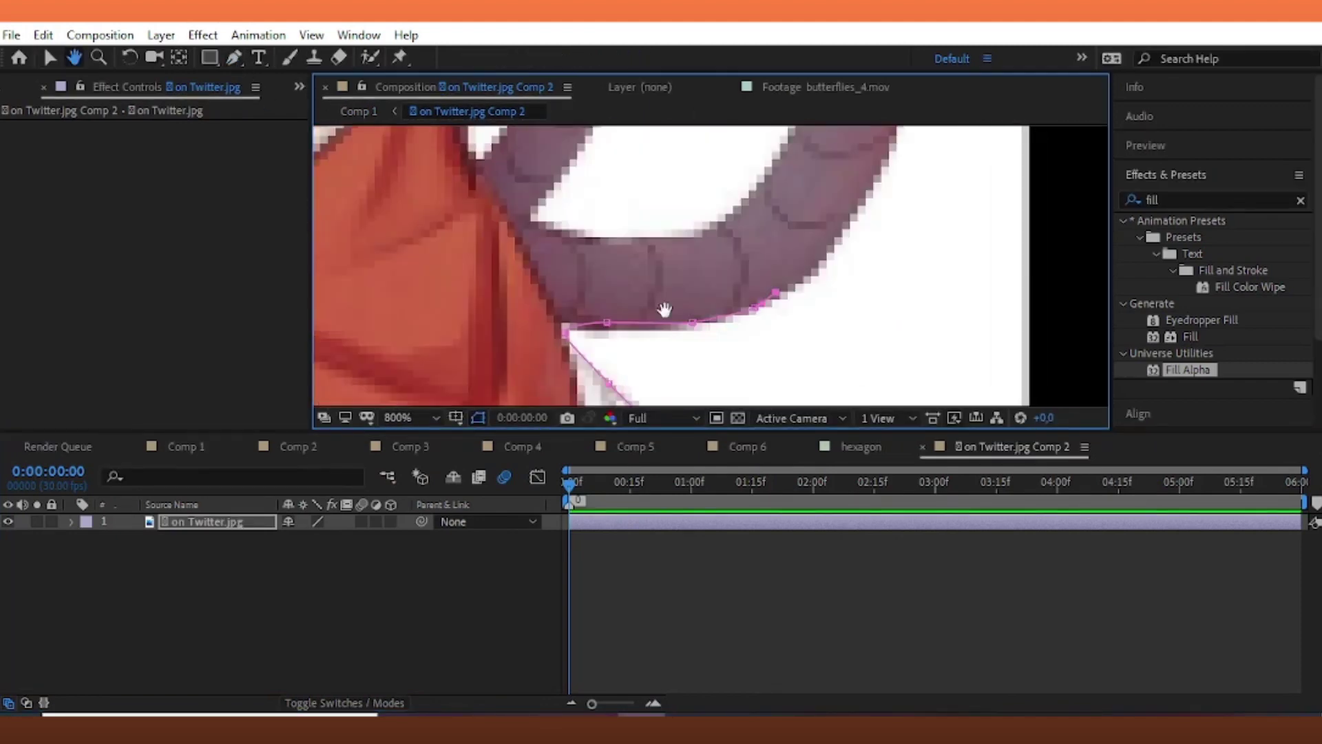
drag(664, 310, 572, 296)
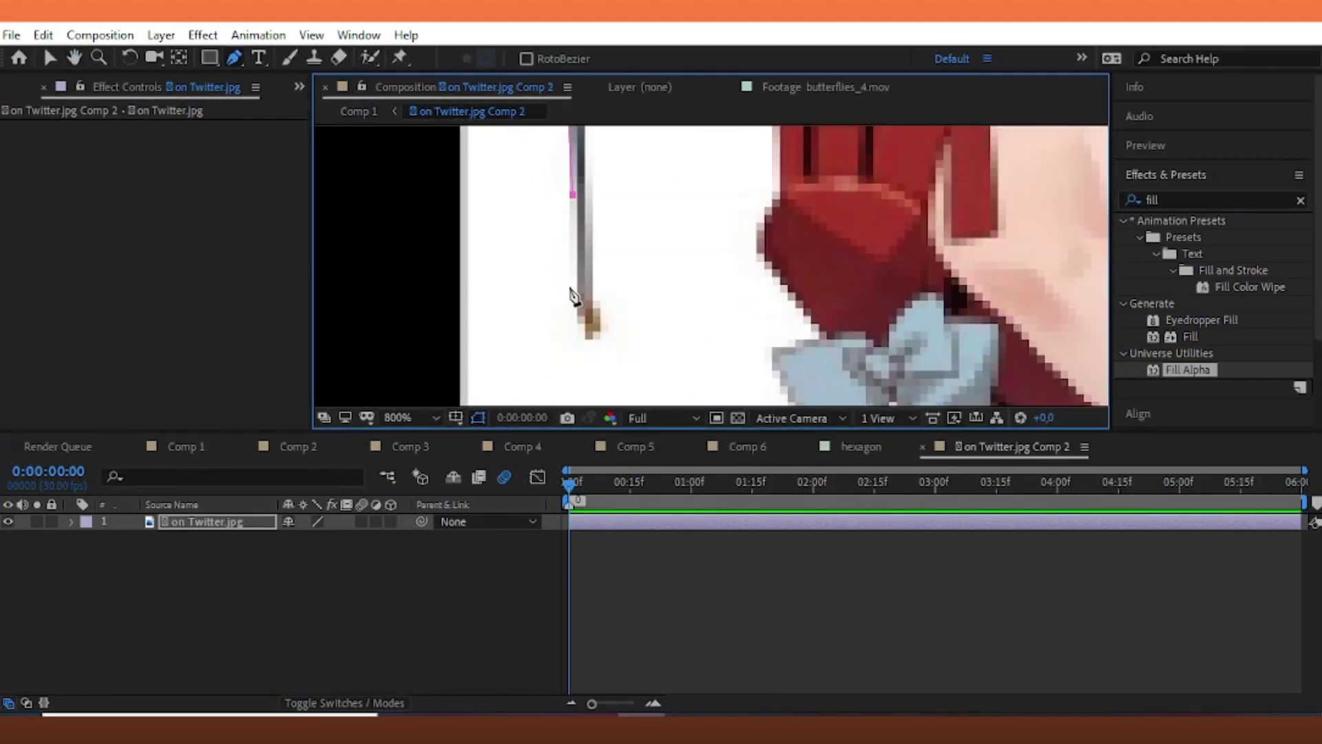
scroll(572, 296, down, 6)
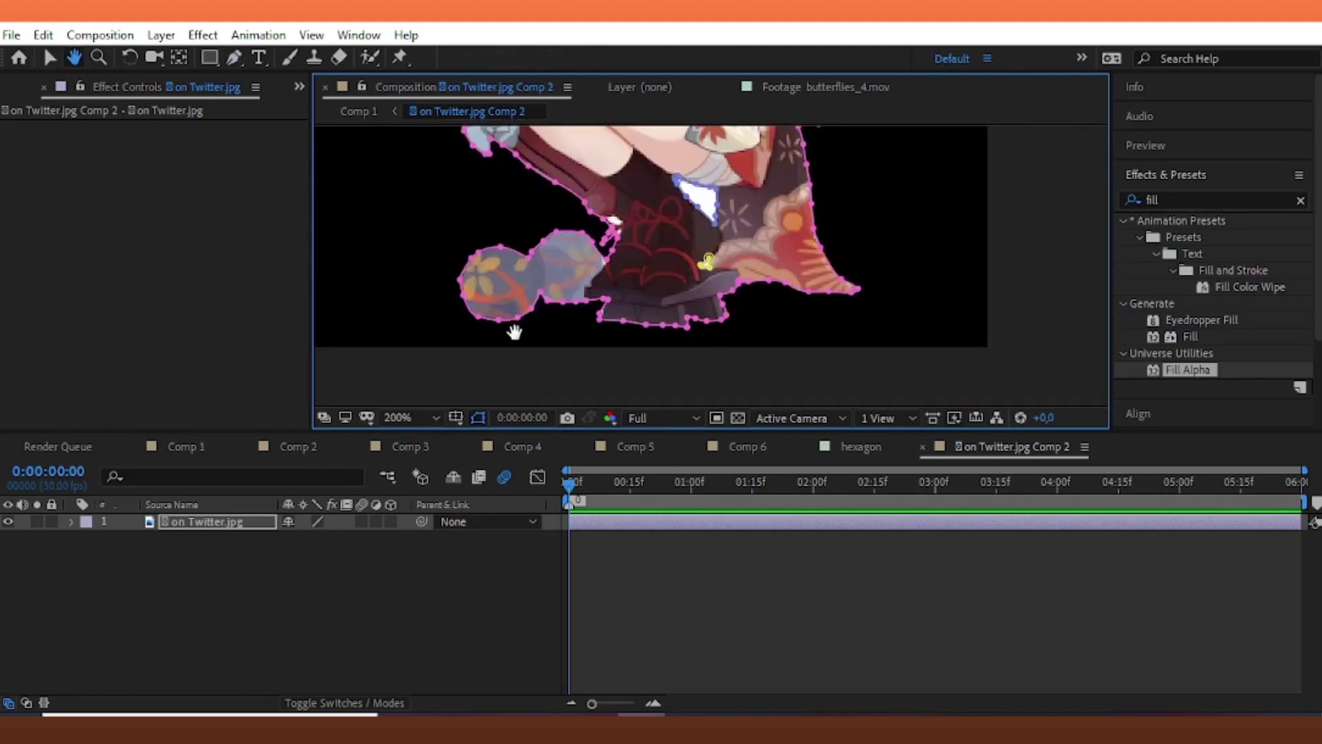
key(v)
key(shift+slash)
click(72, 522)
- Set Masks 2–7 to Subtract and duplicate the cut-out image layer
click(89, 539)
click(151, 654)
shift+click(152, 571)
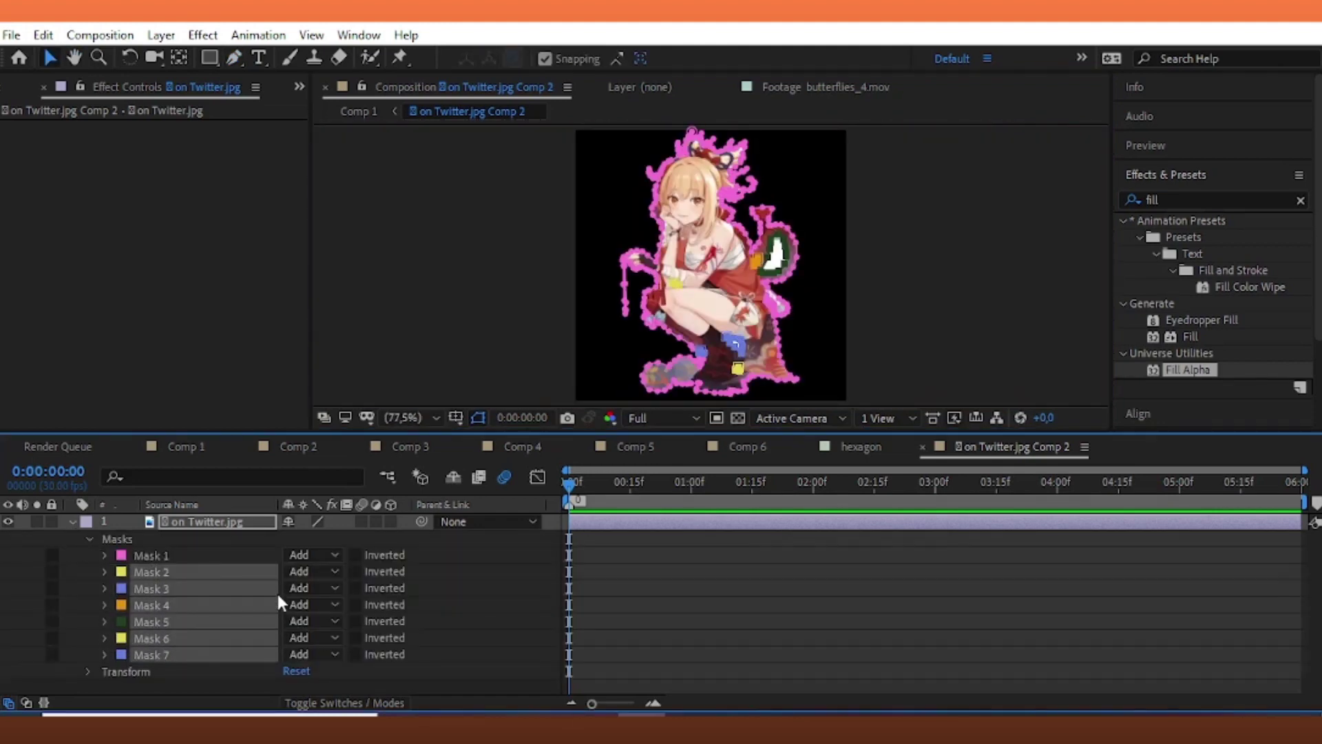
click(303, 604)
click(330, 463)
click(80, 549)
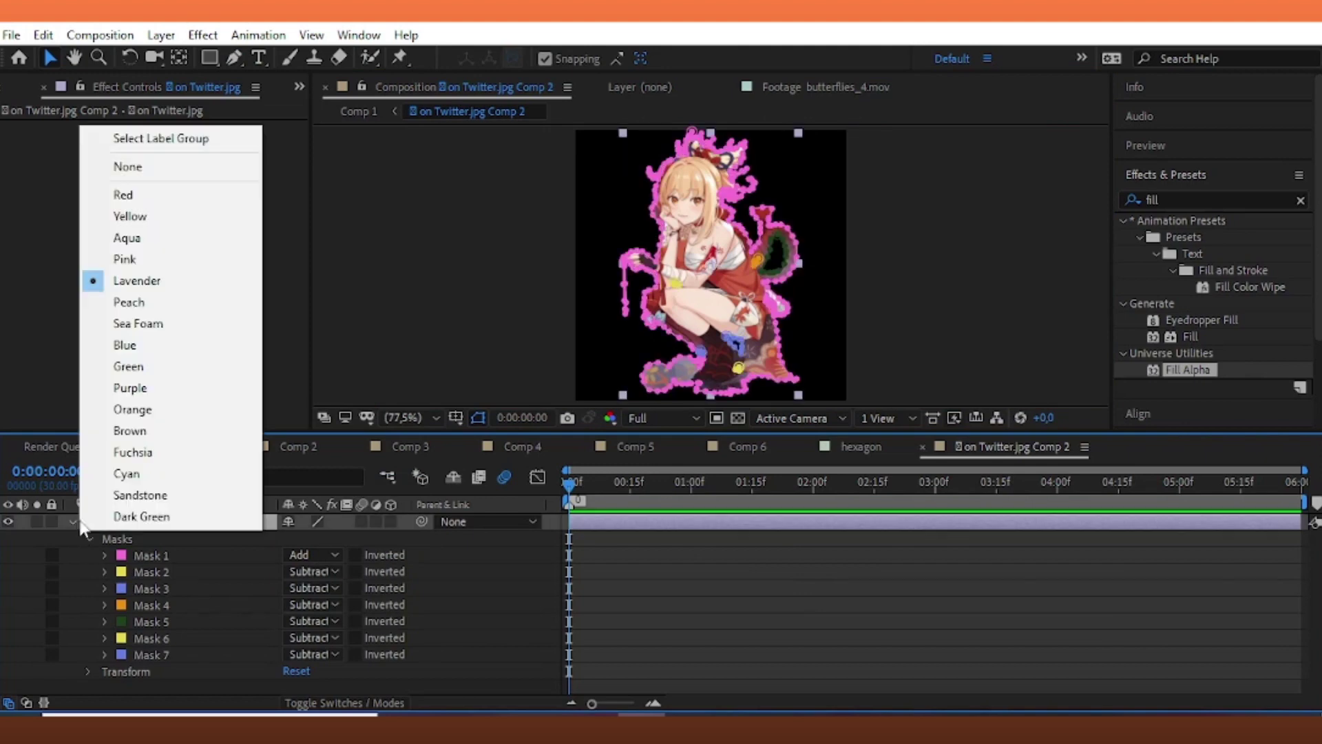
key(Escape)
key(ctrl+d)
- On the lower copy, set Mask 1 expansion to 5 and Masks 2–7 expansion to -5, then save
click(214, 538)
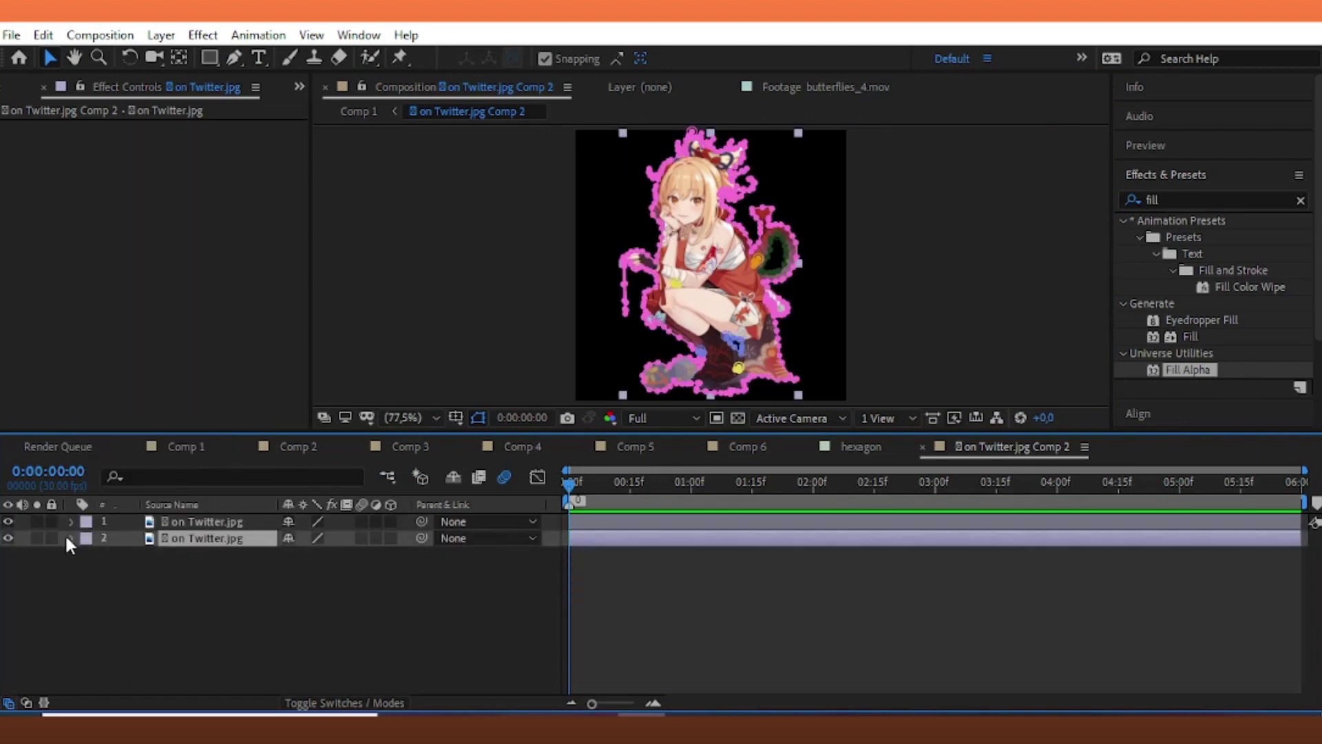
click(71, 538)
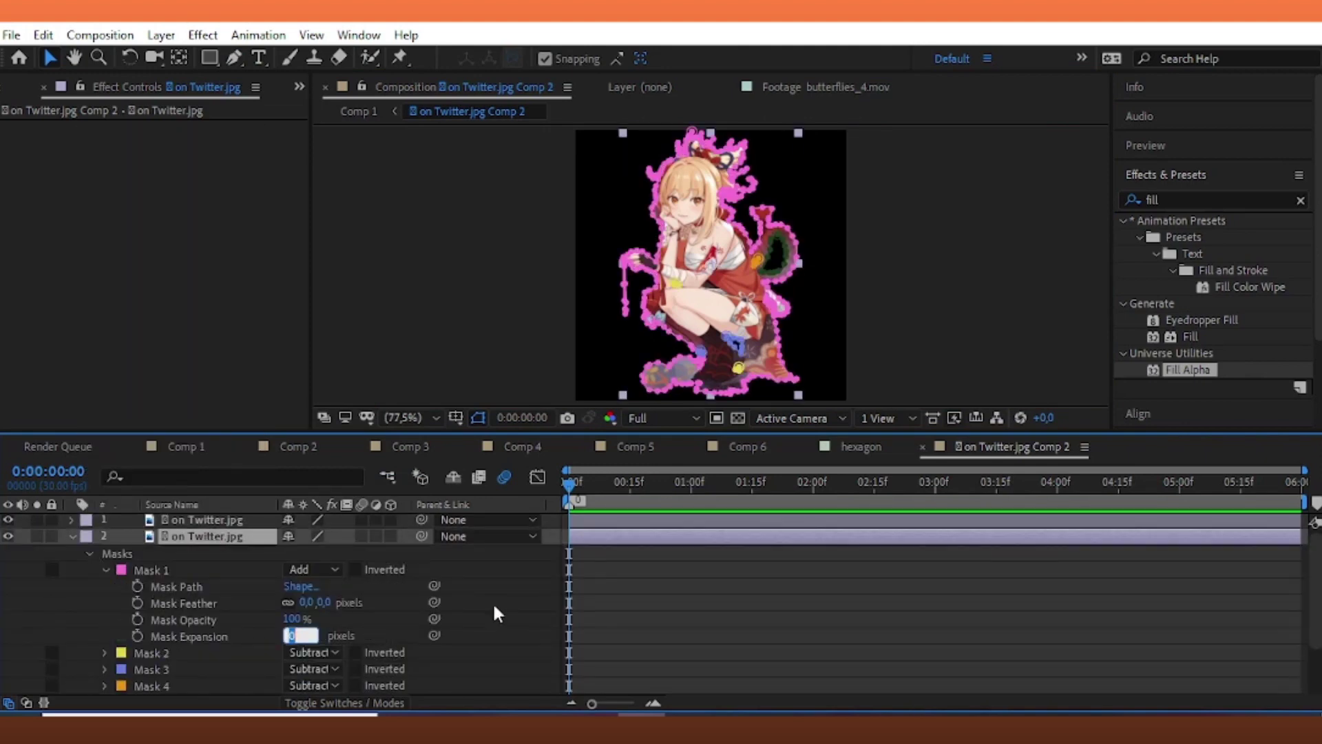
text(5)
key(Return)
scroll(611, 579, down, 1)
click(147, 604)
shift+click(149, 681)
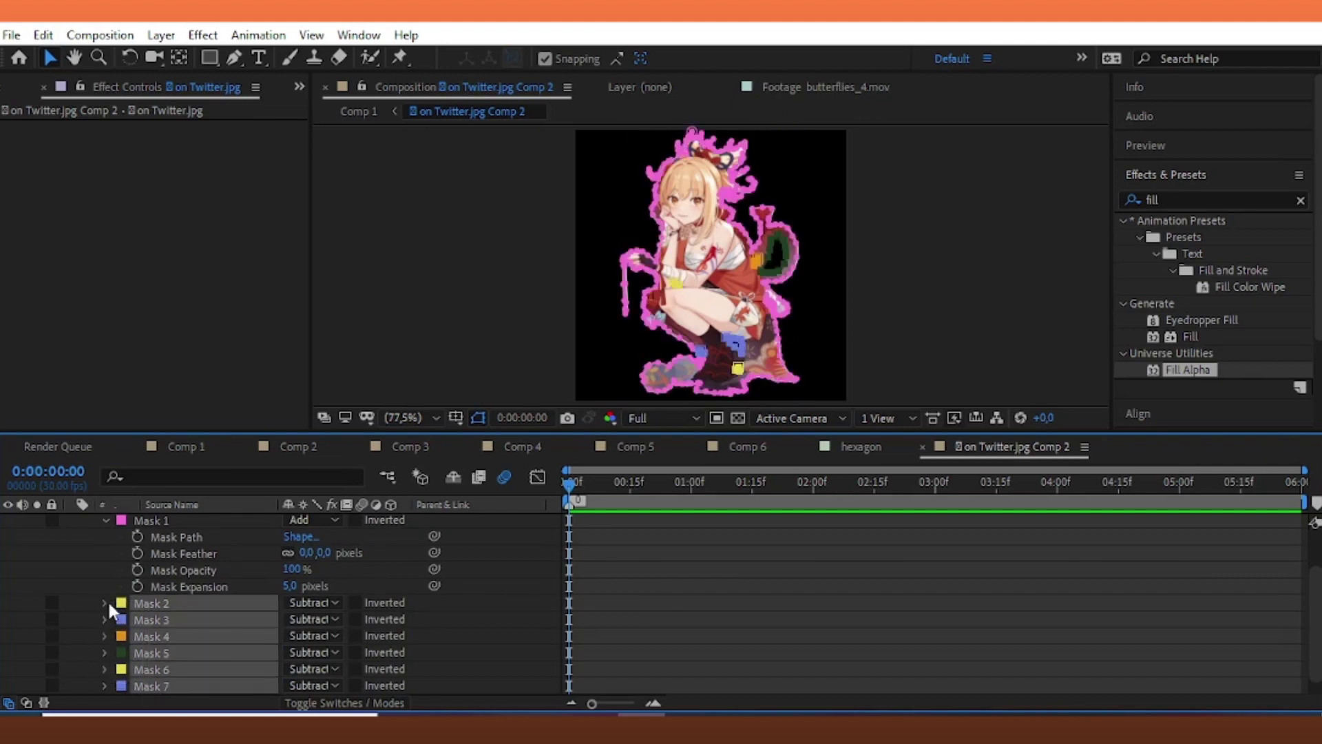
click(105, 603)
text(-5)
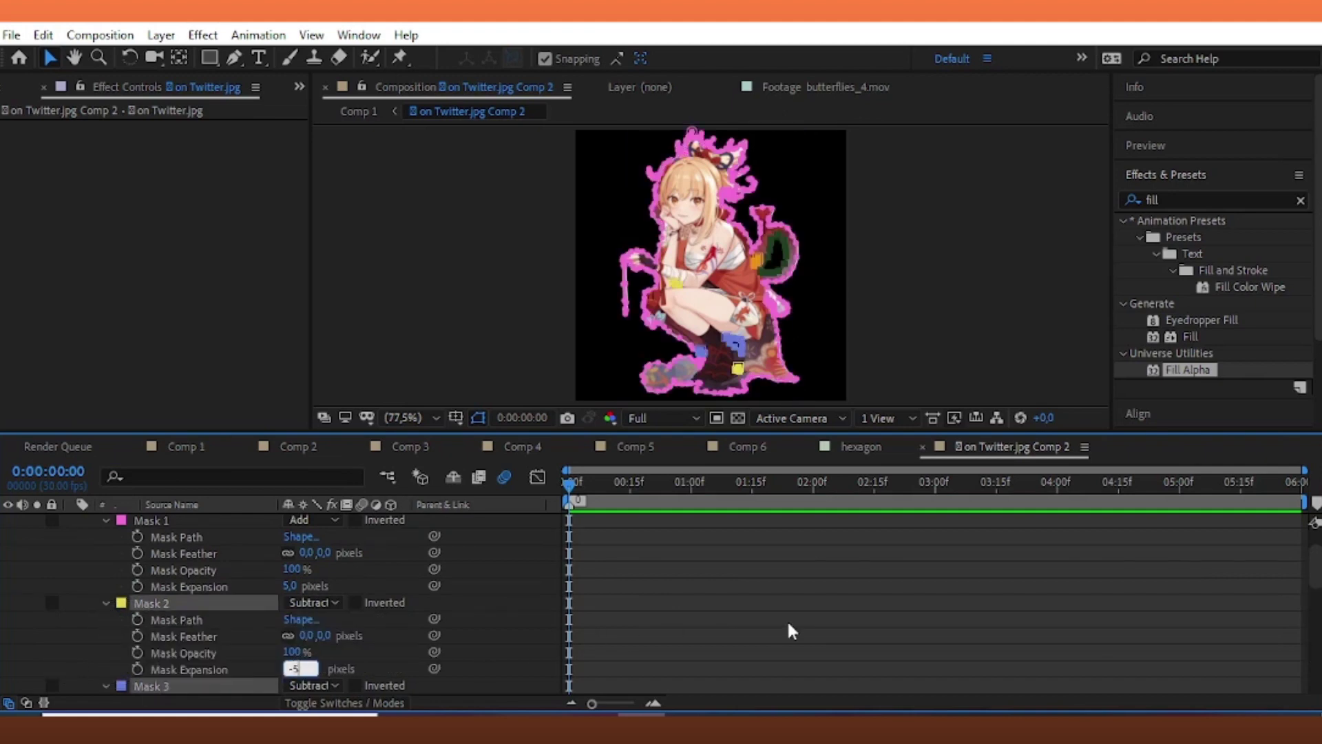
key(Return)
scroll(679, 582, up, 3)
click(674, 539)
key(ctrl+s)
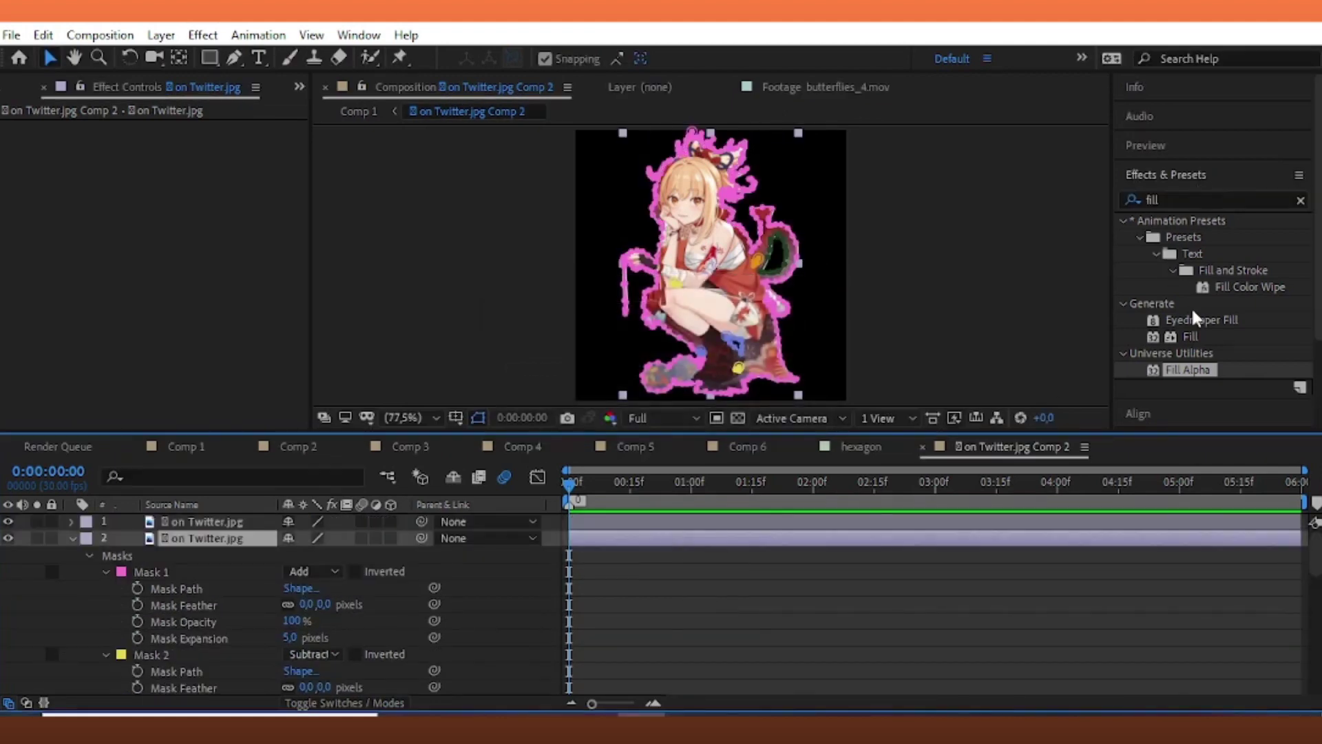
- Apply a white Fill effect to the lower copy, then return to Comp 1 at 1:17
double_click(1191, 336)
click(177, 178)
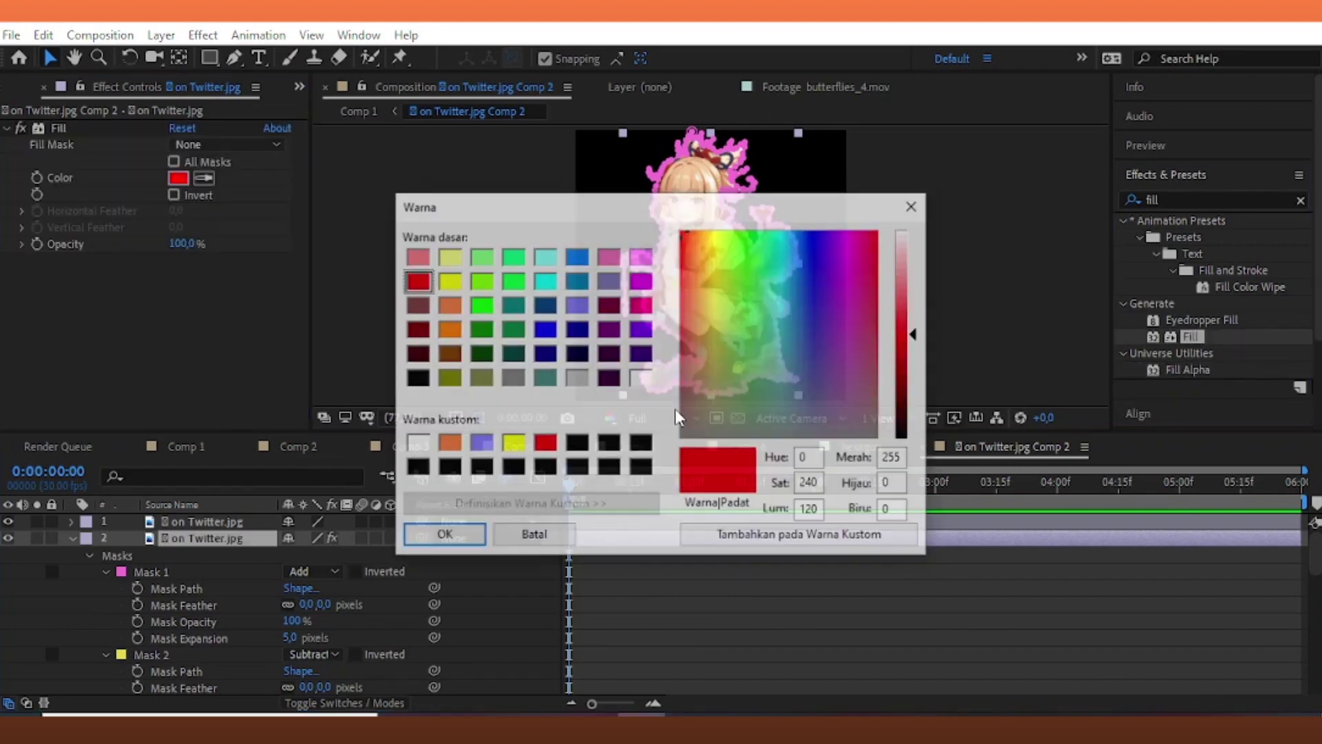
click(640, 377)
click(445, 534)
click(71, 538)
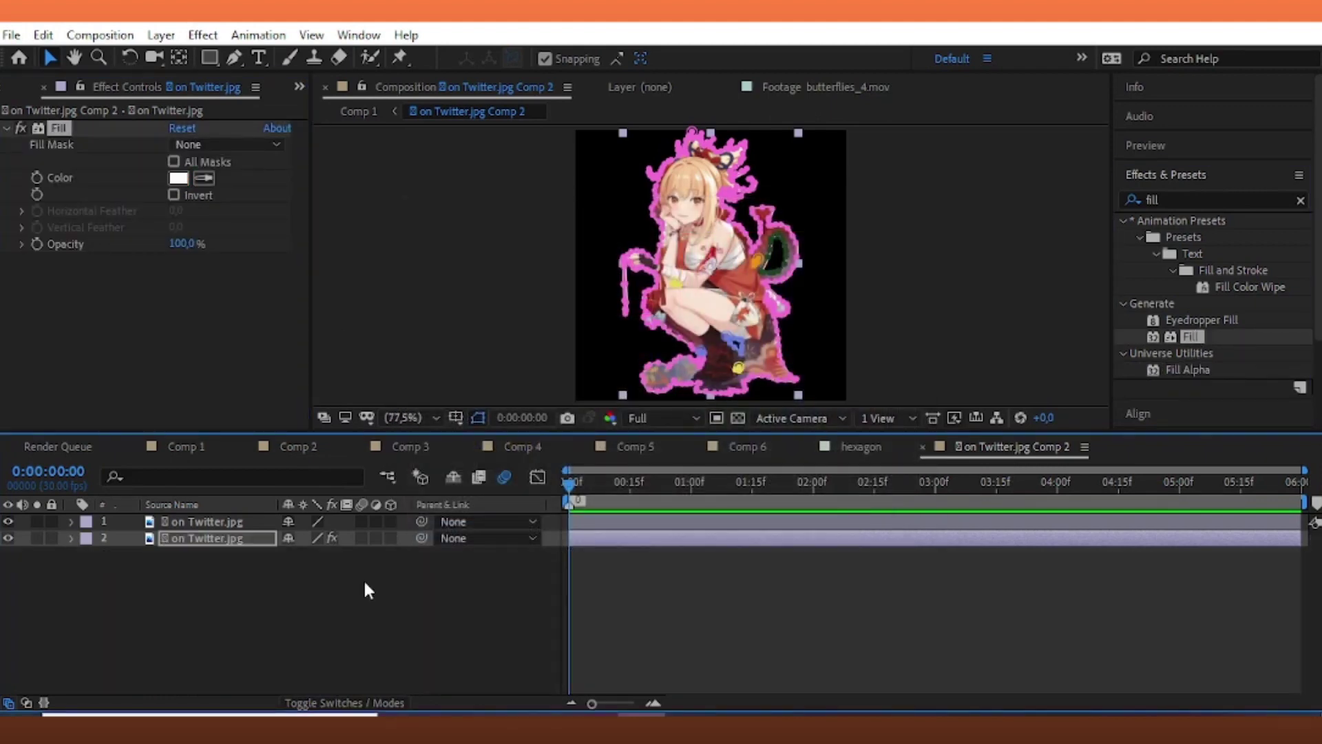
drag(675, 572, 743, 579)
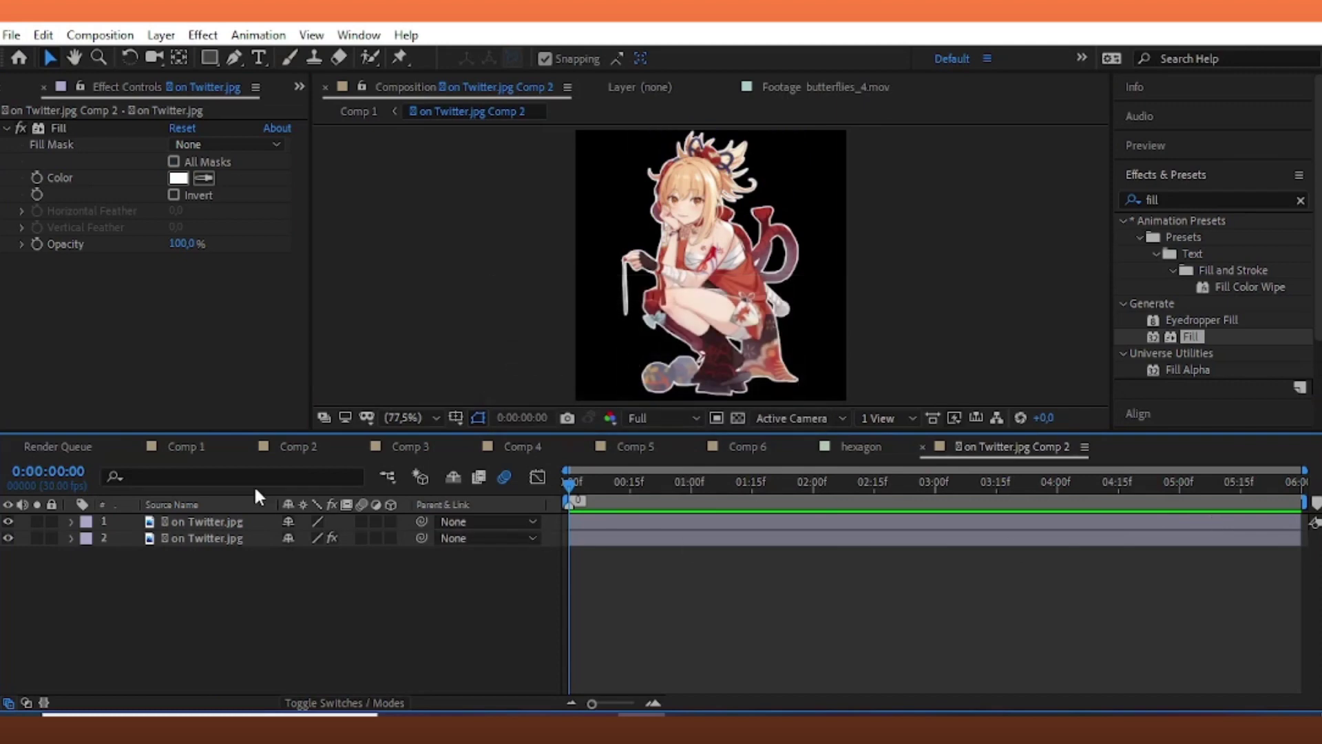
click(186, 446)
click(760, 511)
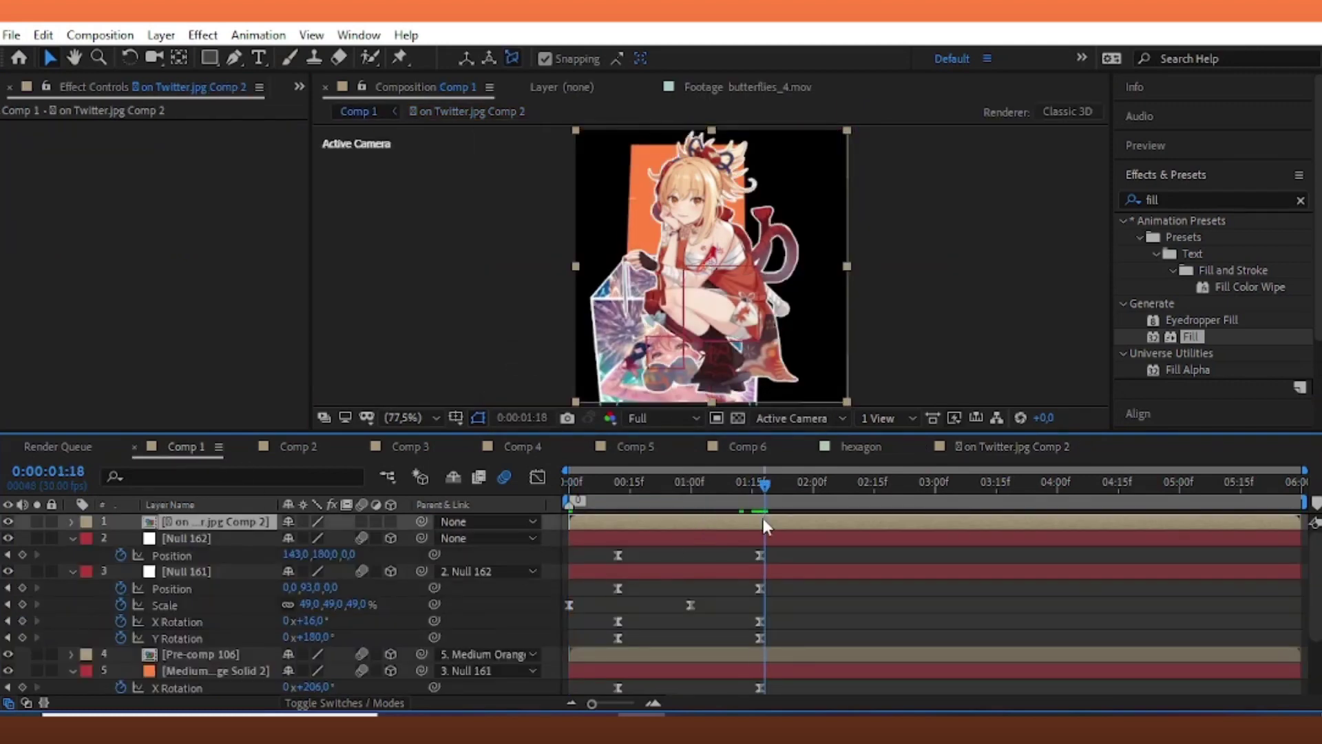
- Make the character precomp a 3D layer and tilt it 10° around X
key(Page_Up)
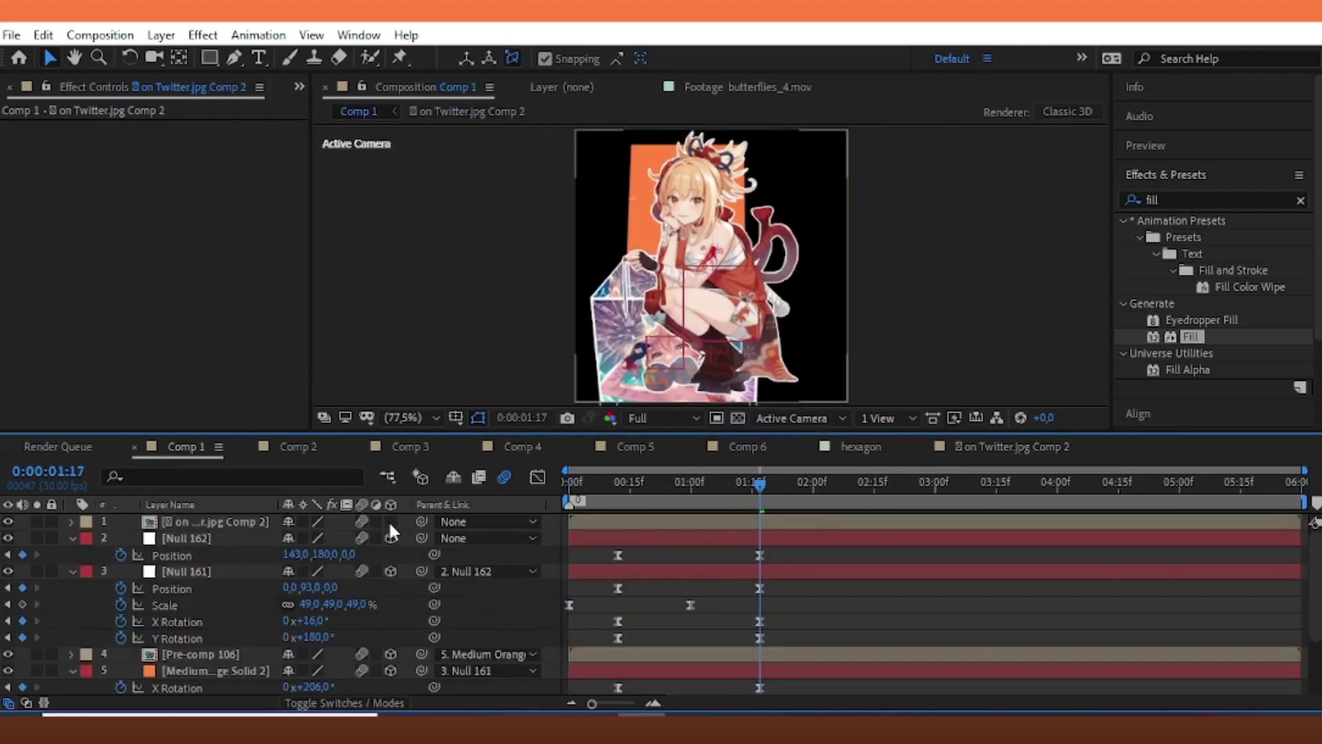
click(388, 519)
click(274, 516)
key(r)
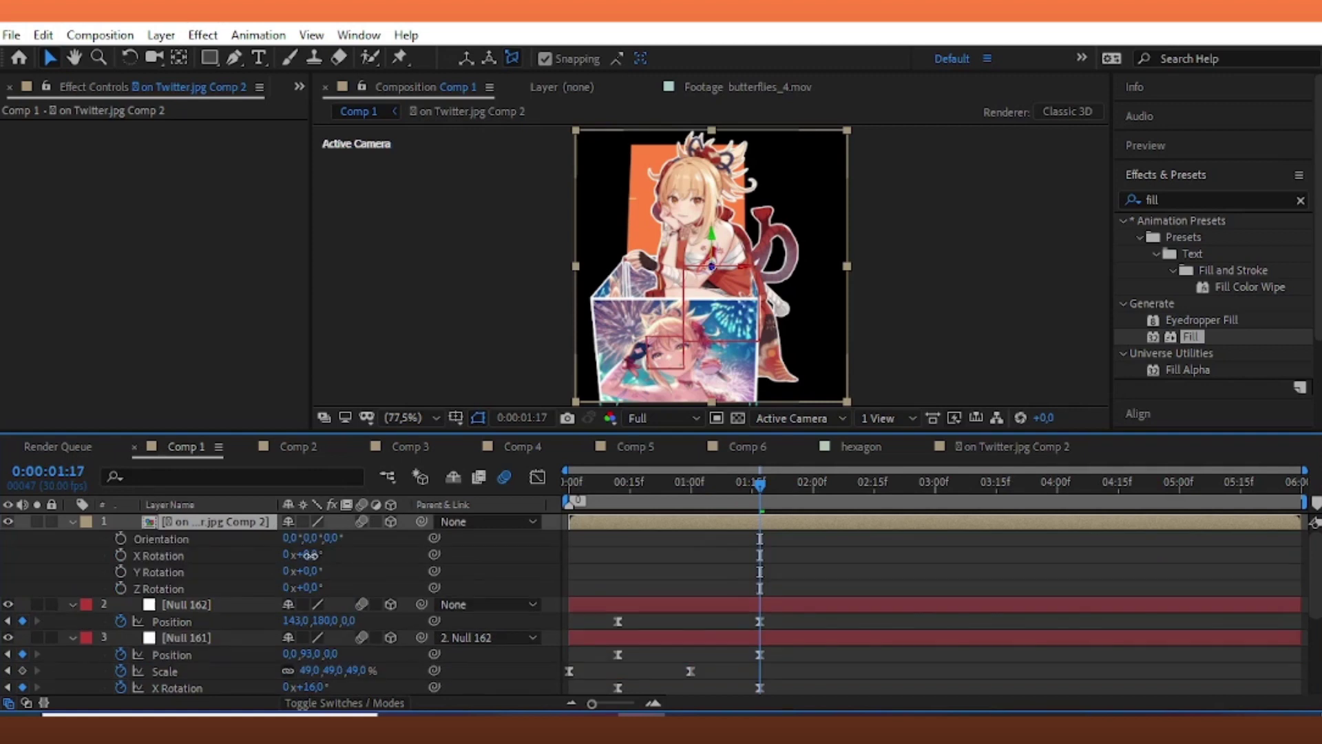
mouse_move(310, 556)
mouse_down()
mouse_move(296, 565)
mouse_move(274, 544)
mouse_up()
- Scale the character to 76%, seat it over the cube at 141.9,161.9,0, and keyframe Position
key(p)
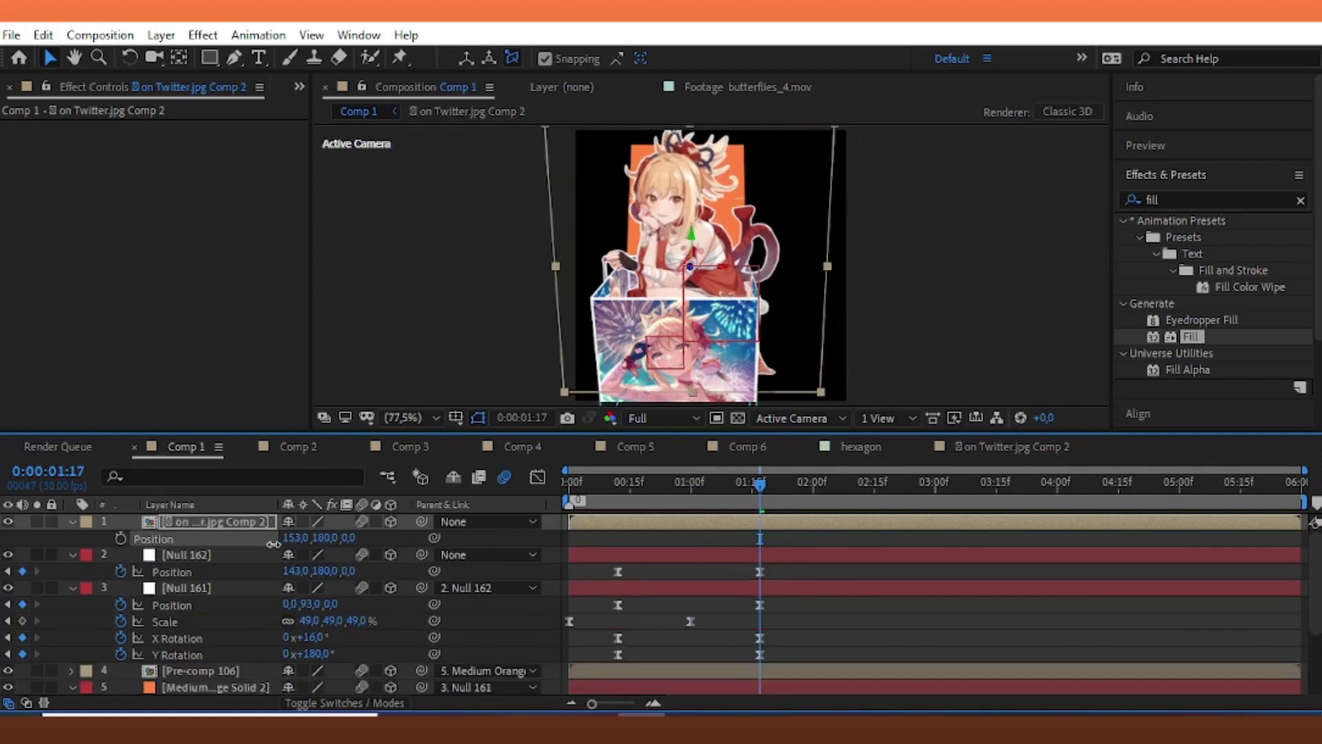
key(s)
drag(372, 538, 359, 546)
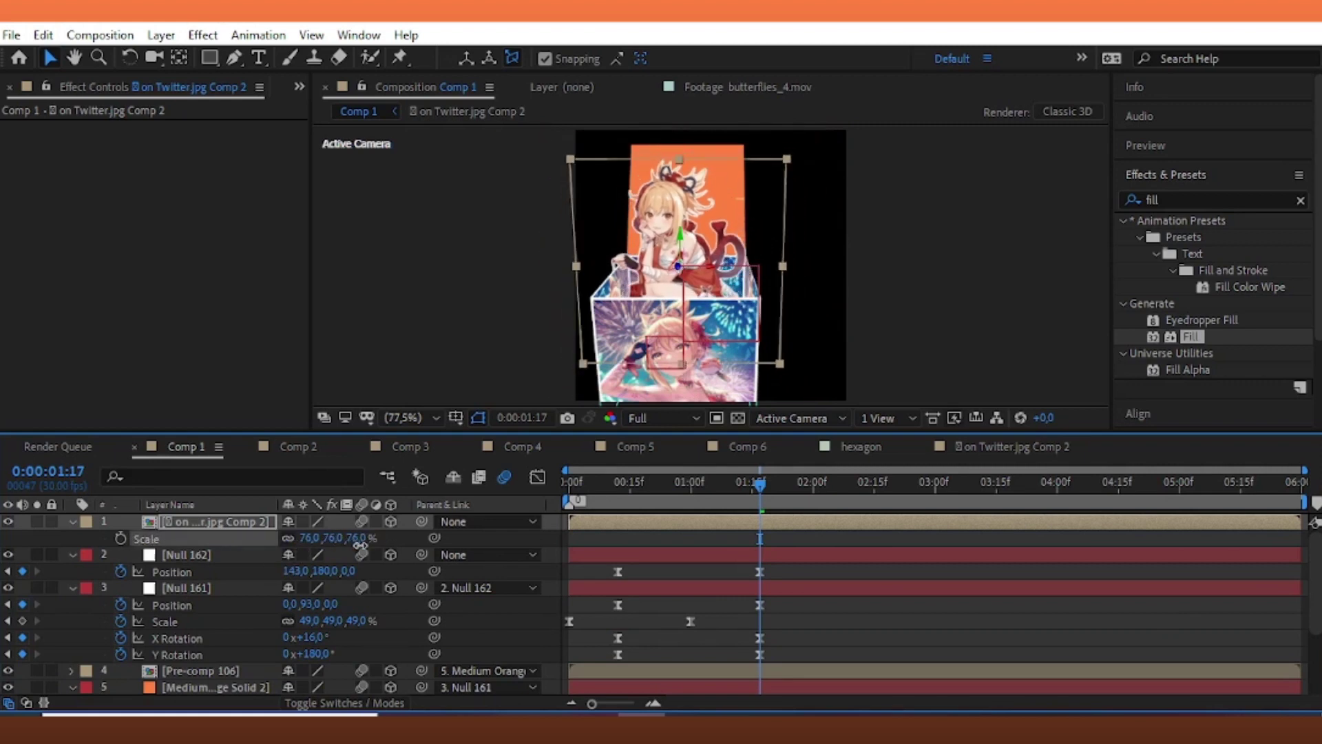
drag(713, 268, 688, 221)
click(190, 560)
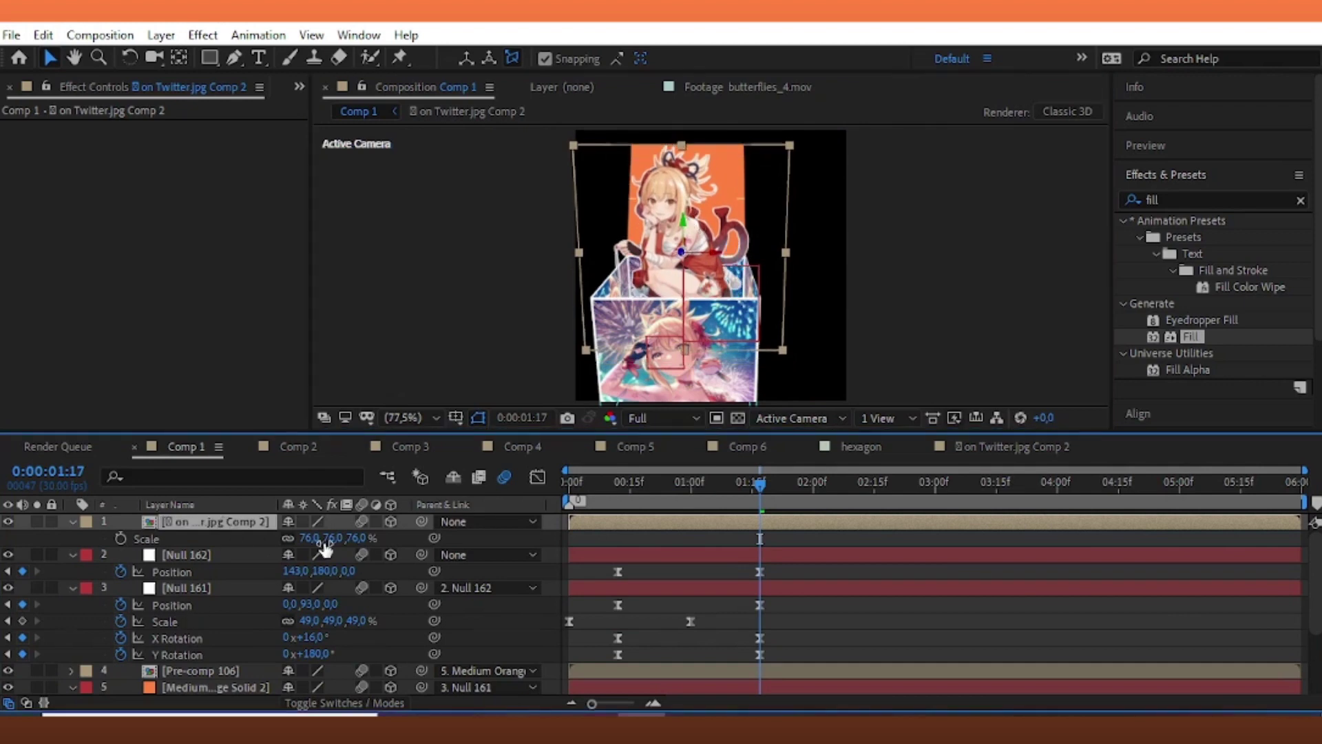
key(p)
click(121, 538)
click(499, 522)
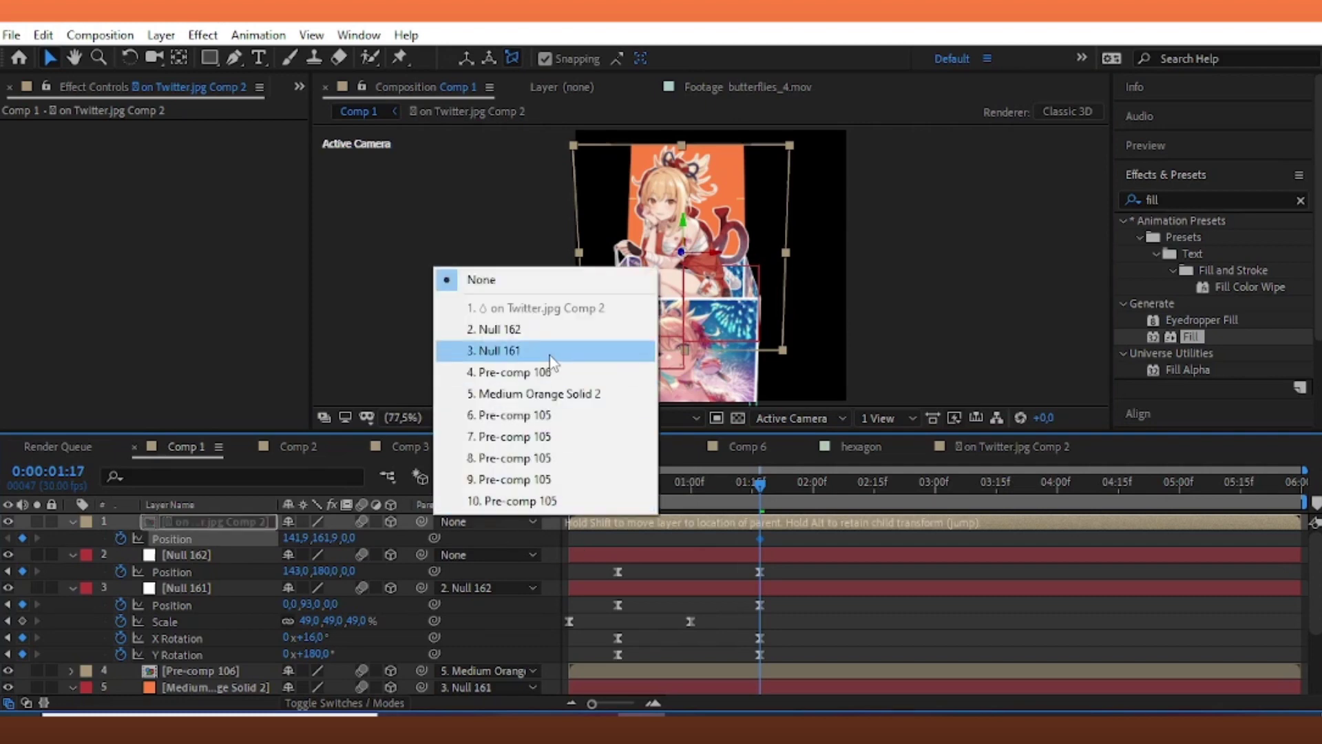
- Parent the character to Null 161 and keyframe its position and scale, shrinking 155.1% to 92.1%
click(510, 350)
click(614, 491)
drag(615, 497, 617, 502)
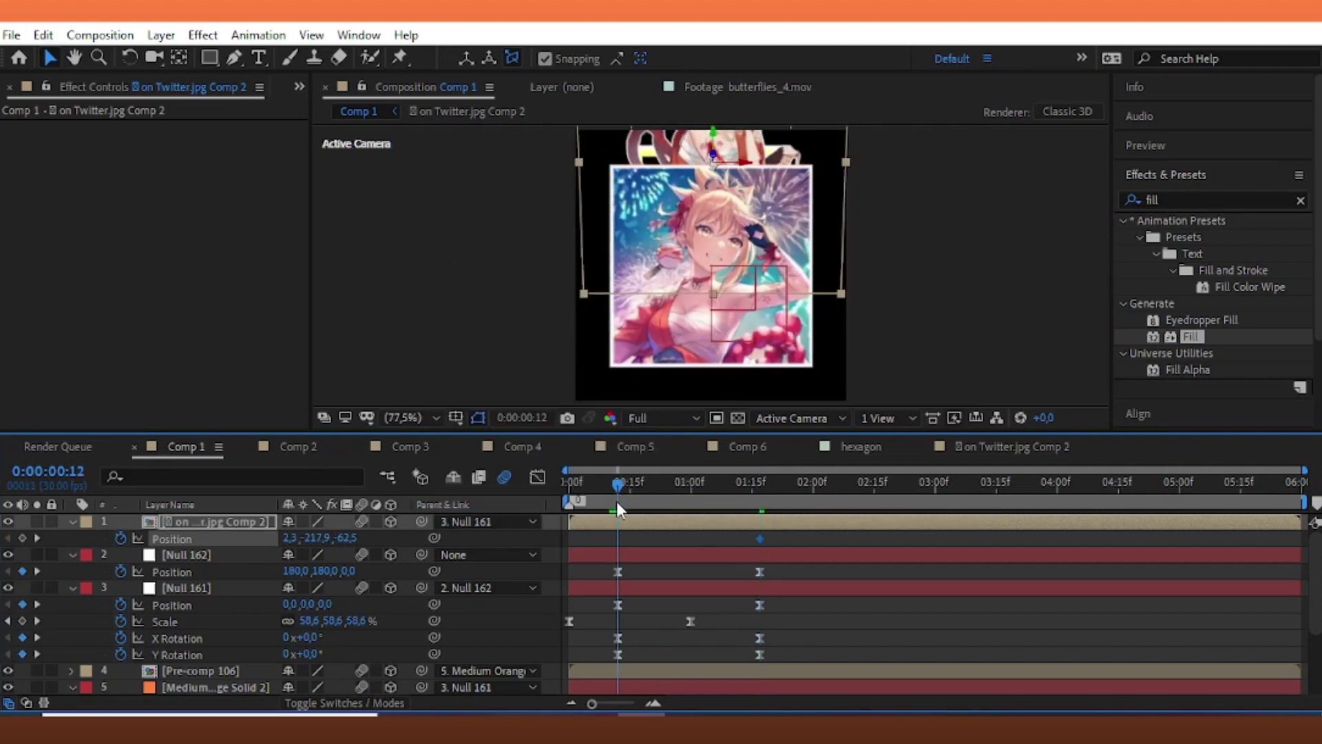
drag(319, 538, 469, 551)
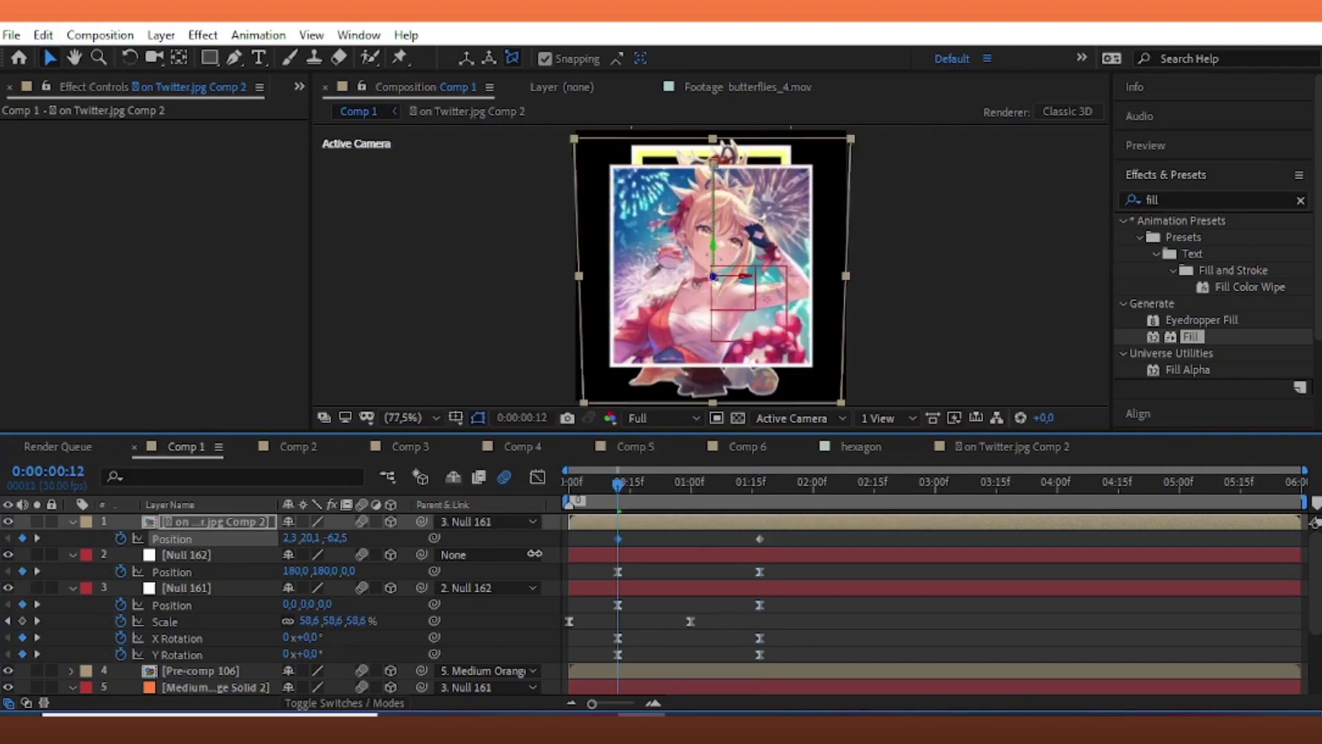
key(s)
click(121, 538)
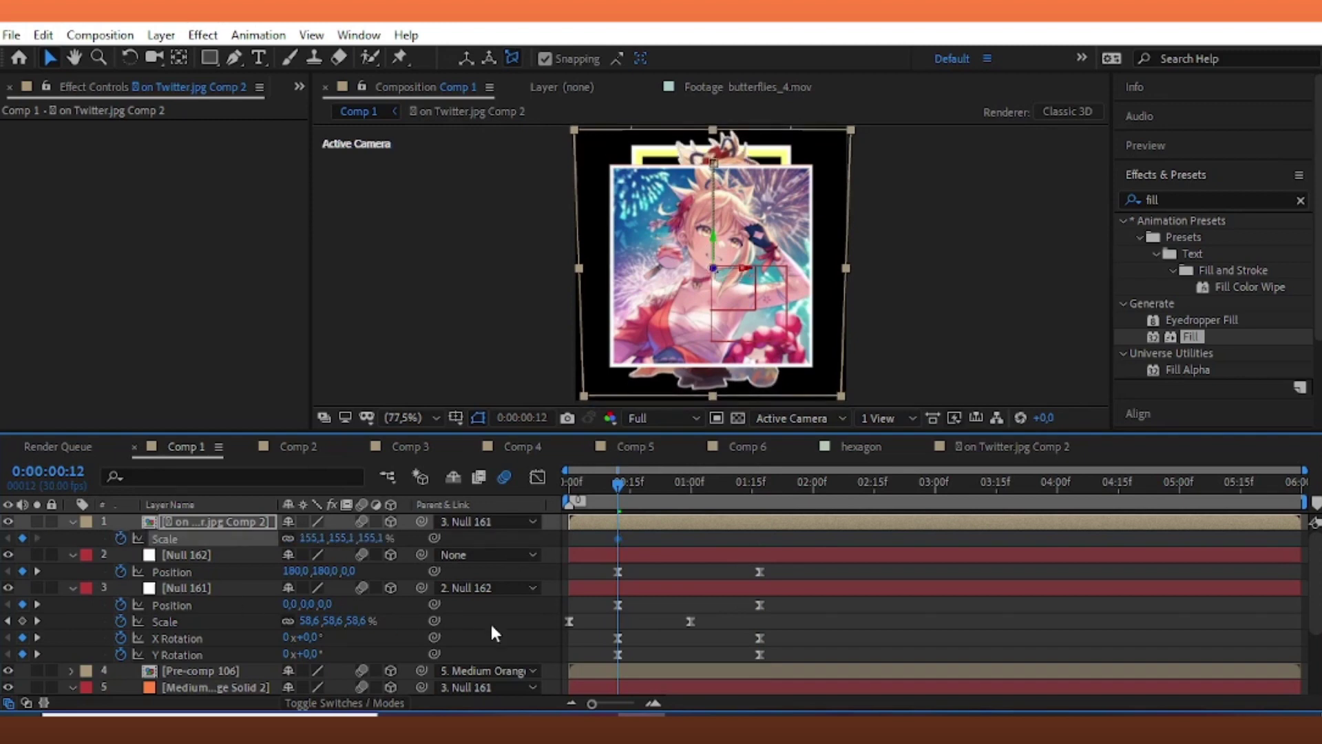
key(shift+p)
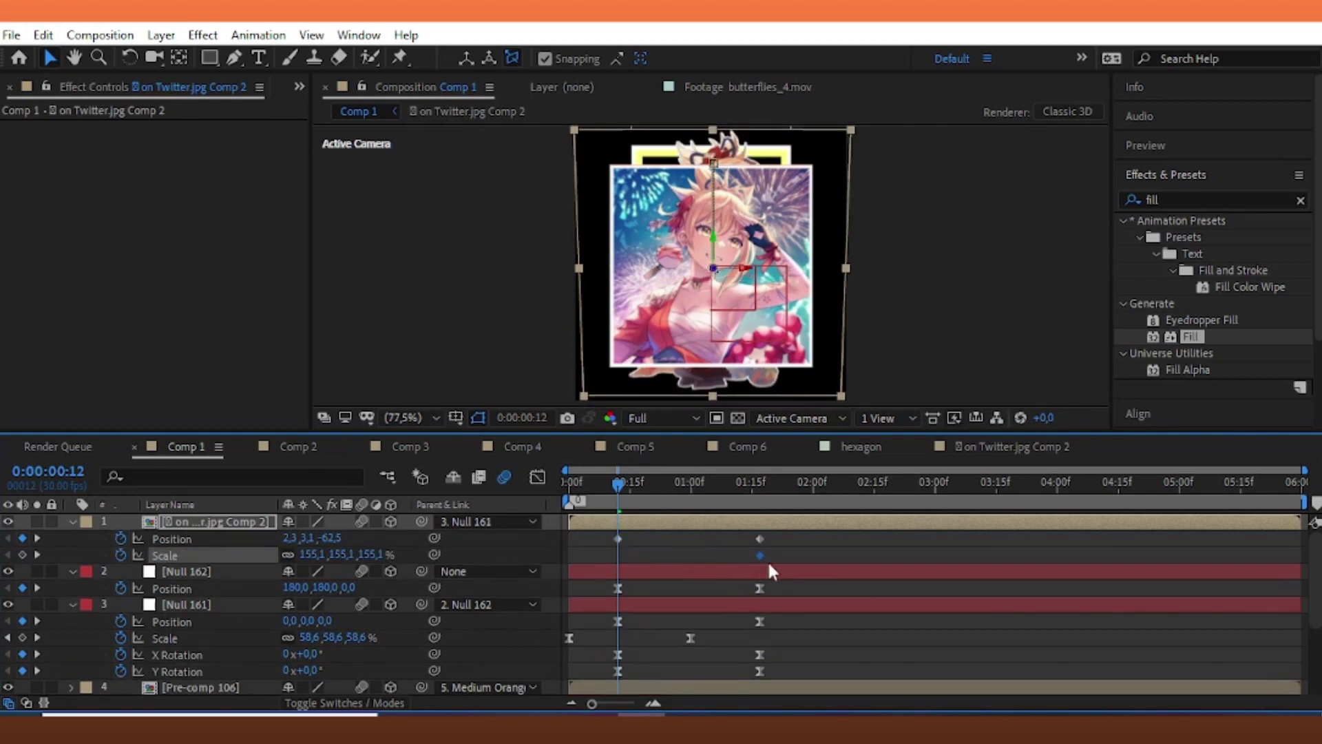
drag(381, 555, 324, 576)
drag(788, 534, 695, 572)
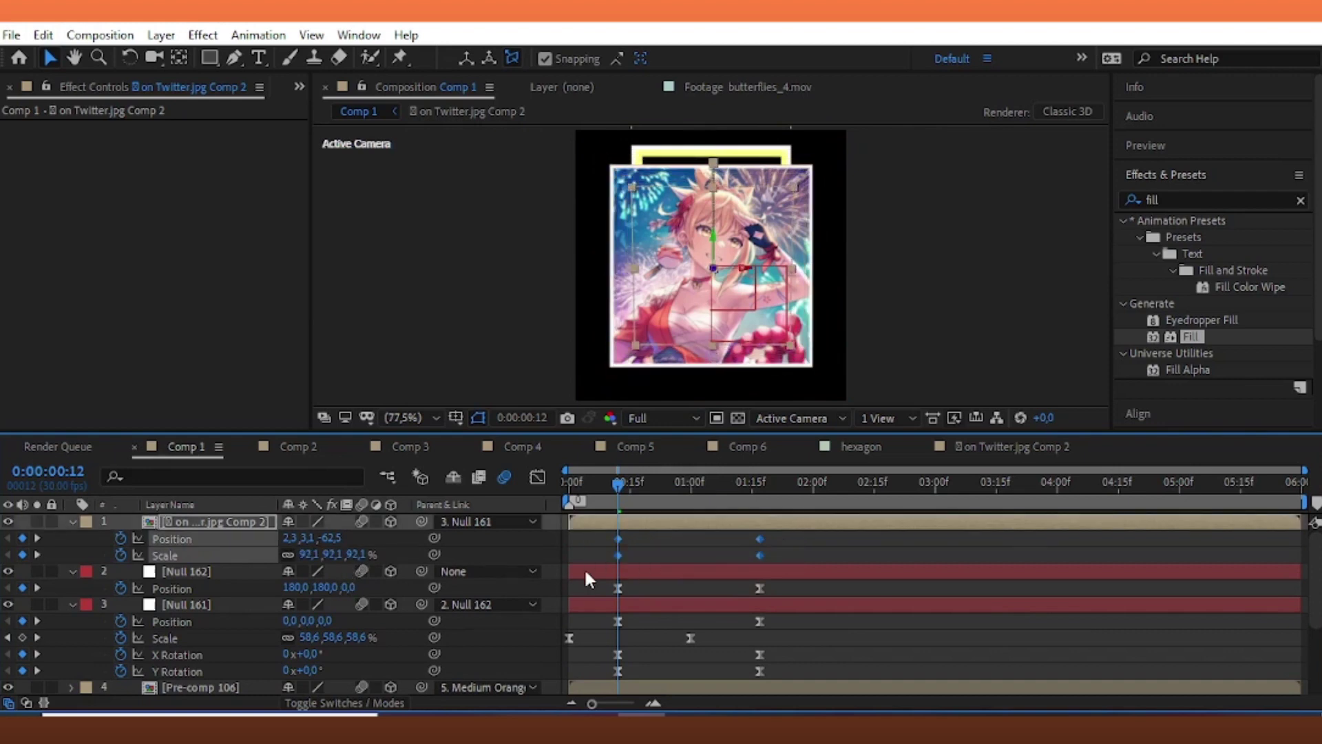
- Sharpen the position and scale ease in the Graph Editor and preview from the start
click(537, 477)
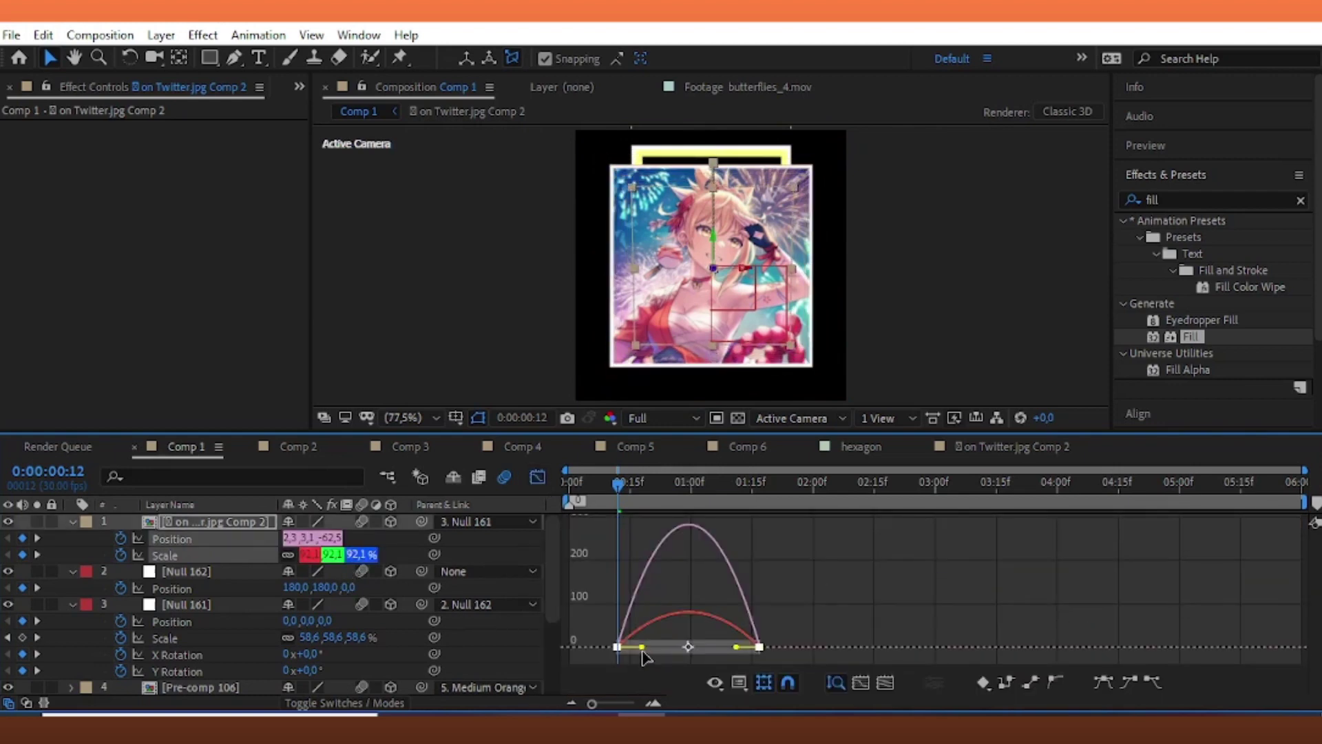
drag(642, 647, 705, 647)
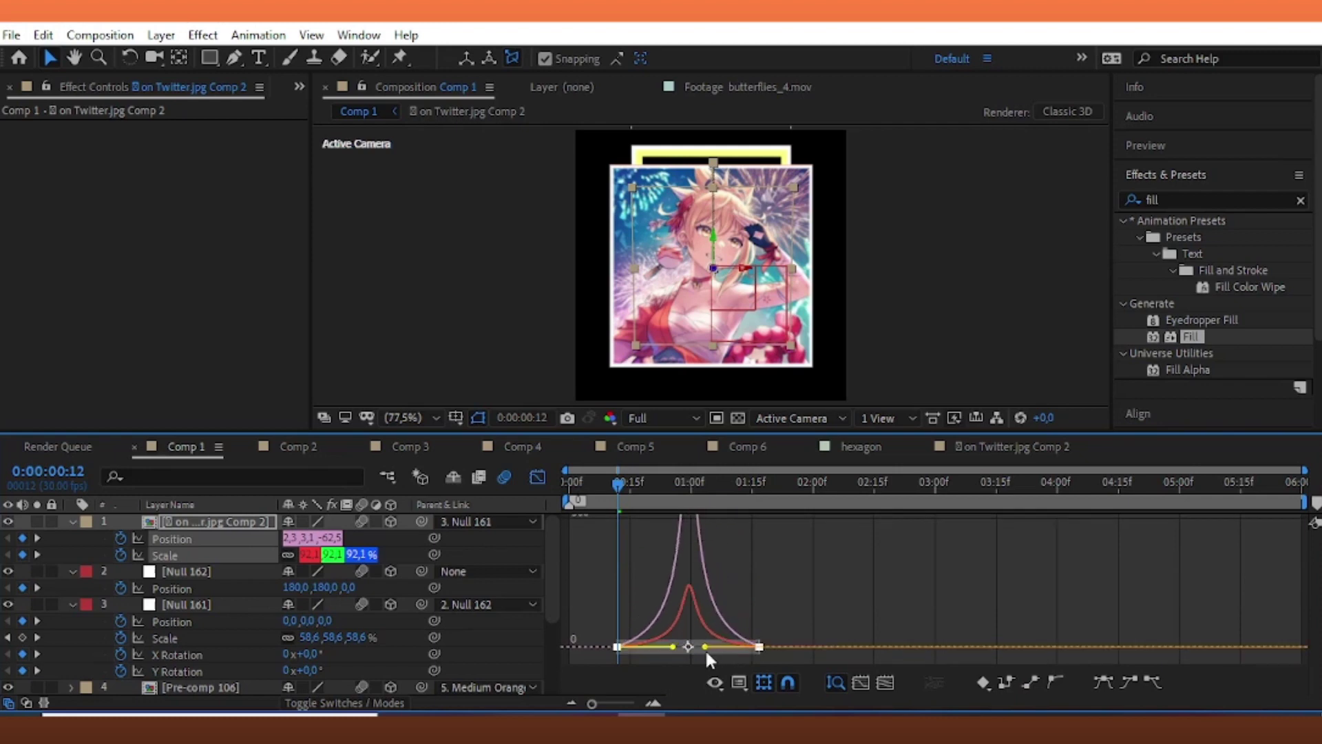
key(Home)
key(space)
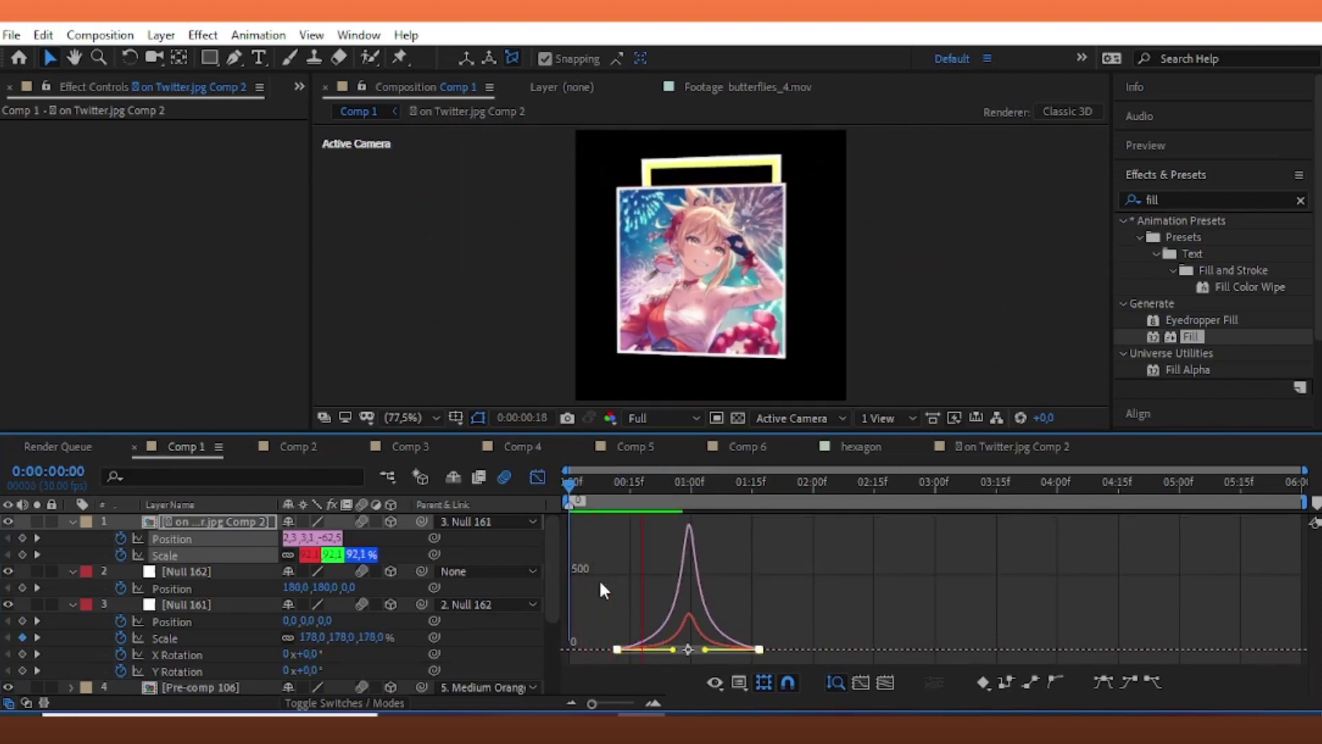
click(537, 477)
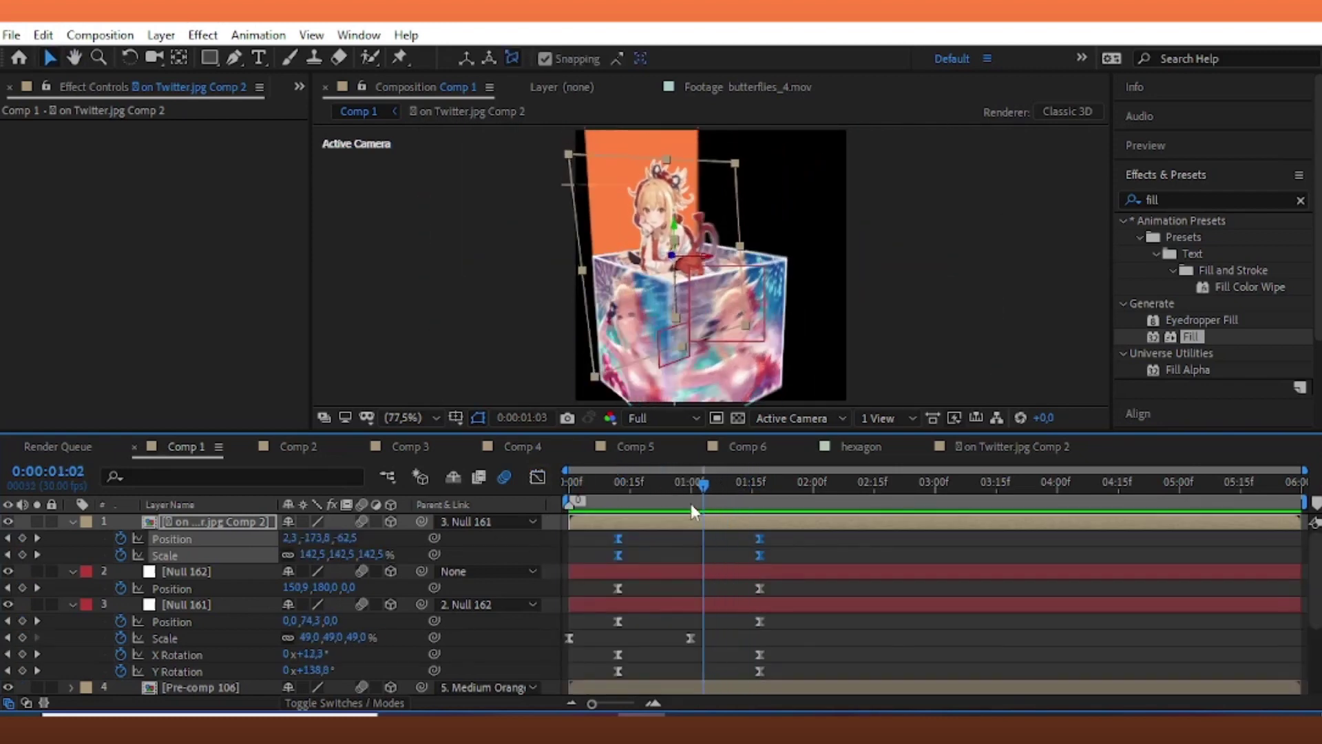
key(ctrl+a)
- Nest all of Comp 1's layers into Pre-comp 107 and preview the box animation
scroll(276, 606, down, 3)
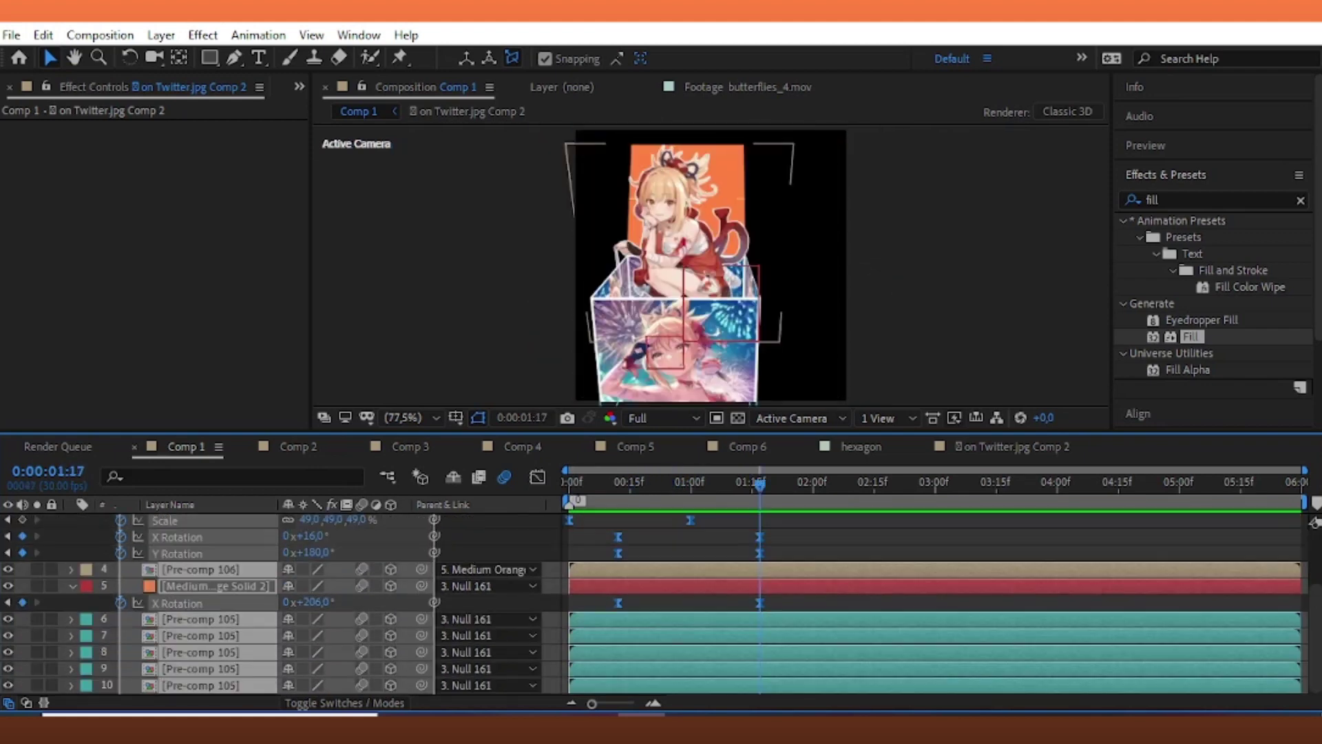
scroll(276, 606, up, 3)
key(u)
right_click(766, 589)
click(809, 627)
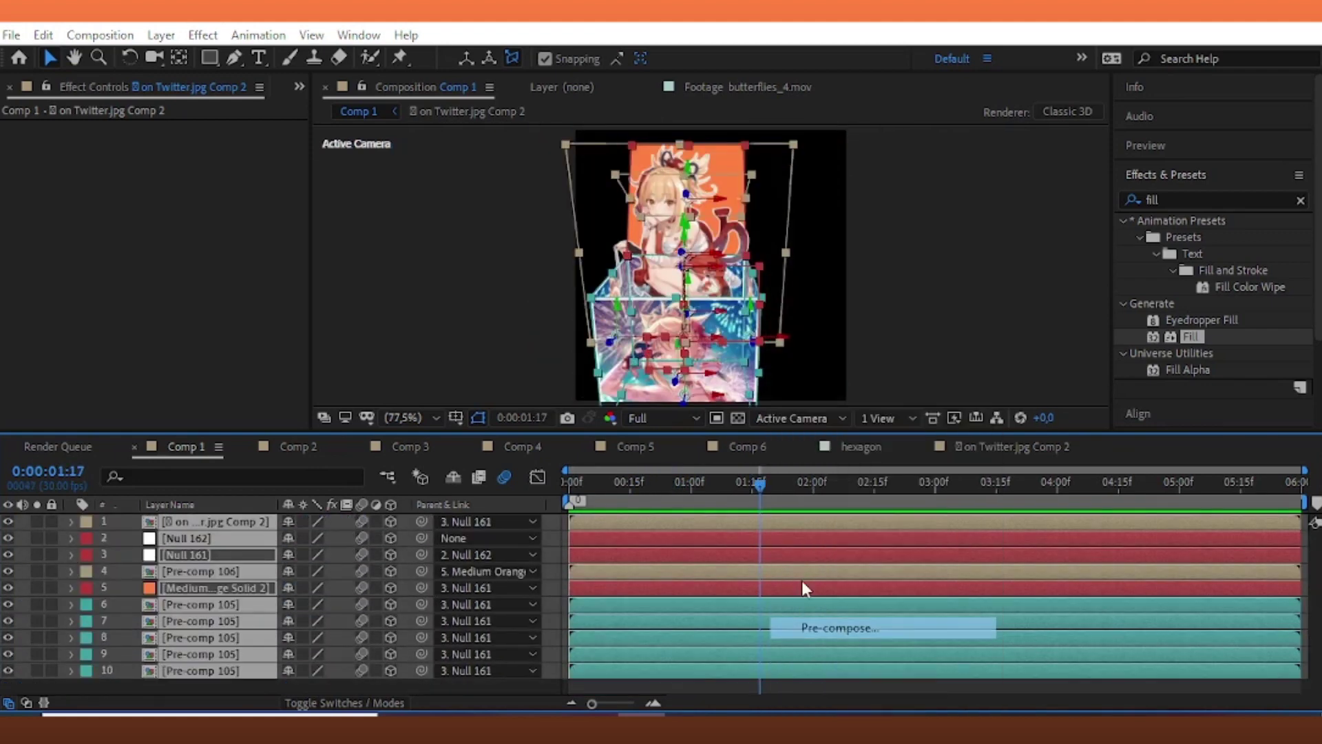
click(709, 477)
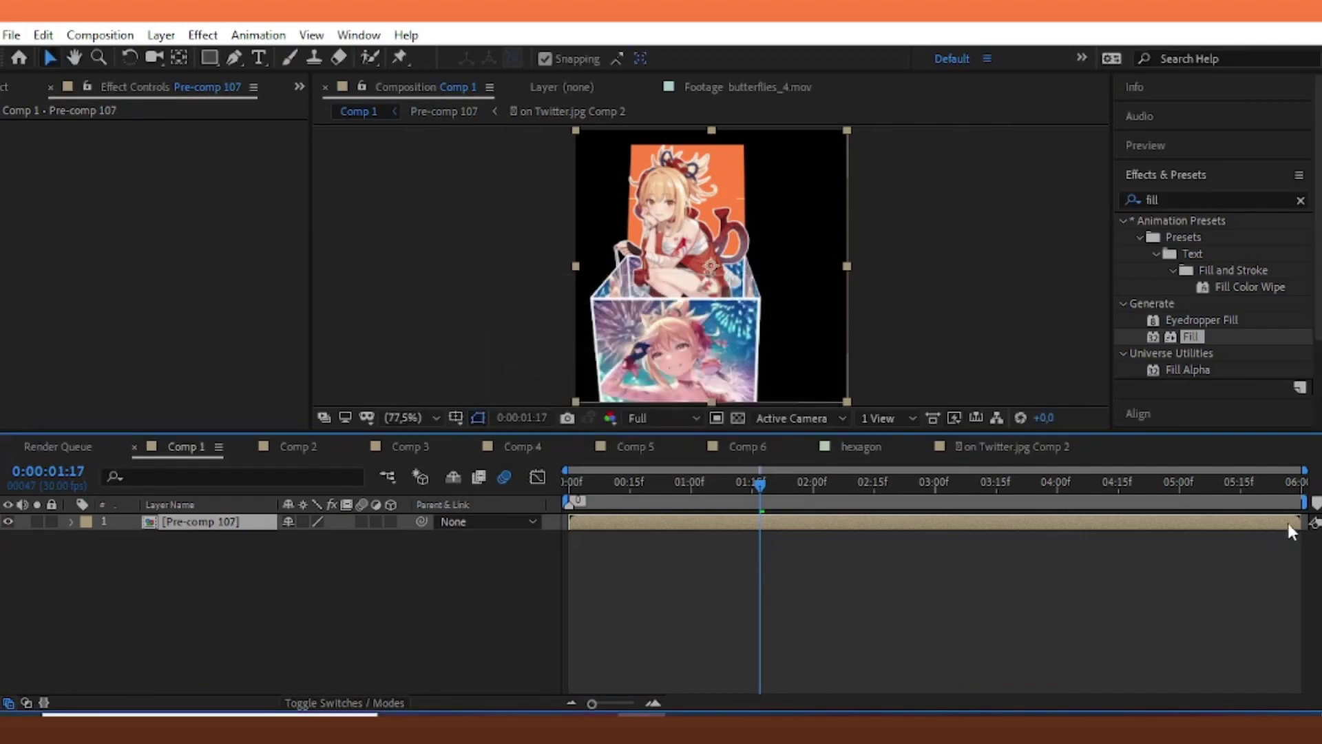
key(space)
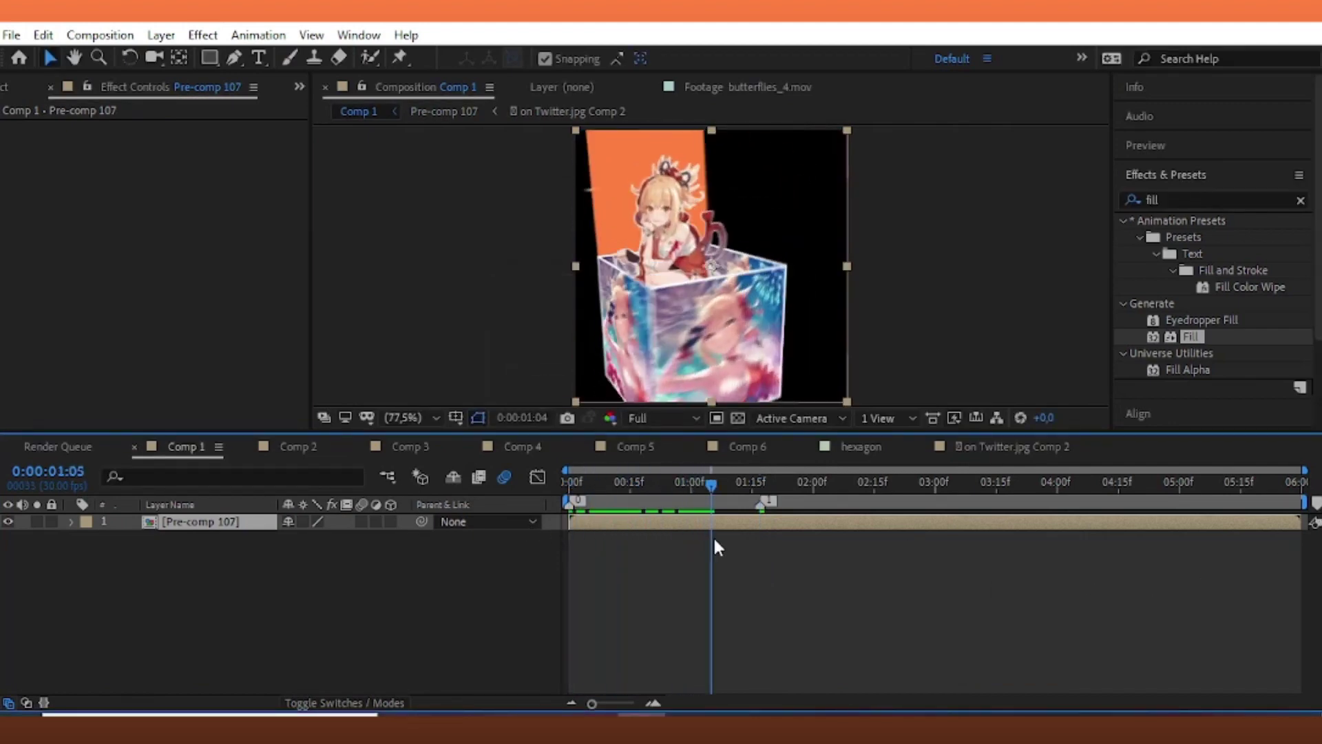
key(space)
click(161, 35)
- Create White Solid 106 and shape it into a thin vertical bar at X 311, about 91% tall
mouse_move(319, 59)
click(615, 79)
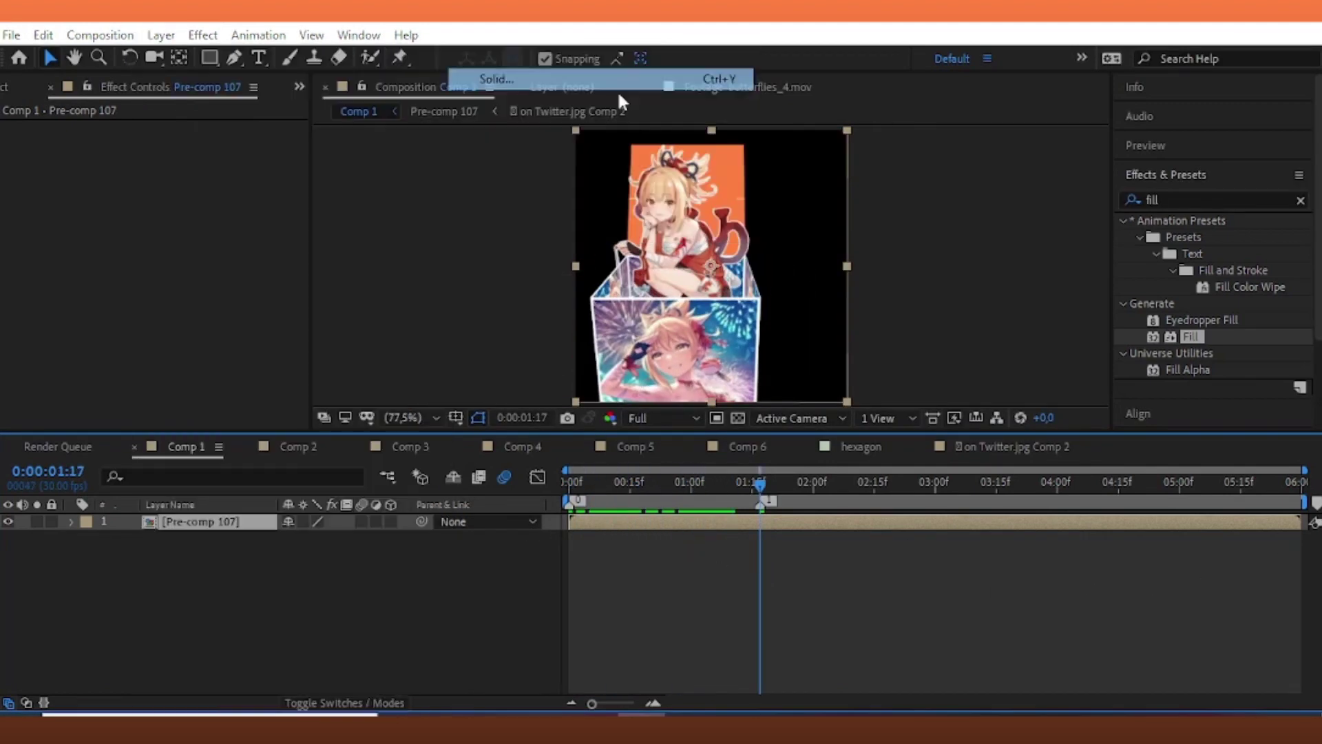
click(773, 562)
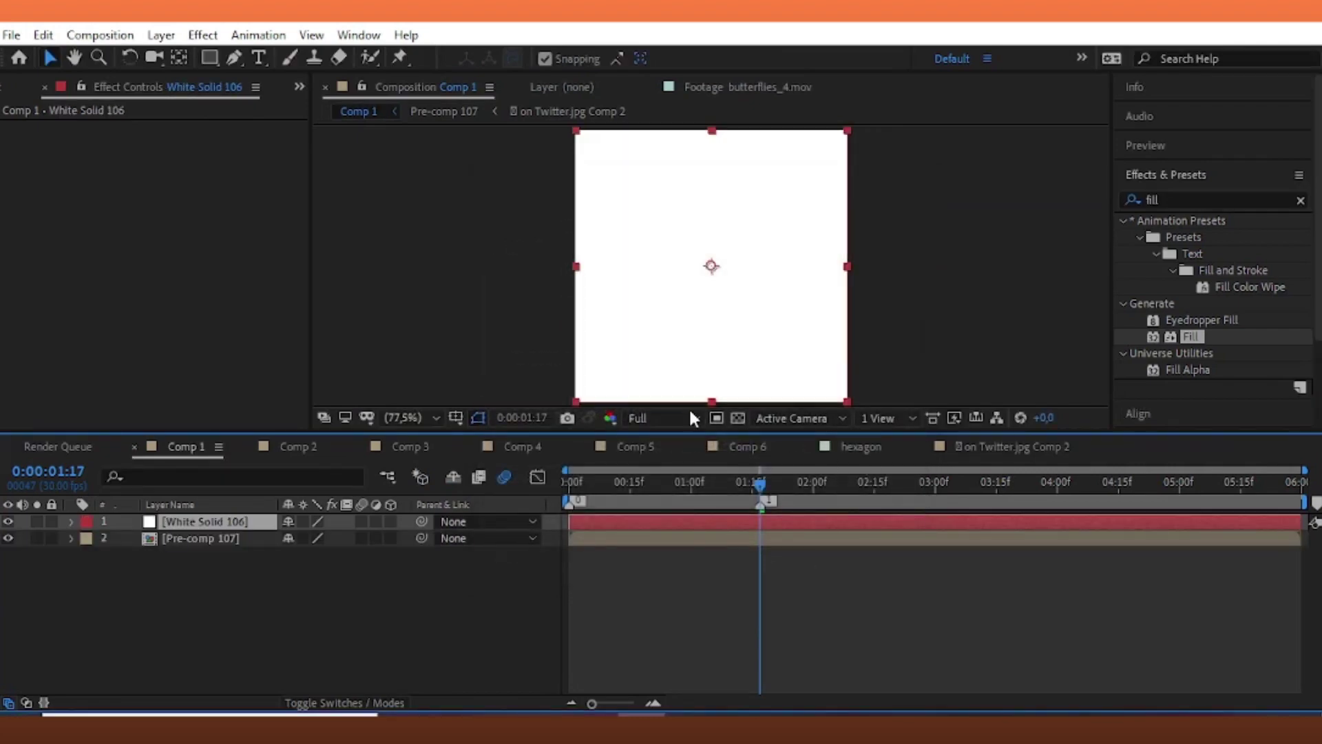
drag(846, 272, 725, 399)
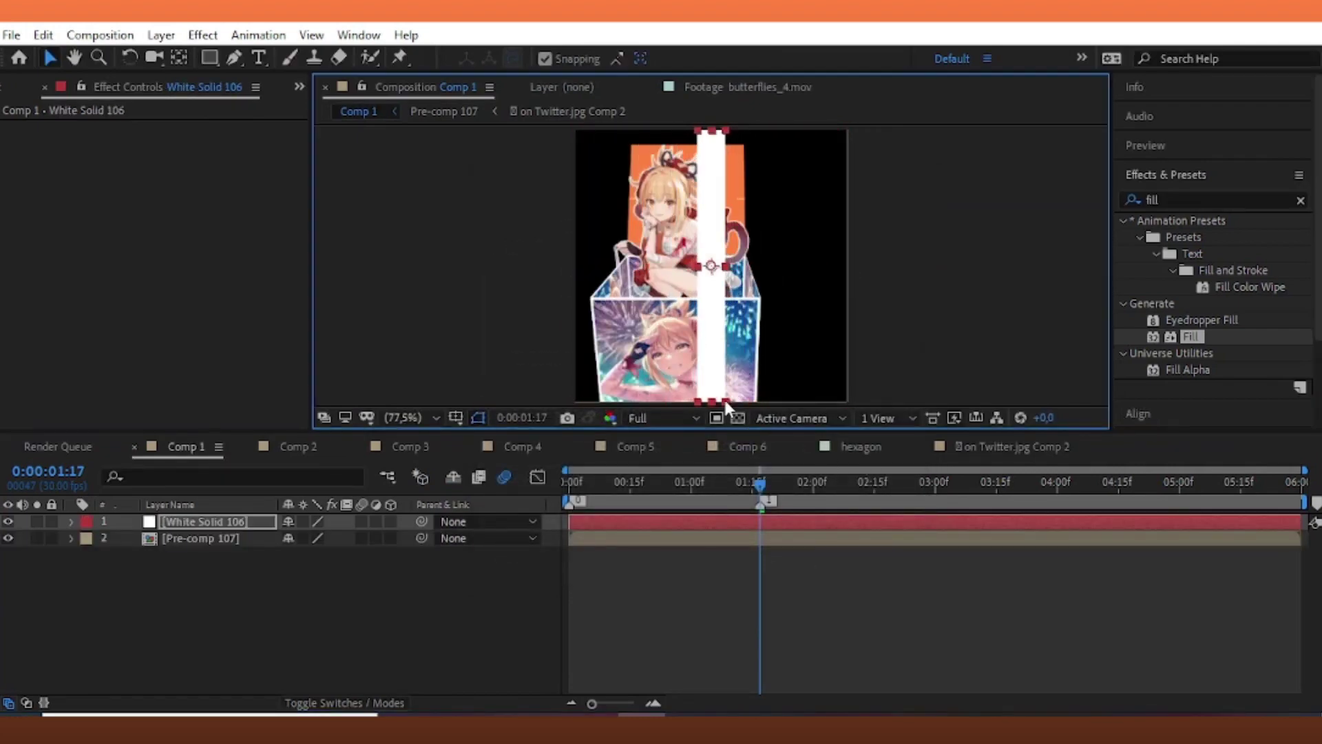
key(p)
drag(303, 538, 418, 534)
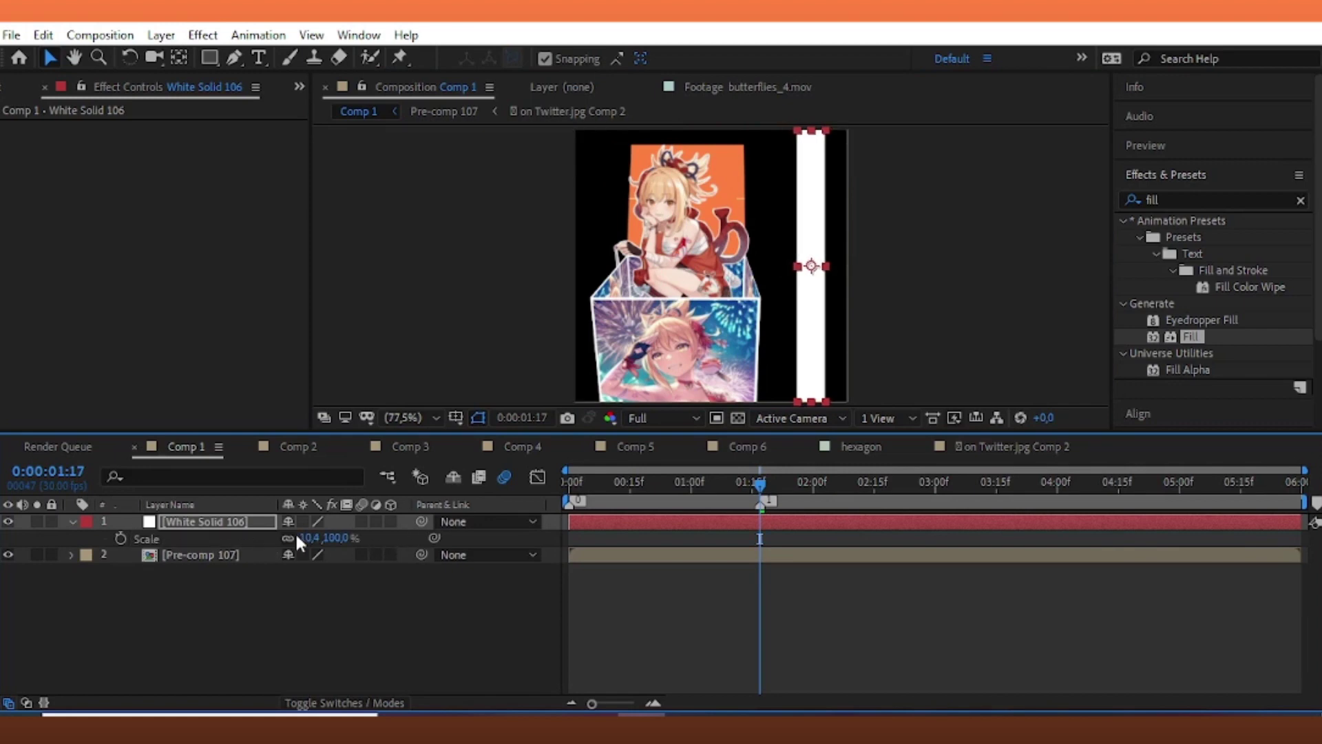
drag(334, 537, 318, 541)
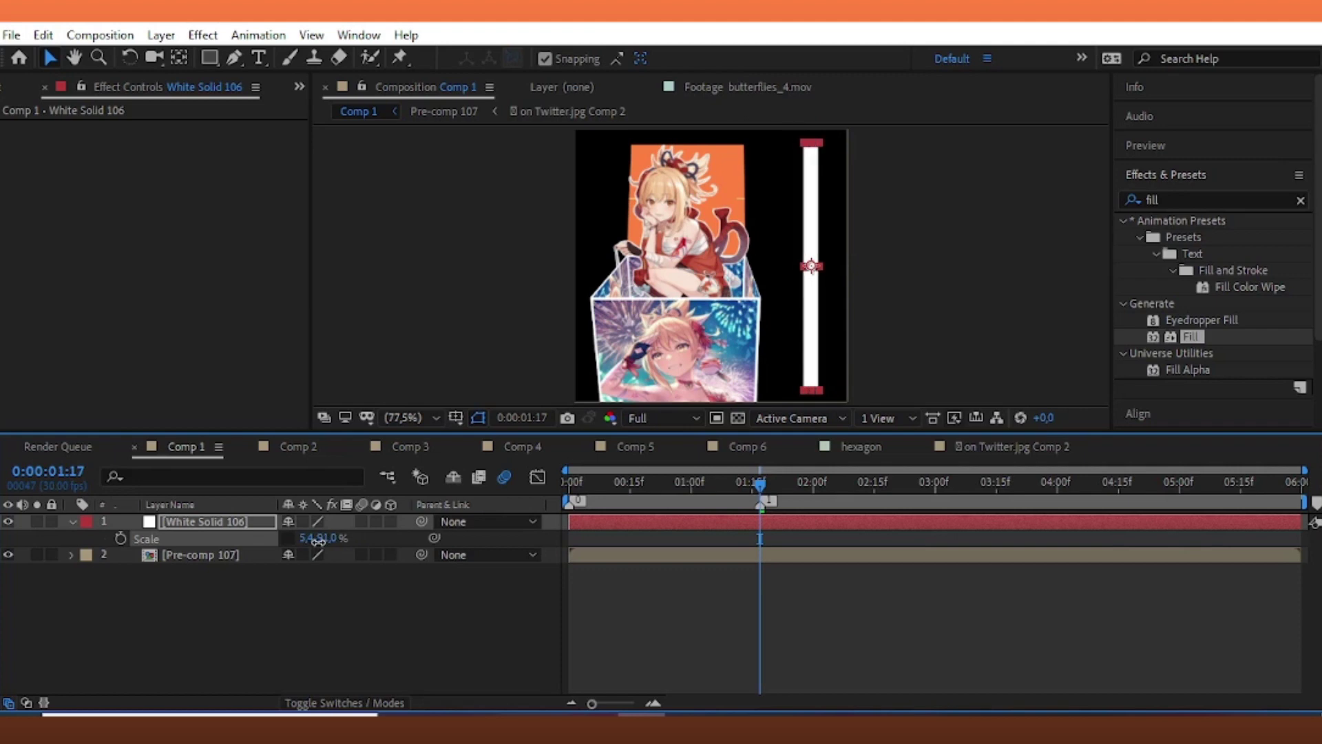
key(p)
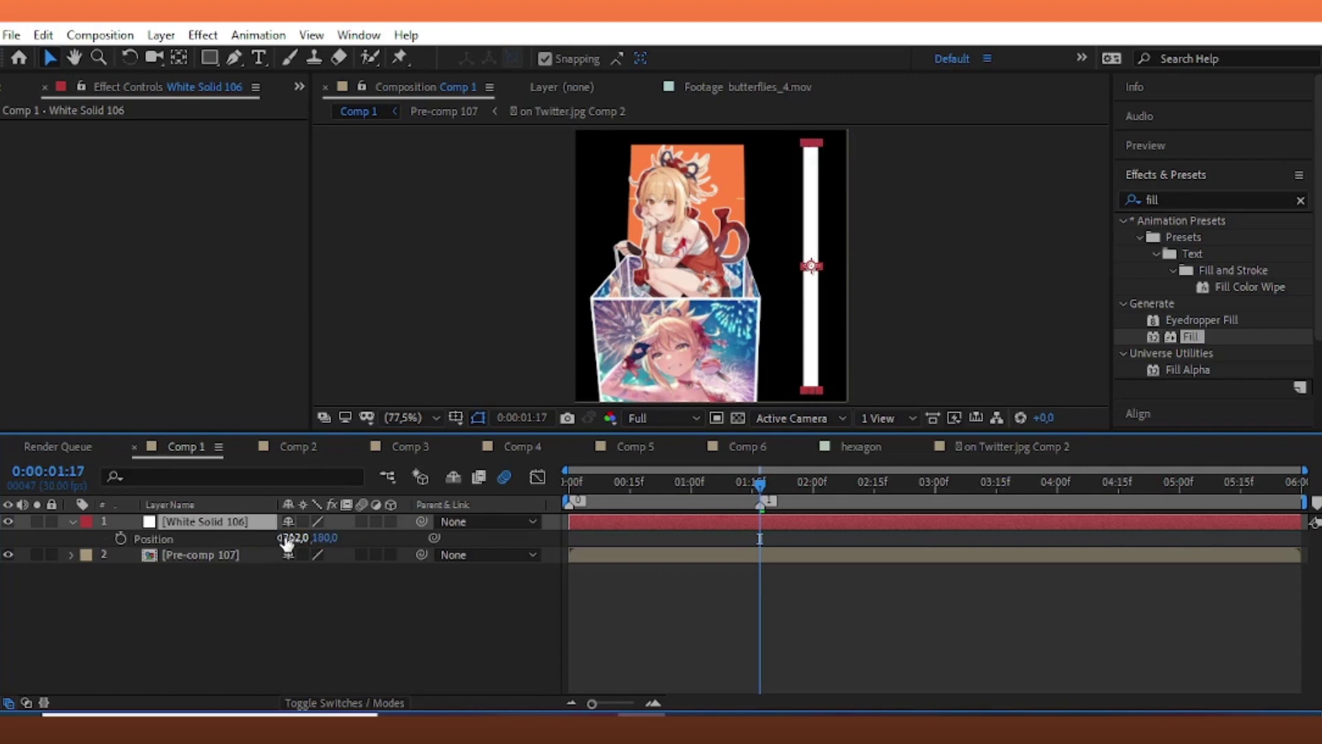
drag(287, 542, 297, 545)
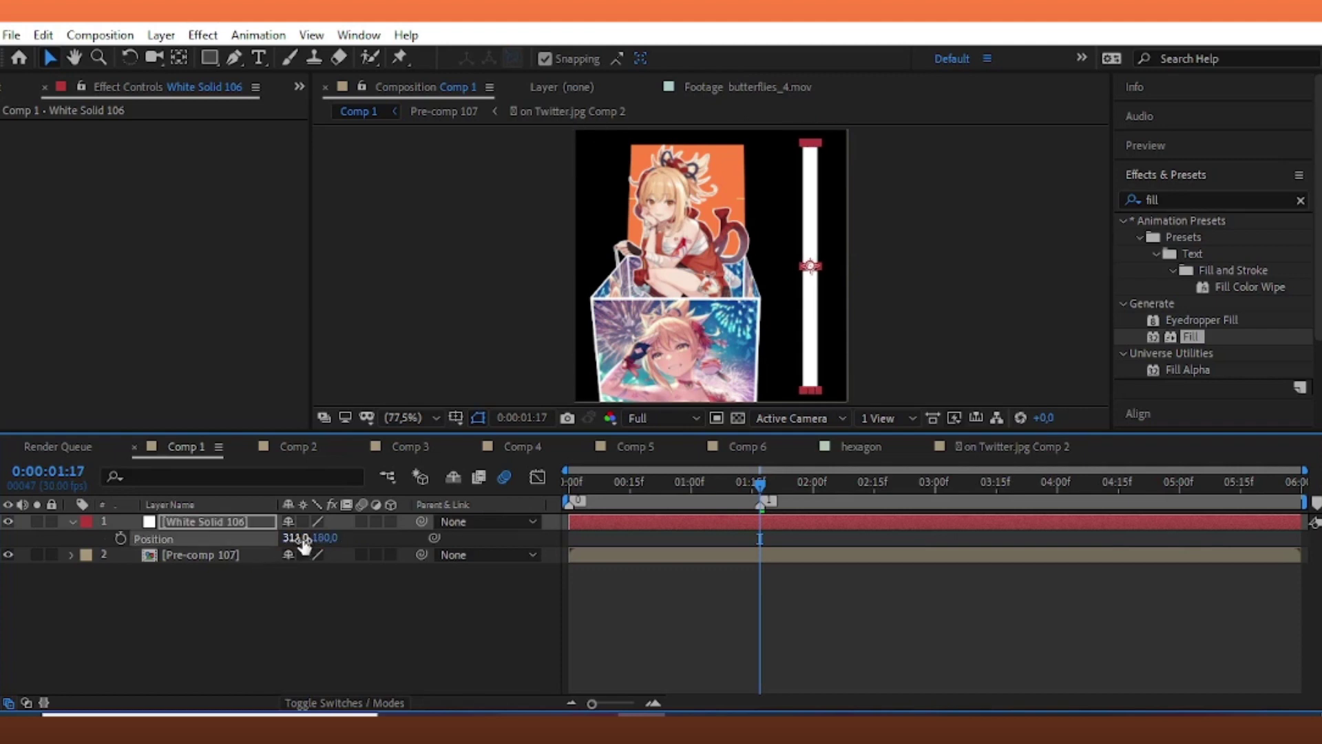
- Duplicate the white bar, narrow the copy, and apply Fill Alpha to it
key(ctrl+d)
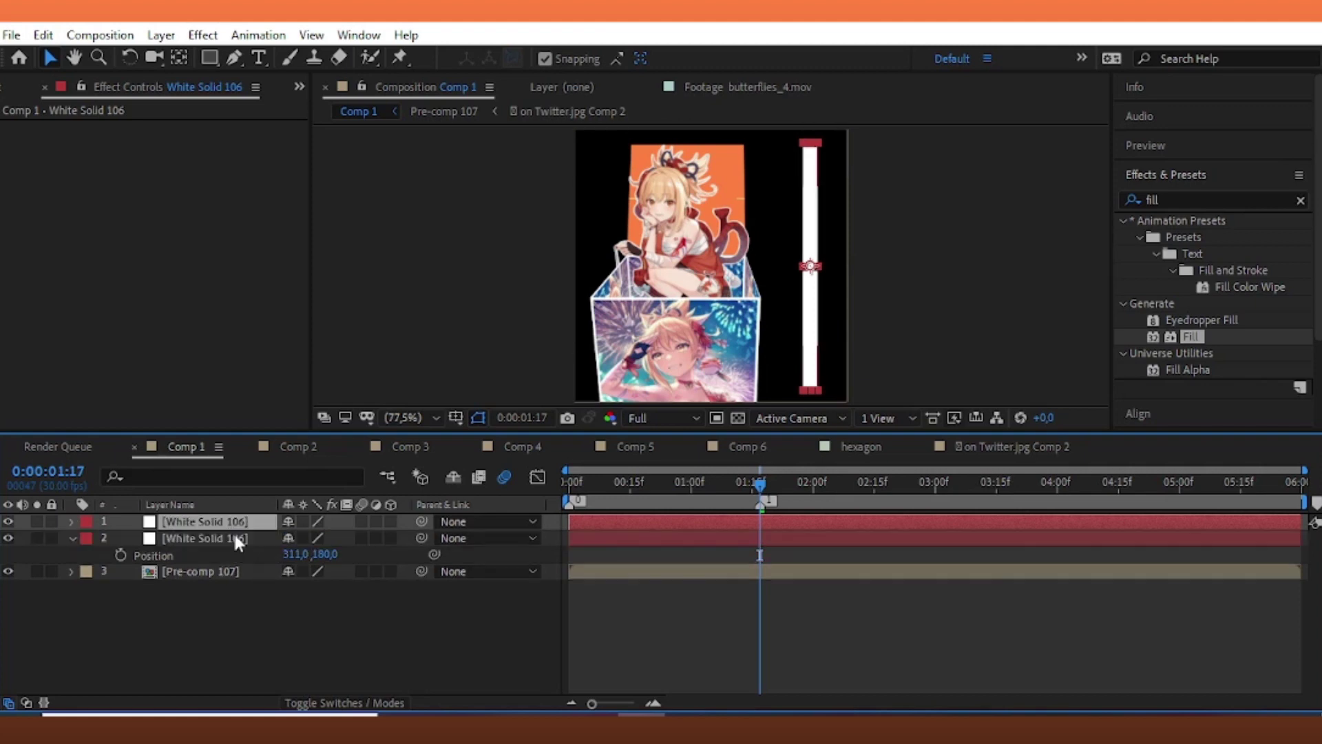
key(s)
drag(305, 541, 309, 550)
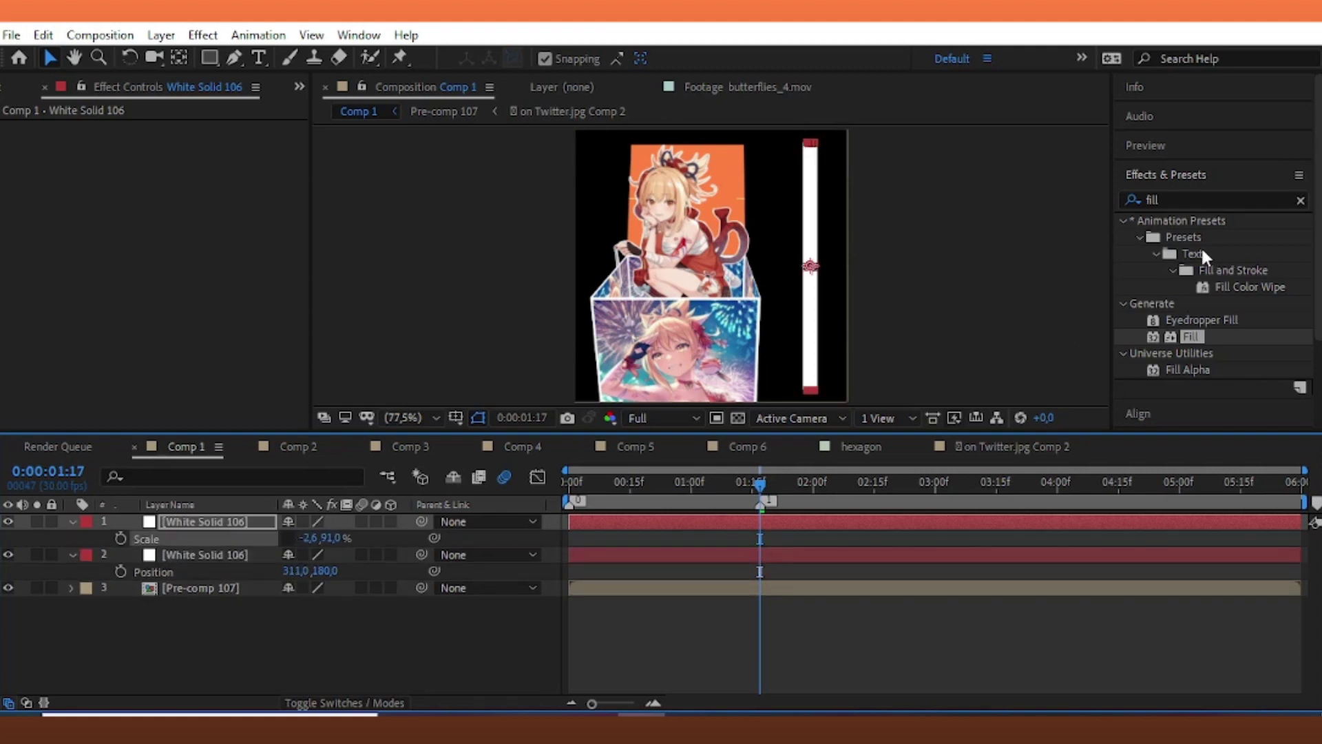
double_click(1190, 372)
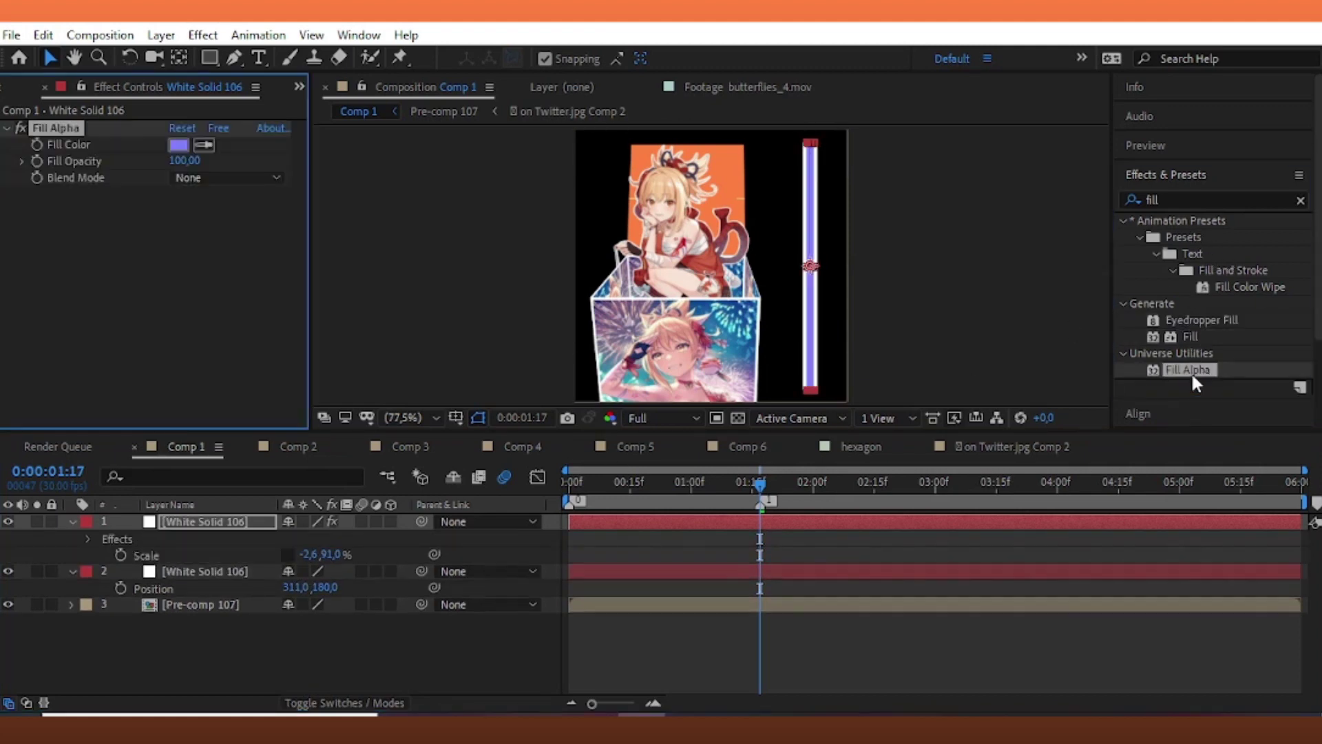
drag(308, 554, 313, 563)
- Set the Fill Alpha colour to orange and the copy's Scale X to 2.0
click(175, 146)
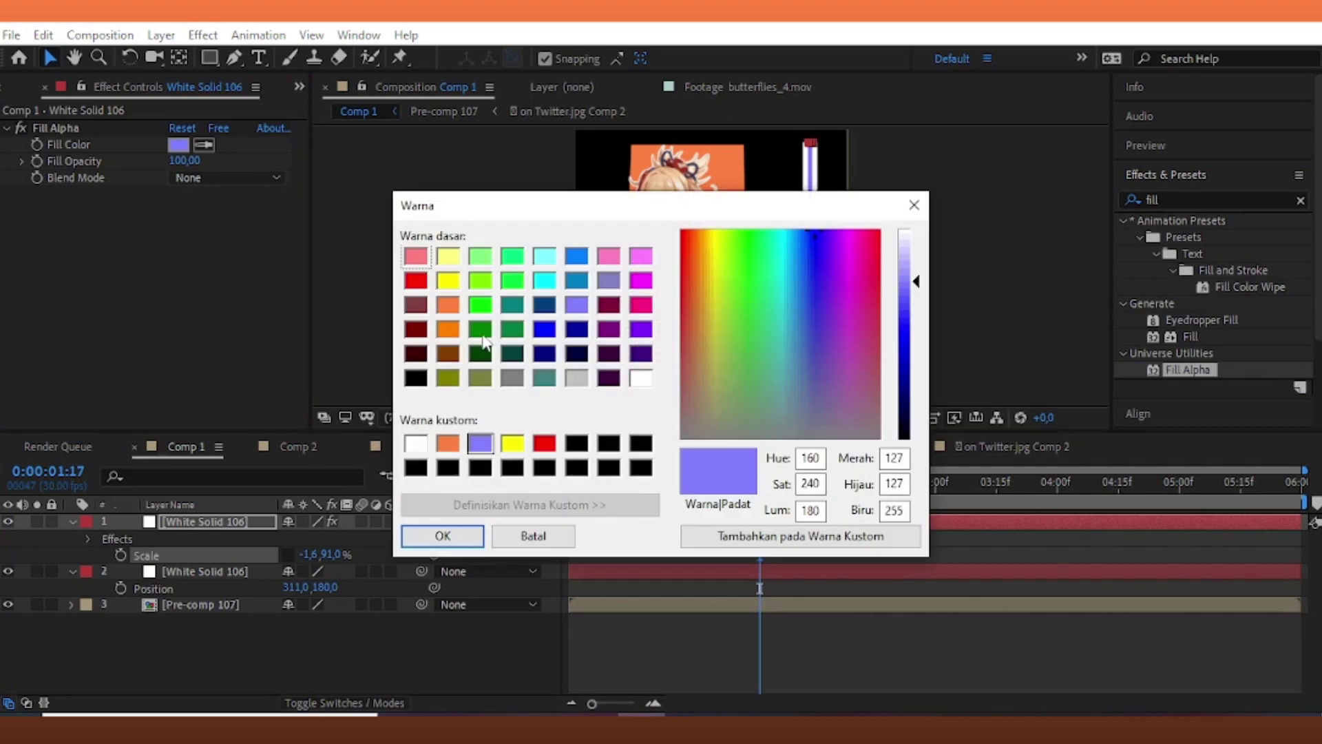
click(449, 306)
click(443, 536)
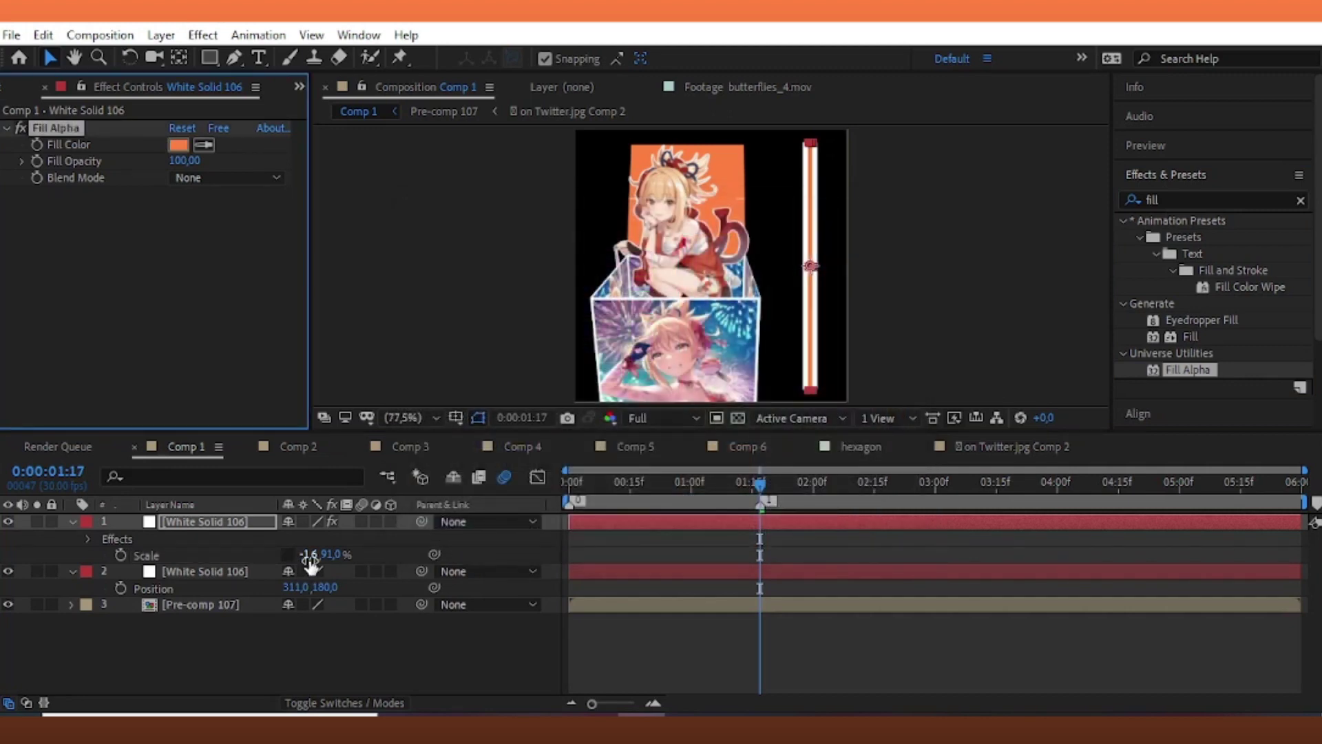
click(310, 555)
text(2)
key(Return)
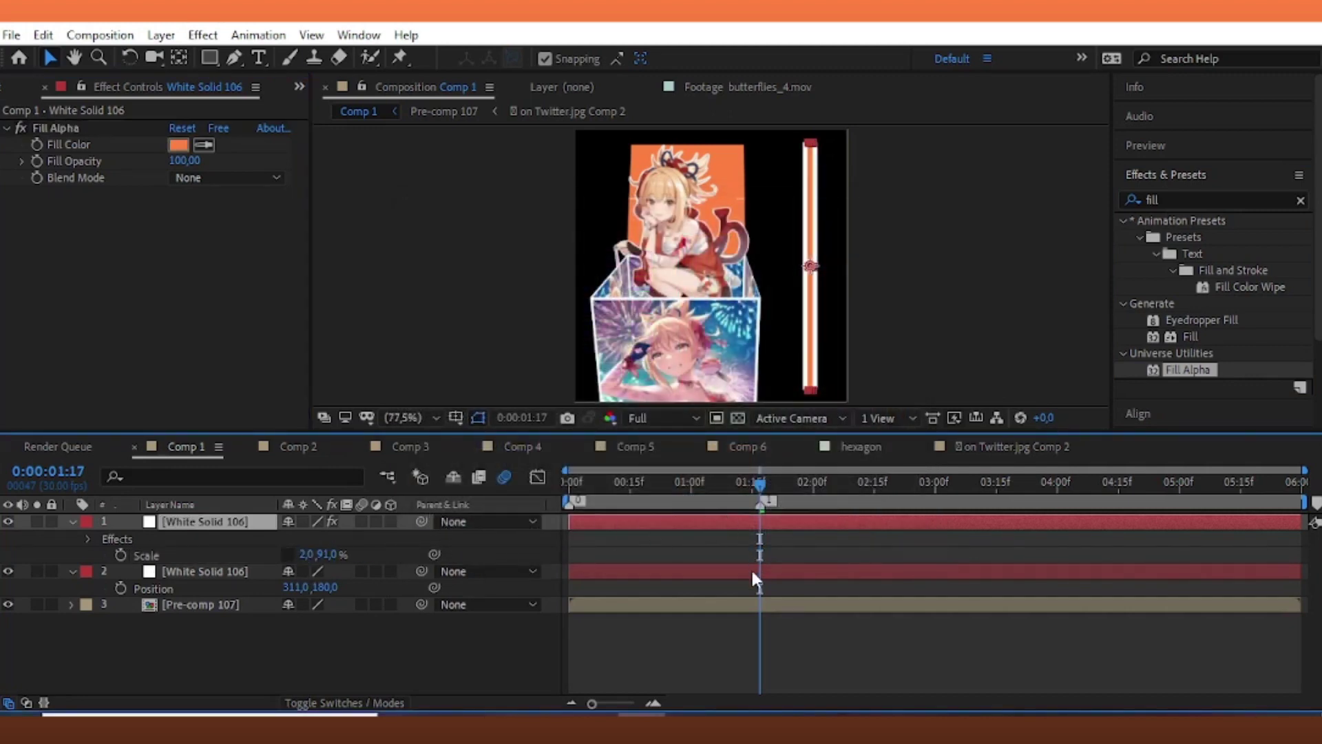
key(ctrl+shift+a)
click(71, 522)
click(71, 538)
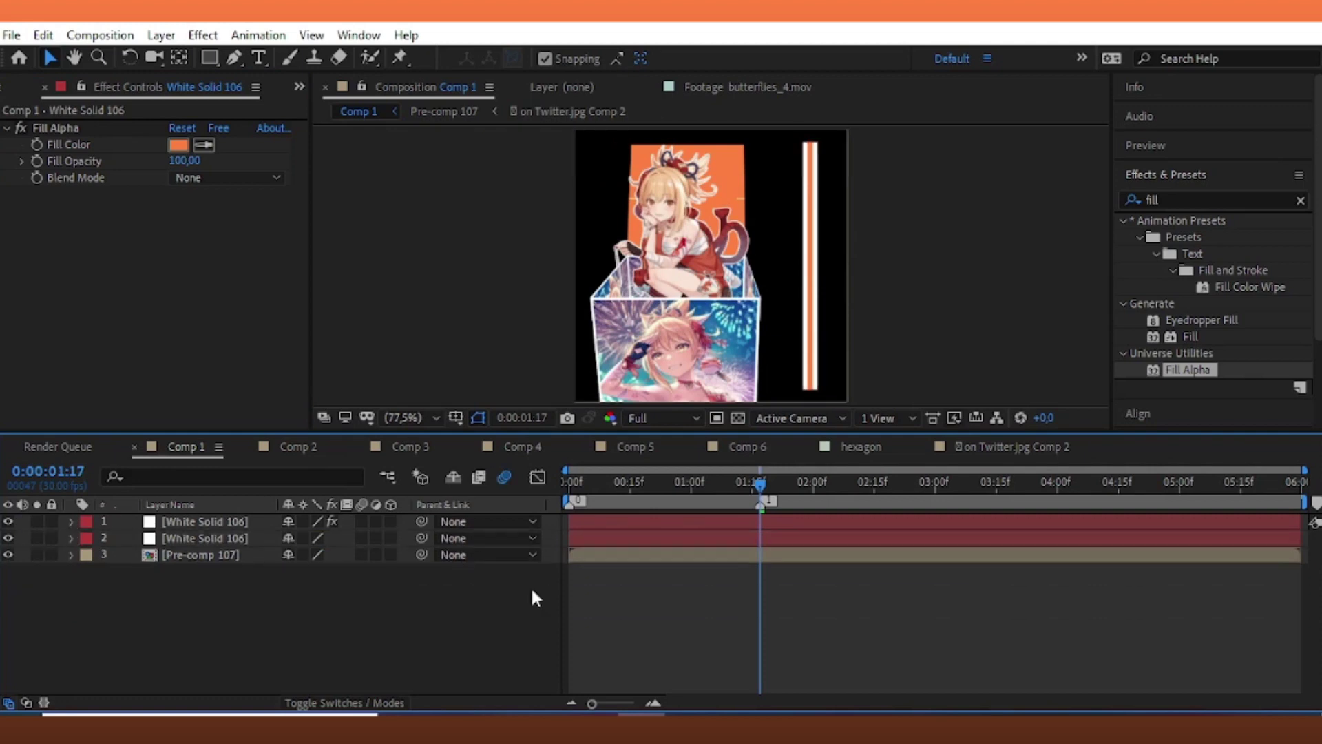
- Save, then create a new white solid masked into a large circle with the Ellipse tool
key(ctrl+s)
click(161, 34)
mouse_move(183, 53)
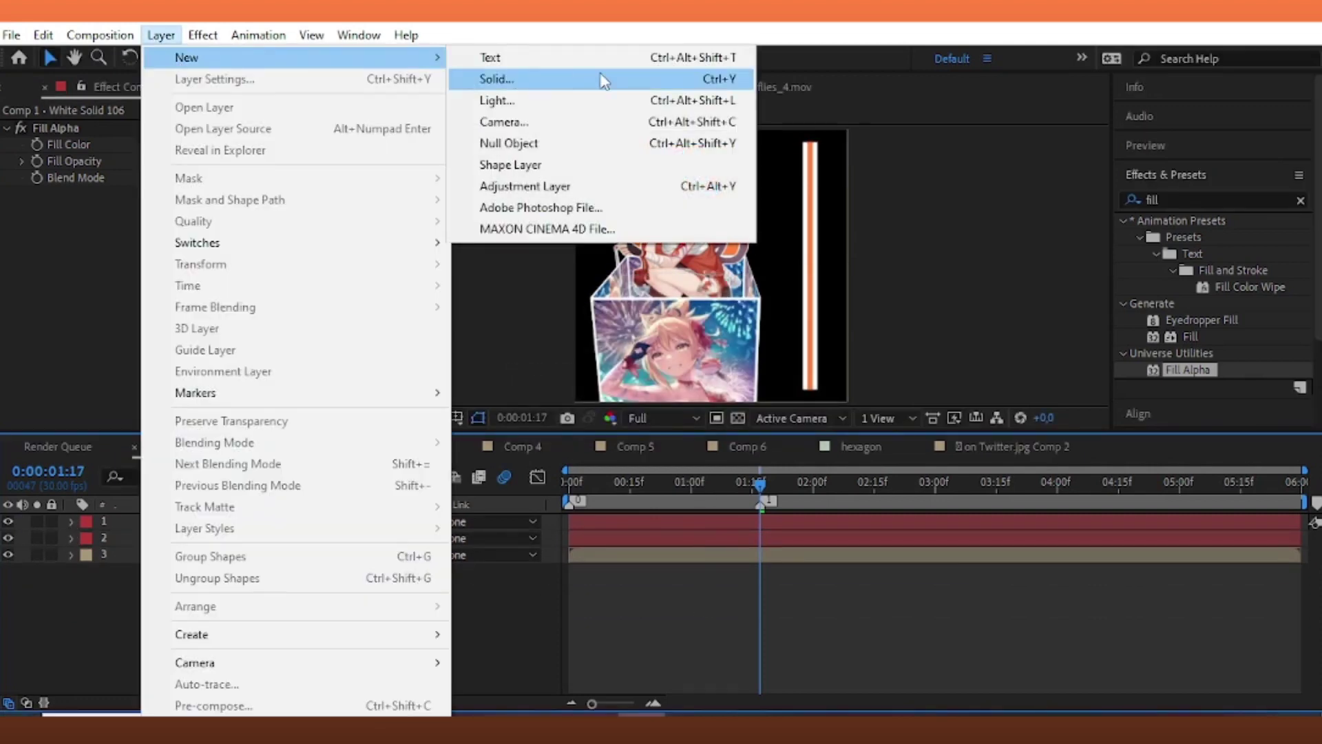
click(600, 77)
click(758, 564)
drag(210, 57, 296, 97)
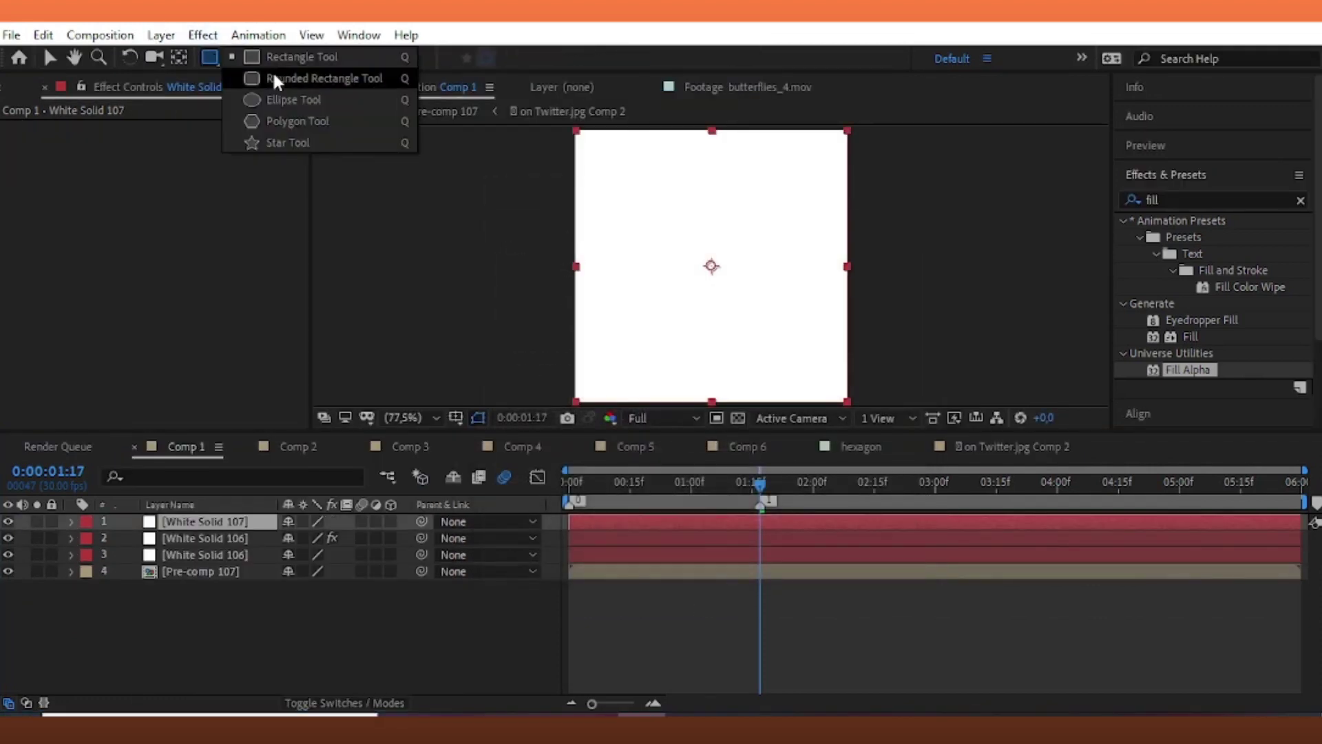
drag(575, 128, 846, 398)
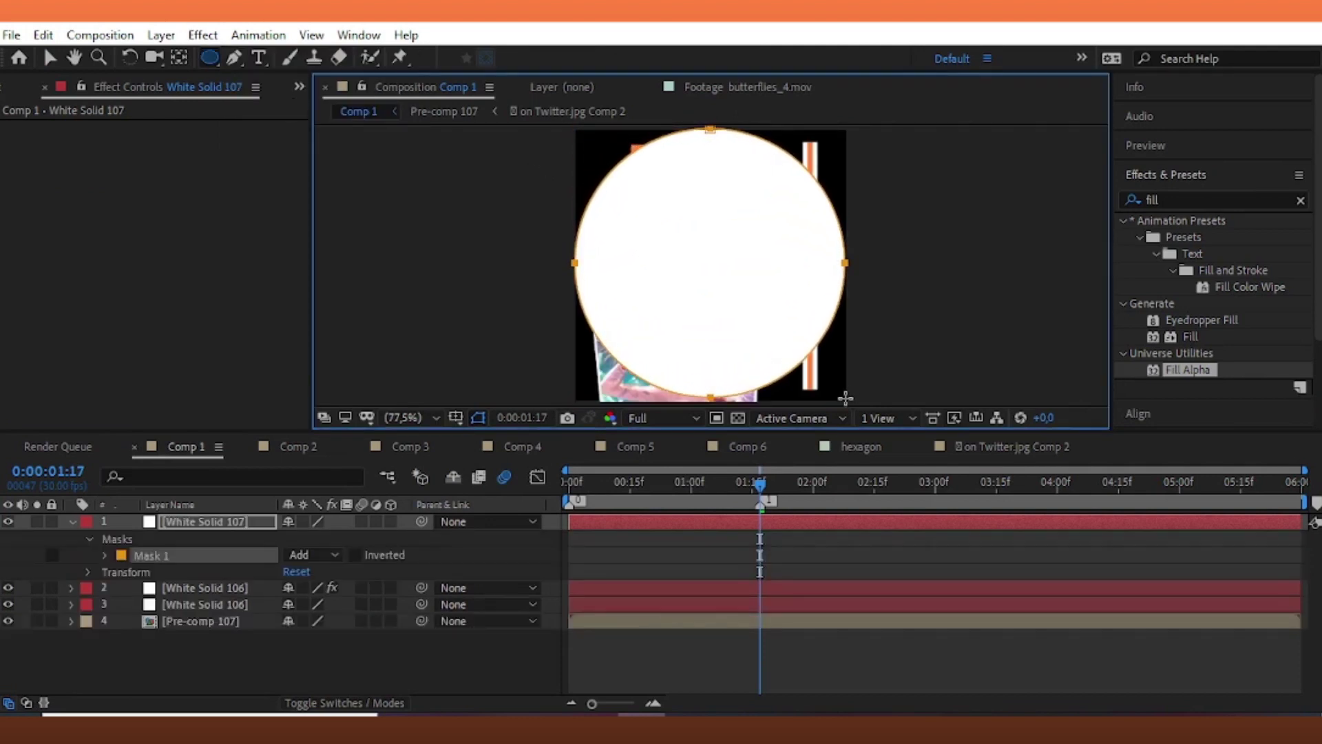
- Shrink the circle to 11% and place it at 310,120 atop the bar
key(v)
key(s)
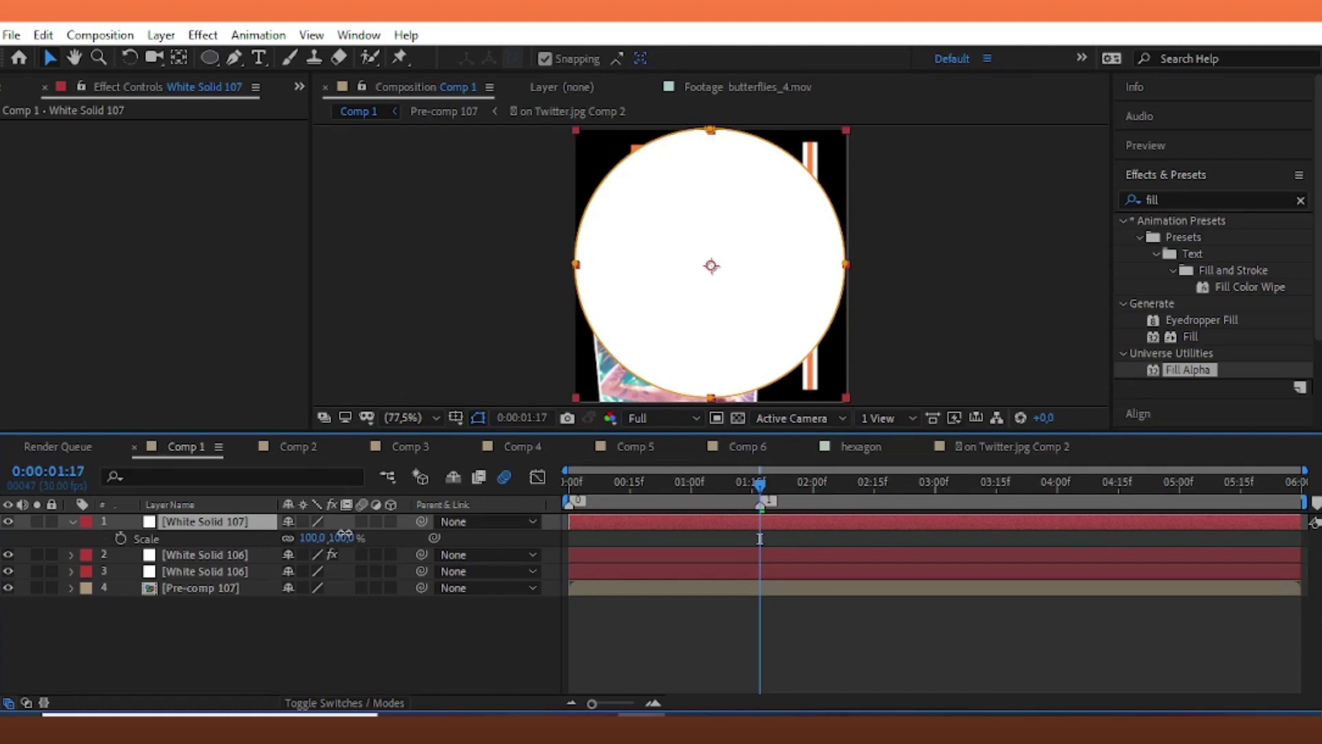
drag(344, 536, 295, 571)
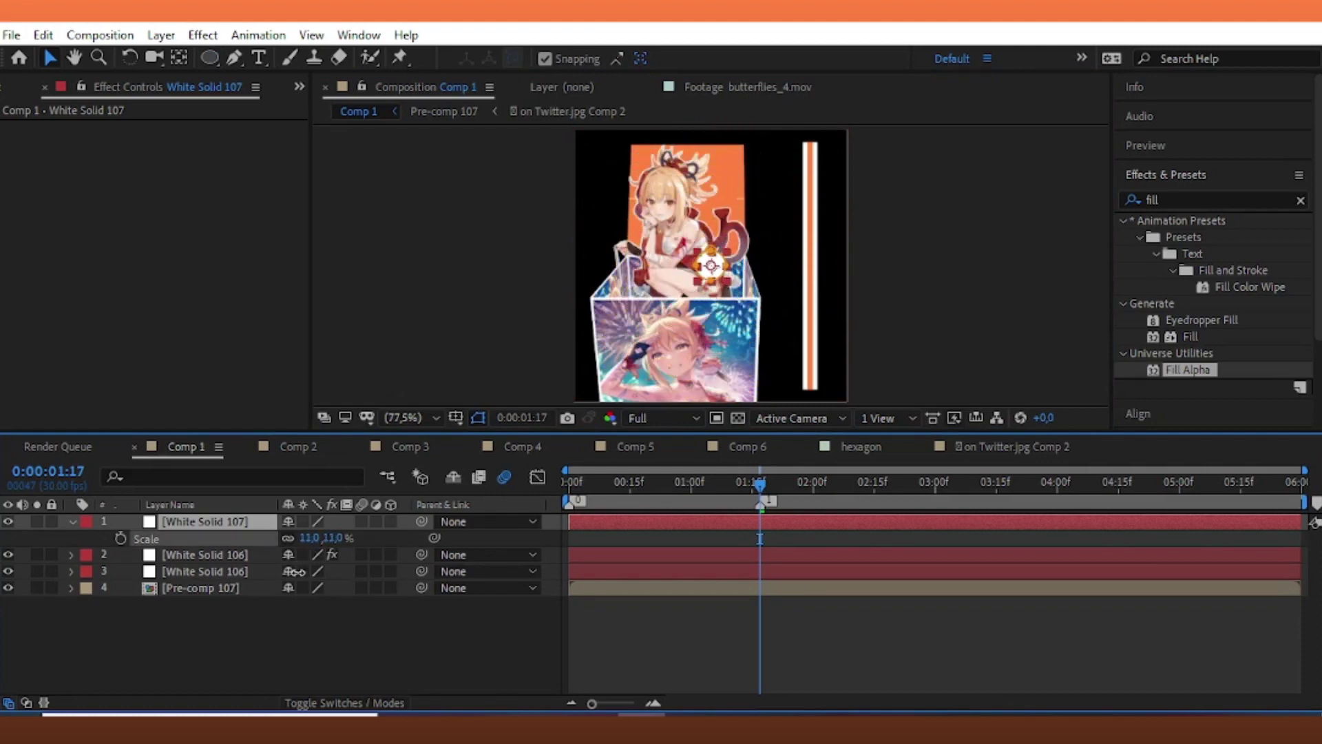
key(p)
drag(295, 538, 436, 542)
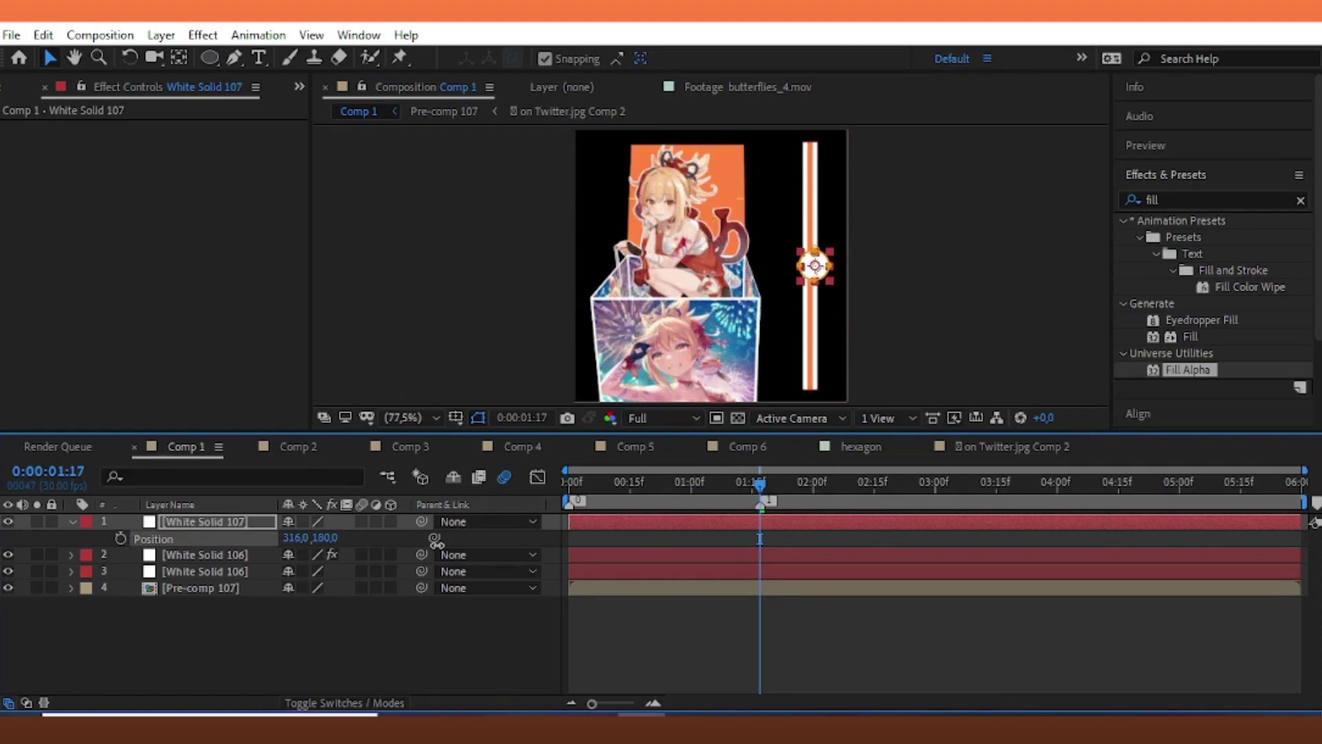
drag(334, 544, 186, 536)
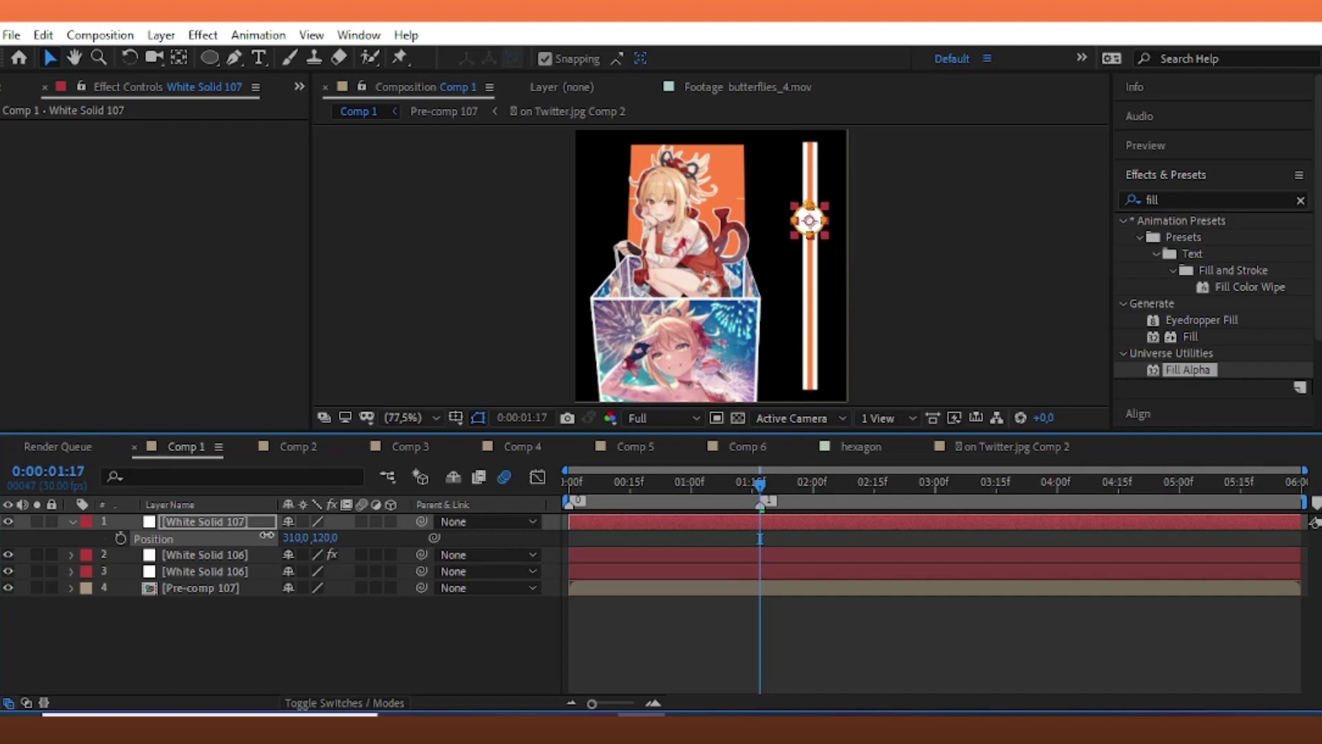
- Keyframe White Solid 107's Position from Y 317 at 0 up to Y 44 at 1:17
key(space)
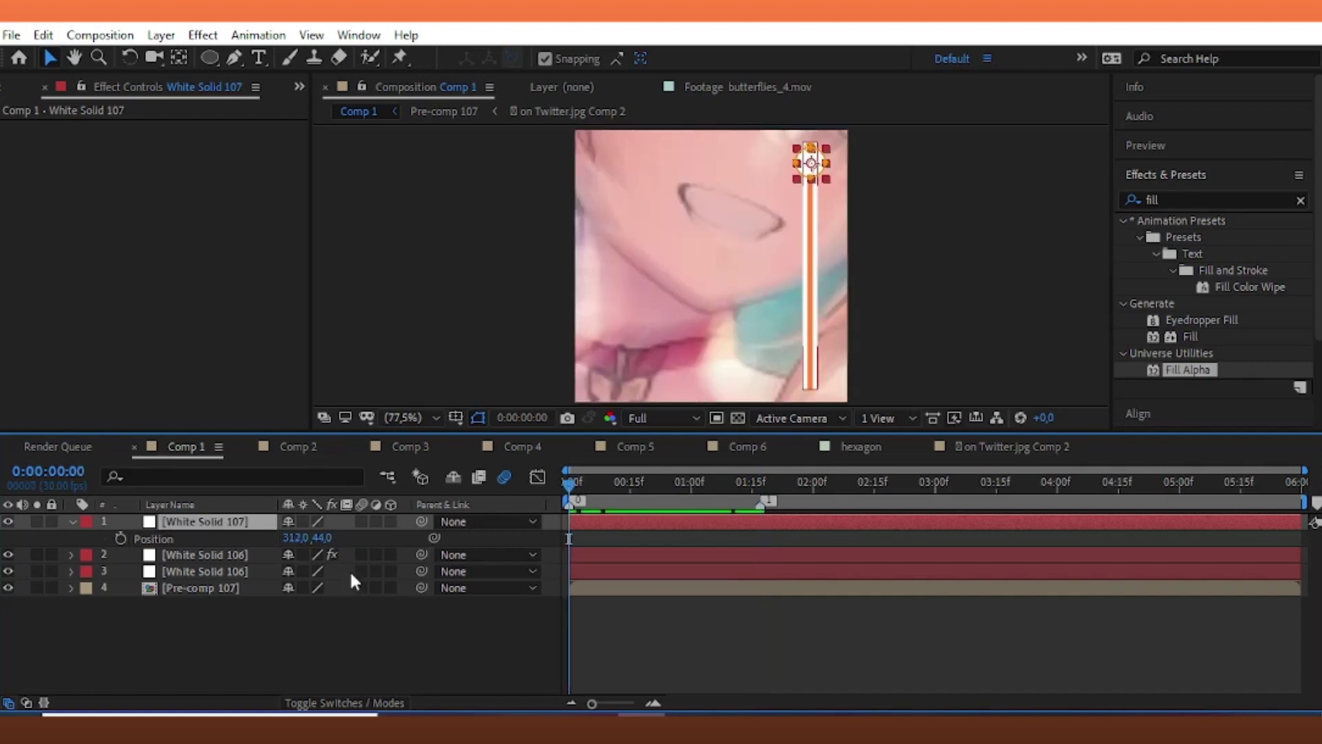
key(alt+shift+p)
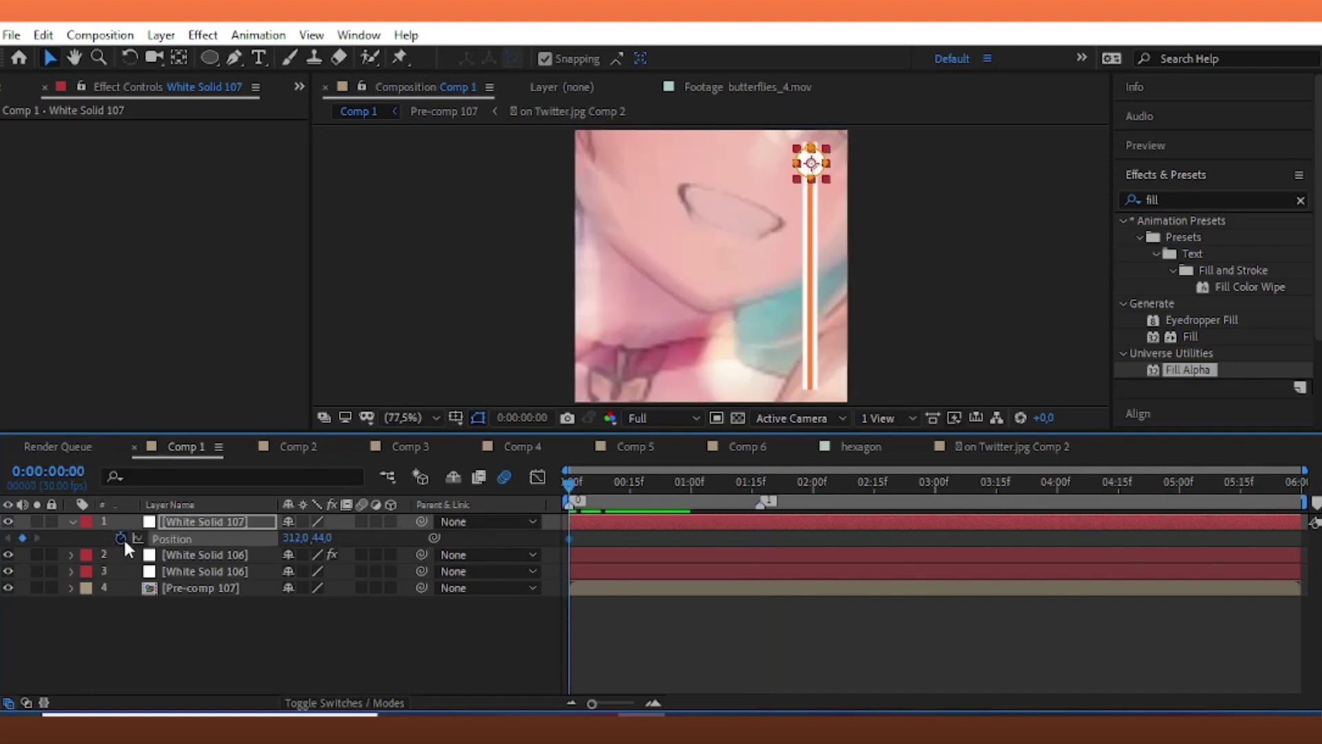
key(space)
mouse_move(323, 538)
mouse_down()
mouse_move(365, 539)
mouse_move(352, 542)
mouse_up()
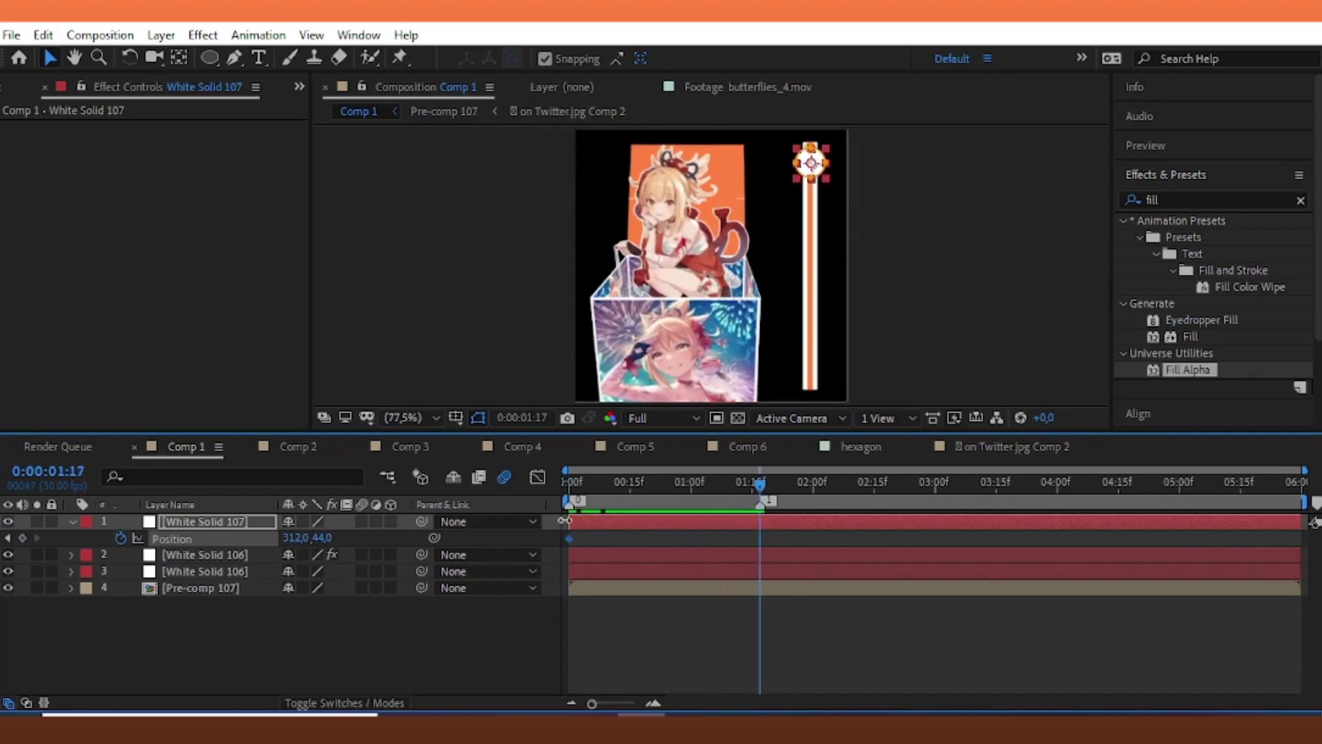
key(Home)
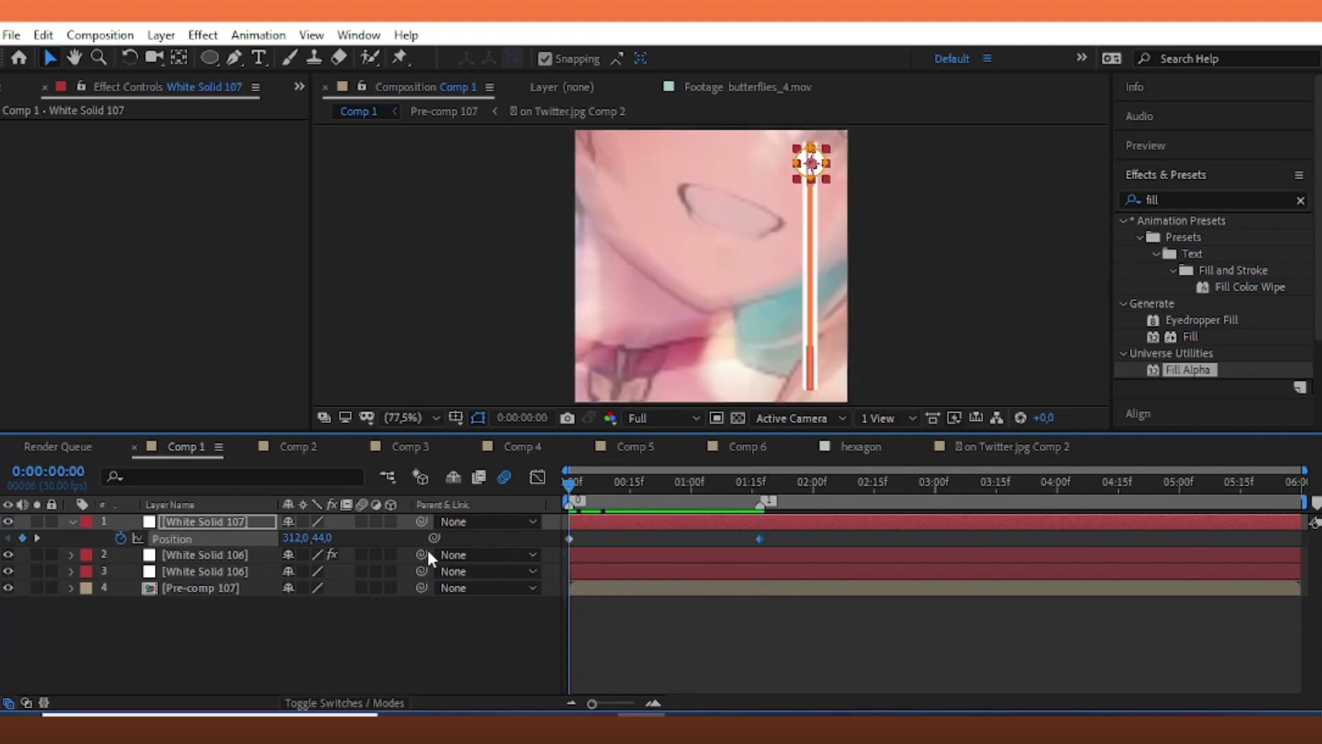
drag(326, 539, 576, 559)
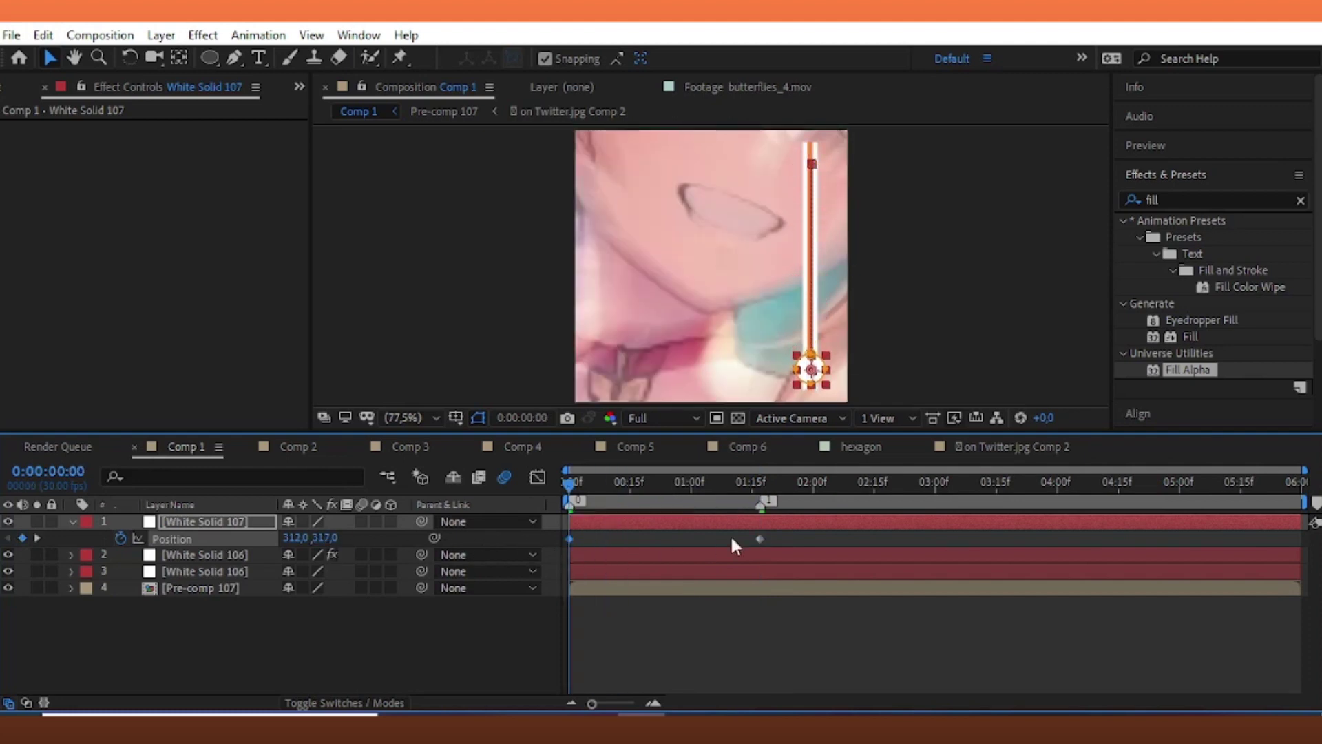
- Pull the knob keyframes' speed-graph influence handles inward for a sharp mid-move peak, then preview
drag(797, 535, 562, 552)
click(537, 476)
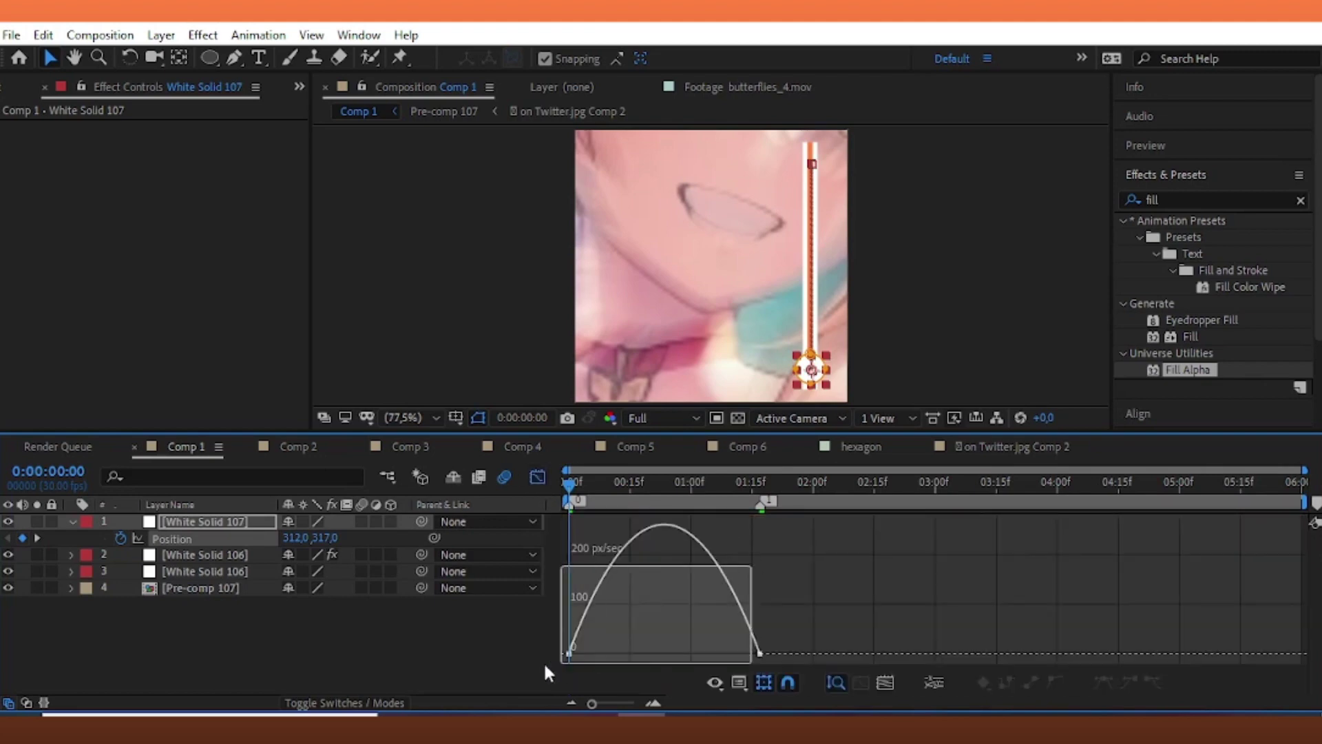
drag(544, 661, 546, 660)
mouse_move(815, 622)
mouse_down()
mouse_move(579, 658)
mouse_move(684, 649)
mouse_up()
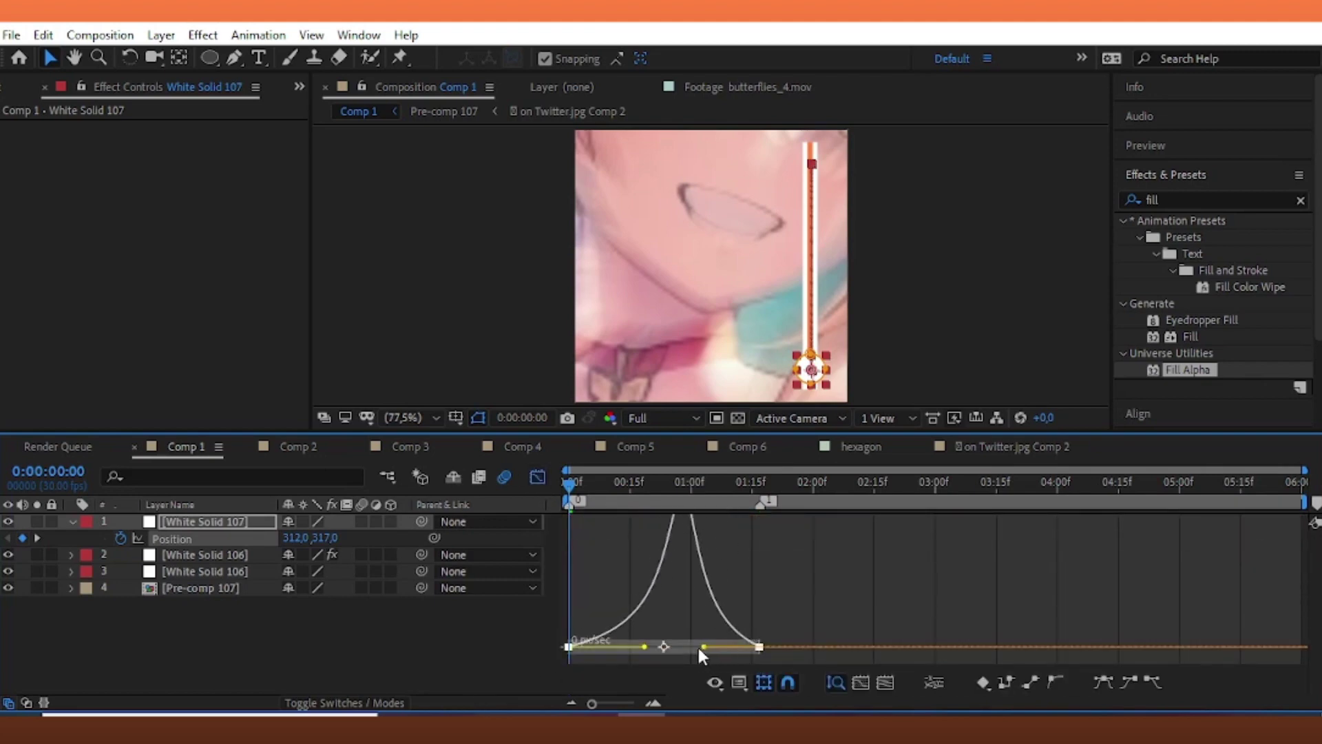
key(space)
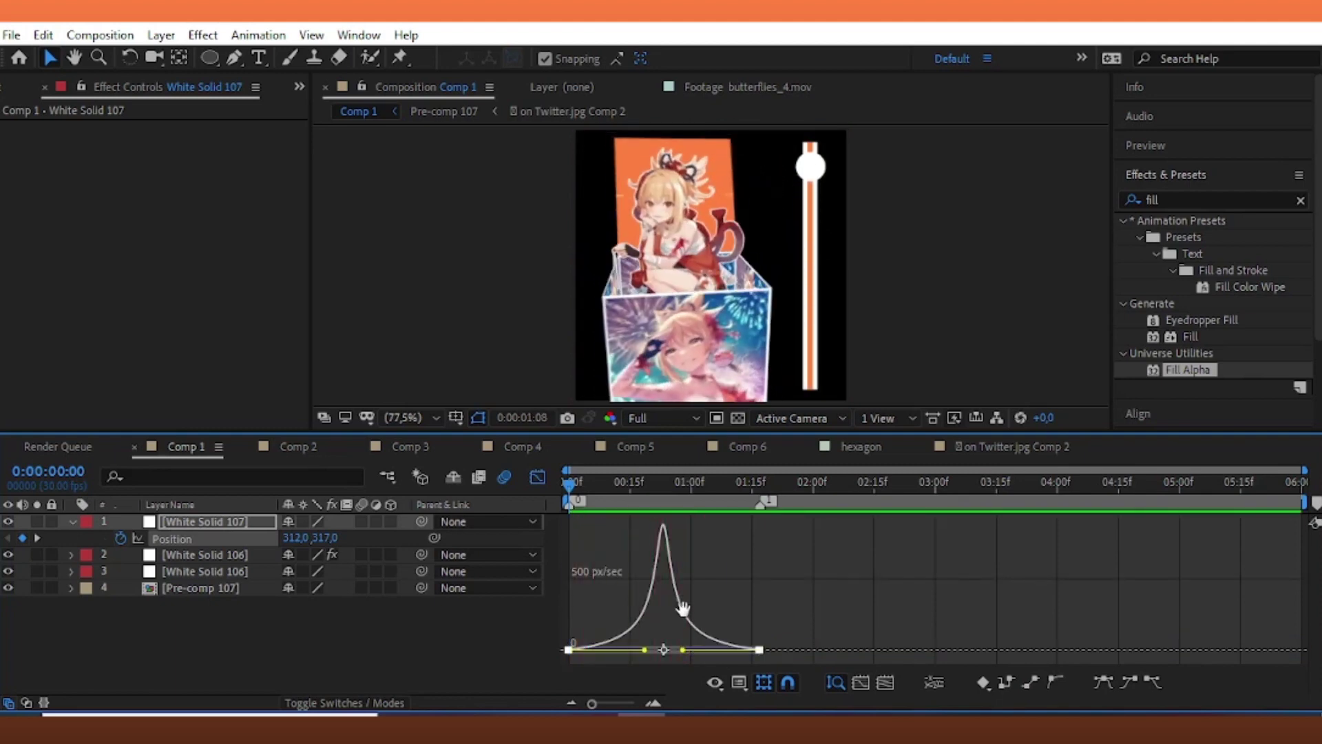
- Preview the animation and scrub to 0:00:00:18 to inspect the knob mid-move
key(space)
key(shift+F3)
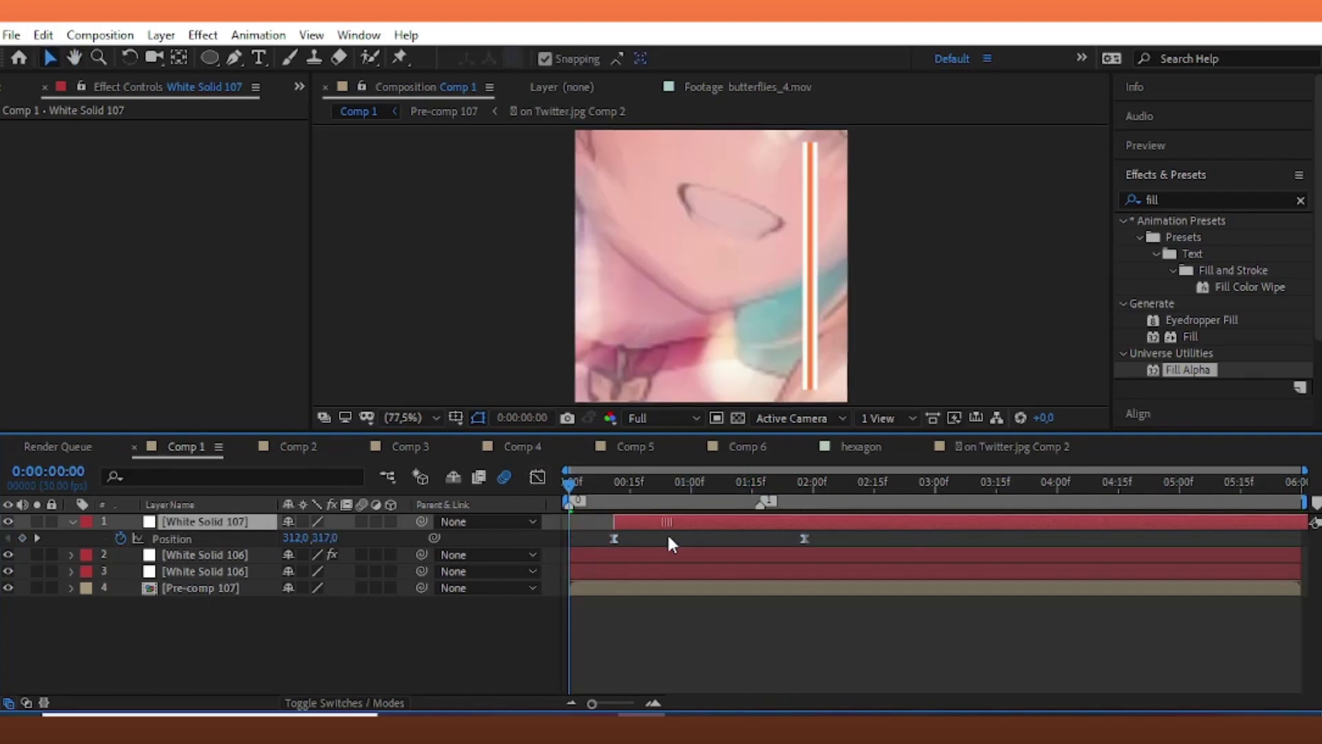
key(space)
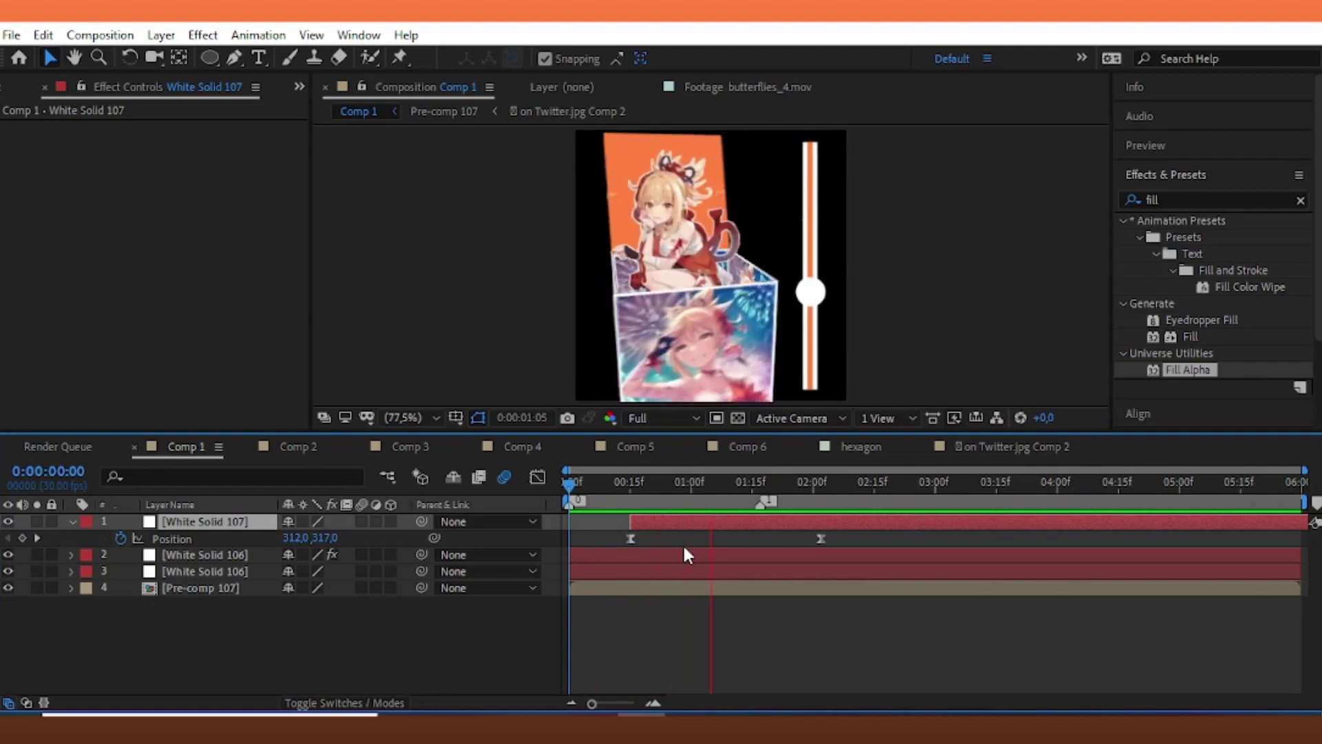
mouse_move(675, 498)
mouse_down()
mouse_move(612, 515)
mouse_move(643, 527)
mouse_up()
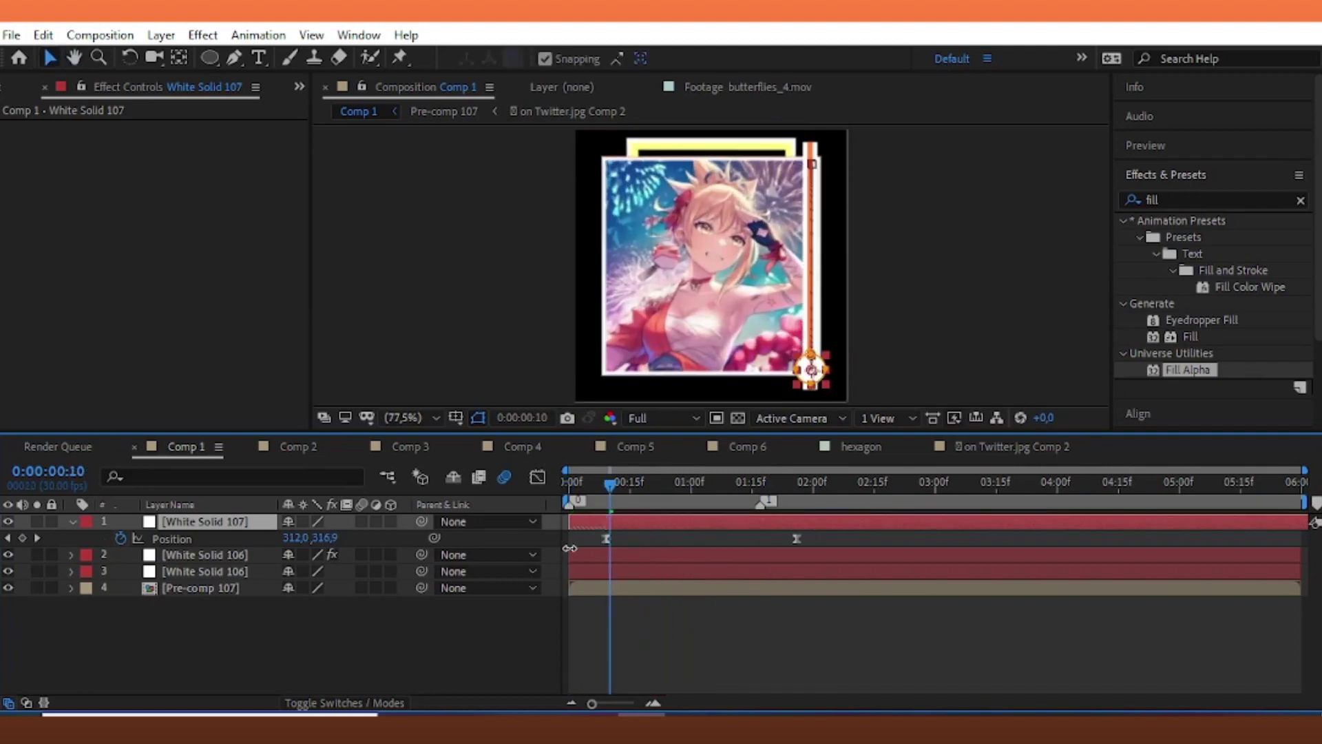
click(562, 492)
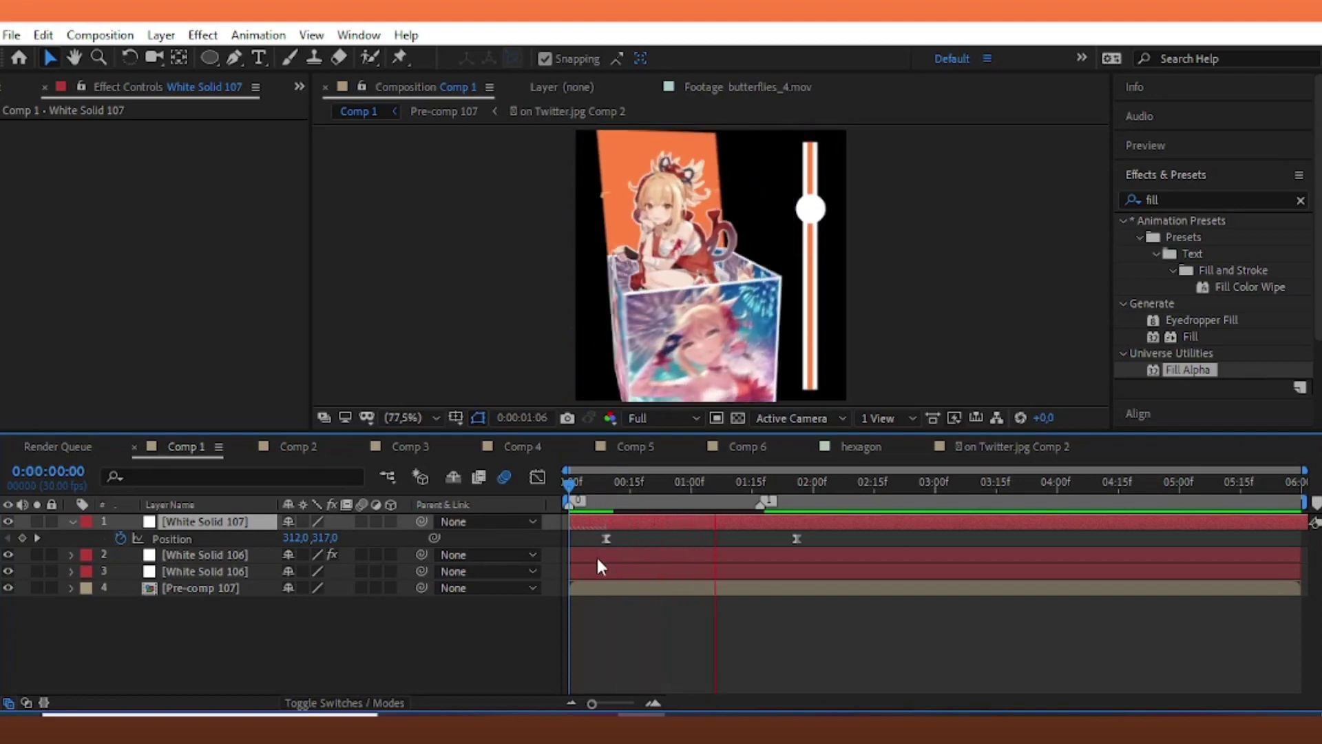
drag(675, 527, 642, 506)
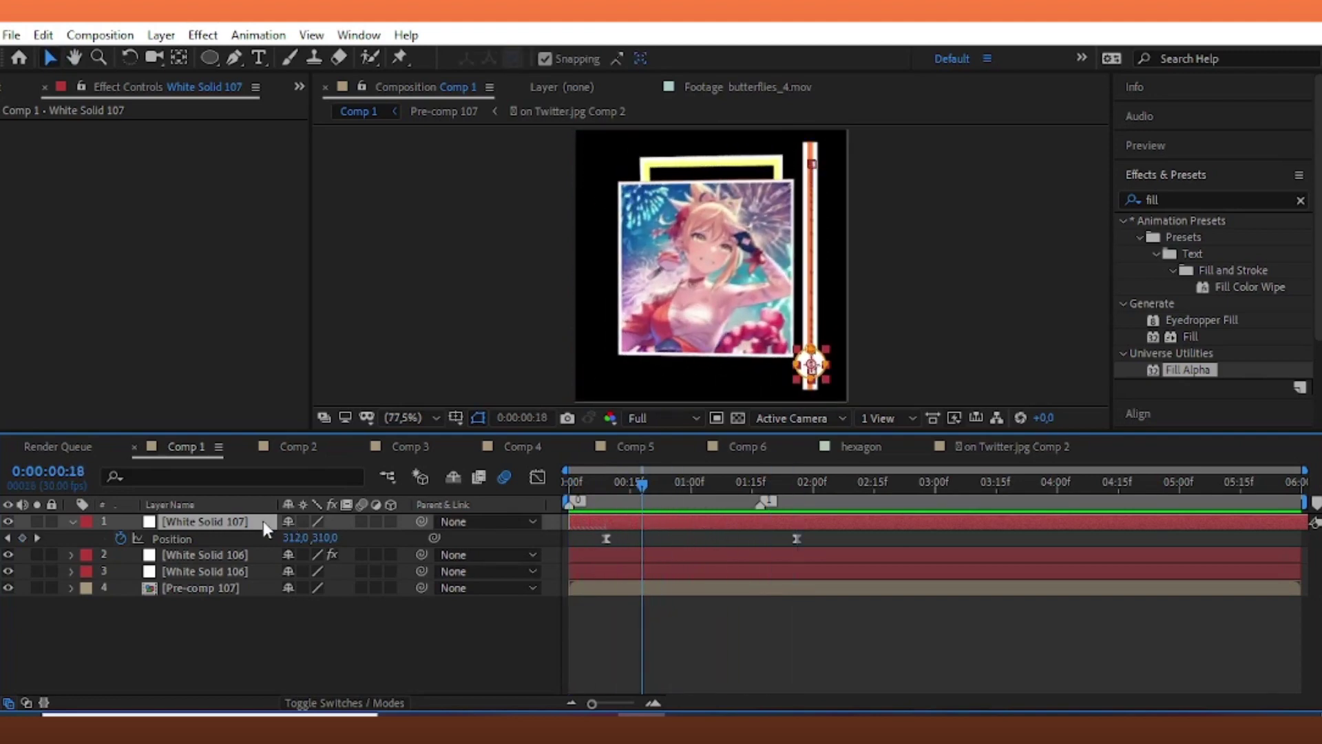
- Send White Solid 107, then both White Solid 106 bar layers, to the back with Ctrl+Shift+[
key(ctrl+shift+bracketleft)
key(Home)
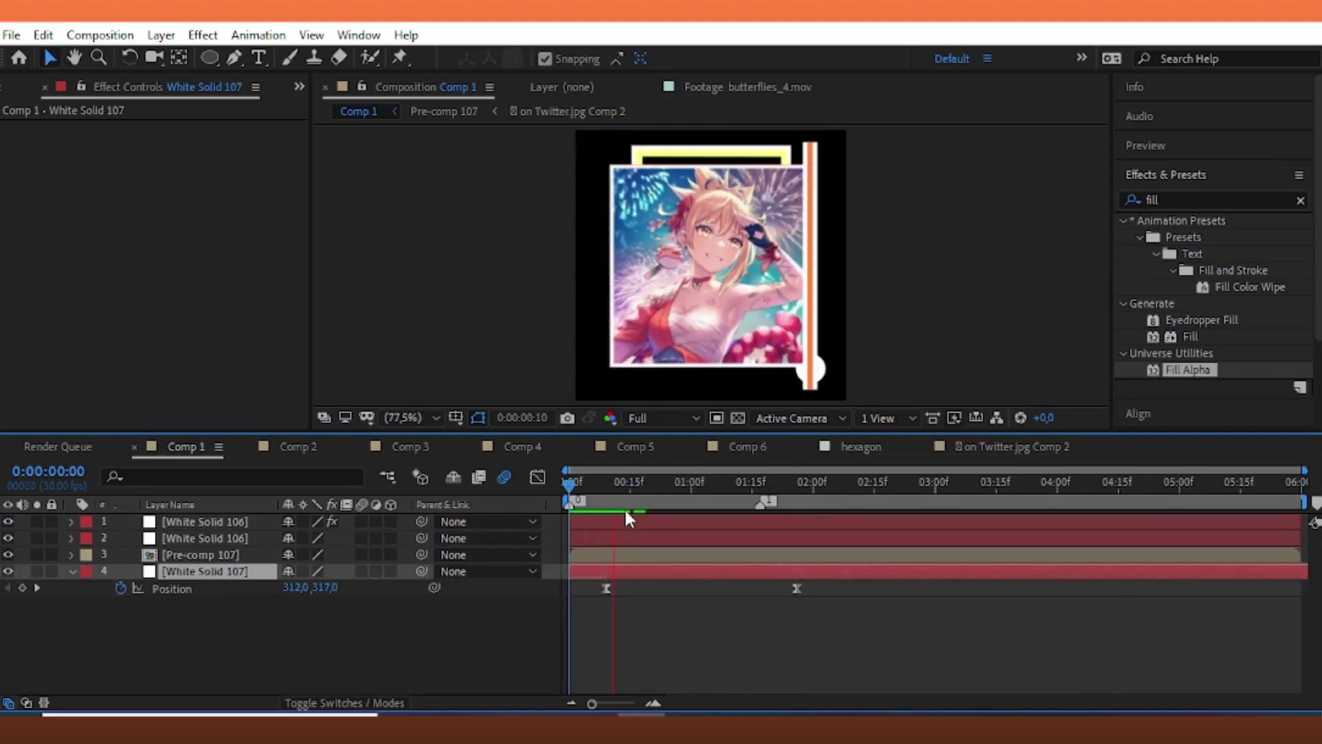
click(204, 522)
shift+click(204, 538)
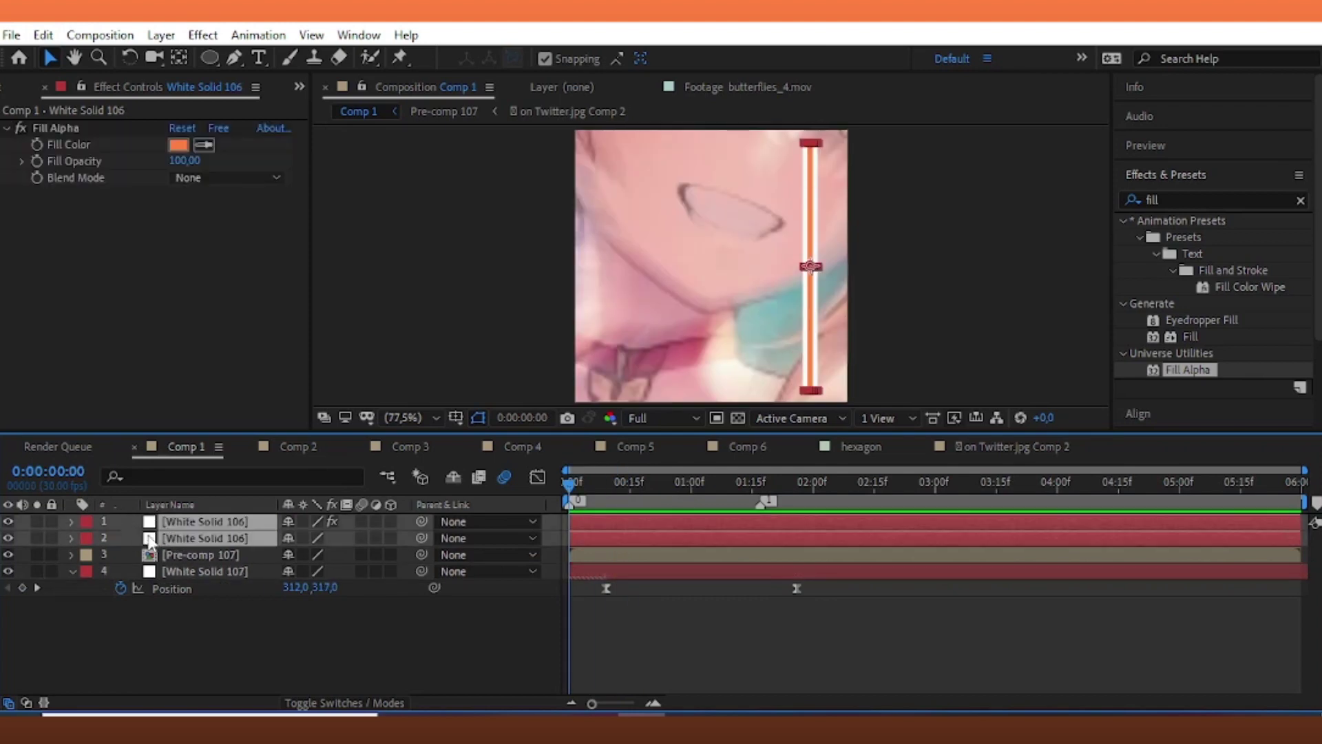
key(ctrl+shift+bracketleft)
key(space)
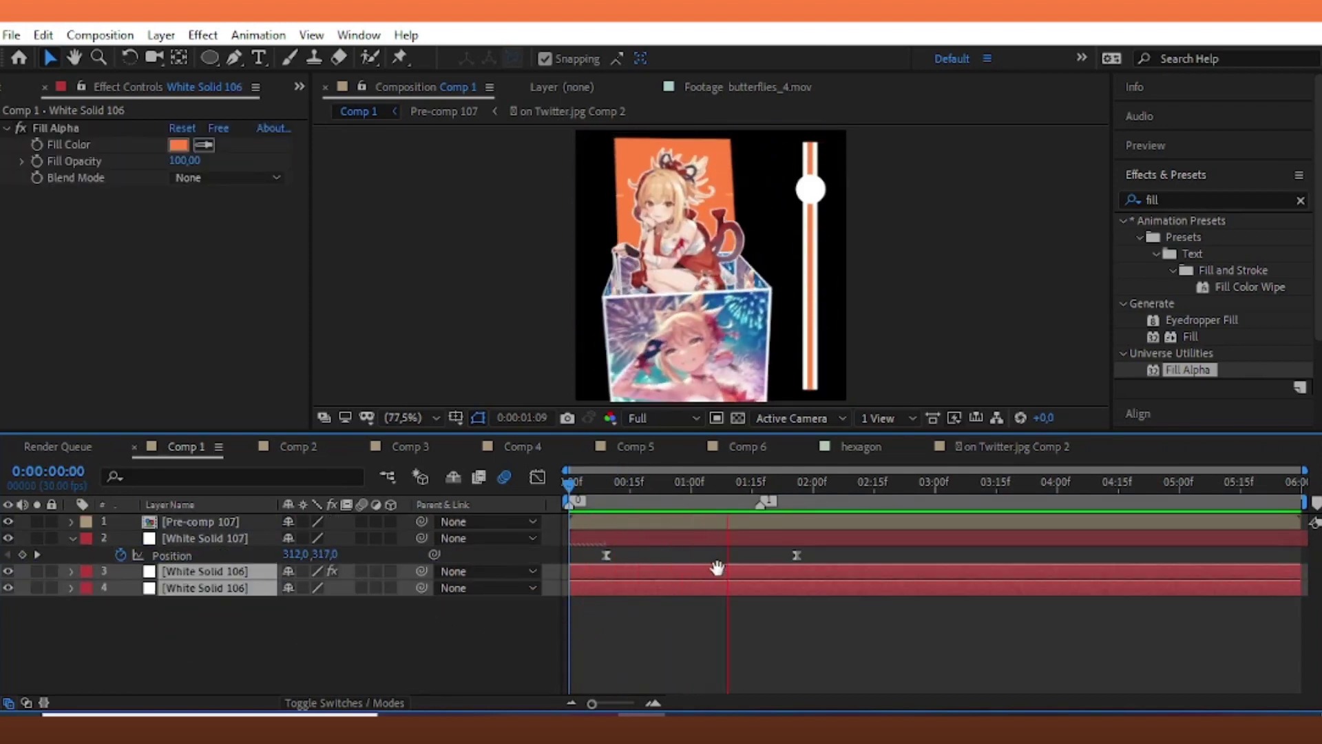
- Pre-compose the bar and knob layers into Pre-comp 108
click(72, 538)
right_click(192, 554)
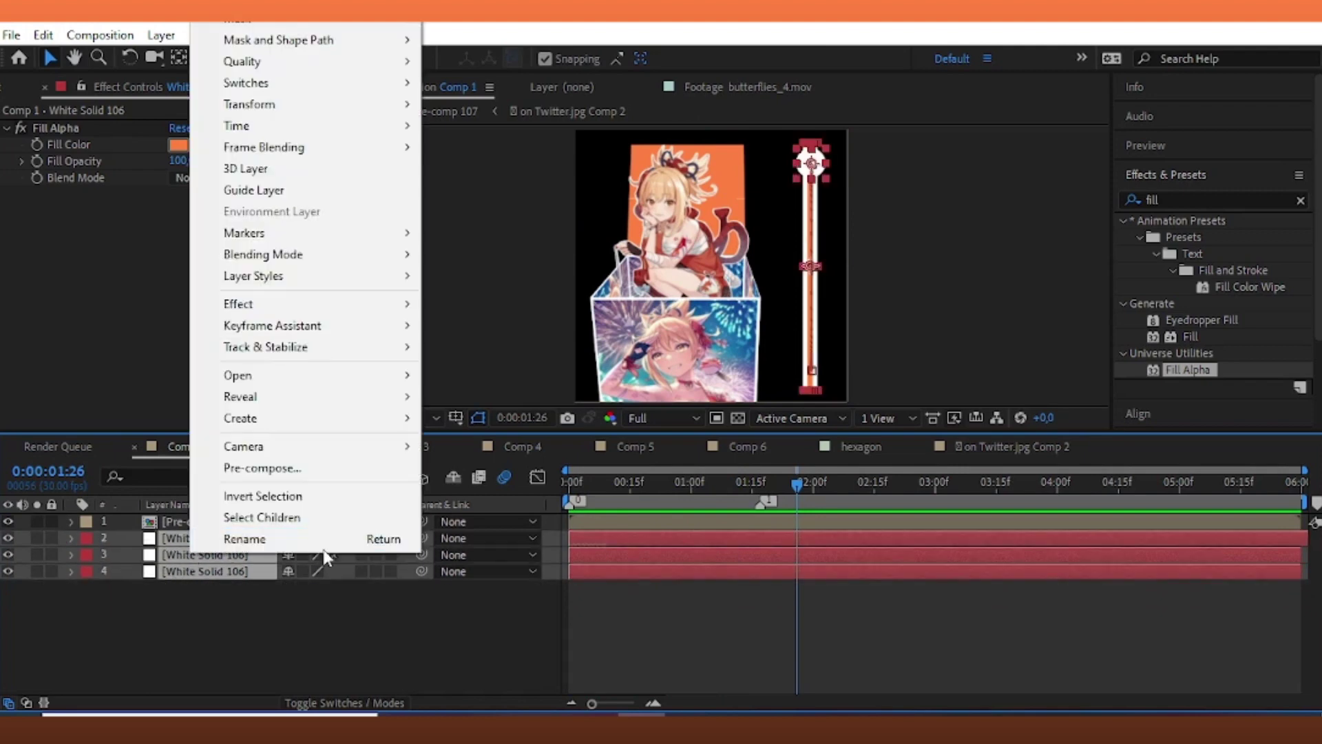
click(262, 468)
click(712, 475)
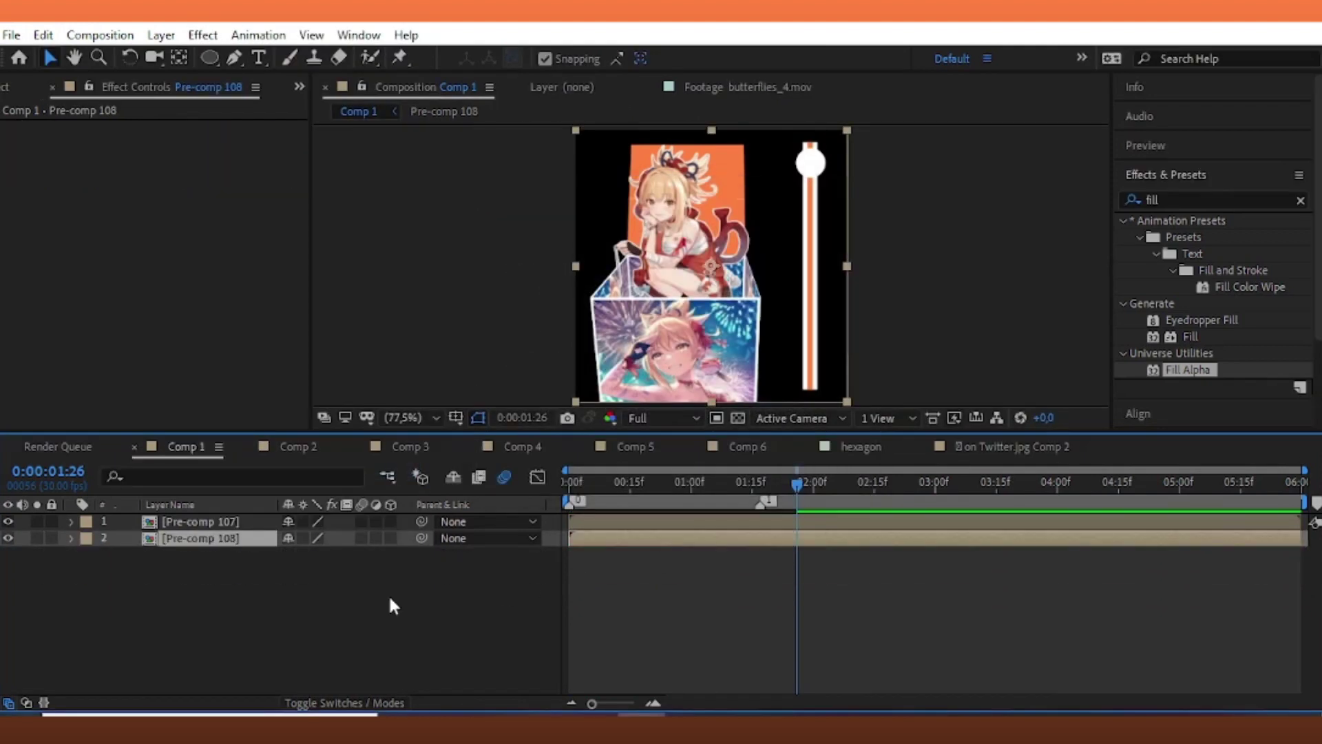
- Keyframe Pre-comp 108's Position sliding from X 239 to X 180
key(space)
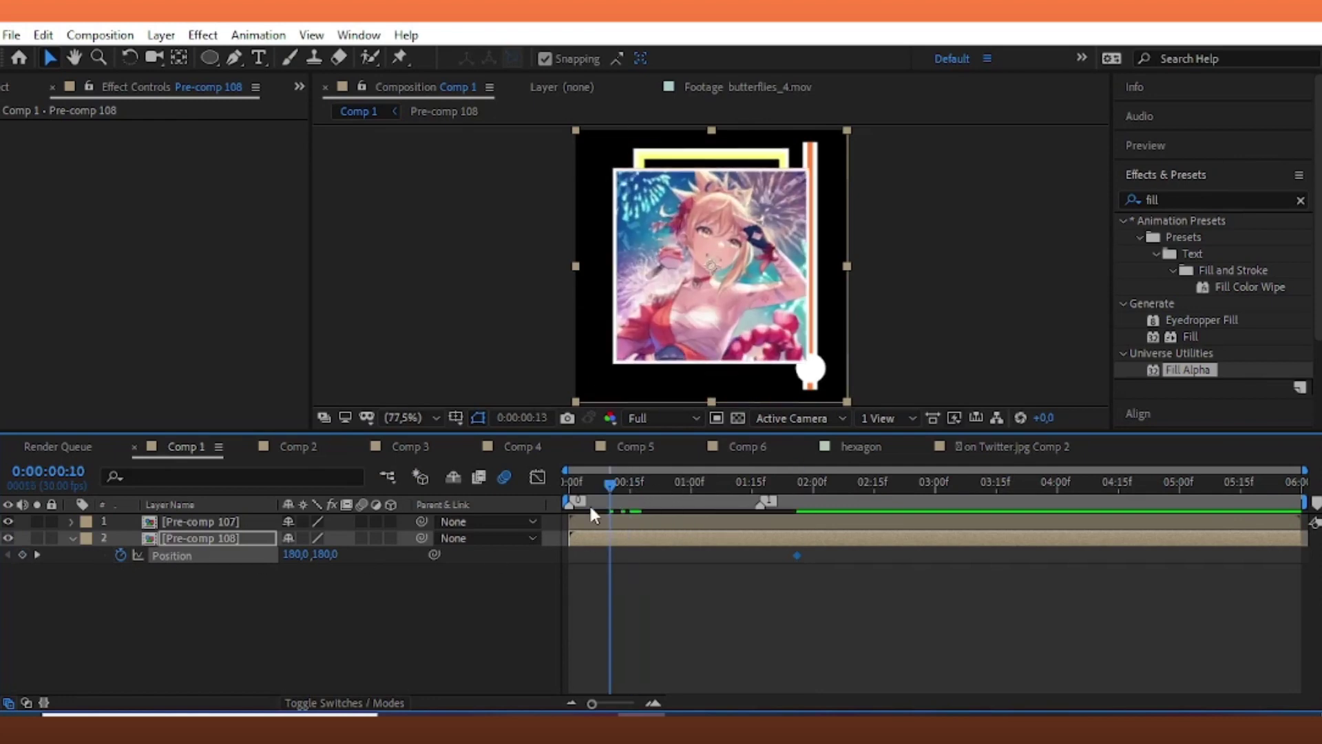
drag(296, 554, 319, 555)
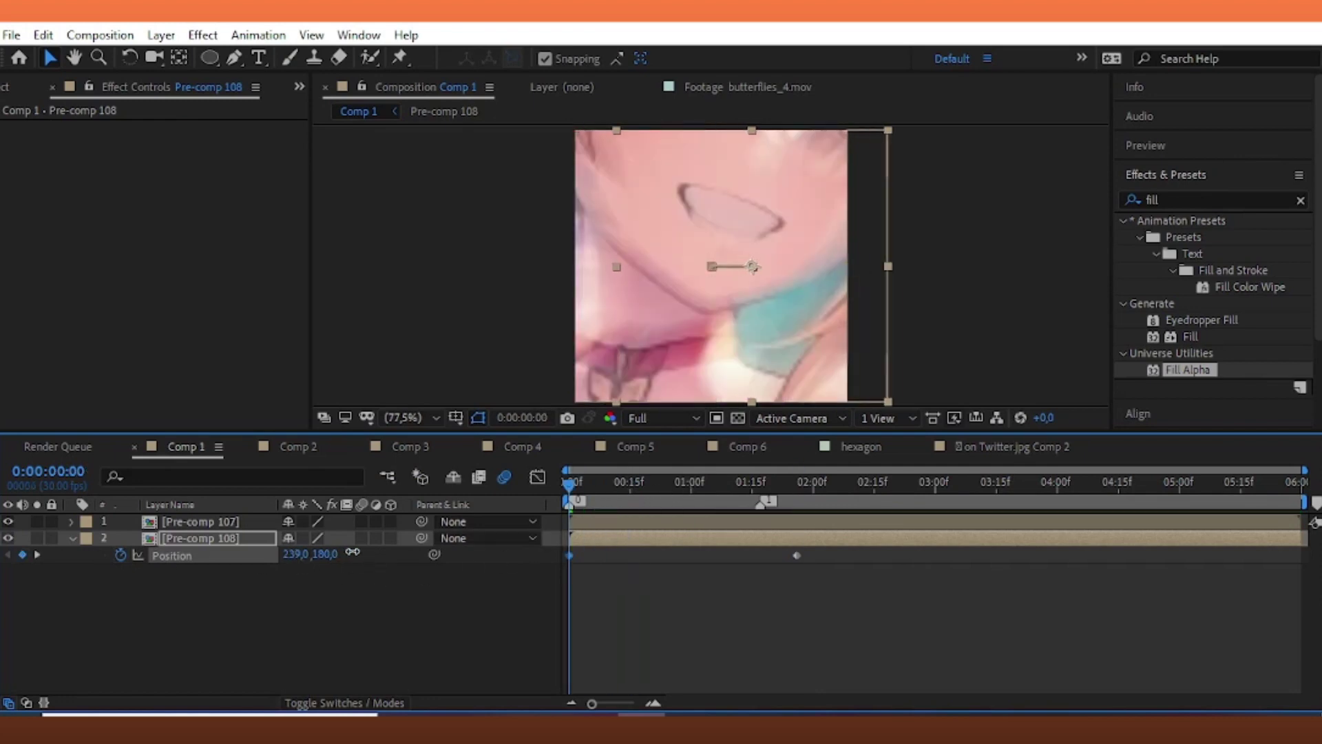
drag(646, 485, 691, 506)
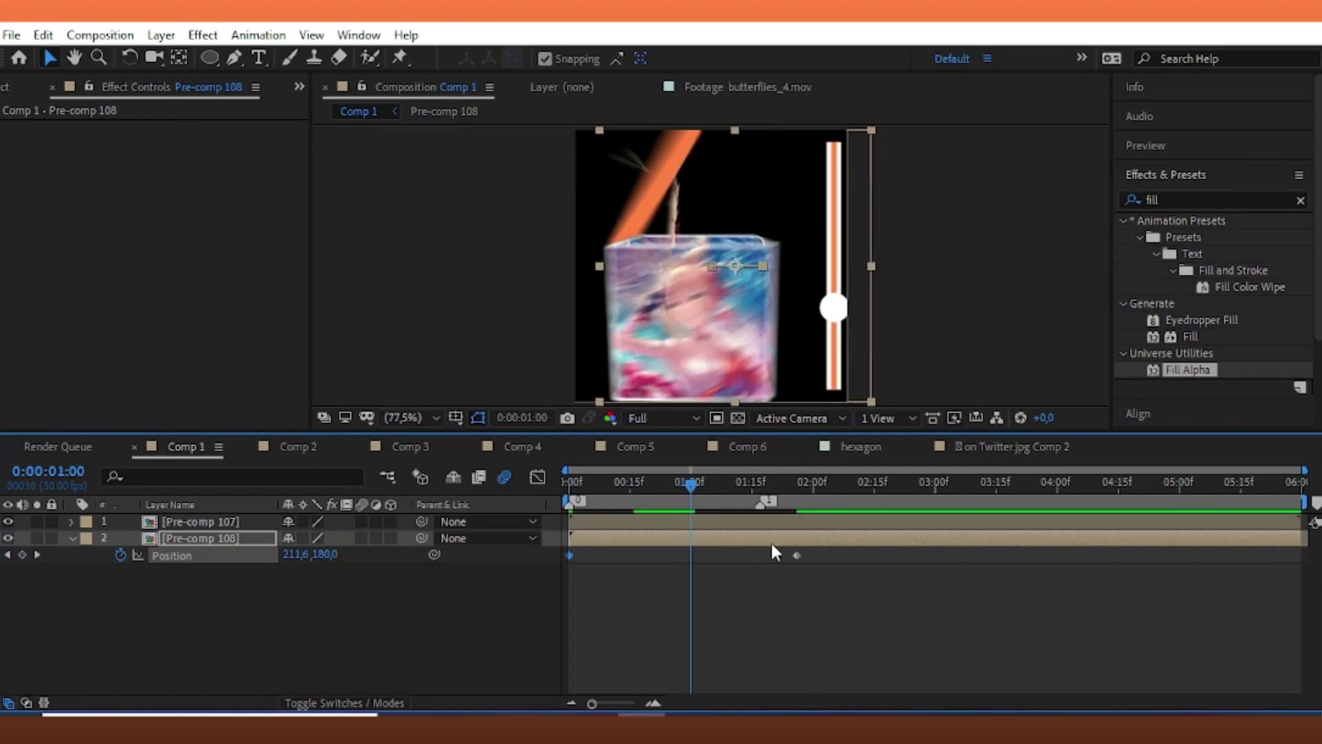
drag(790, 556, 758, 556)
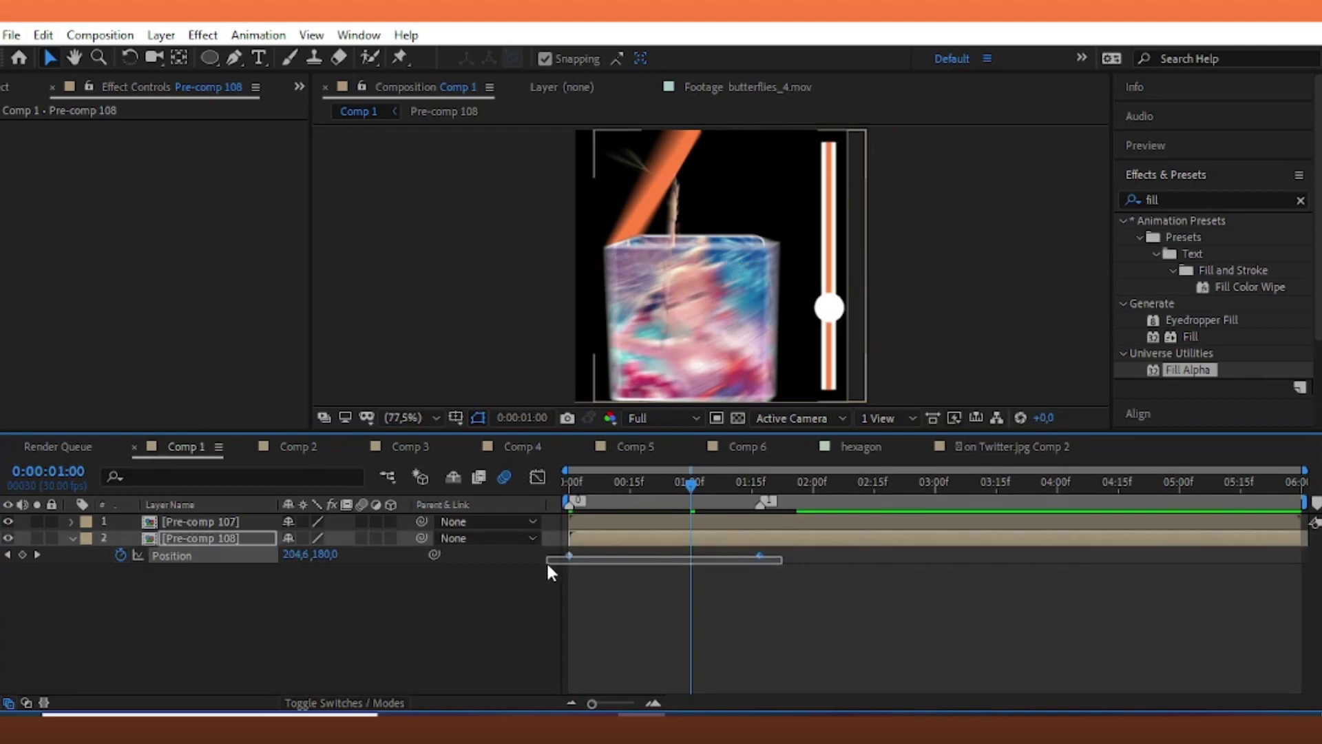
- Easy Ease the slide and reshape its speed curve to start fast and settle slowly
key(space)
key(shift+F3)
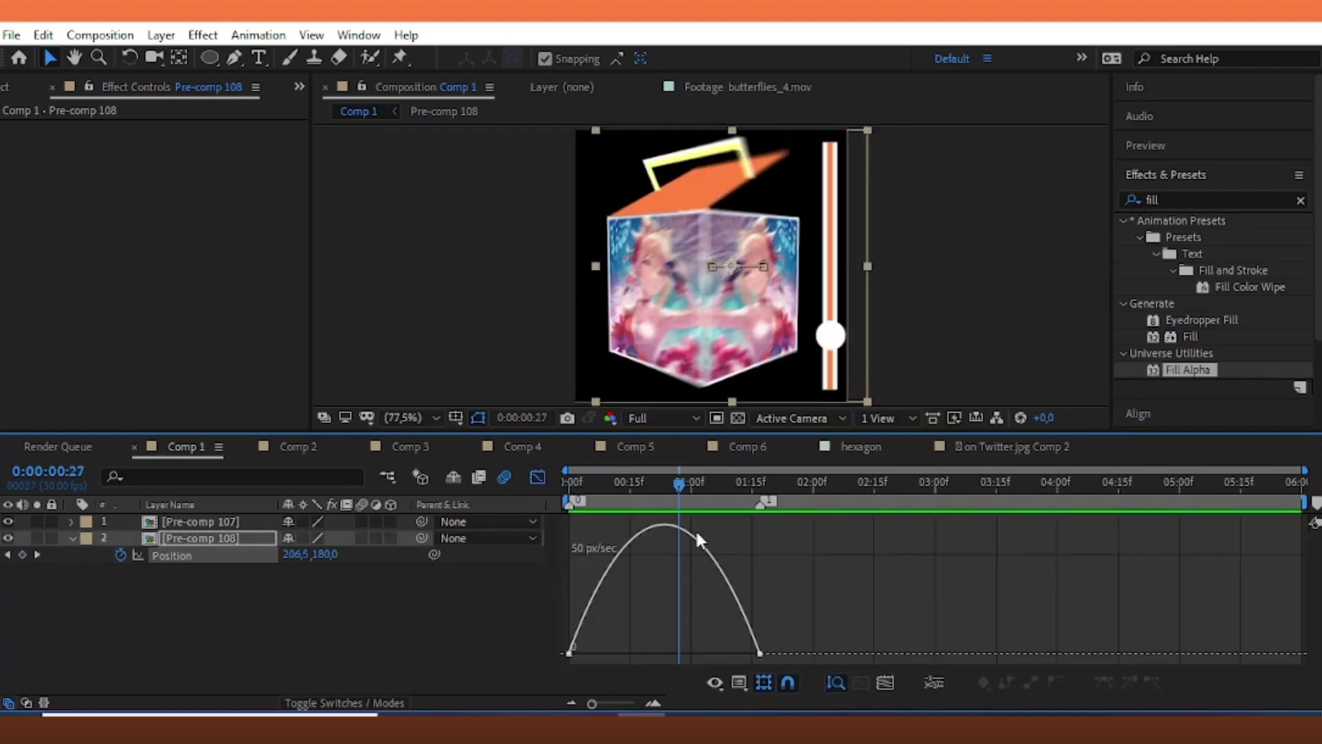
drag(796, 585, 531, 664)
drag(728, 647, 757, 649)
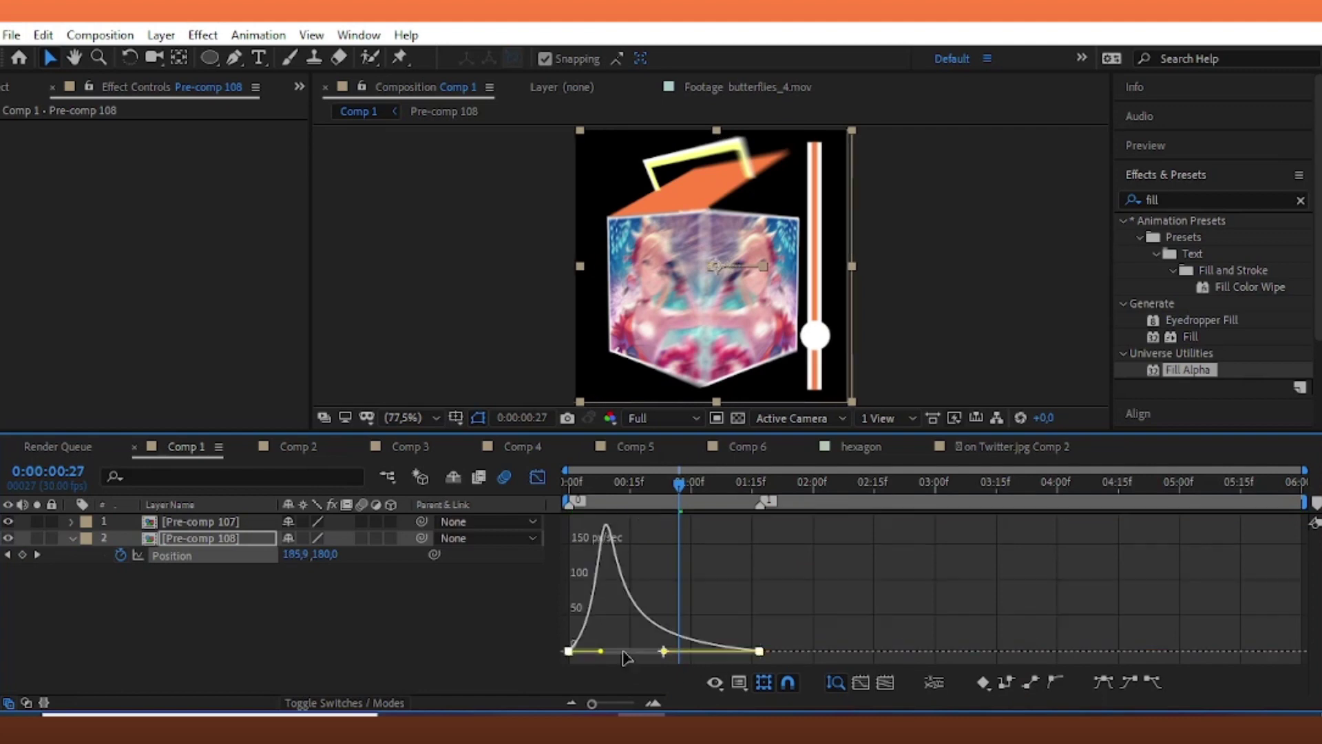
key(space)
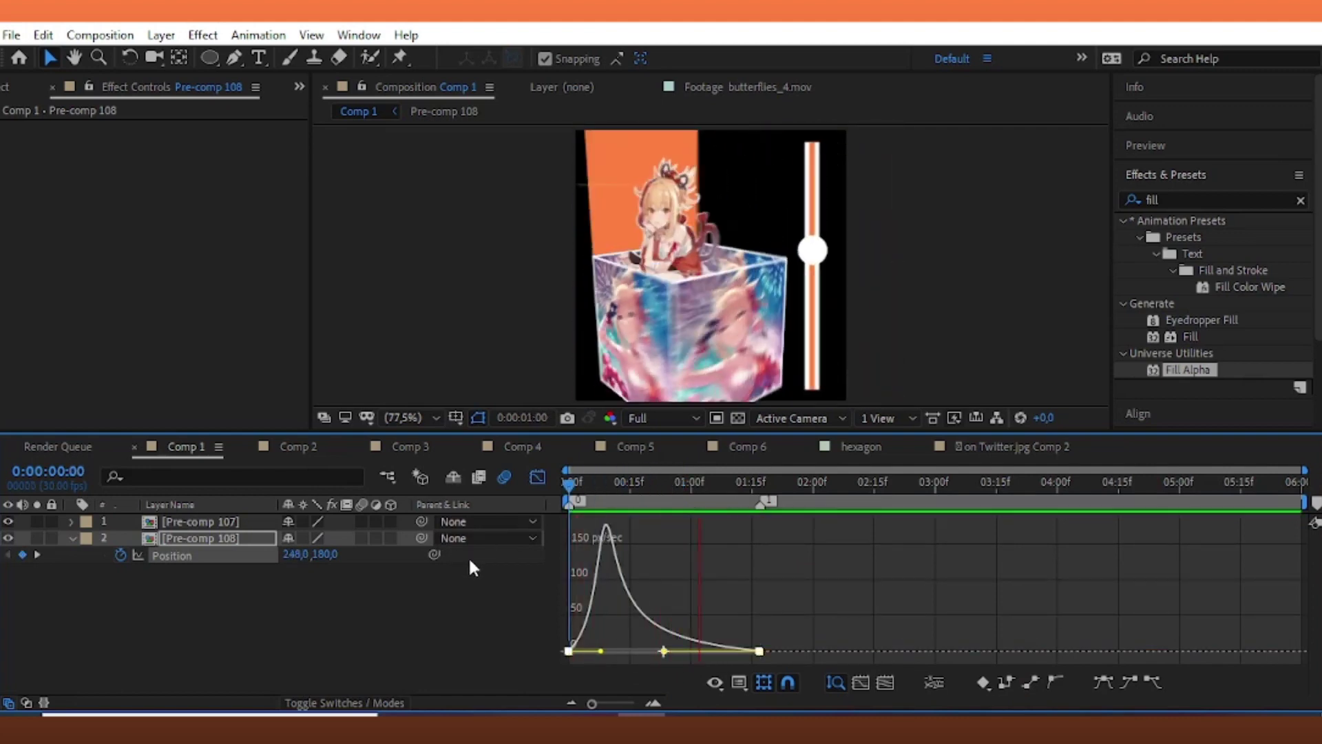
key(shift+F3)
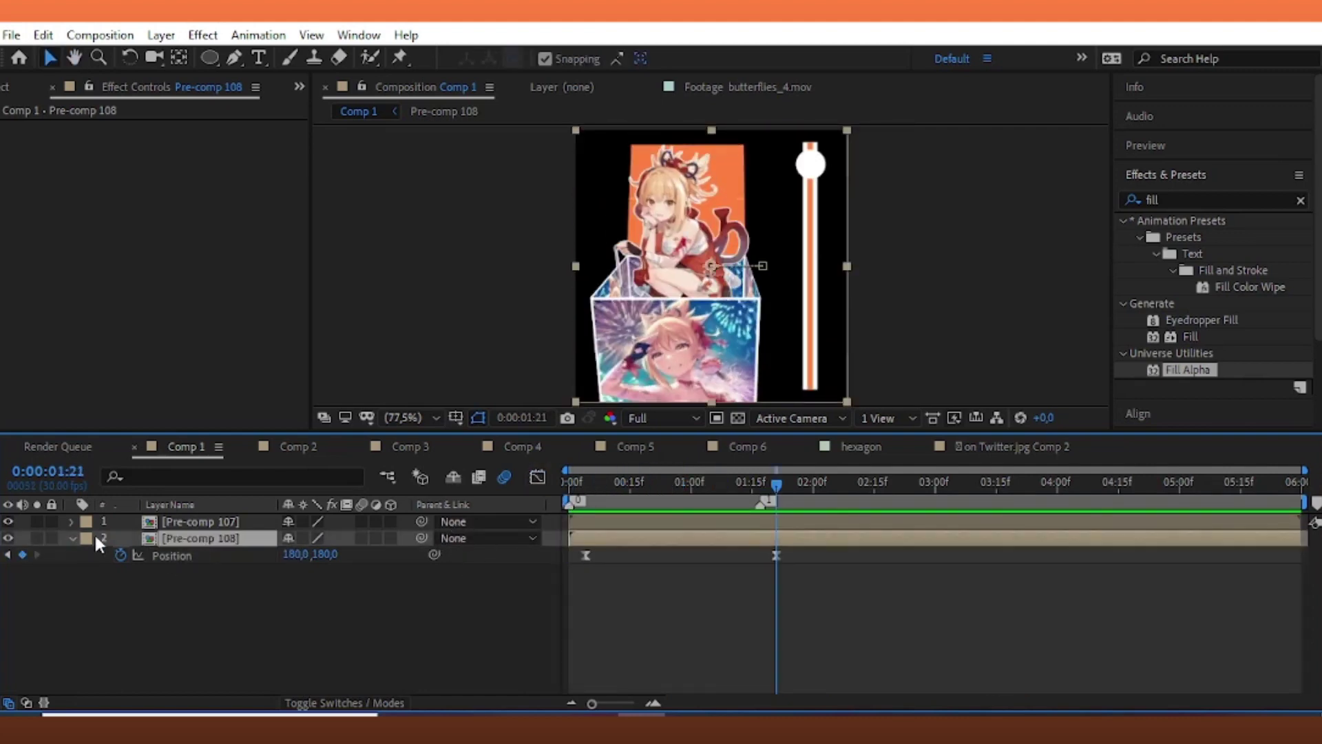
- Collapse the pre-comp's properties, deselect the layers, and save the project
click(70, 538)
click(709, 568)
key(ctrl+s)
- Create a new Medium Orange solid and move it to the bottom of the layer stack
click(214, 544)
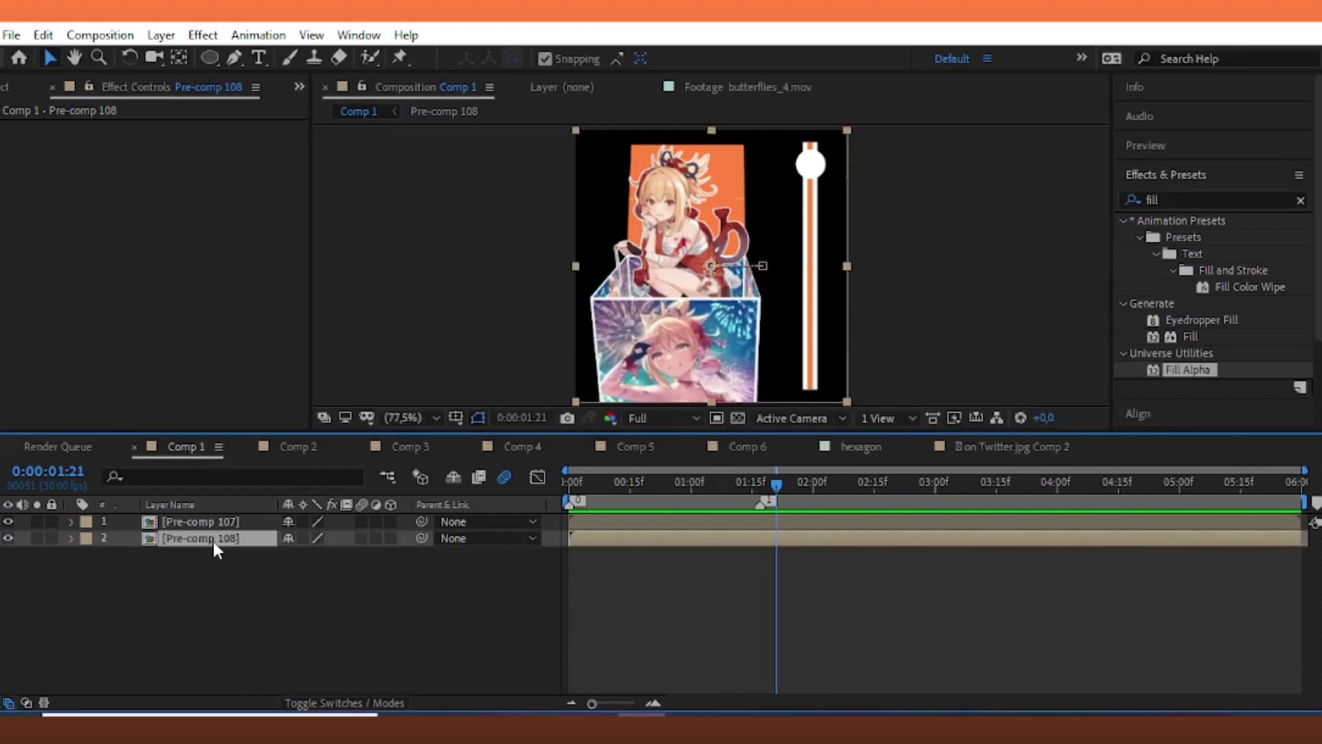
click(161, 34)
mouse_move(186, 55)
click(569, 84)
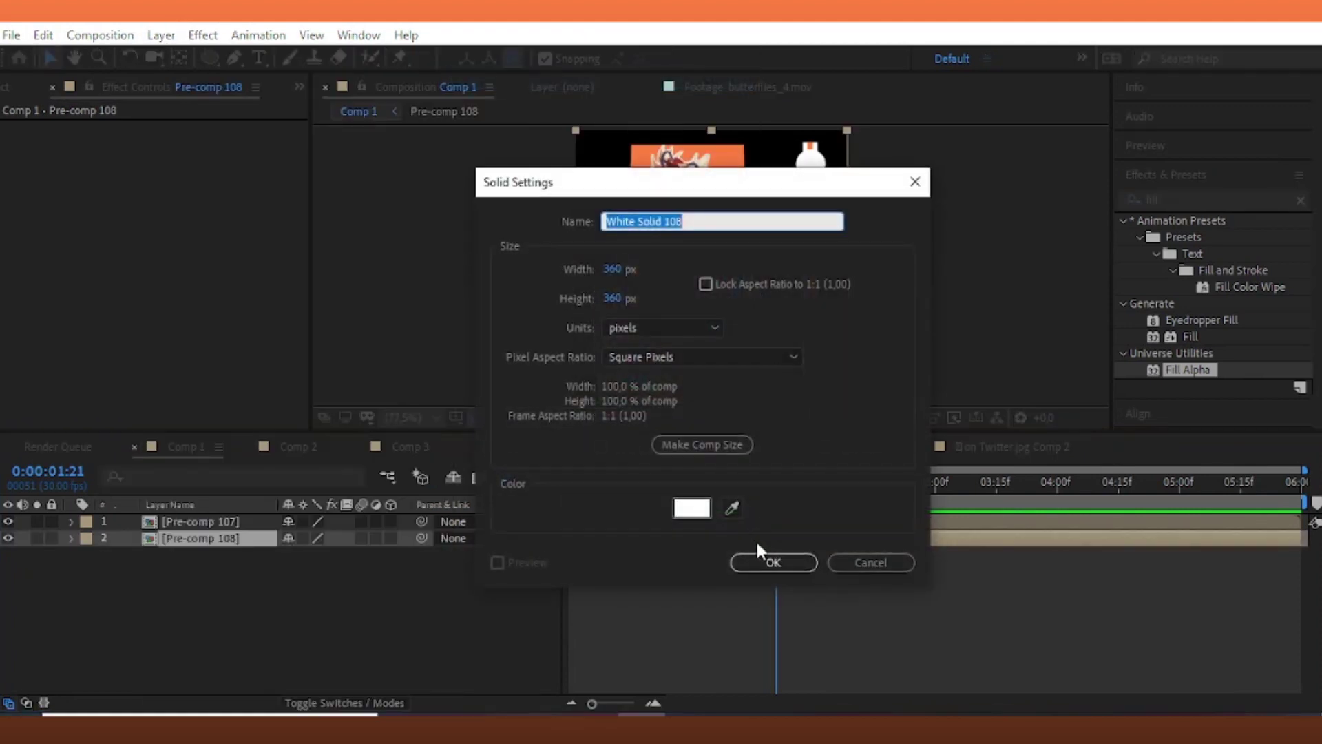
click(691, 508)
click(453, 305)
click(444, 532)
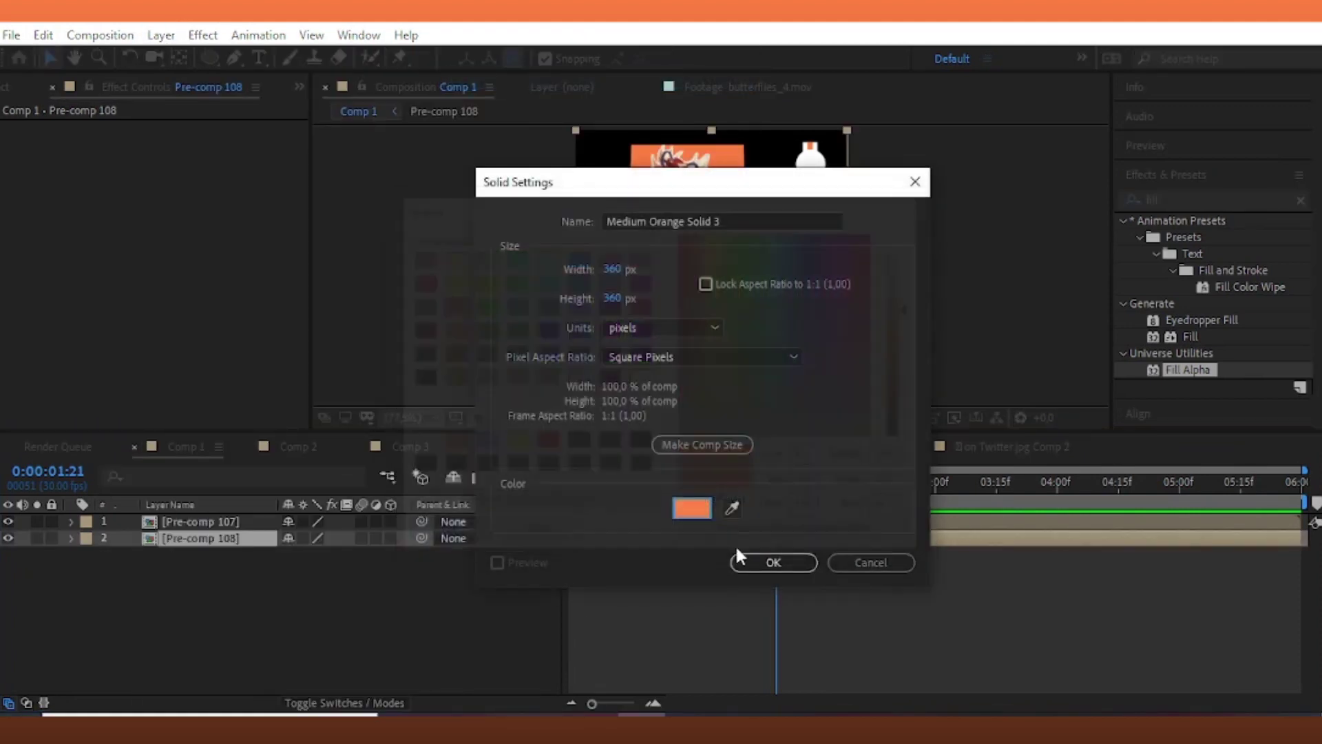
click(774, 562)
drag(255, 538, 460, 592)
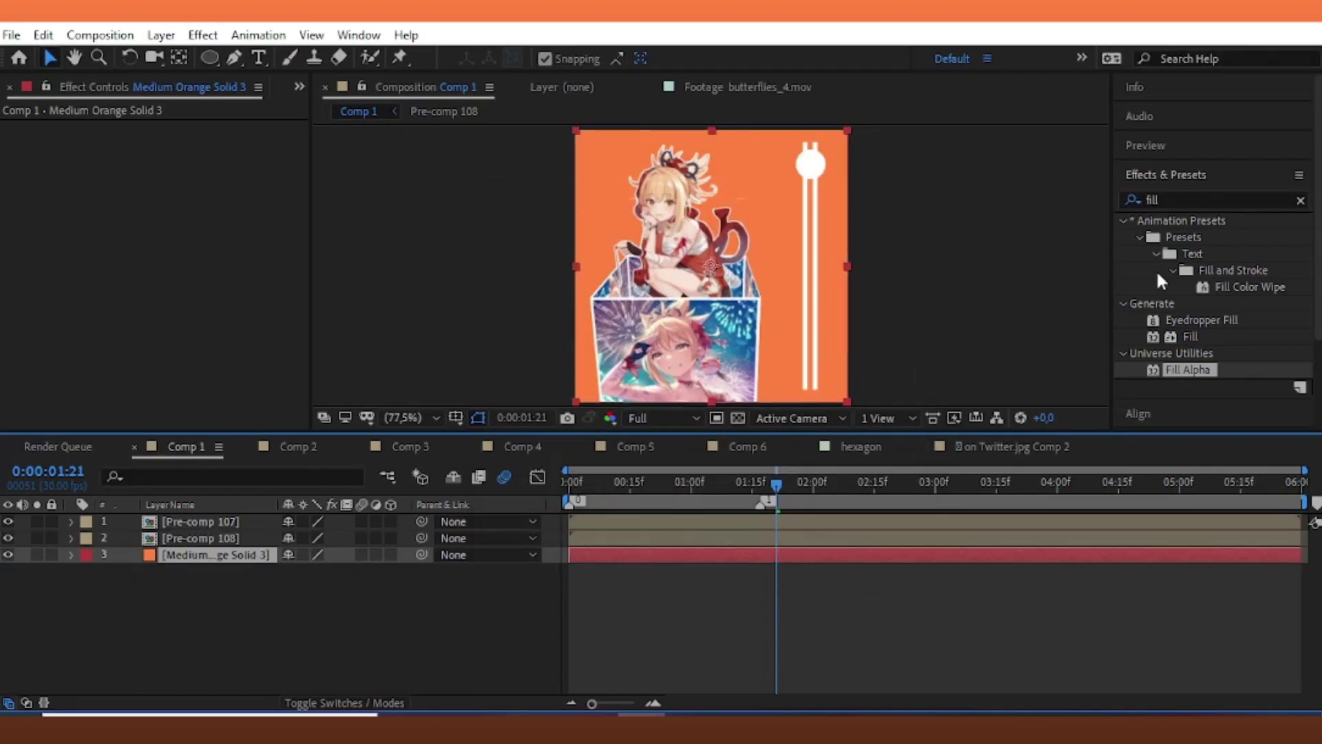
- Apply Fill Alpha to the orange solid and set its Fill Color to light peach
double_click(1202, 372)
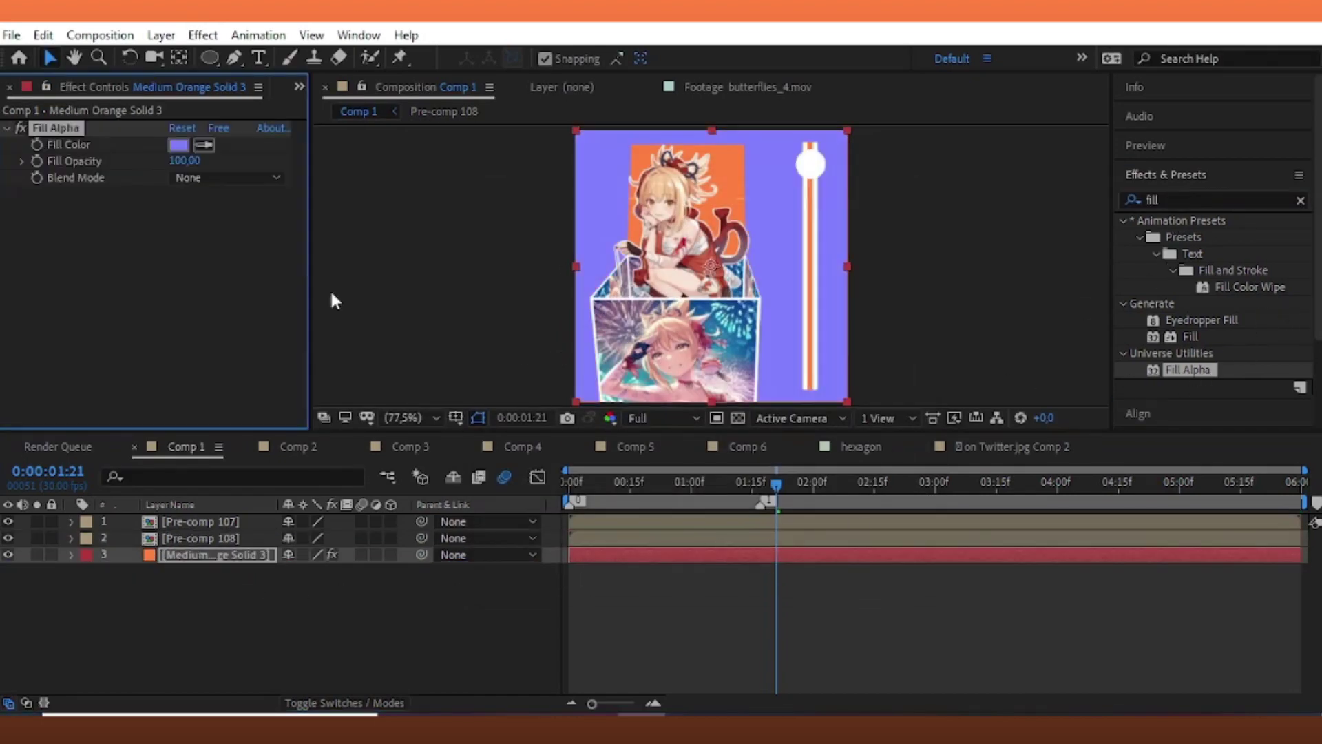
click(176, 145)
click(448, 305)
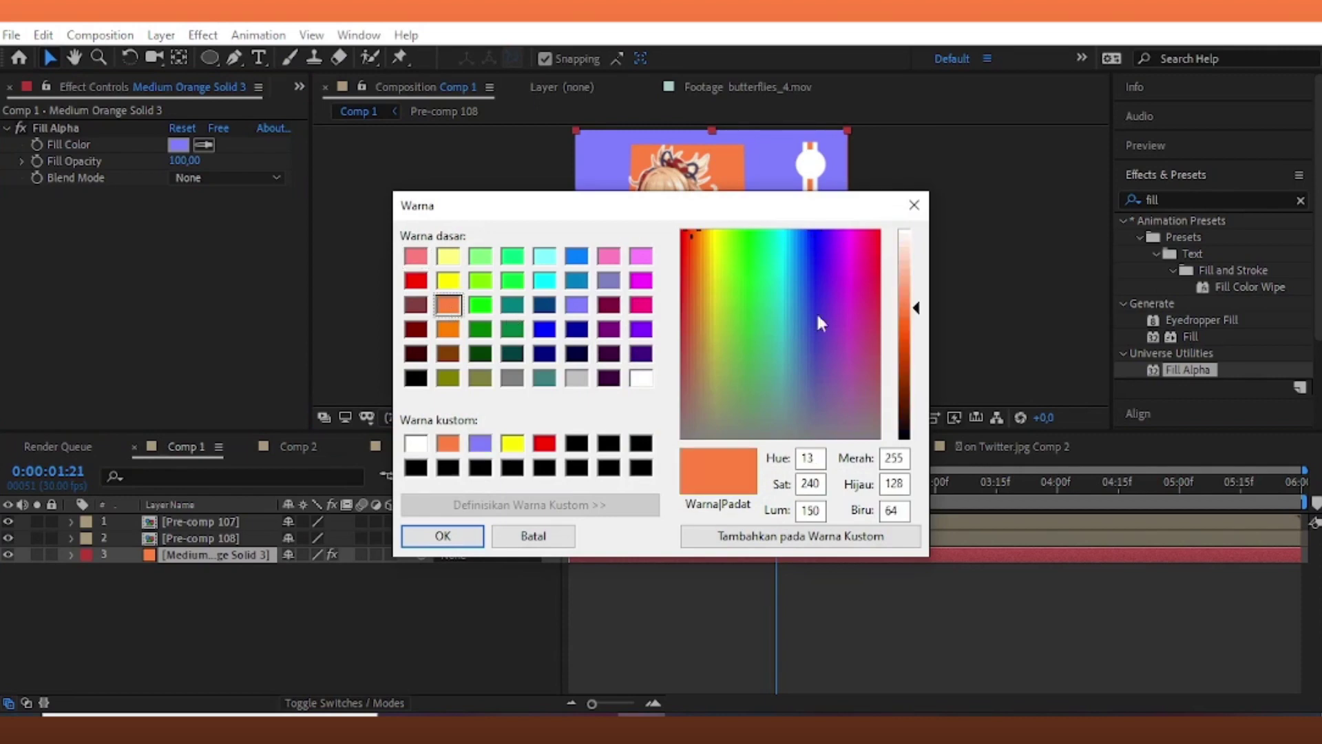
drag(906, 288, 916, 274)
click(443, 536)
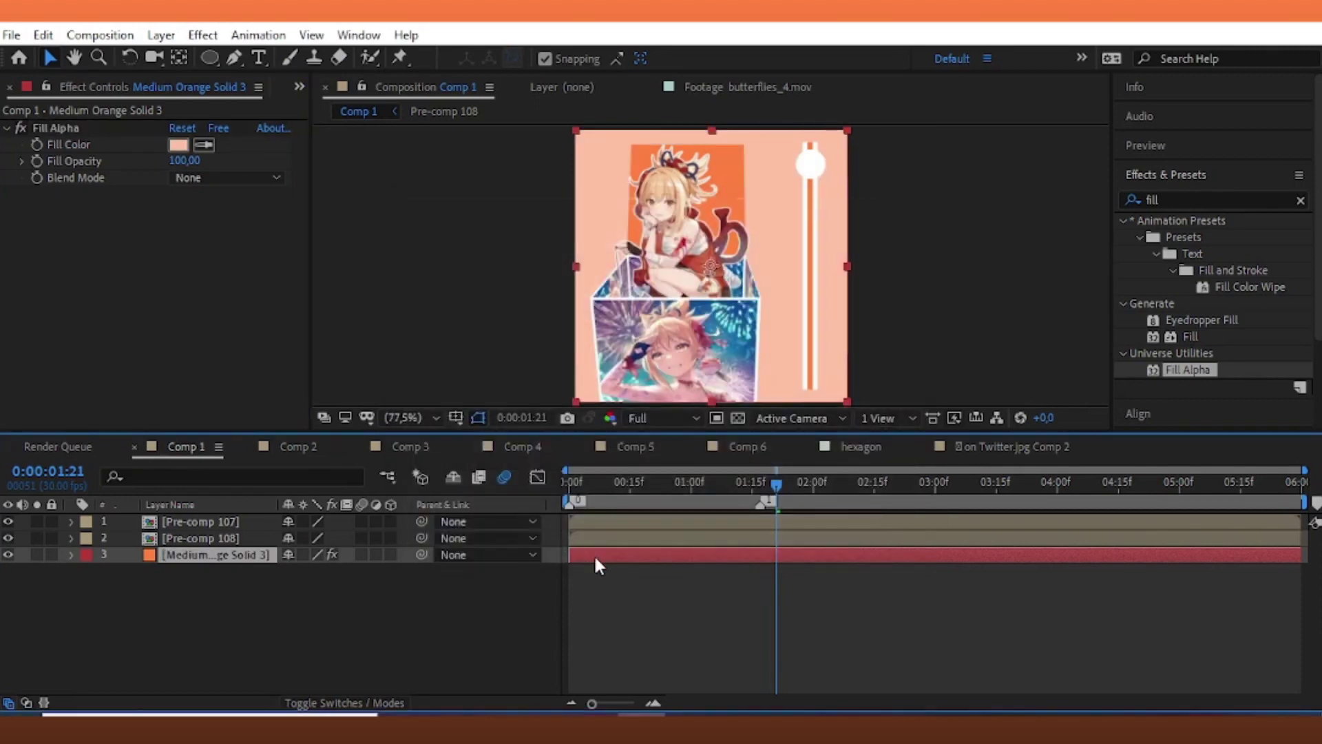
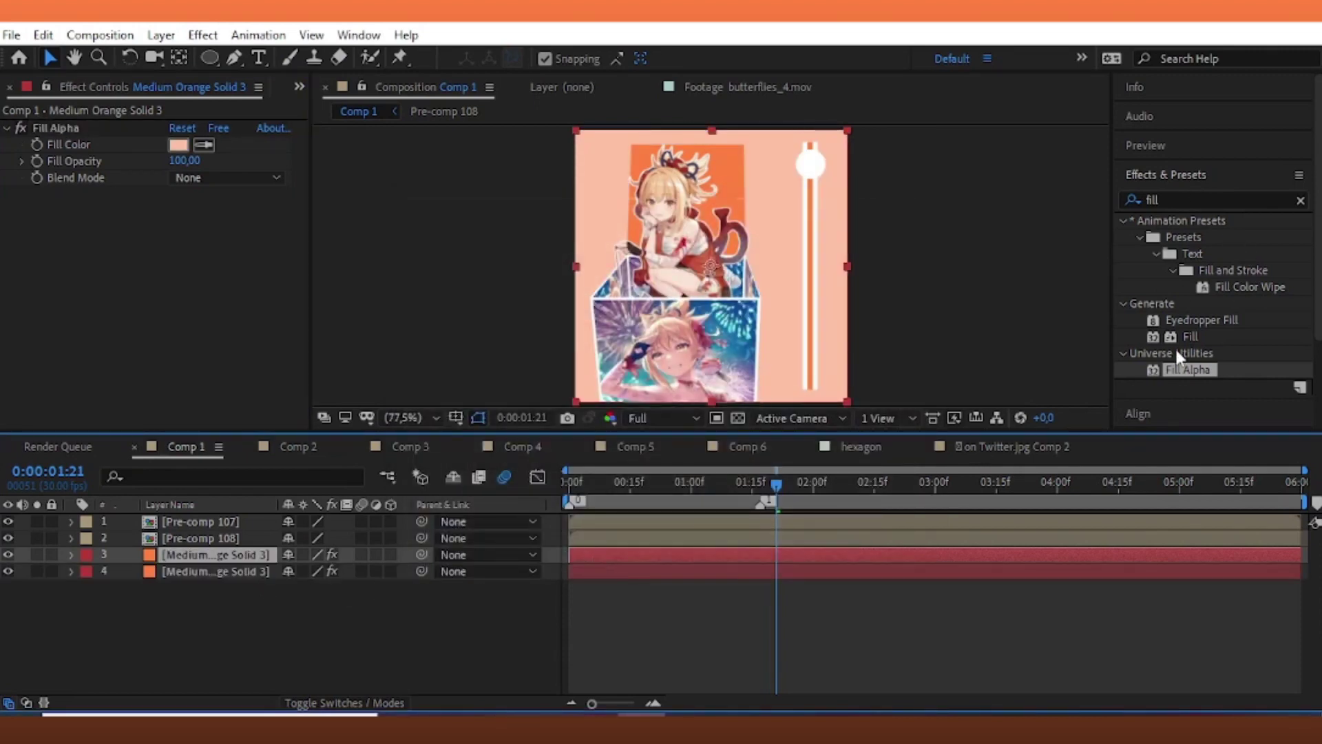
- Darken the orange solid's Fill Alpha colour in two passes, ending on a deep red-orange
click(177, 145)
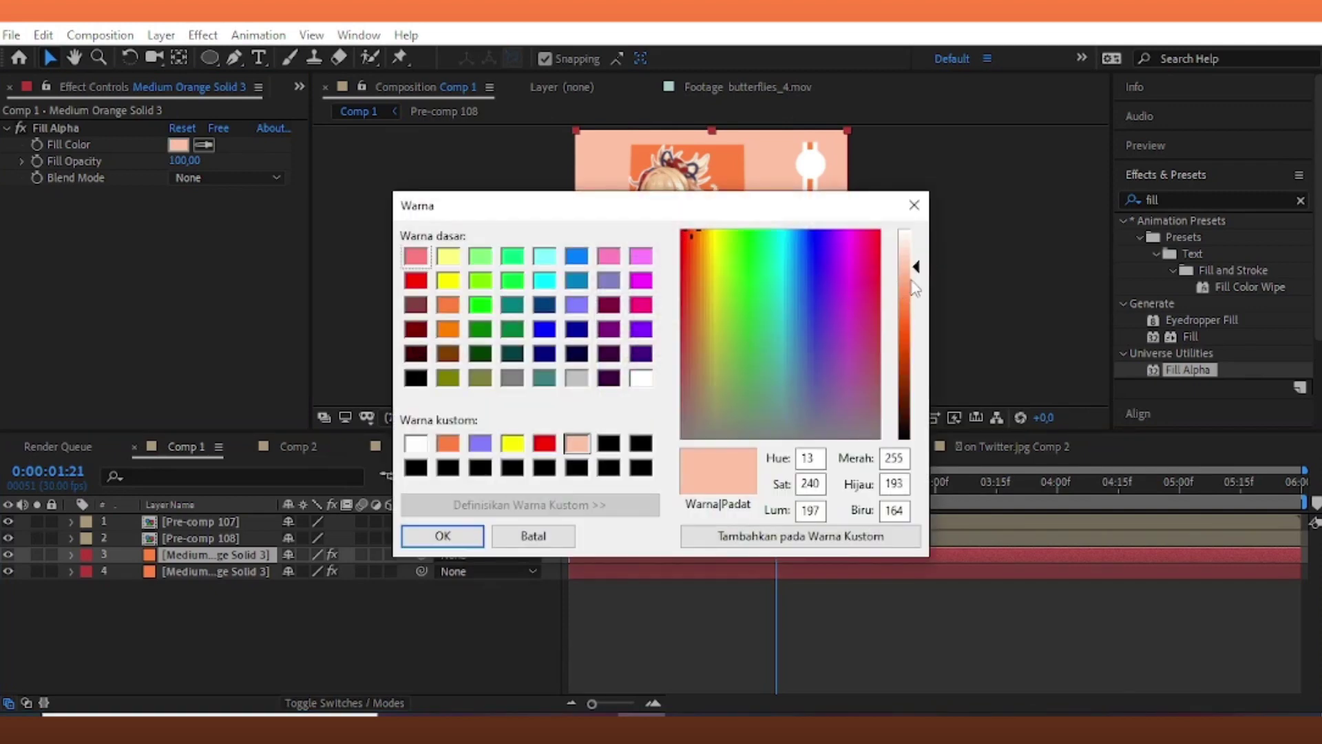
drag(914, 288, 893, 325)
click(442, 536)
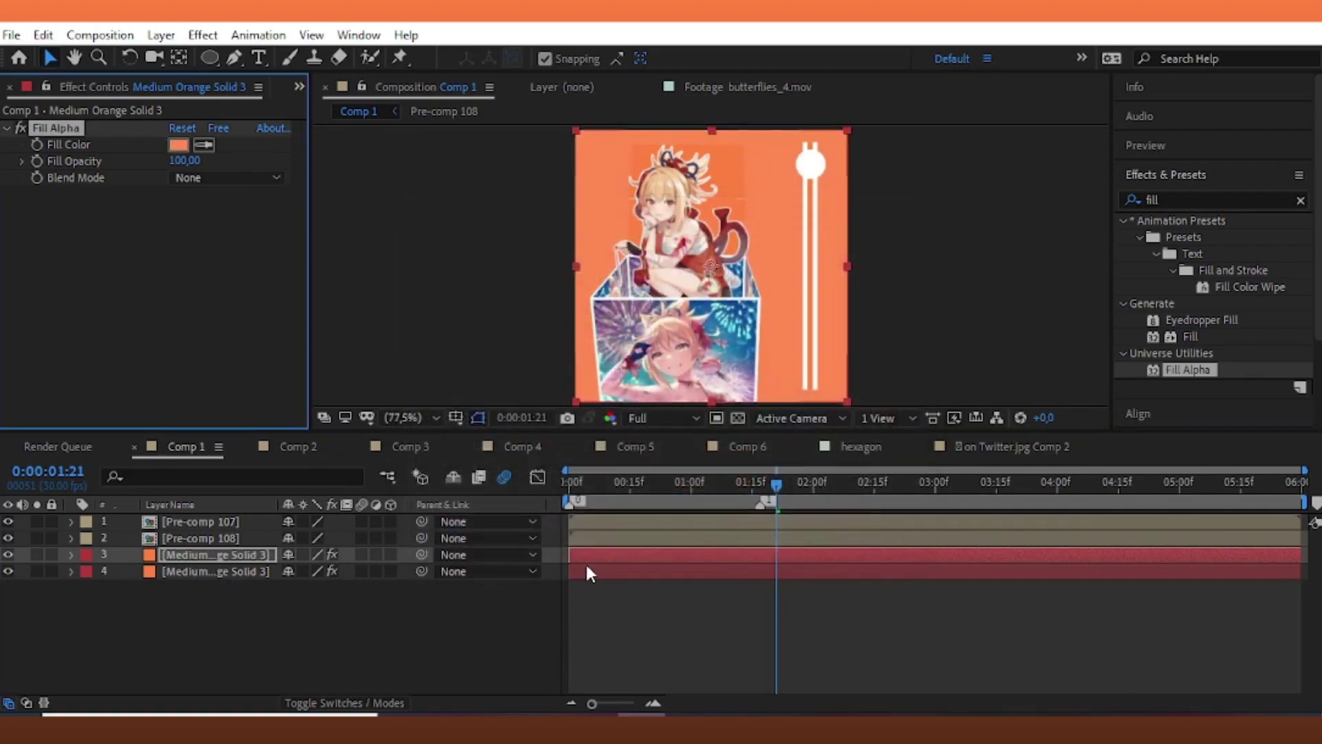
click(634, 556)
click(178, 144)
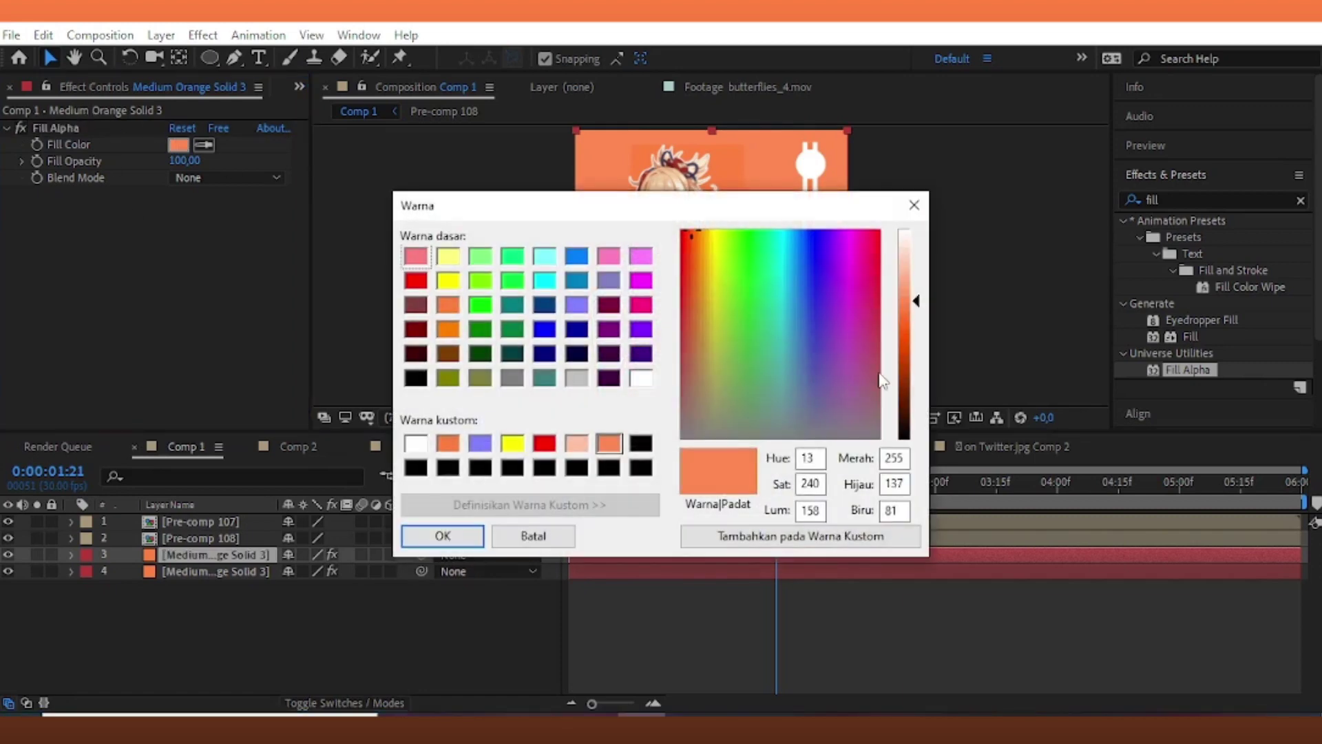
drag(920, 312, 920, 345)
click(443, 536)
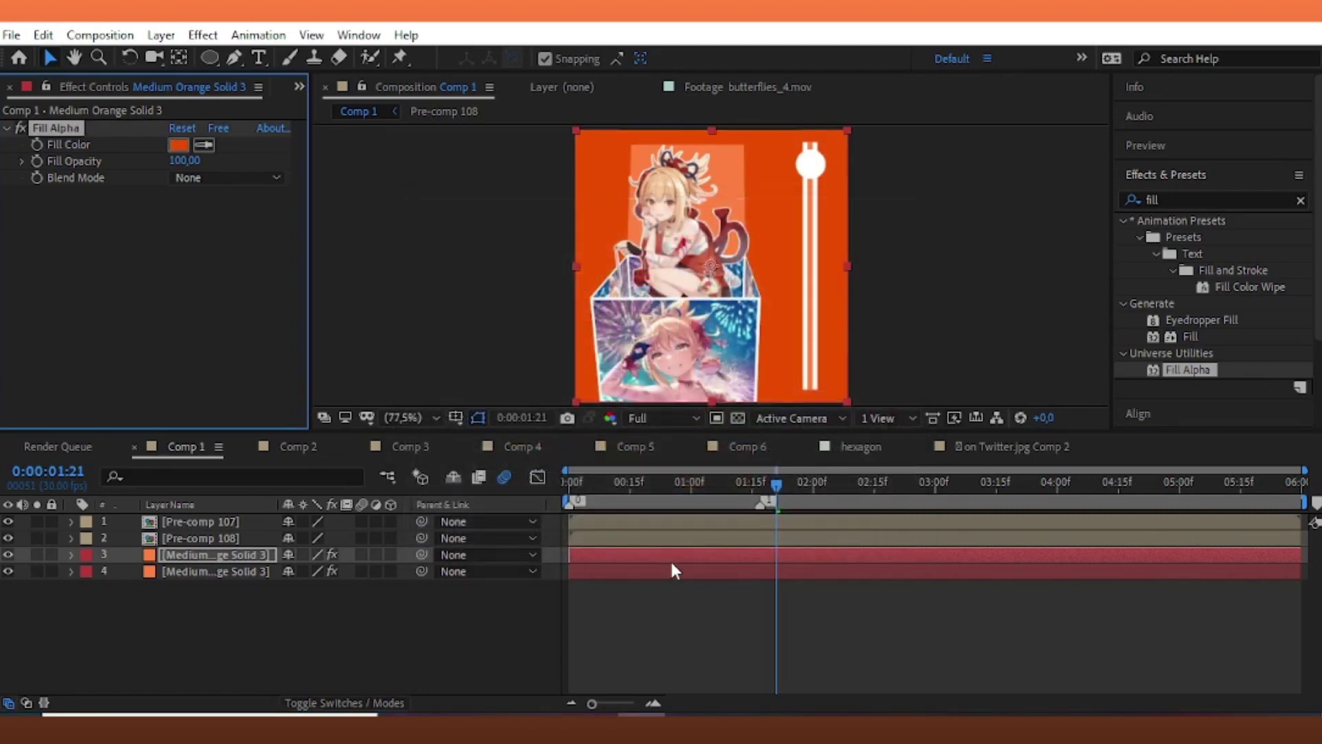
click(1147, 199)
- Apply S_WipeClock to the orange solid with Angle Close 180
text(s)
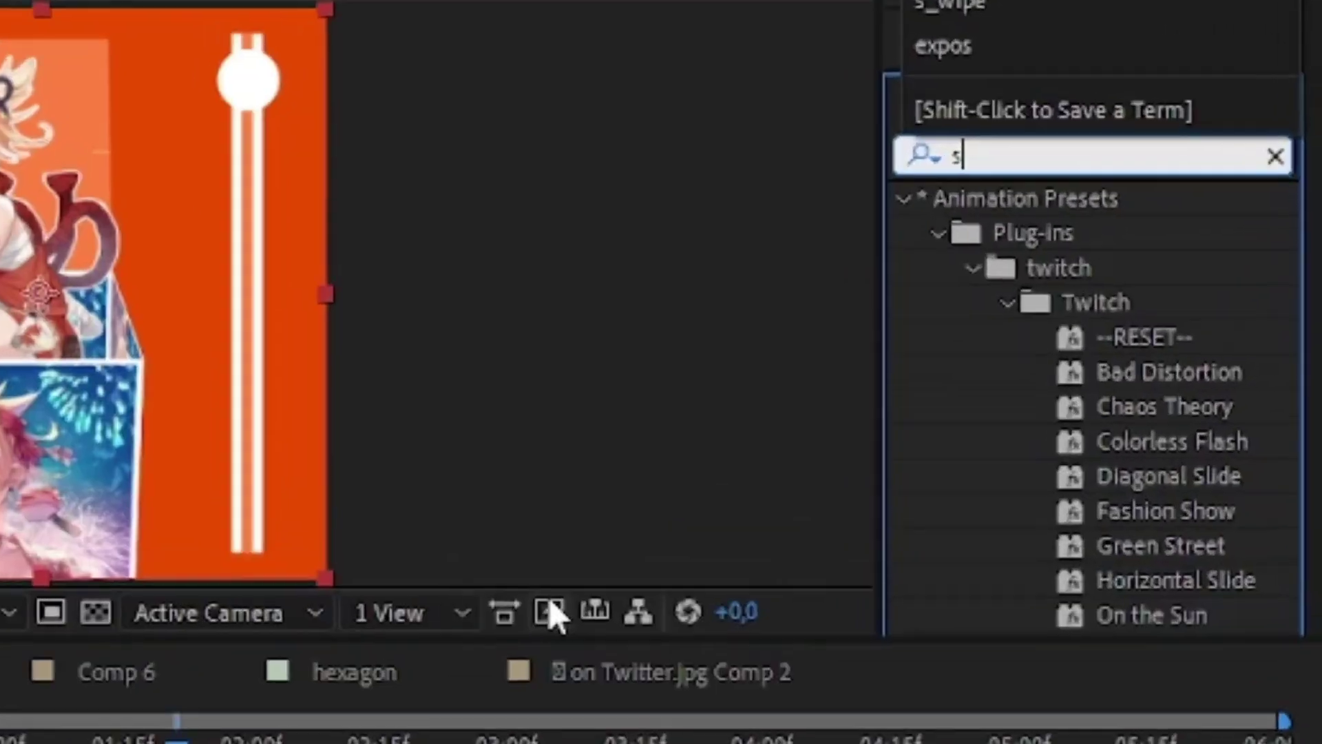
text(_wipec)
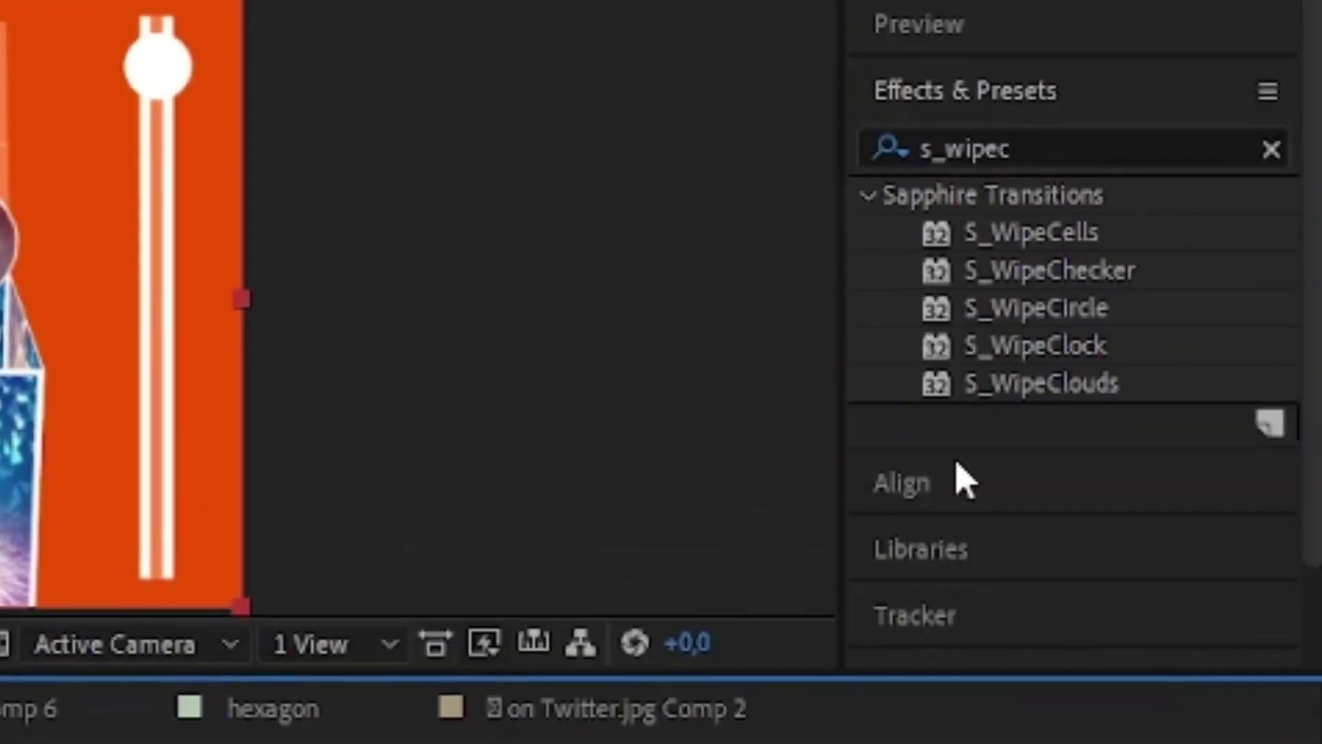
double_click(1013, 341)
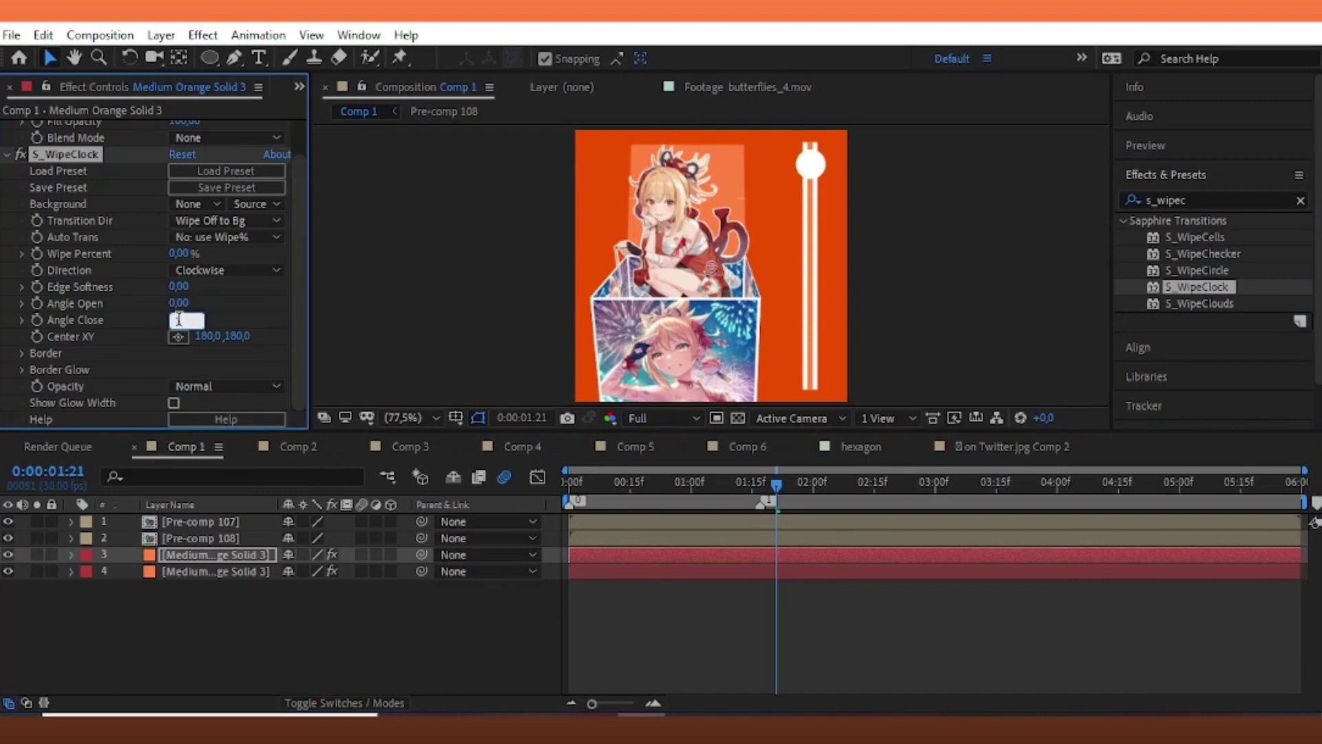
text(180)
key(Return)
mouse_move(178, 254)
mouse_down()
mouse_move(204, 282)
mouse_move(73, 275)
mouse_up()
- Keyframe Wipe Percent from 0% to 100%
click(37, 253)
key(u)
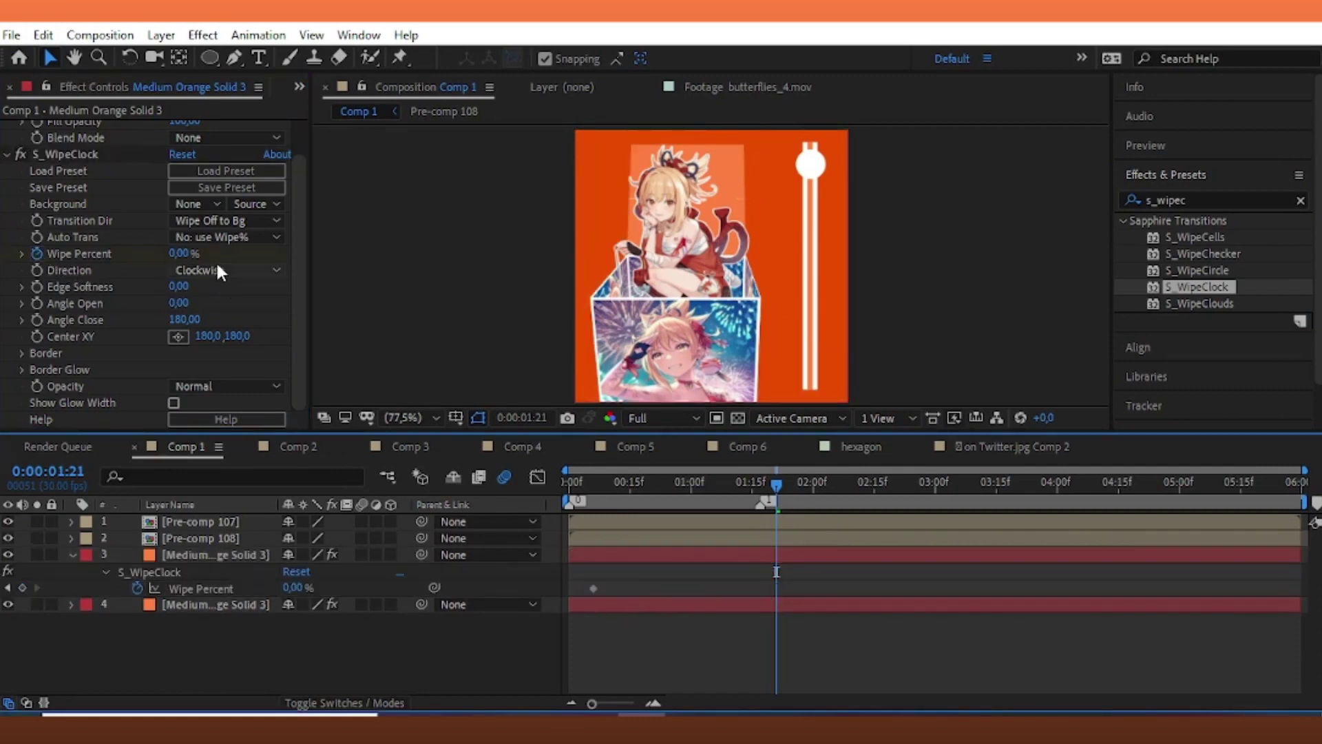
click(181, 254)
text(100)
key(Return)
- Ease the Wipe Percent speed curve into a sharp peak in the Graph Editor and preview
click(594, 589)
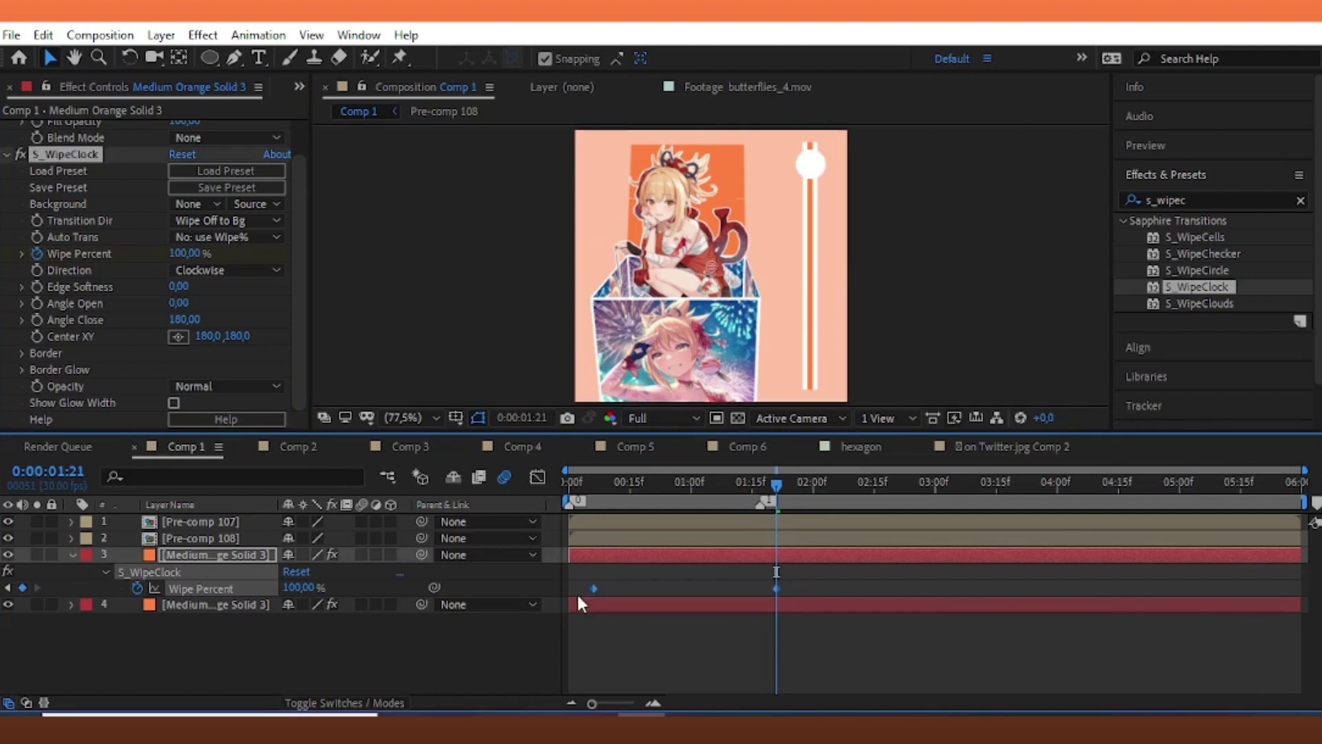
click(537, 476)
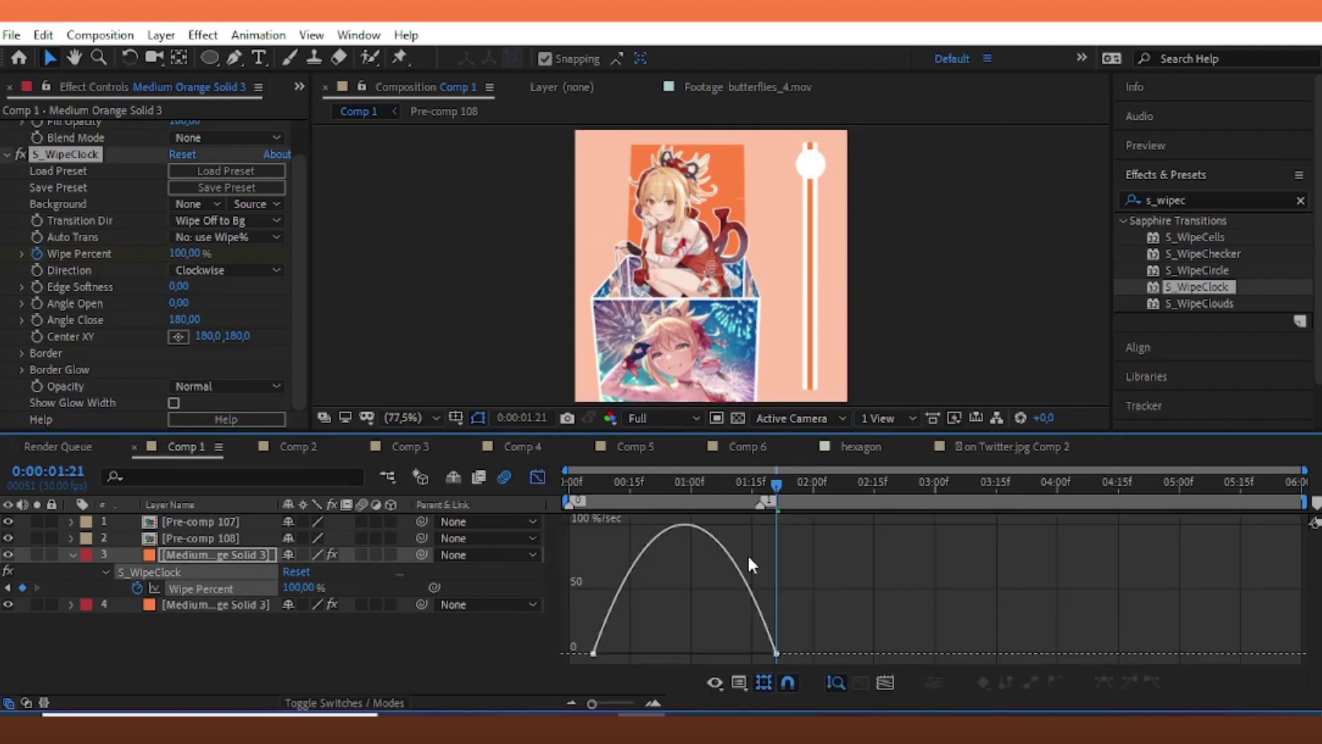
mouse_move(654, 650)
mouse_down()
mouse_move(746, 649)
mouse_move(703, 650)
mouse_up()
key(space)
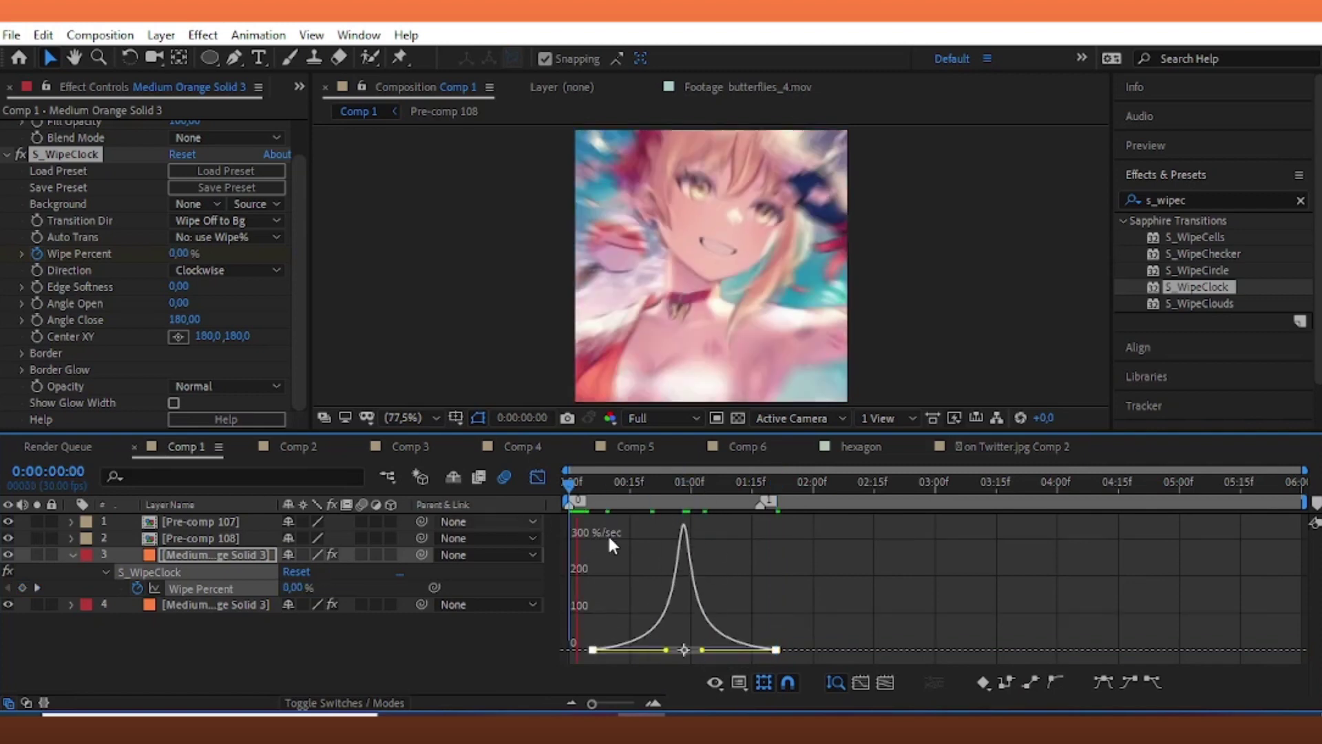
- Duplicate the wiping orange solid and set the copy's Scale to -100, -100
click(538, 477)
click(703, 490)
drag(703, 490, 698, 508)
click(699, 571)
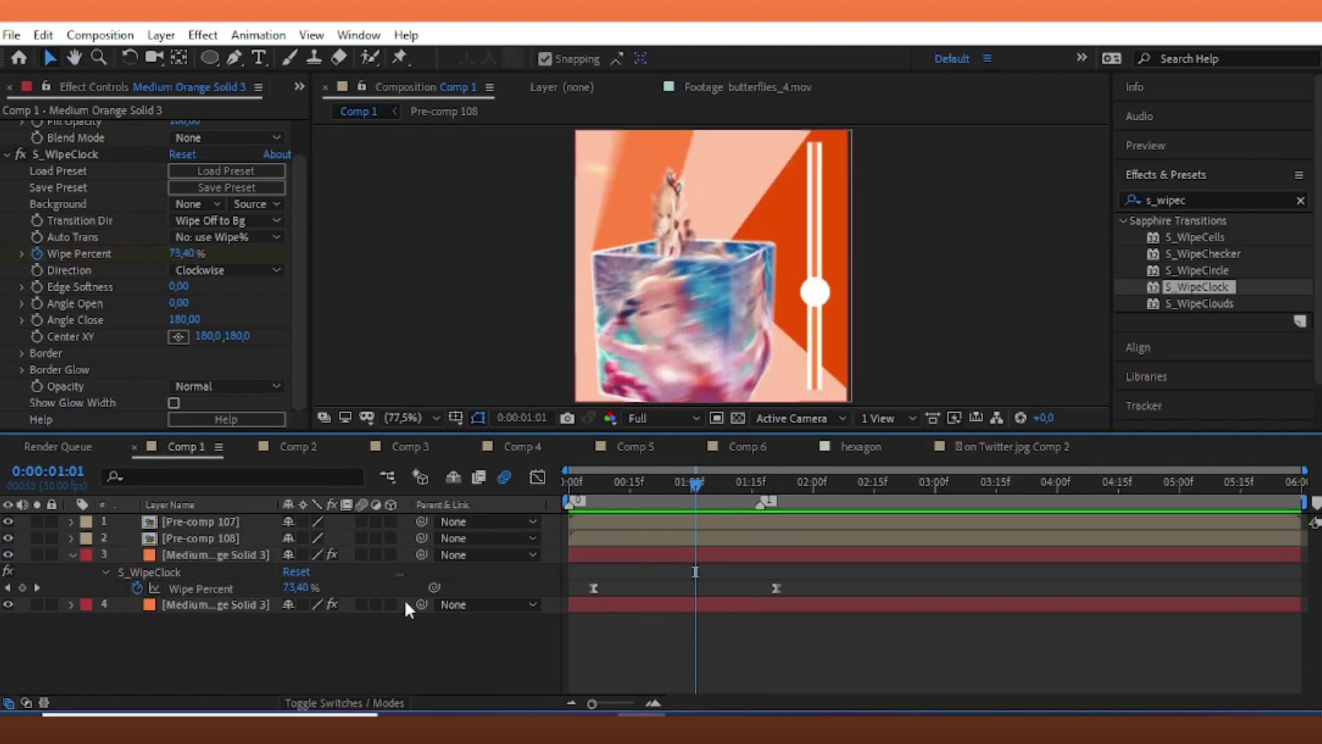
click(617, 553)
key(ctrl+d)
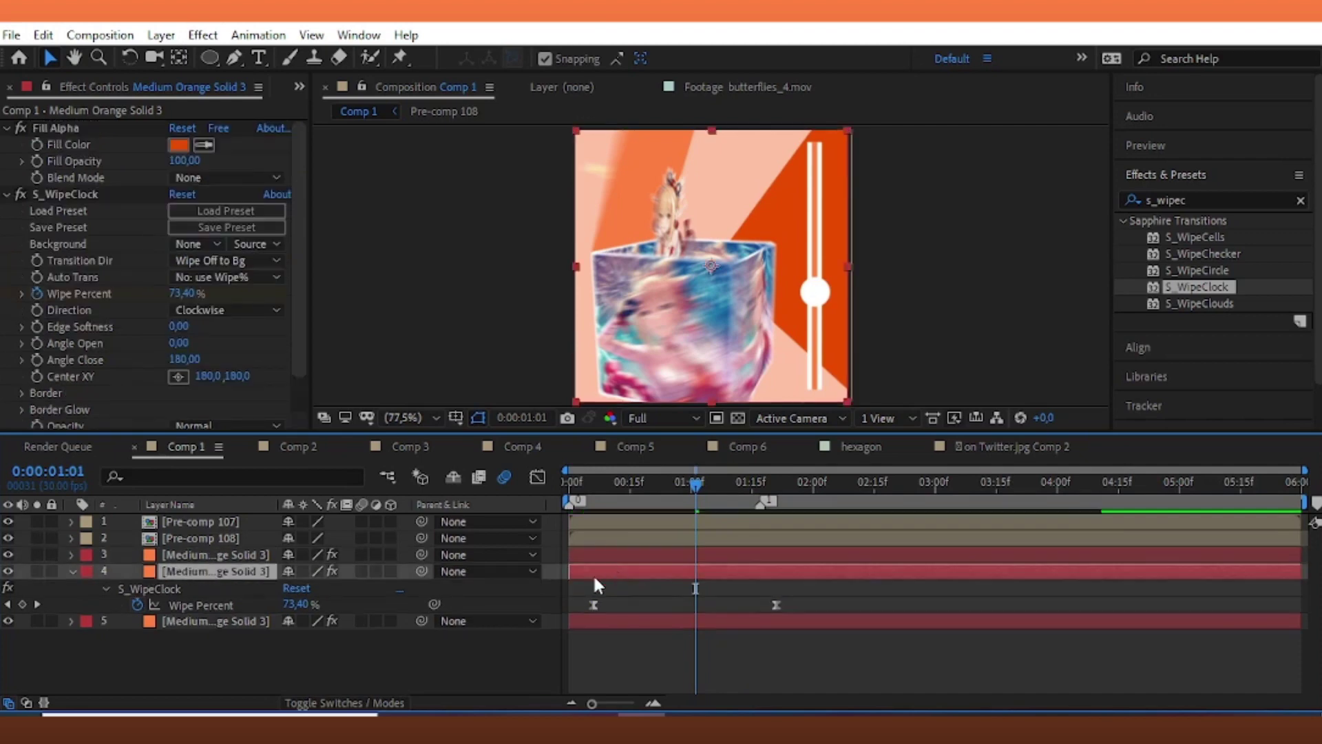
key(s)
click(313, 586)
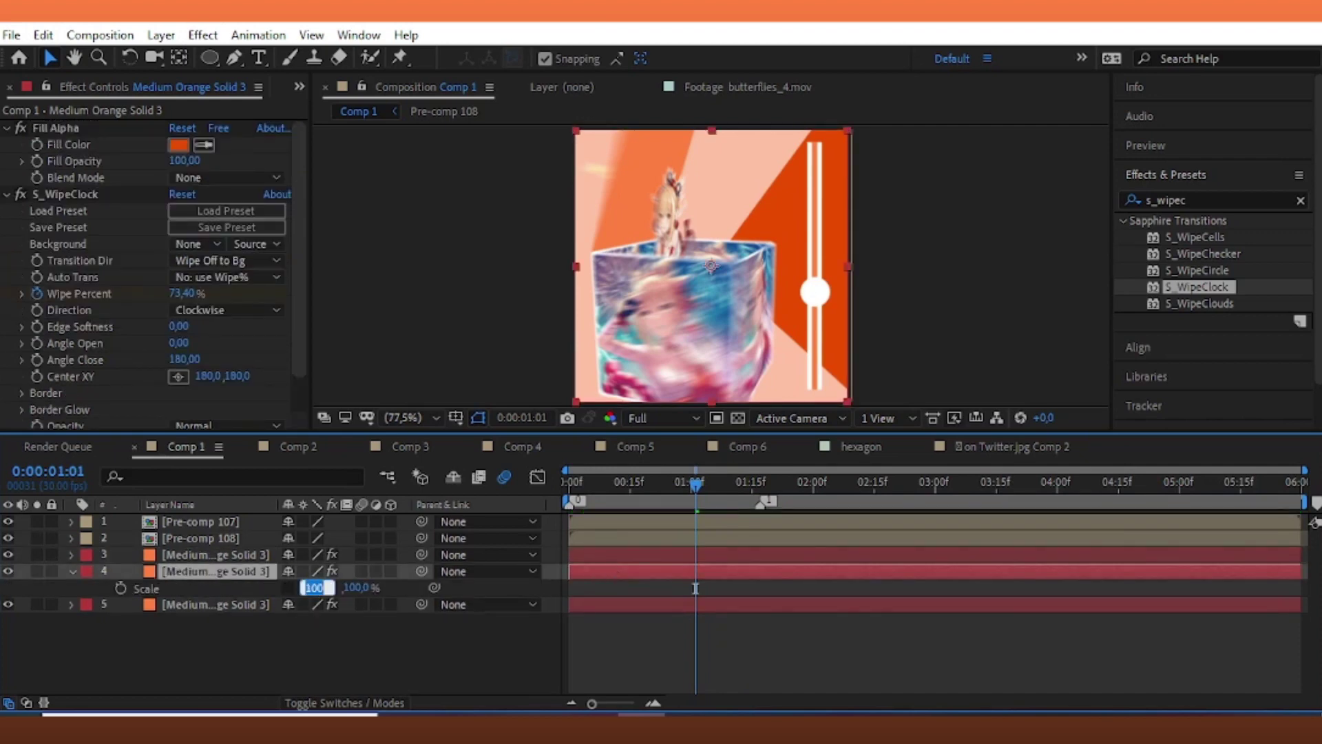
text(0)
click(347, 588)
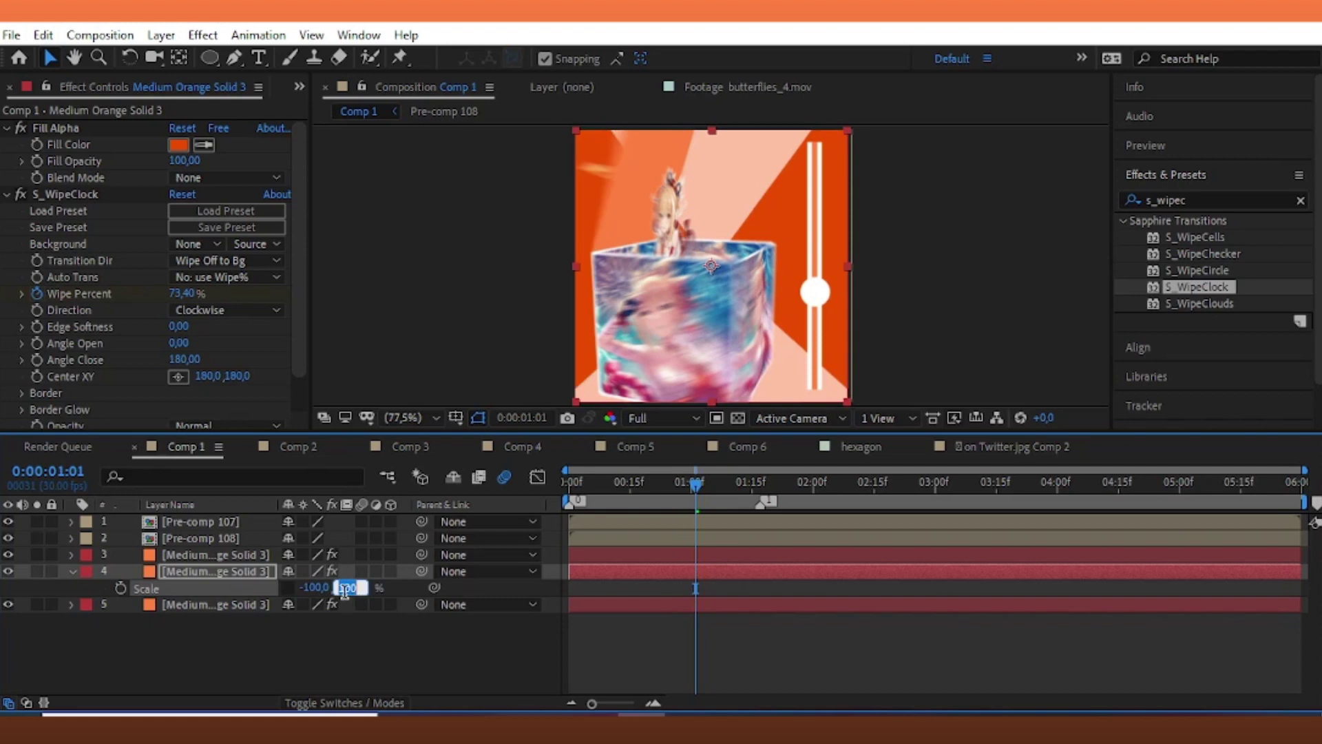
text(-100)
key(Return)
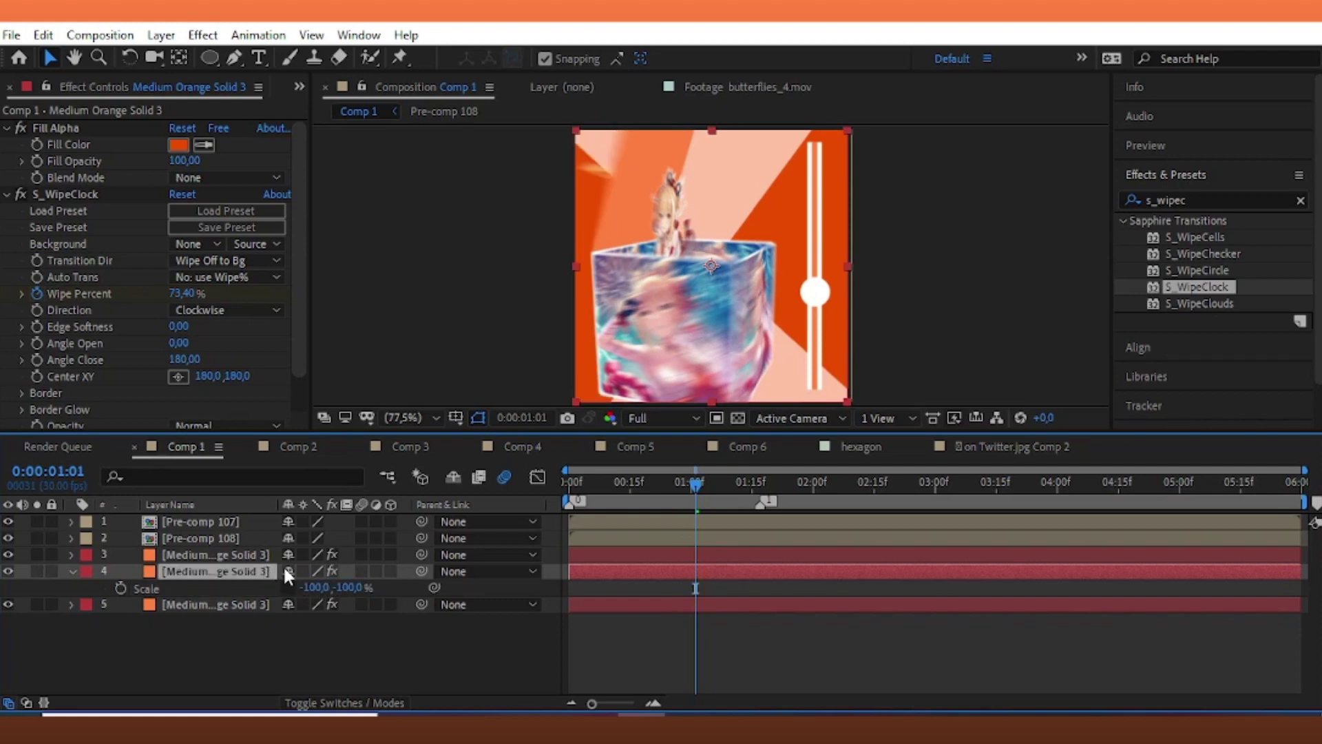
- Preview the mirrored wipes from the start and review both solids' Wipe Percent keyframes
drag(650, 488, 575, 551)
key(space)
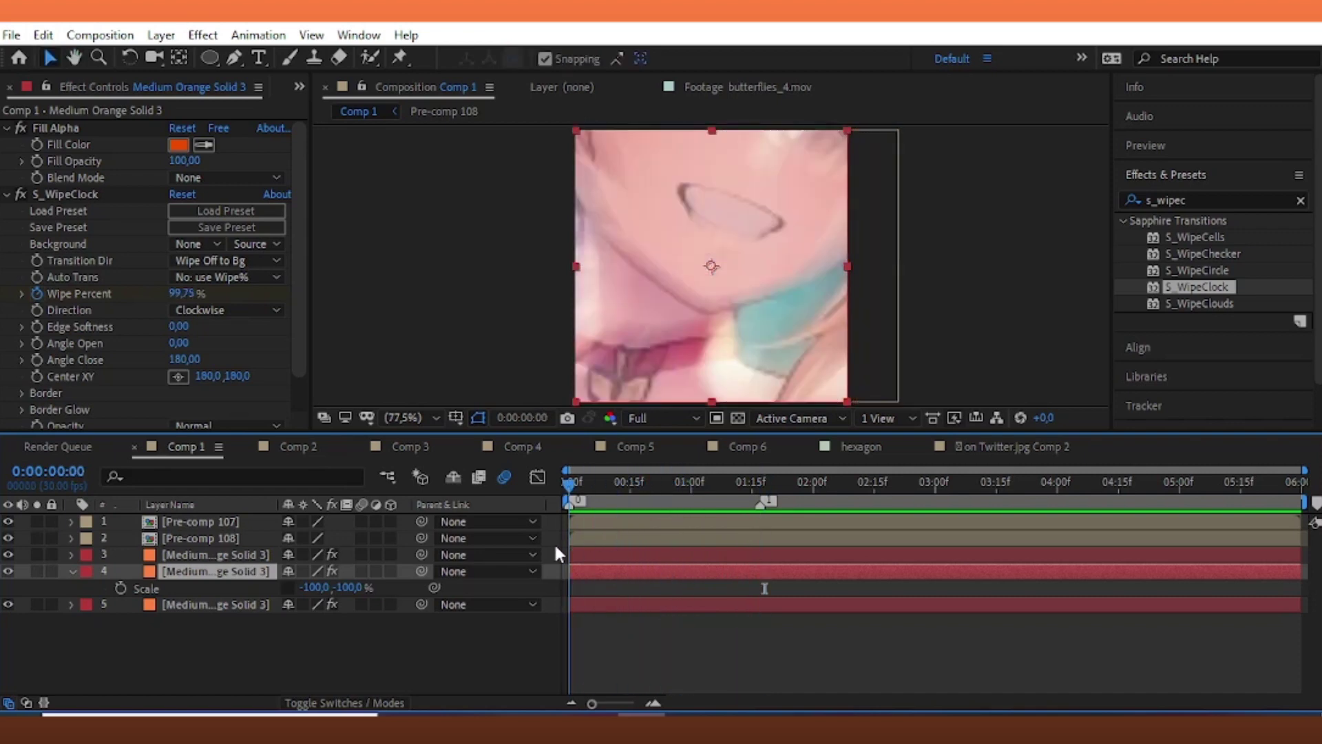
shift+click(207, 555)
key(u)
mouse_move(675, 508)
mouse_down()
mouse_move(636, 502)
mouse_move(689, 521)
mouse_move(670, 530)
mouse_up()
click(537, 476)
click(537, 477)
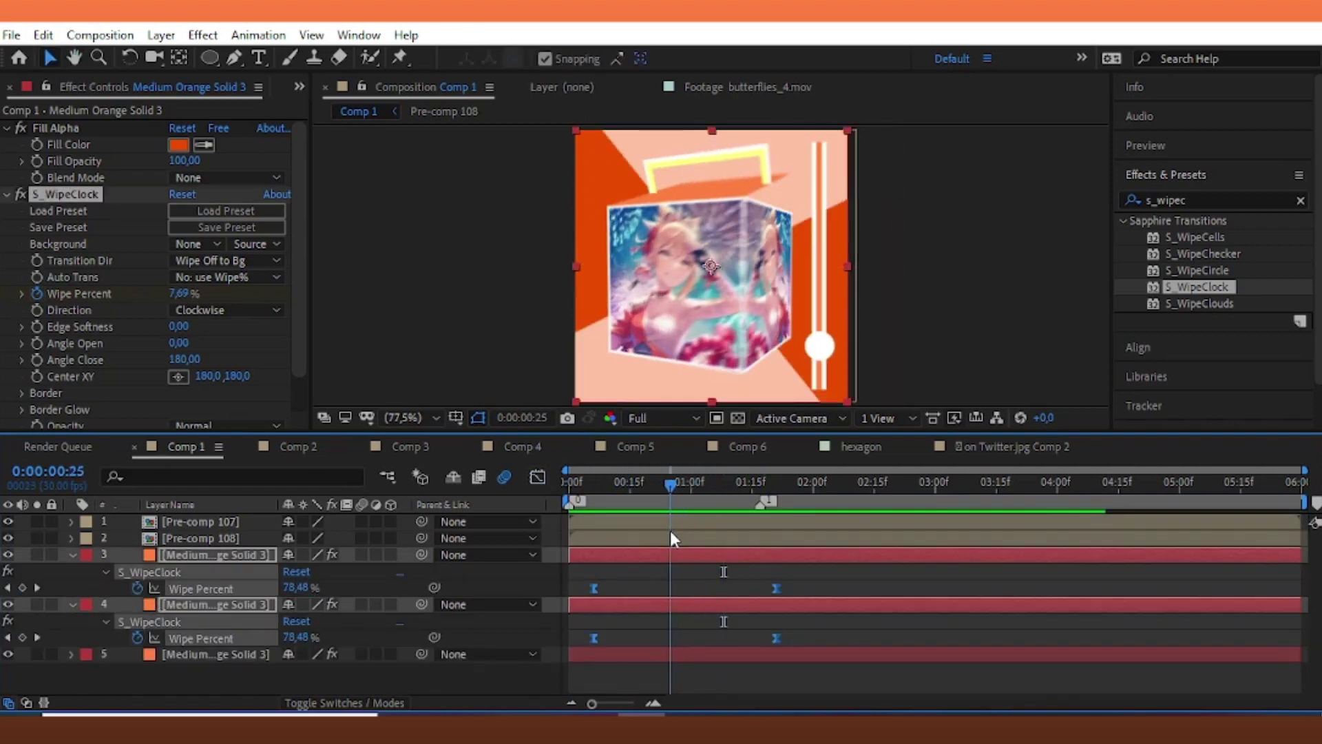
click(724, 555)
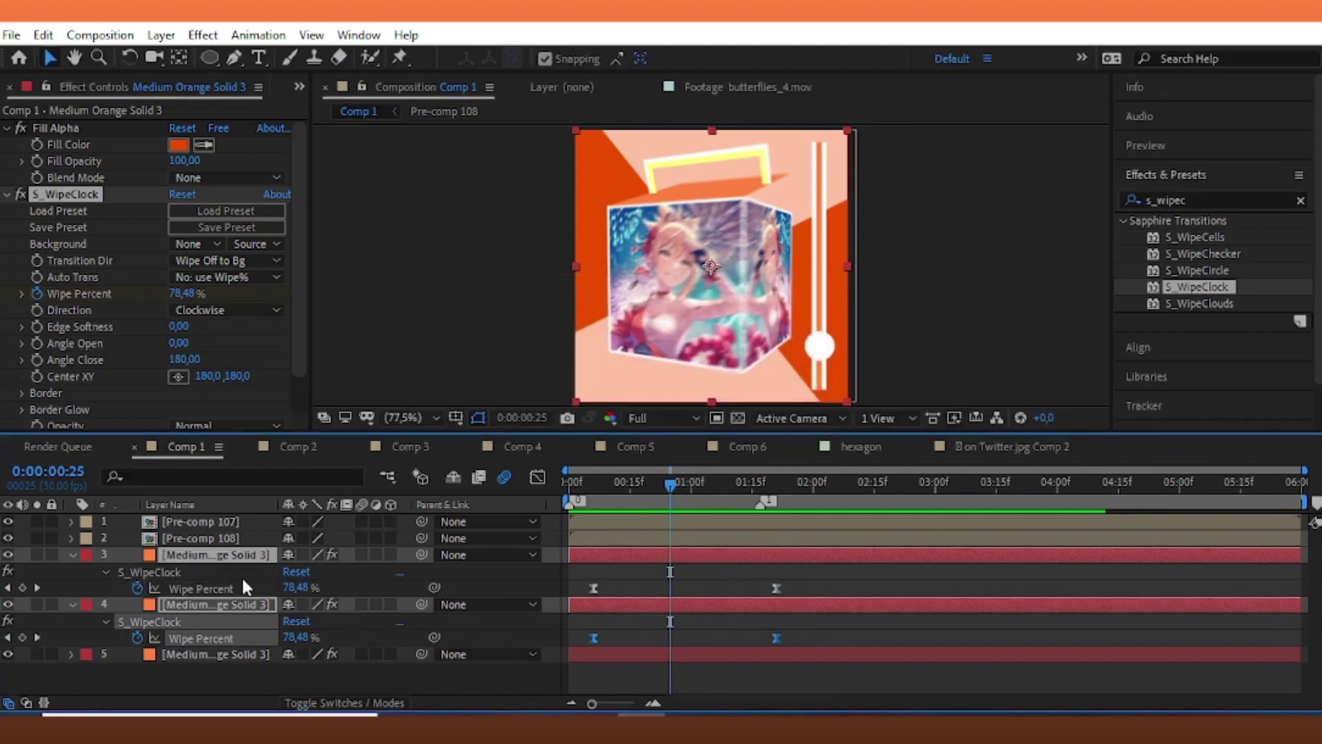
click(72, 555)
click(763, 607)
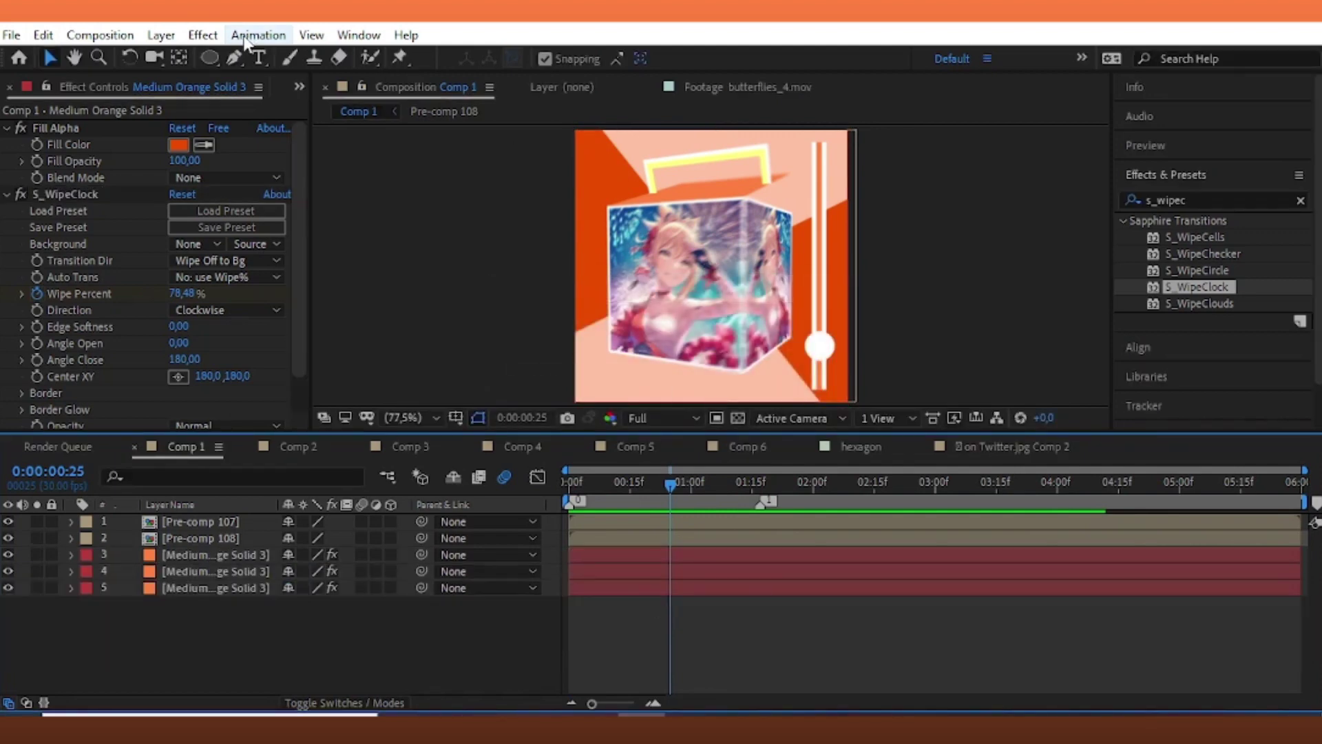
click(161, 35)
- Create a white solid layer and draw a frame-filling circular ellipse mask on it
mouse_move(183, 57)
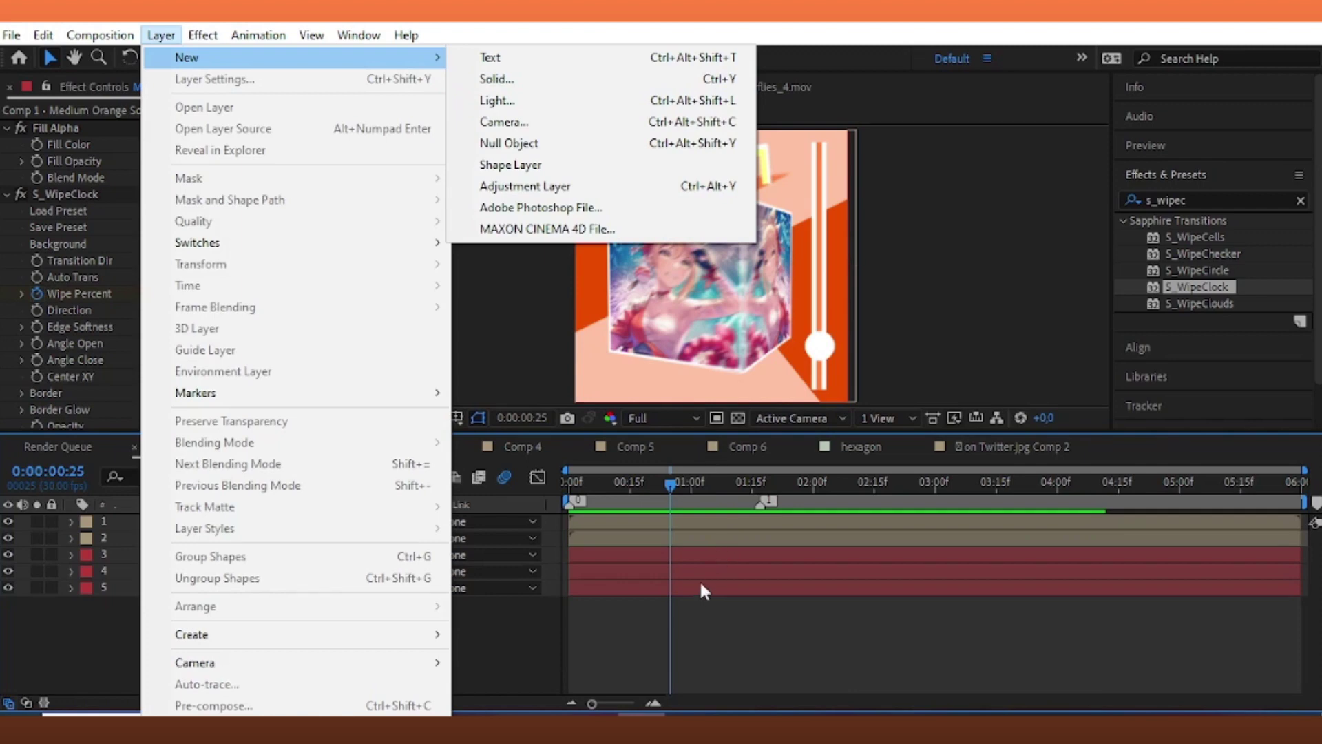
click(531, 79)
click(706, 508)
click(641, 378)
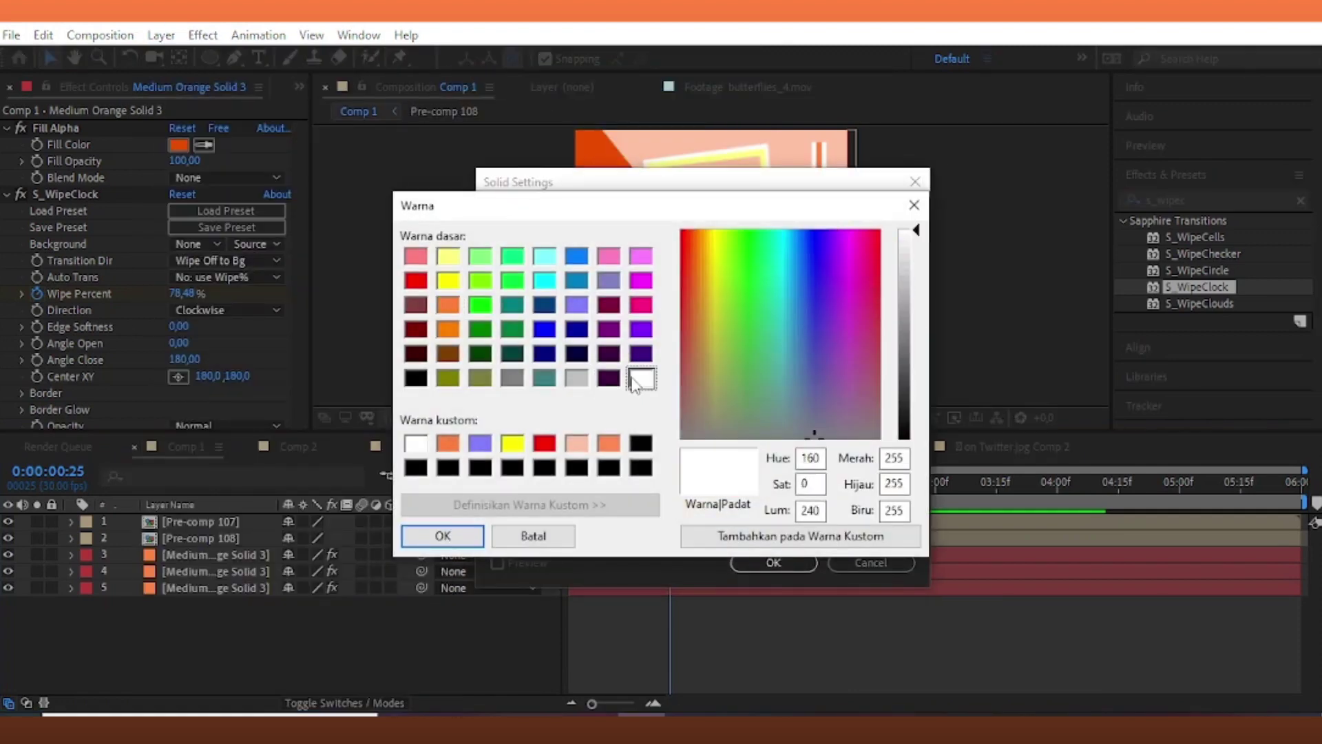
click(454, 535)
click(776, 563)
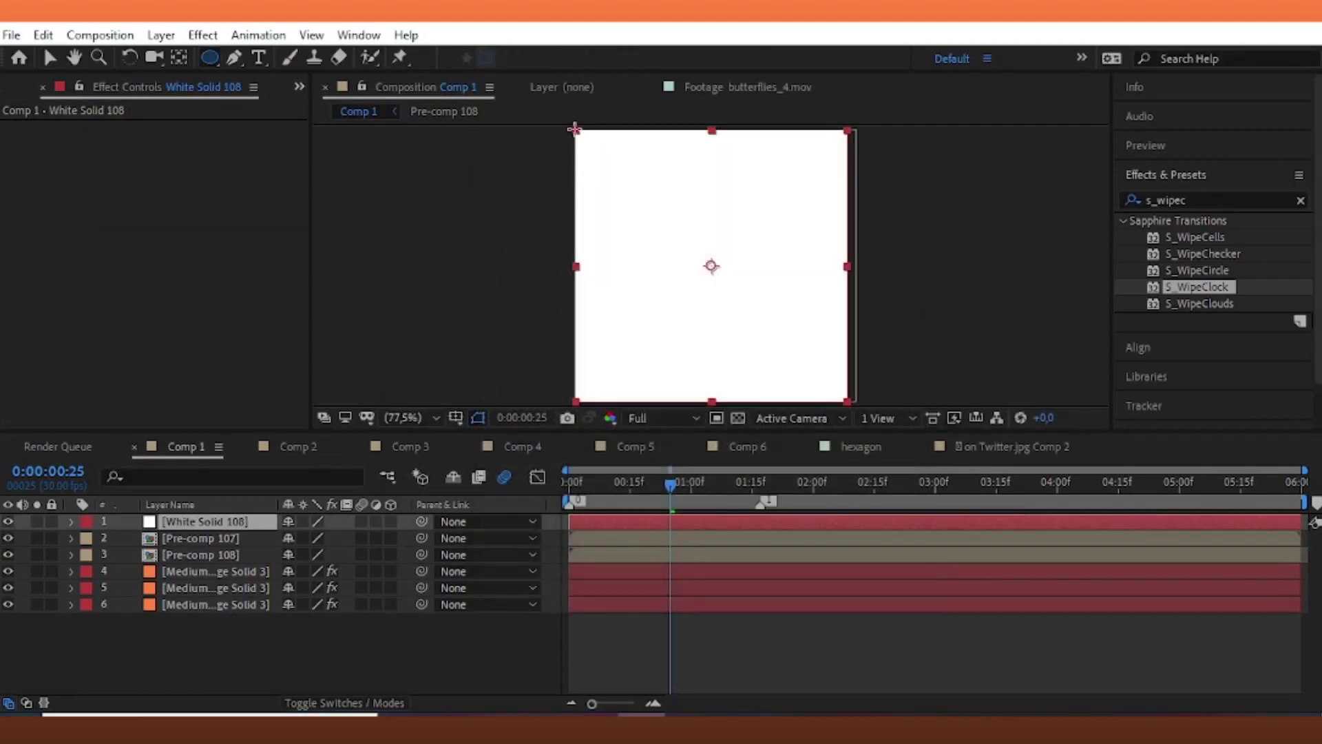
drag(576, 129, 848, 401)
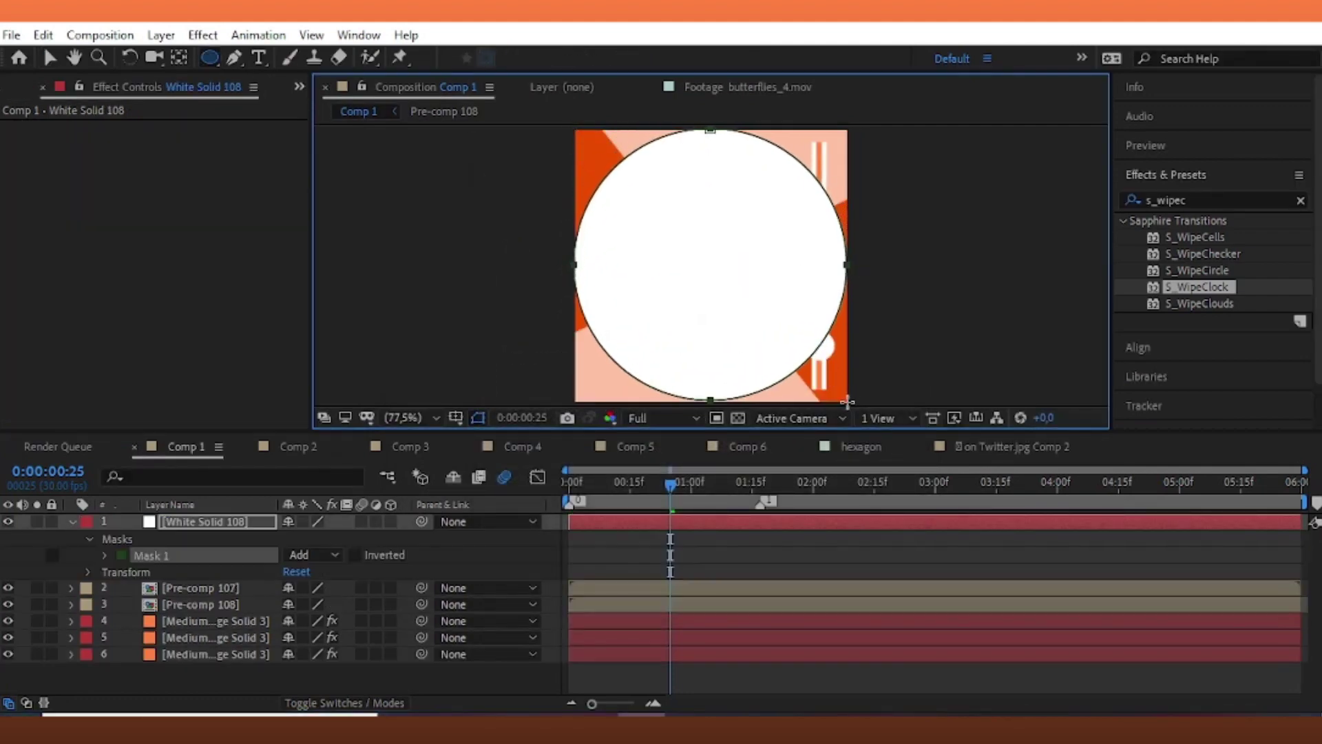
- Keyframe Mask Expansion and check the orange wipe's keyframe timing as a reference
key(v)
click(146, 539)
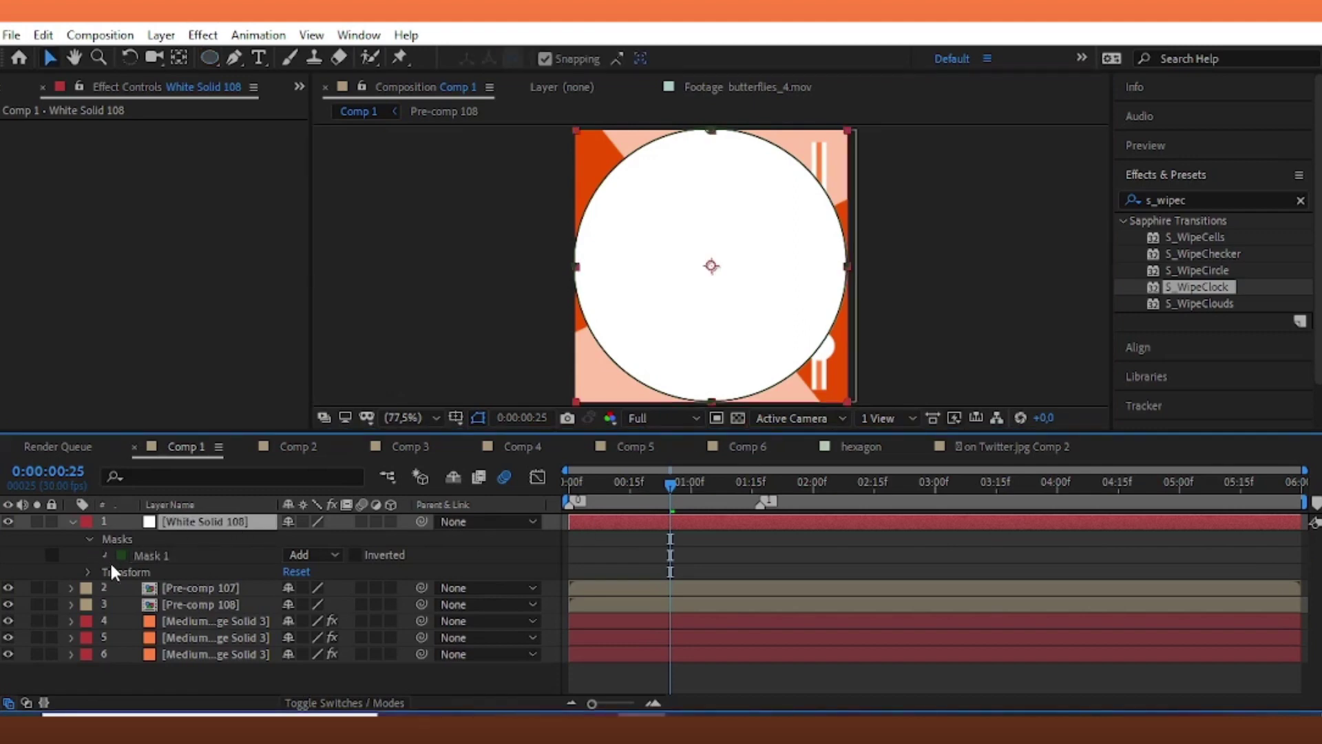
click(105, 555)
click(138, 620)
scroll(620, 620, down, 2)
click(673, 650)
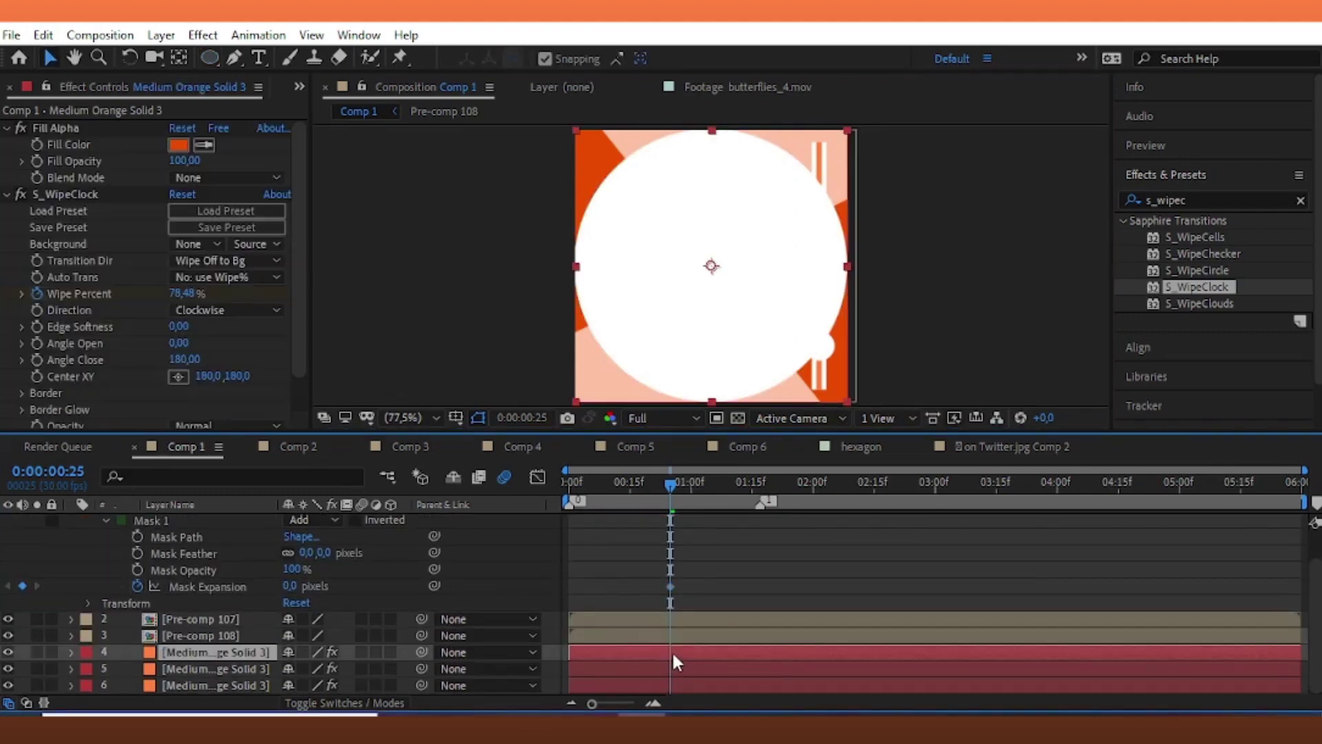
key(u)
click(594, 484)
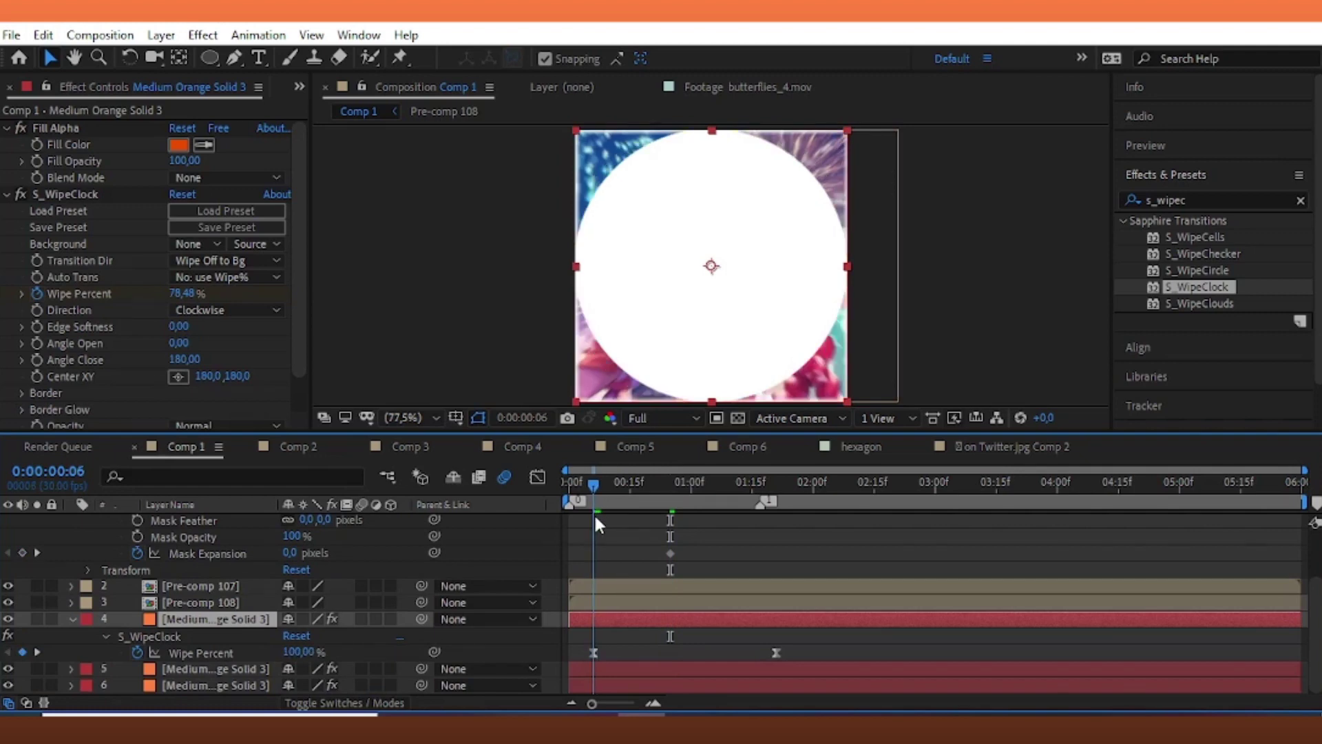
click(781, 482)
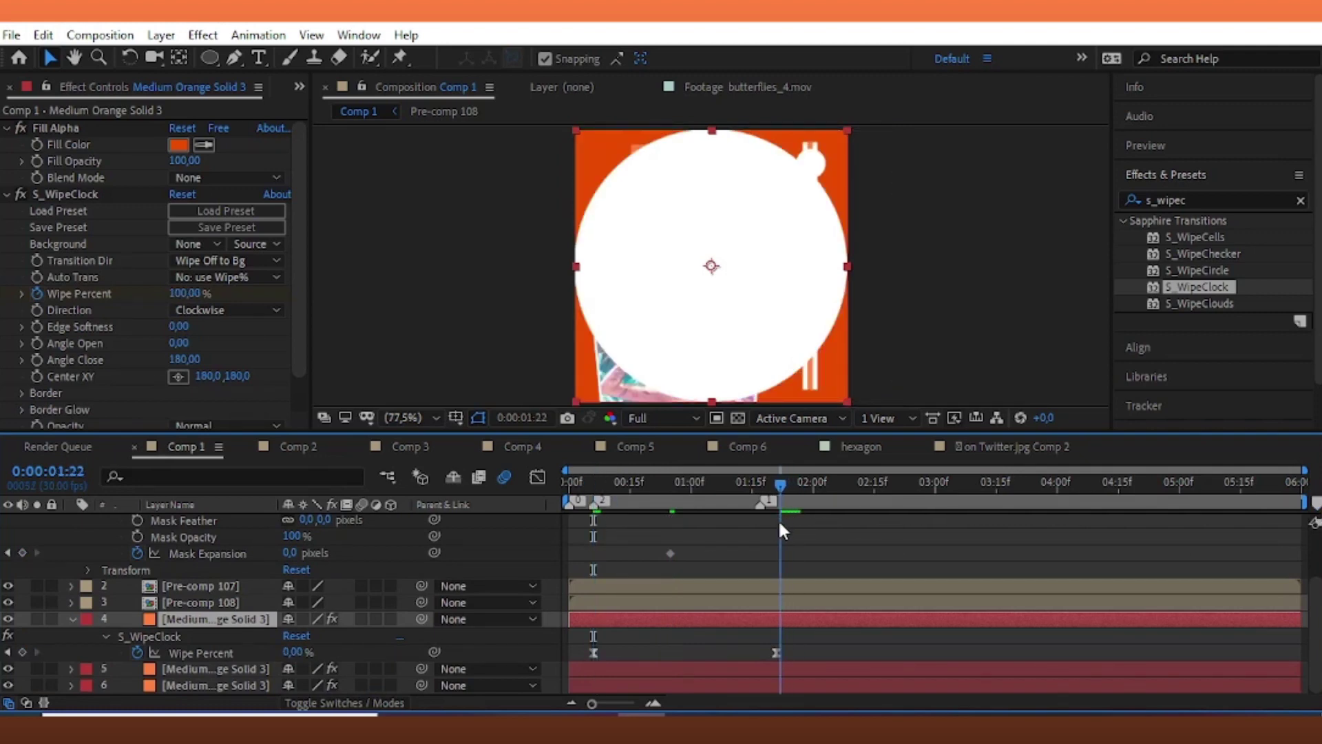
key(Page_Up)
- Move the first Mask Expansion keyframe to 0:00:00:06 at -180 px and add one at 0:00:01:21
scroll(701, 585, up, 3)
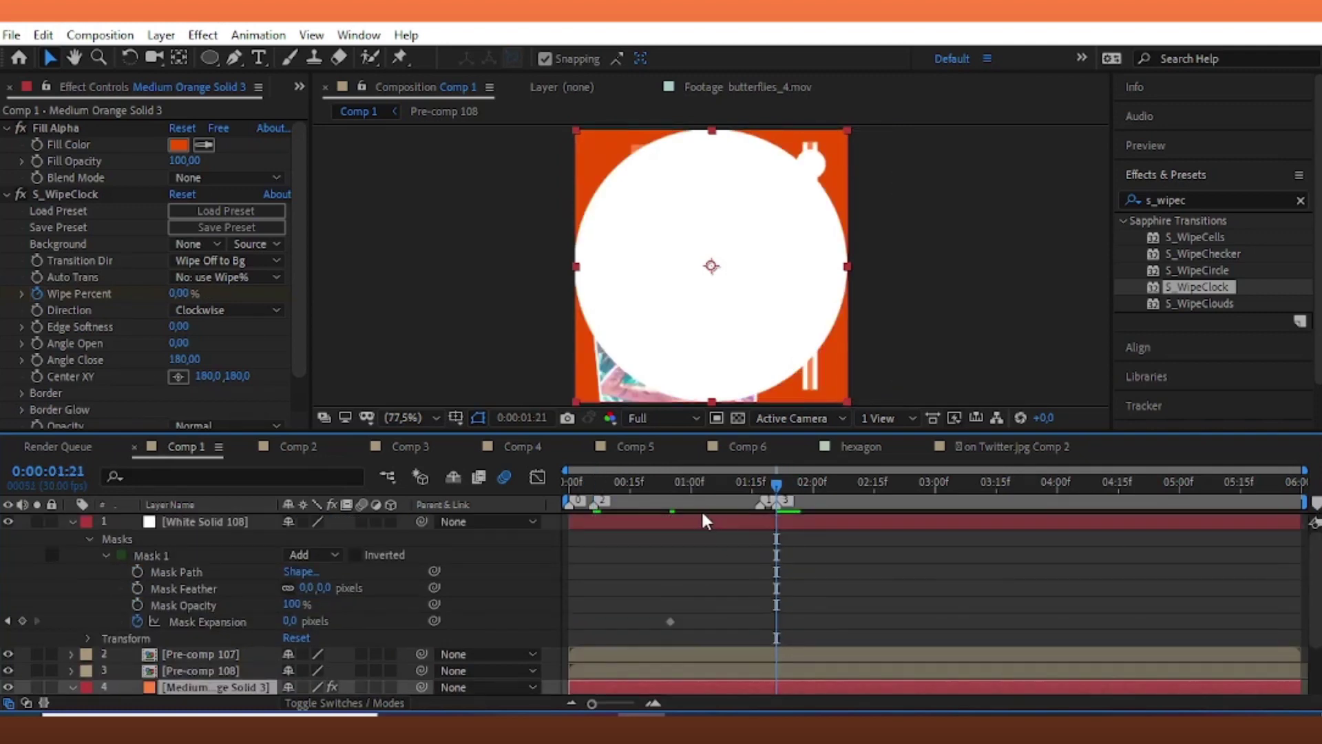
click(701, 521)
click(665, 624)
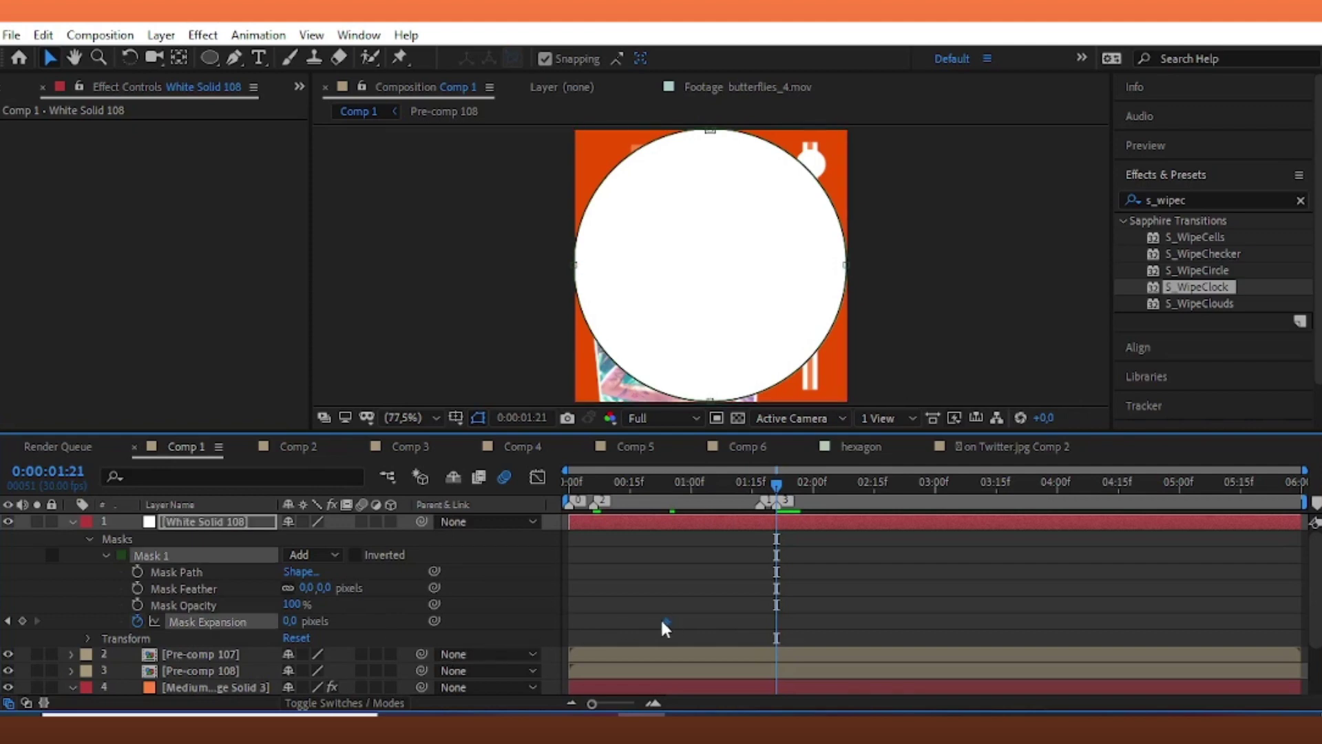
drag(610, 622, 595, 622)
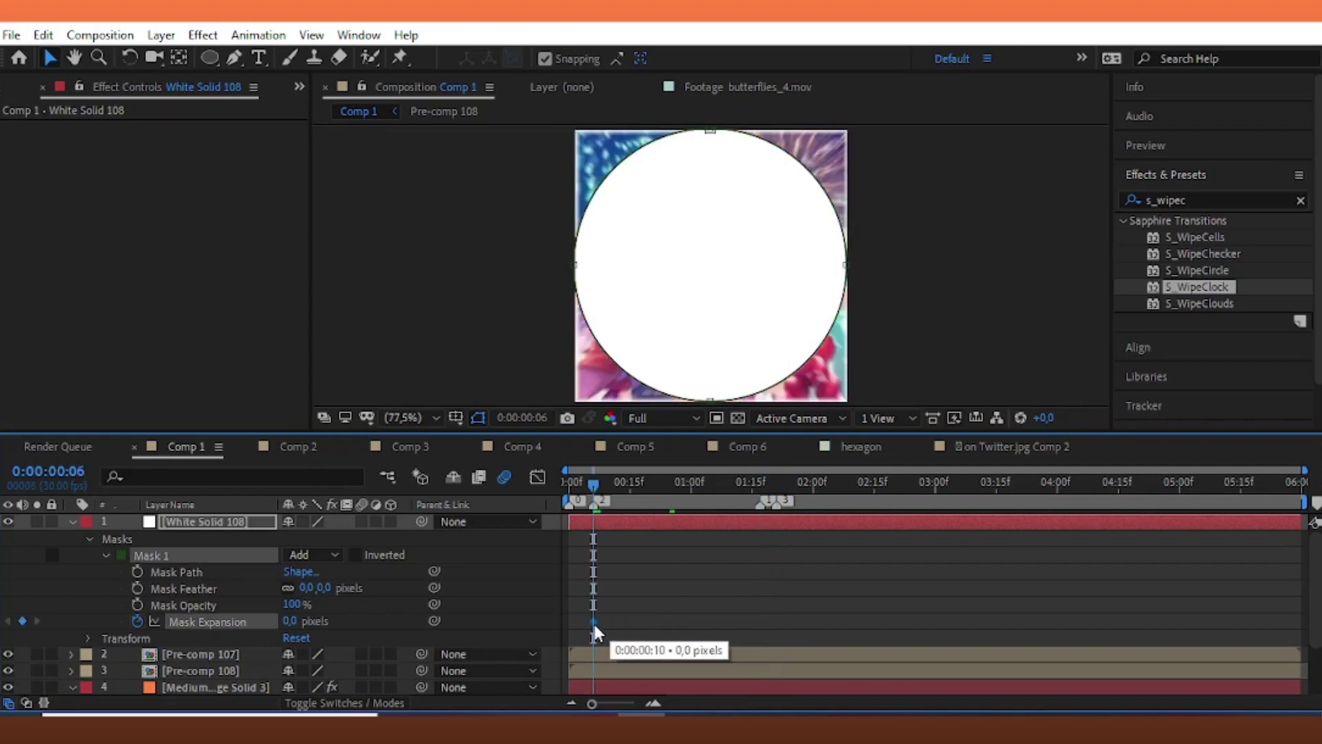
click(756, 604)
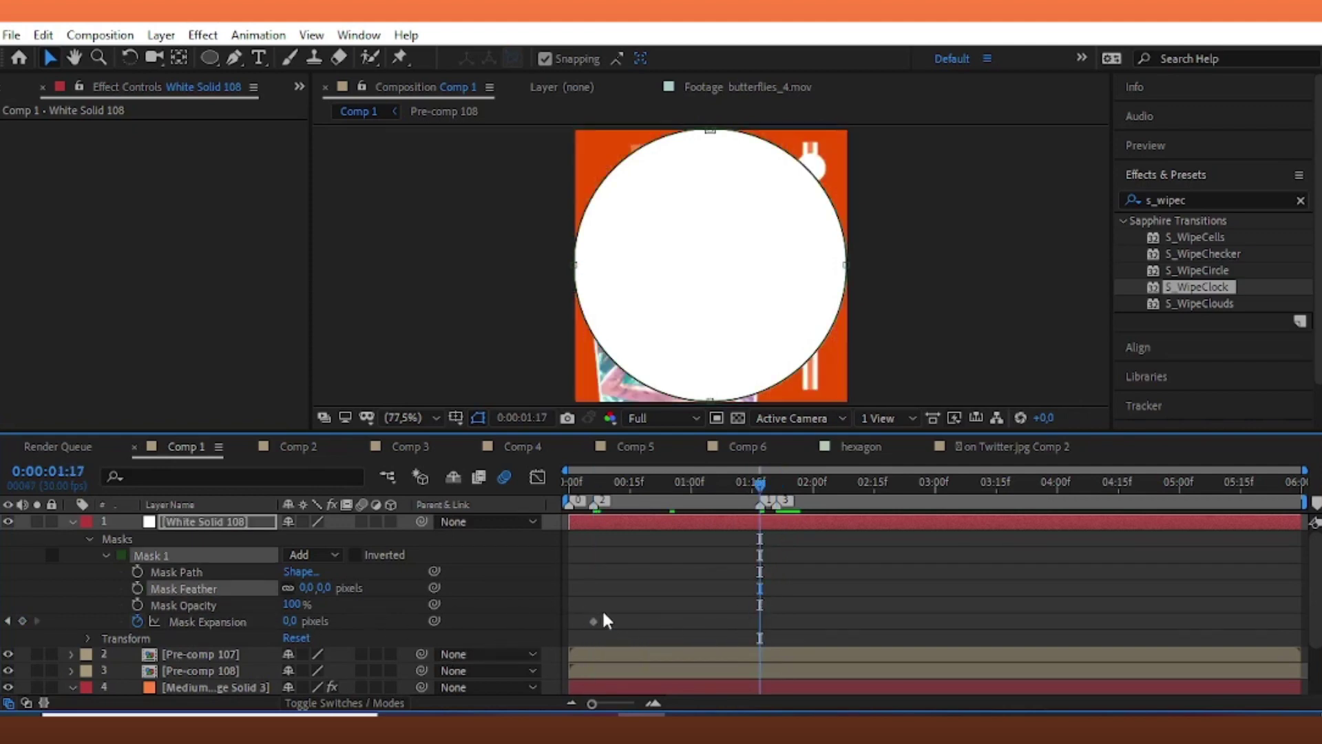
key(Page_Down)
key(Page_Down)
key(Page_Down)
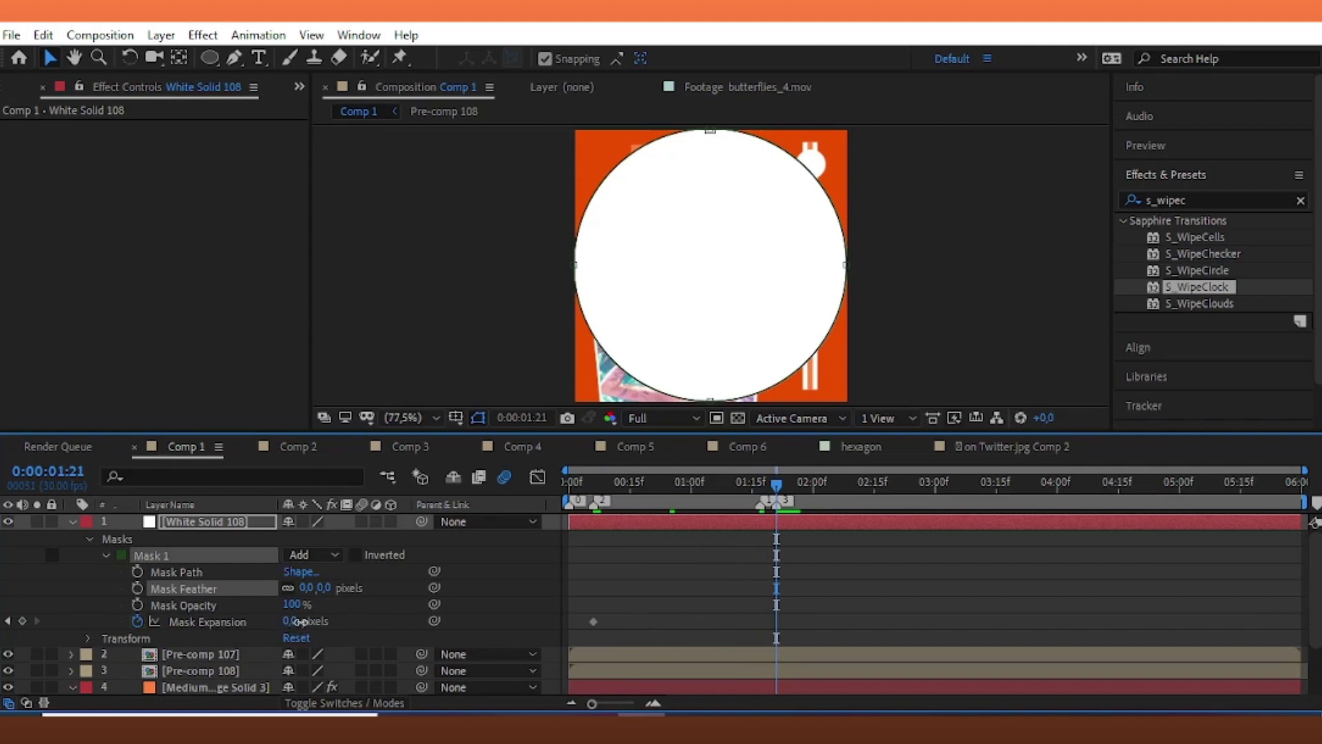
drag(300, 622, 353, 622)
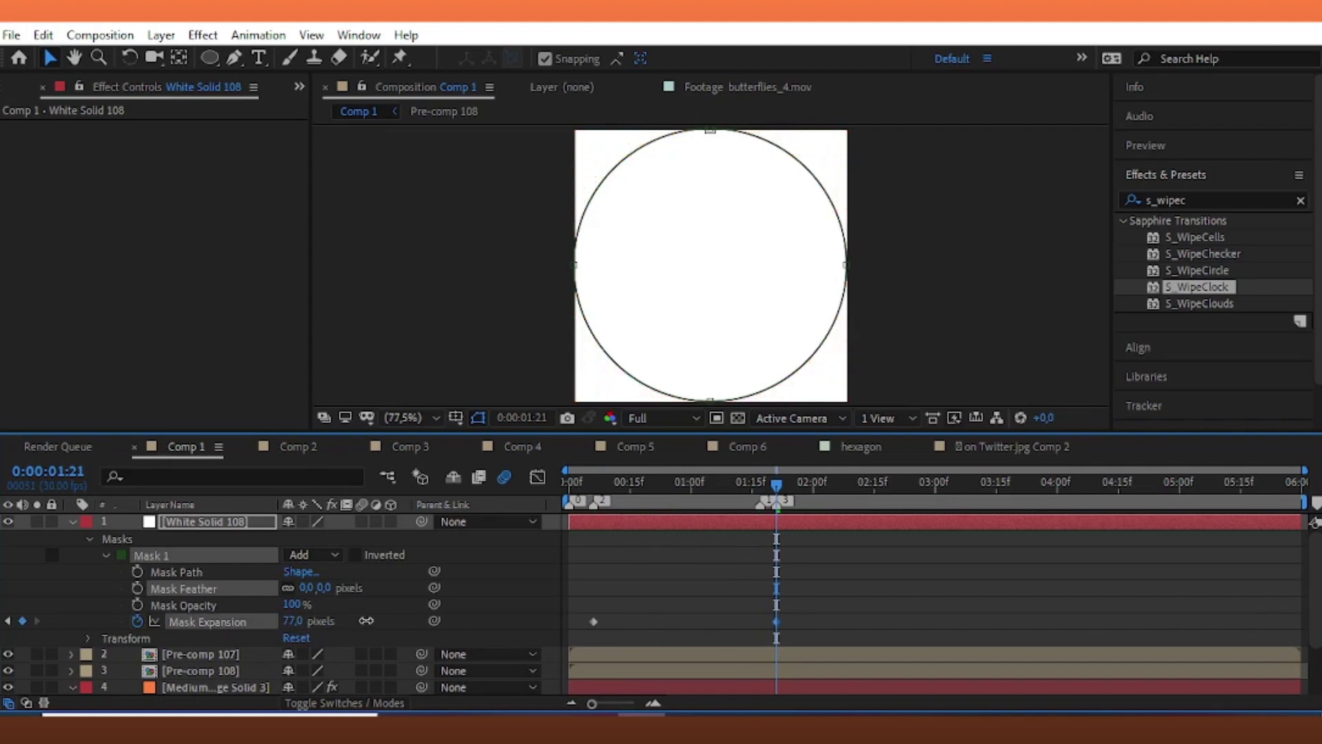
key(j)
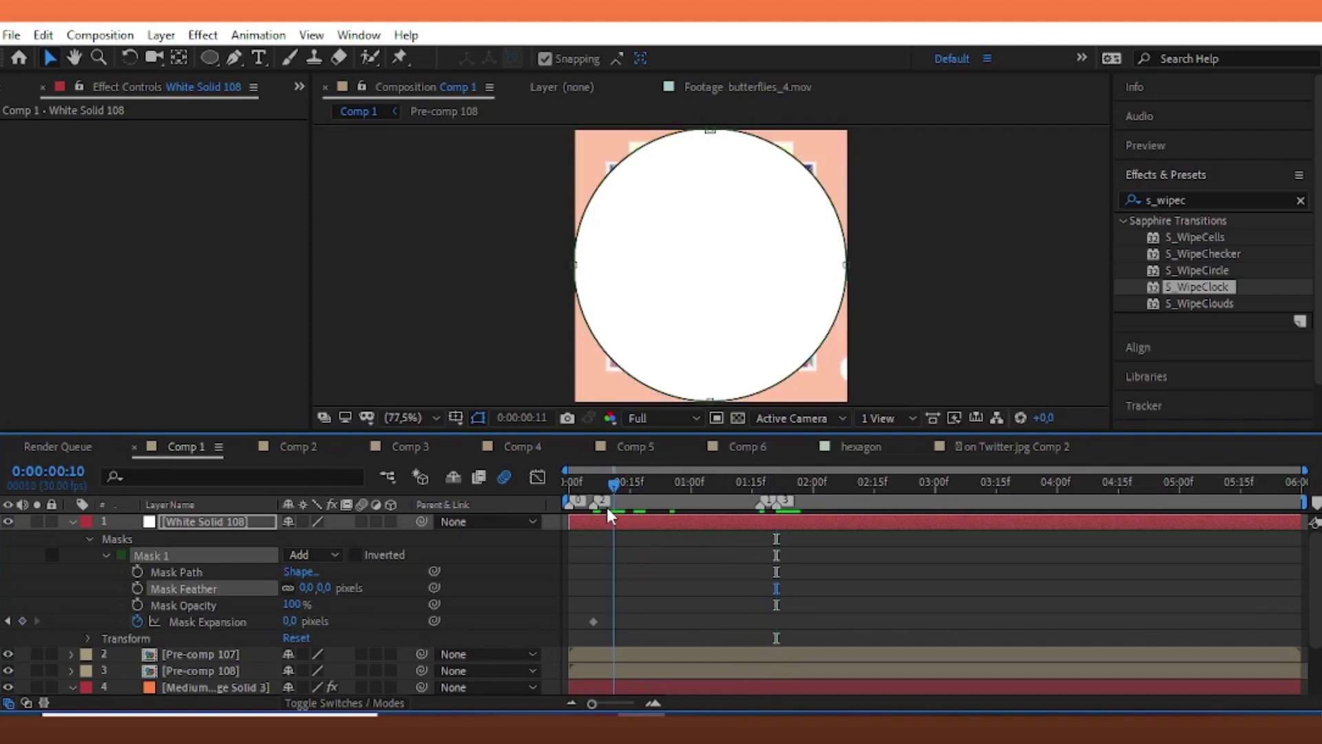
drag(298, 620, 145, 646)
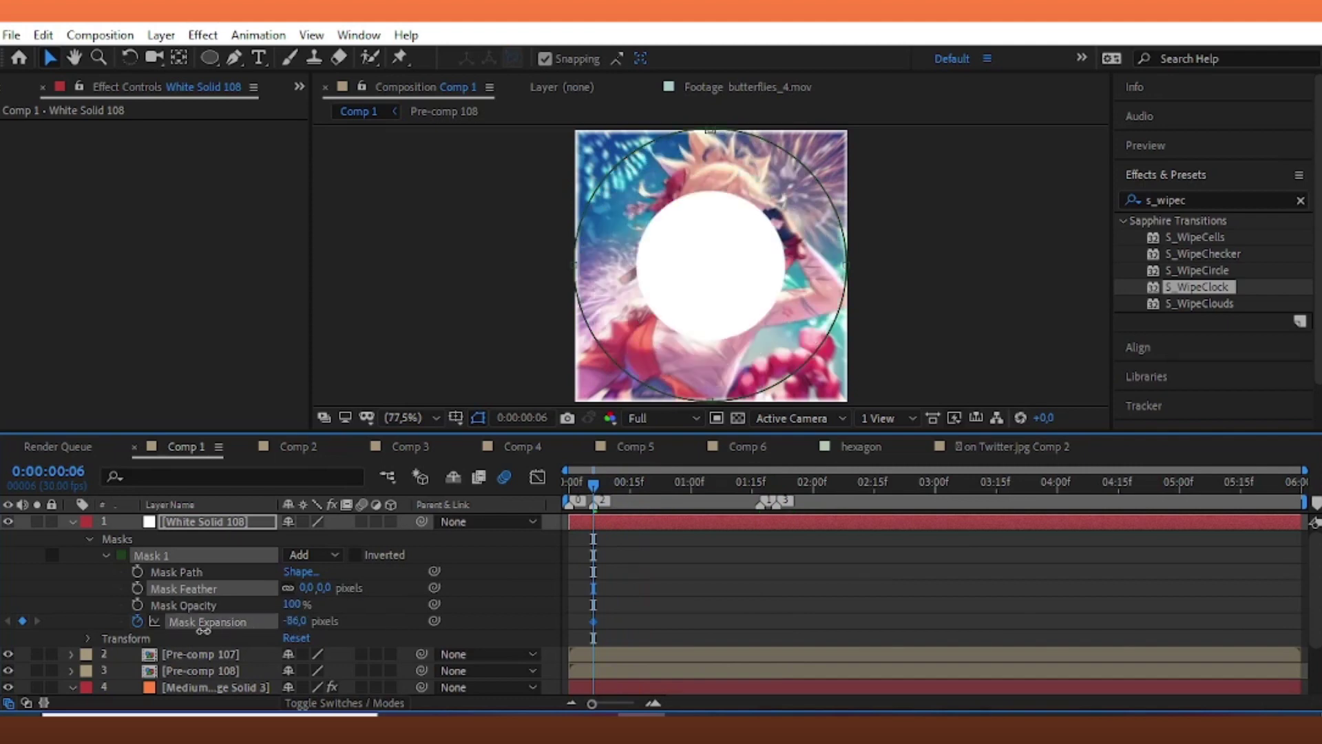
- Set the 0:00:01:21 Mask Expansion keyframe to 0 pixels after a playback check
click(750, 486)
key(space)
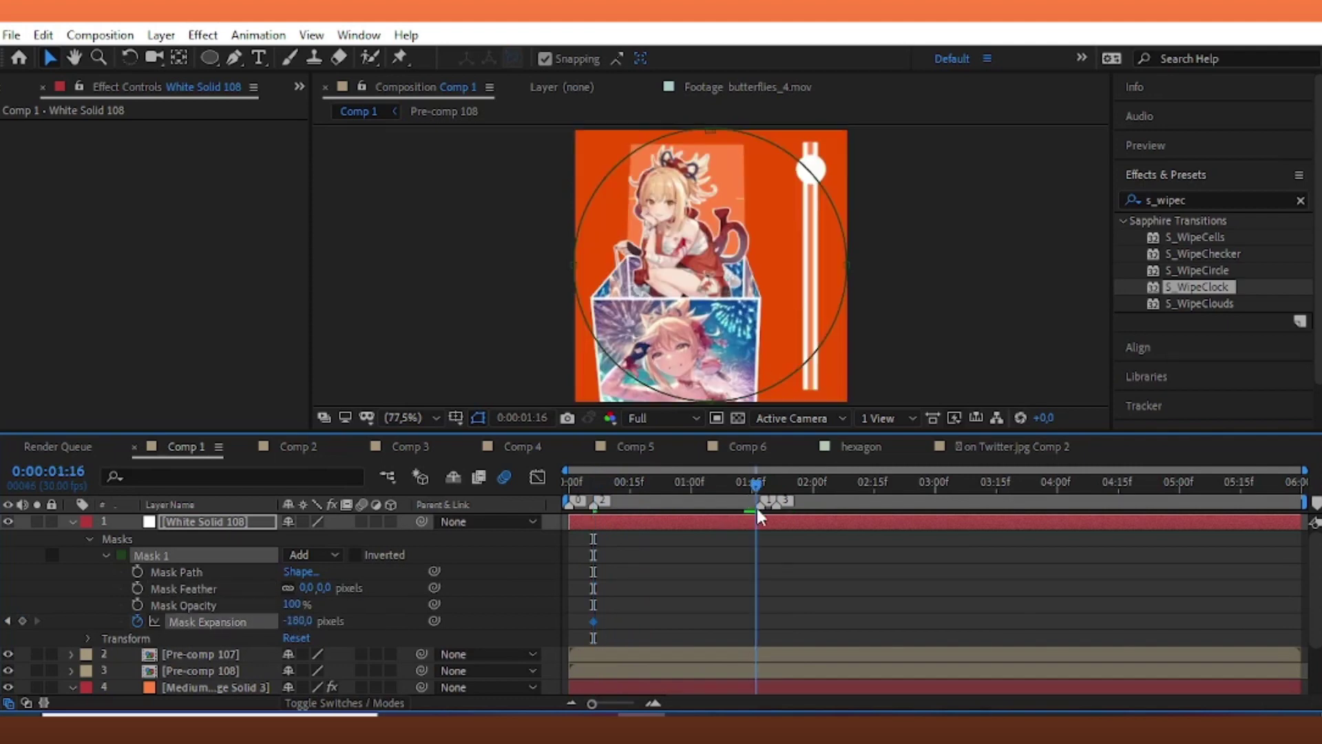
drag(312, 623, 283, 639)
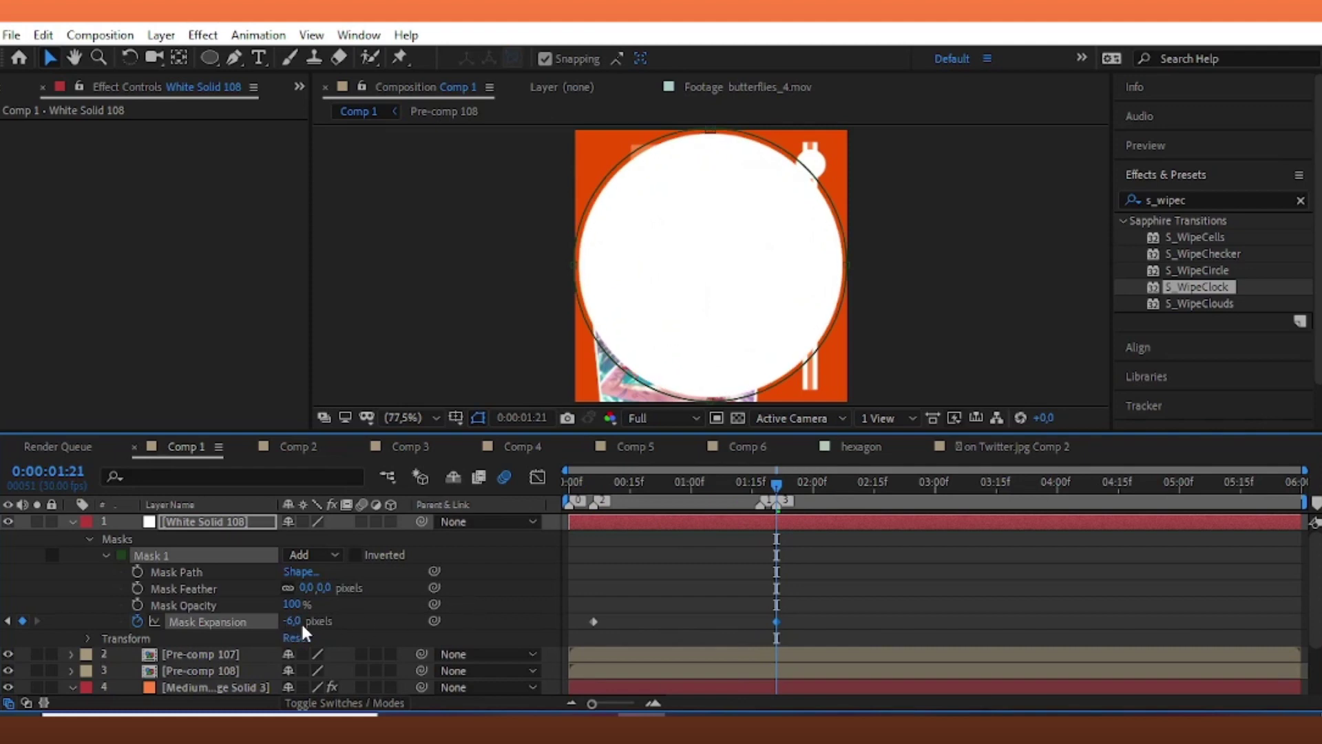
key(Home)
click(778, 506)
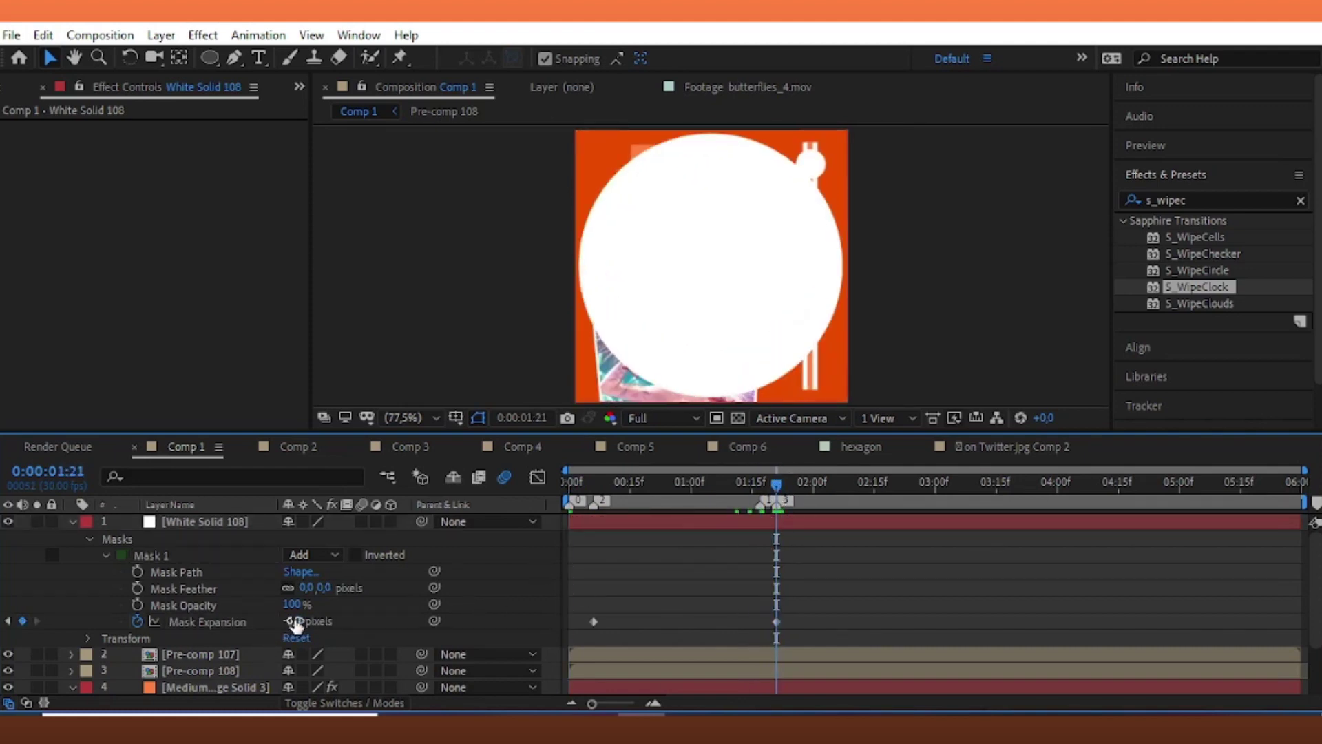
text(0)
key(Return)
- Ease the Mask Expansion speed curve in the Graph Editor and preview the growing circle
drag(806, 611, 536, 660)
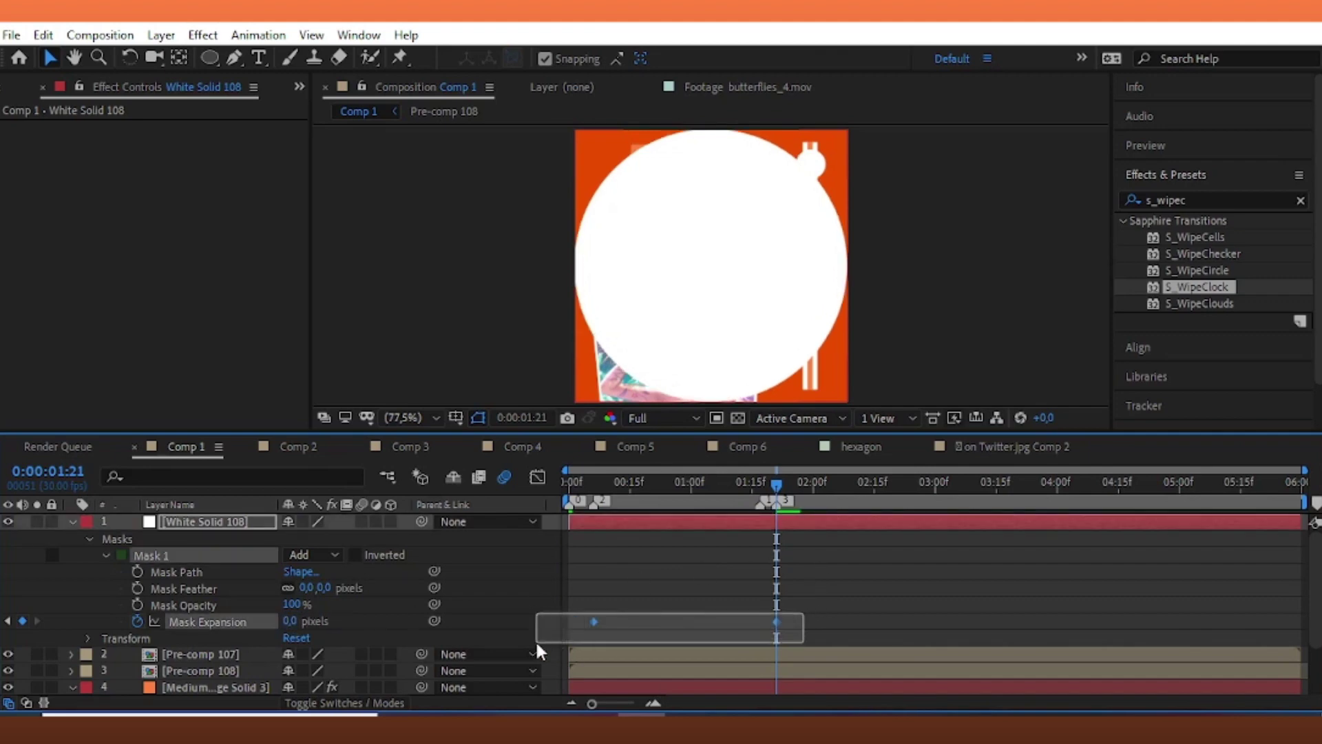
click(537, 478)
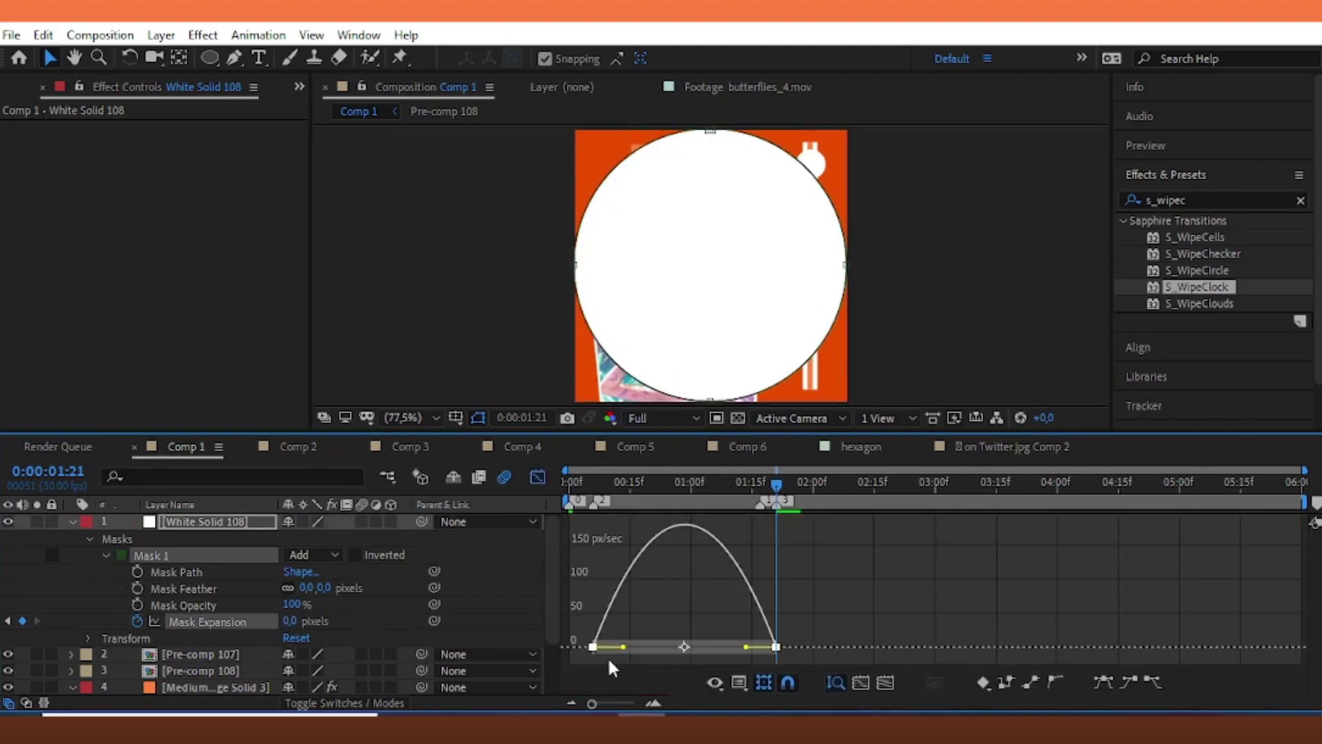
drag(652, 651, 704, 649)
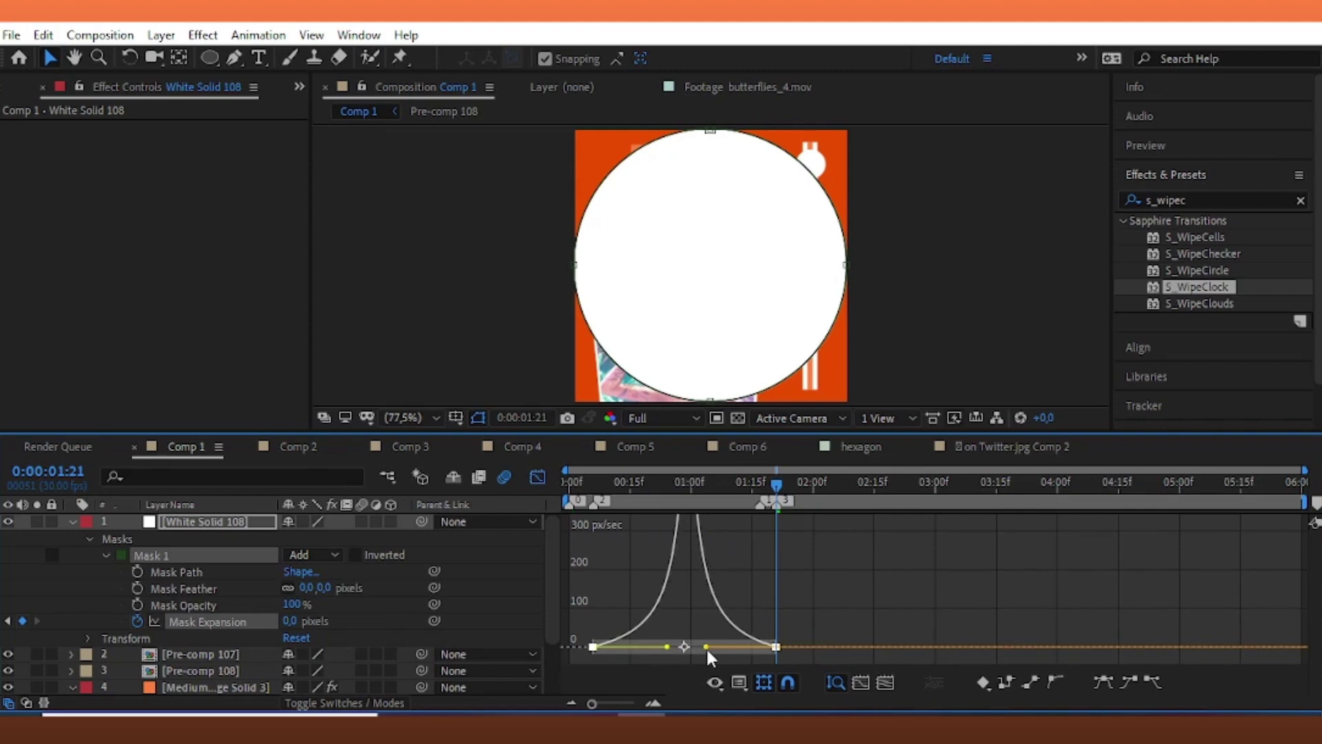
key(space)
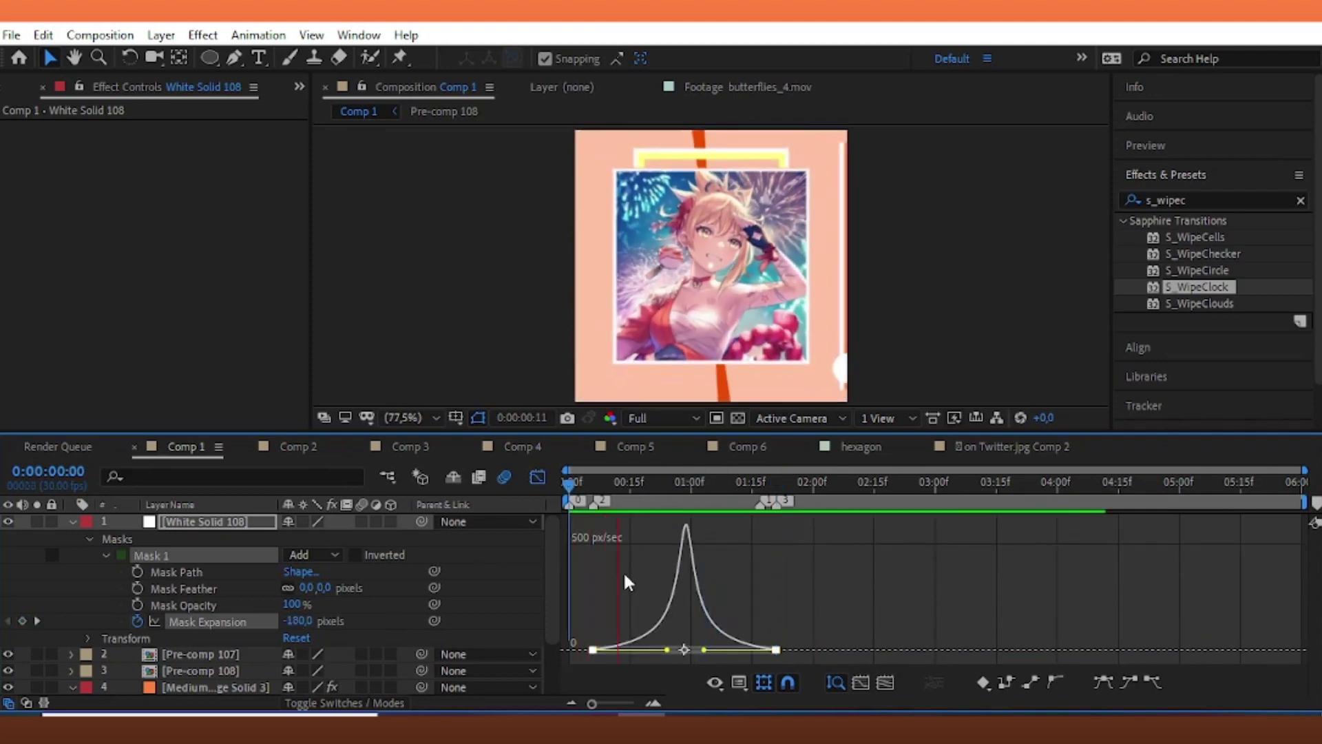
click(538, 476)
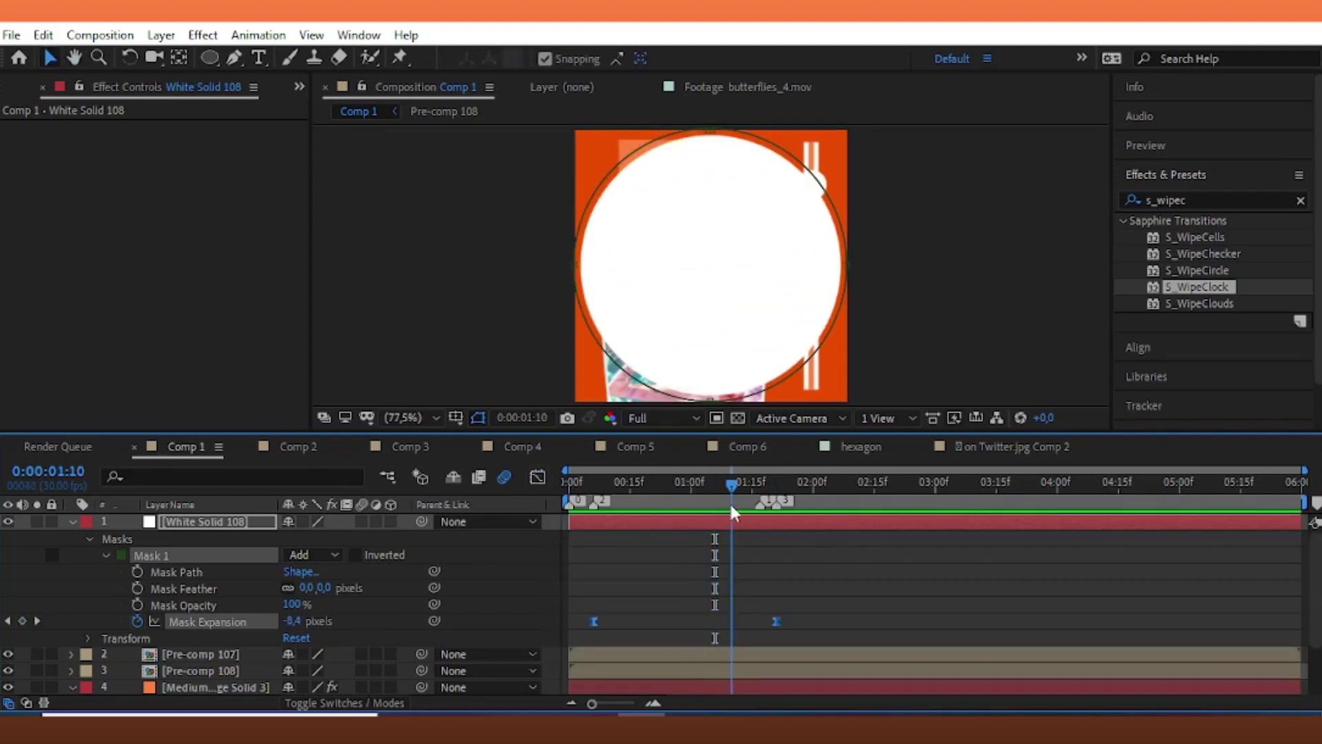
click(98, 524)
click(71, 521)
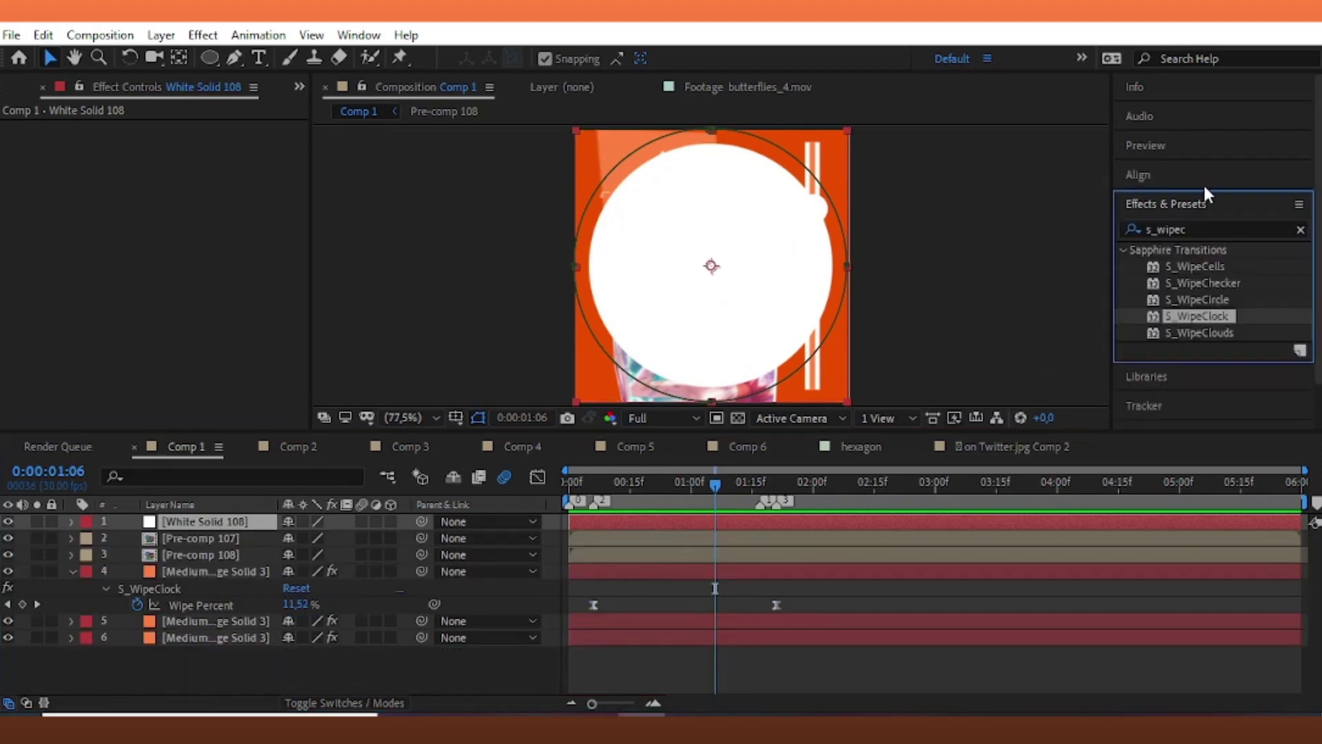
- Duplicate White Solid 108 and apply Fill Alpha with a pink fill colour
click(1187, 200)
click(1187, 207)
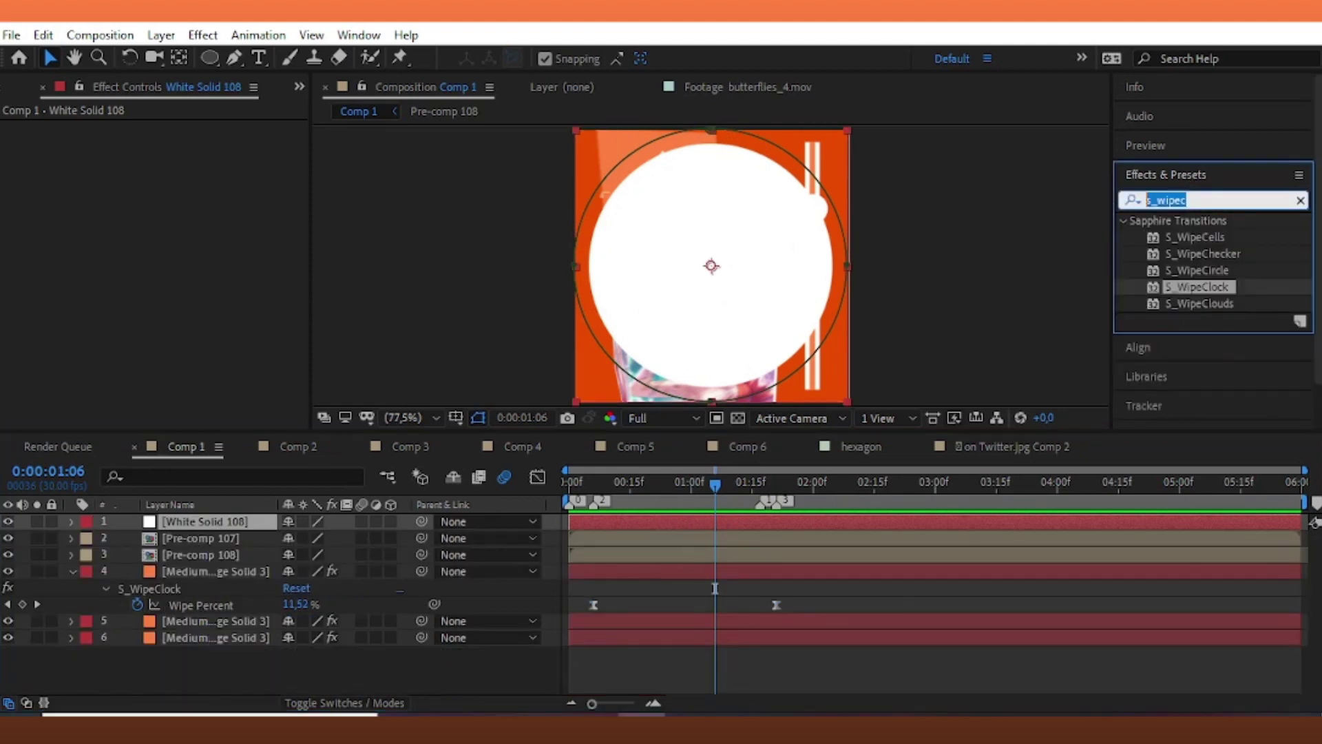
text(fill)
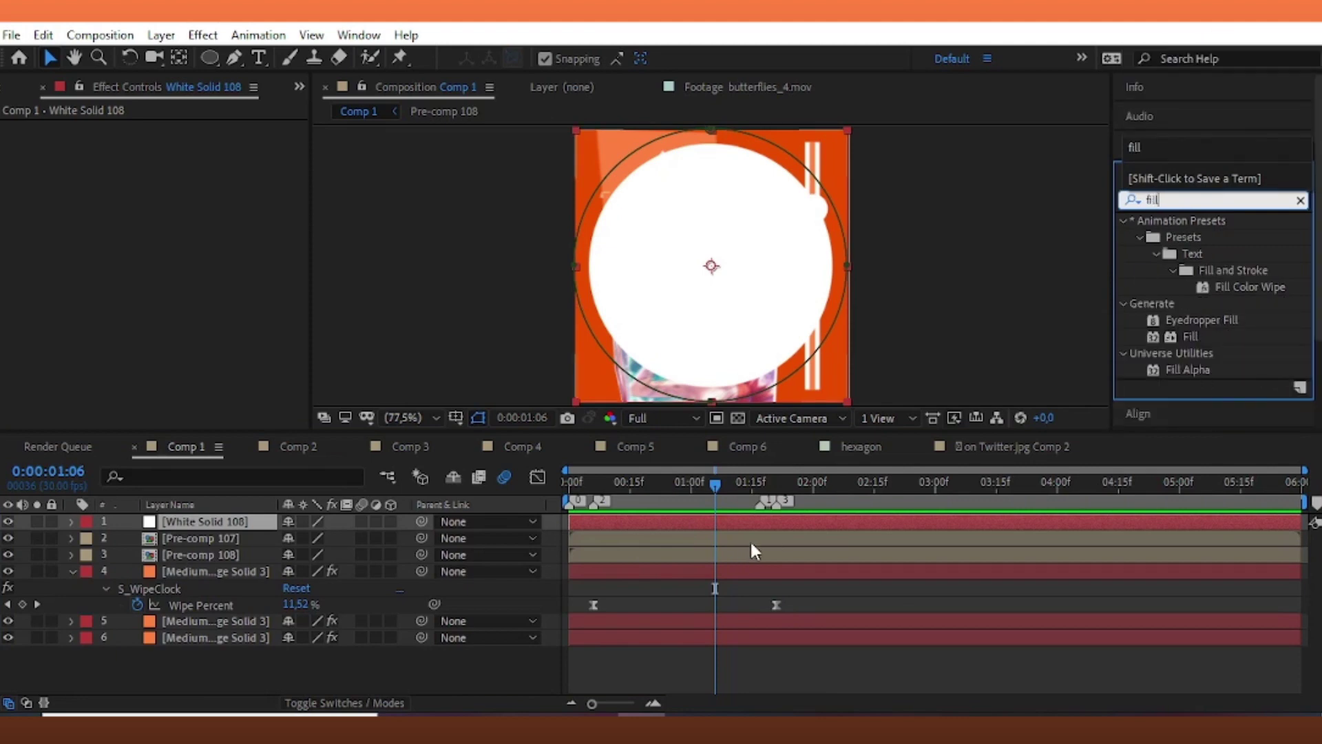
click(772, 528)
key(ctrl+d)
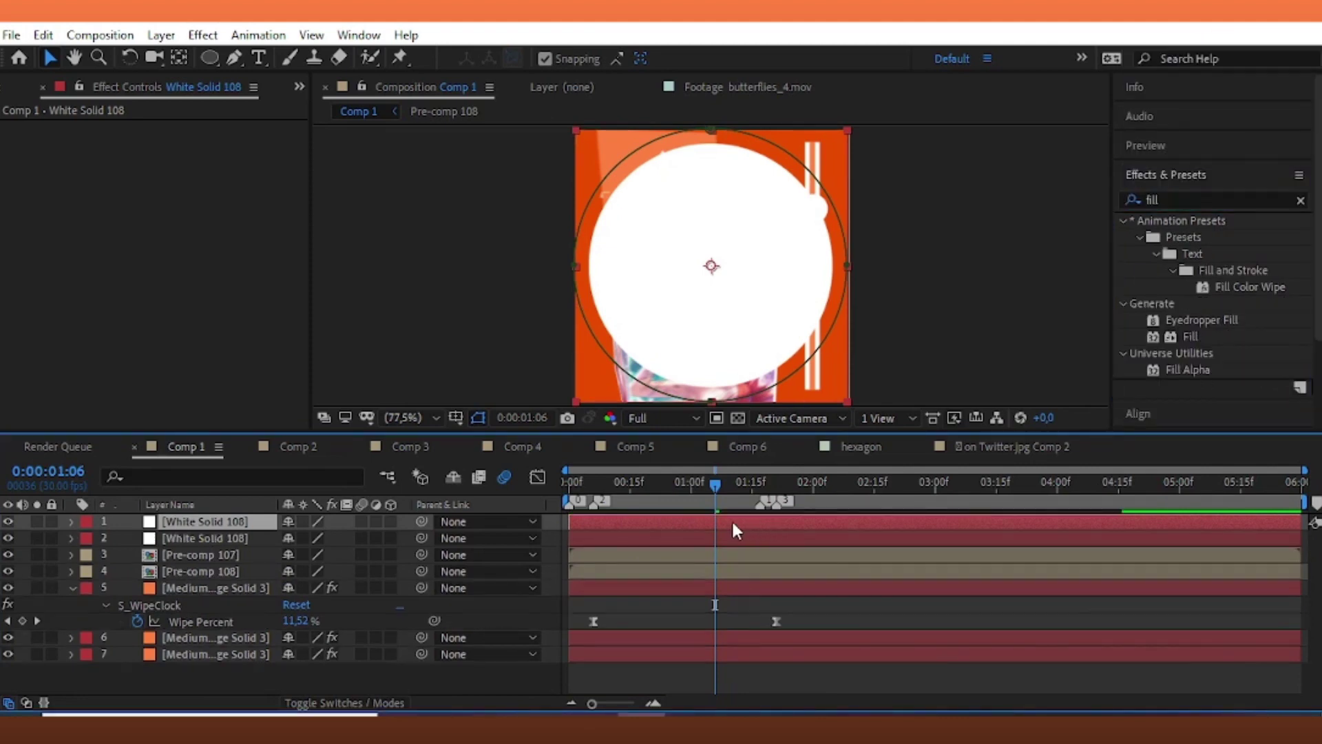
double_click(1145, 372)
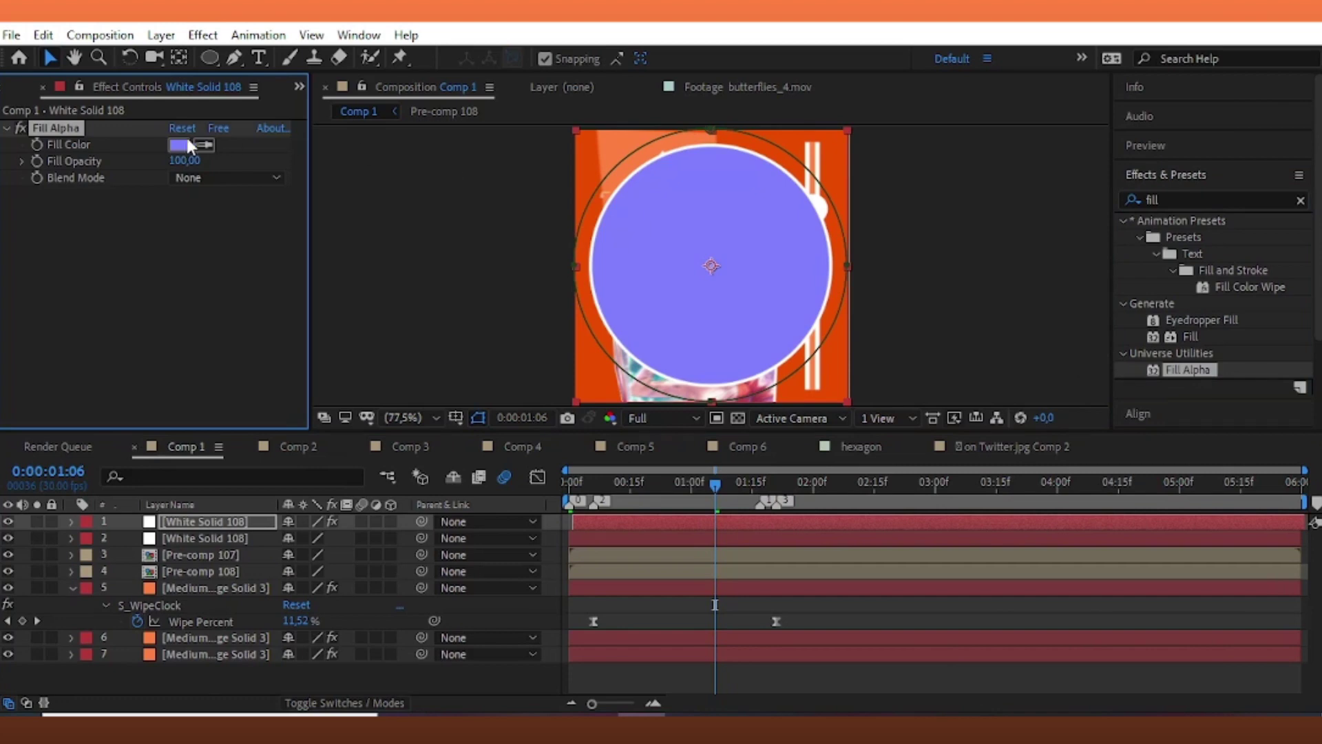
click(178, 145)
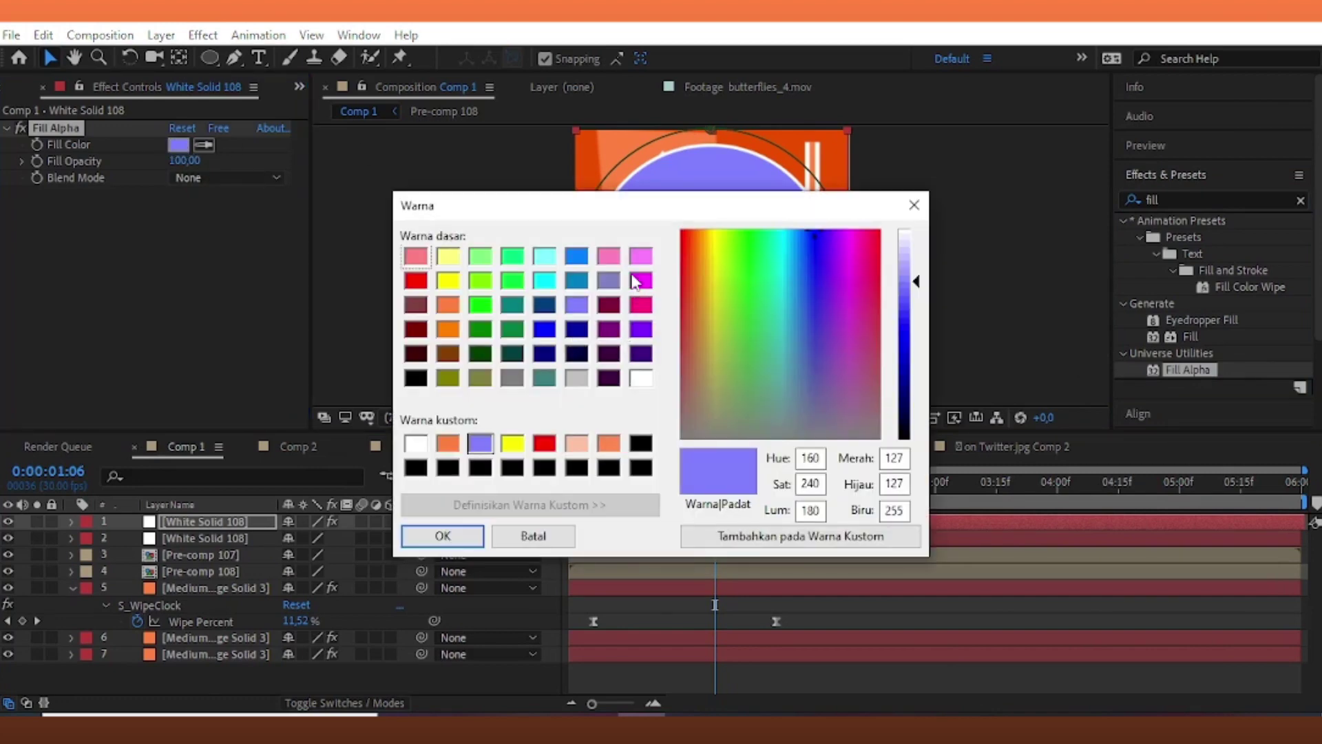
click(615, 260)
click(480, 545)
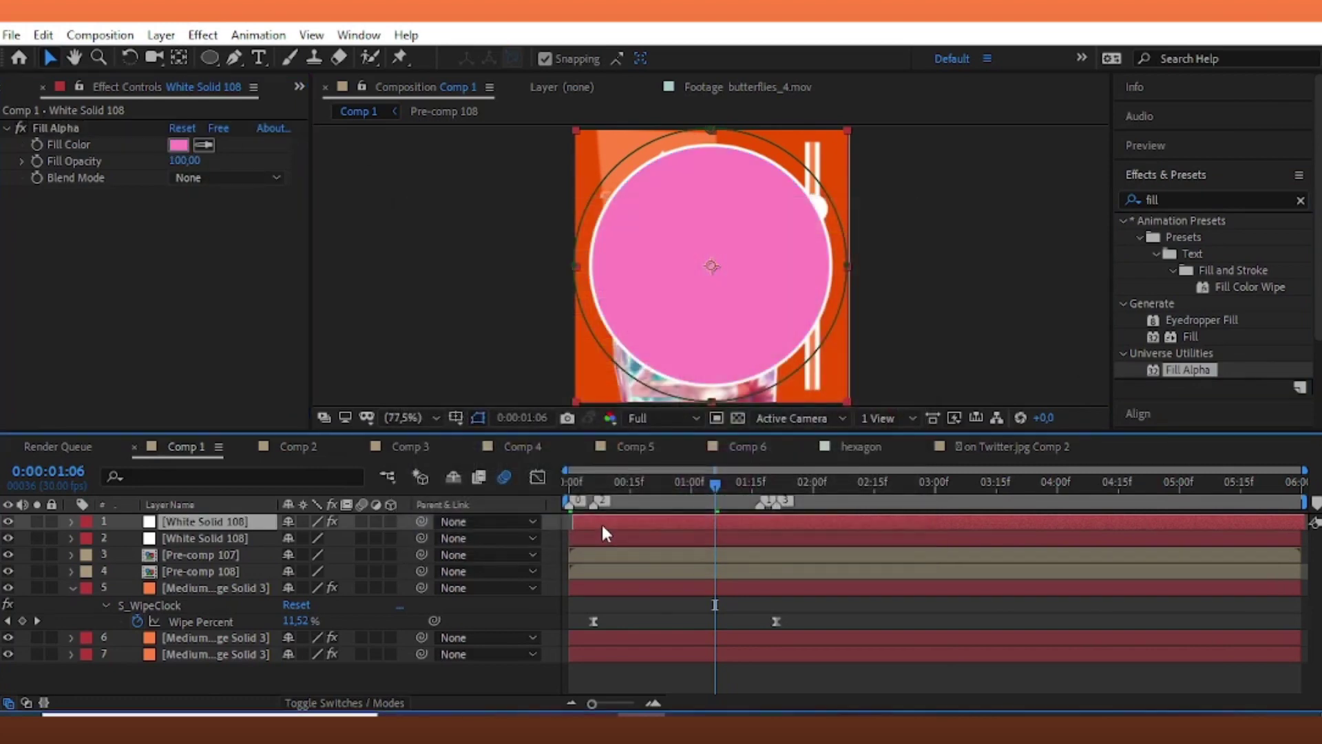
- Duplicate the pink circle and change the copy's fill colour to black
key(ctrl+d)
click(178, 144)
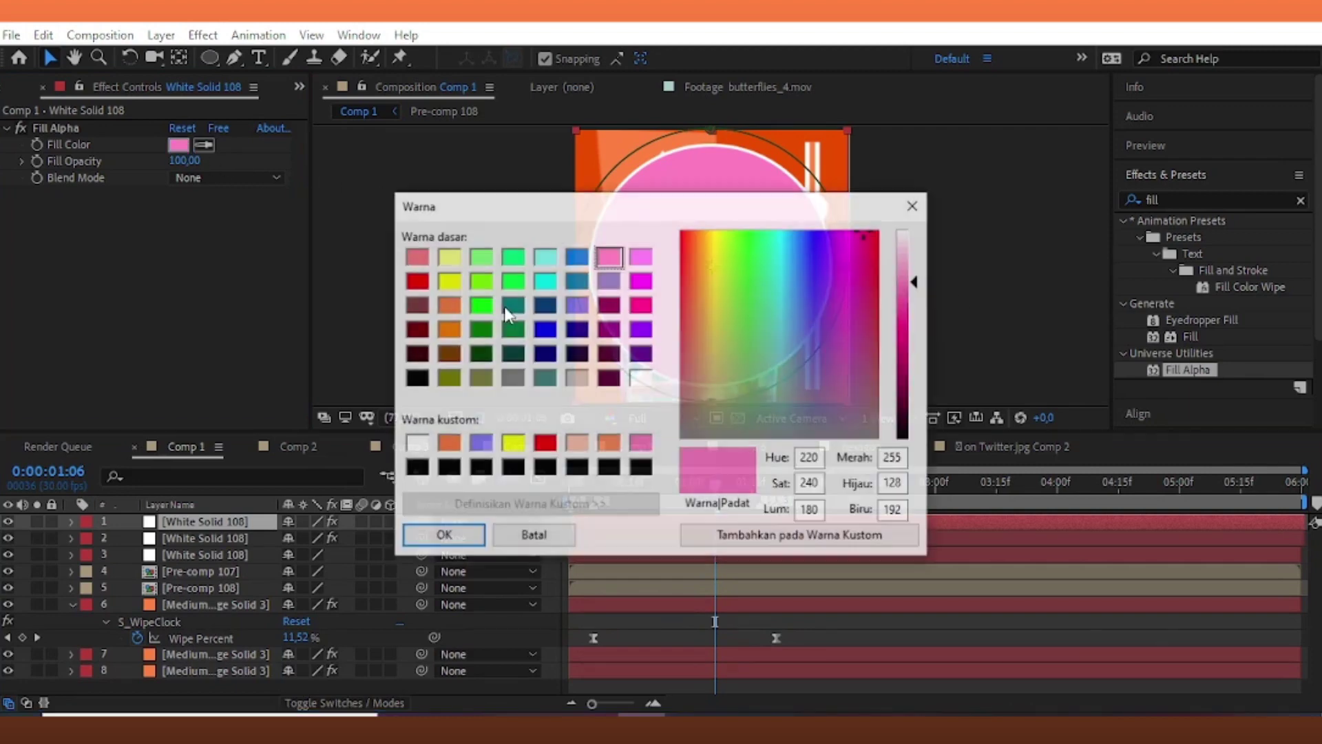
click(415, 378)
click(443, 536)
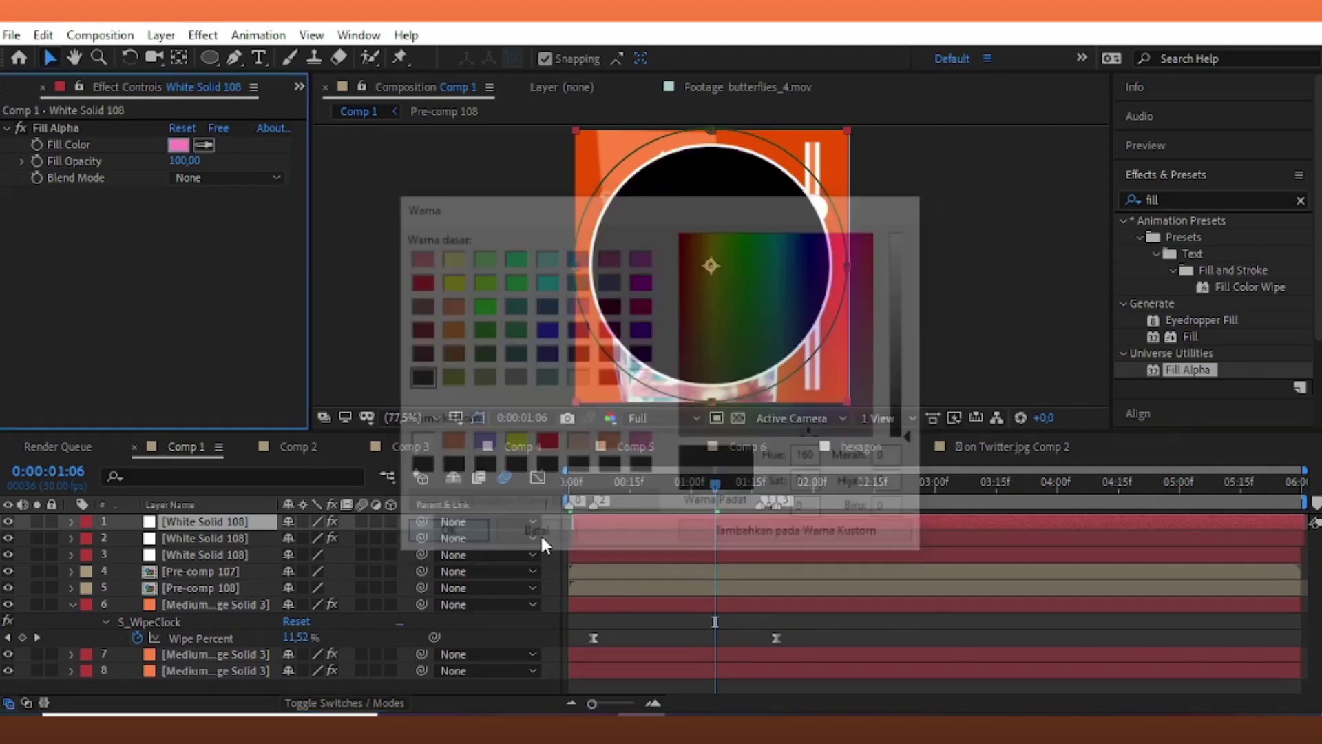
click(624, 530)
click(633, 522)
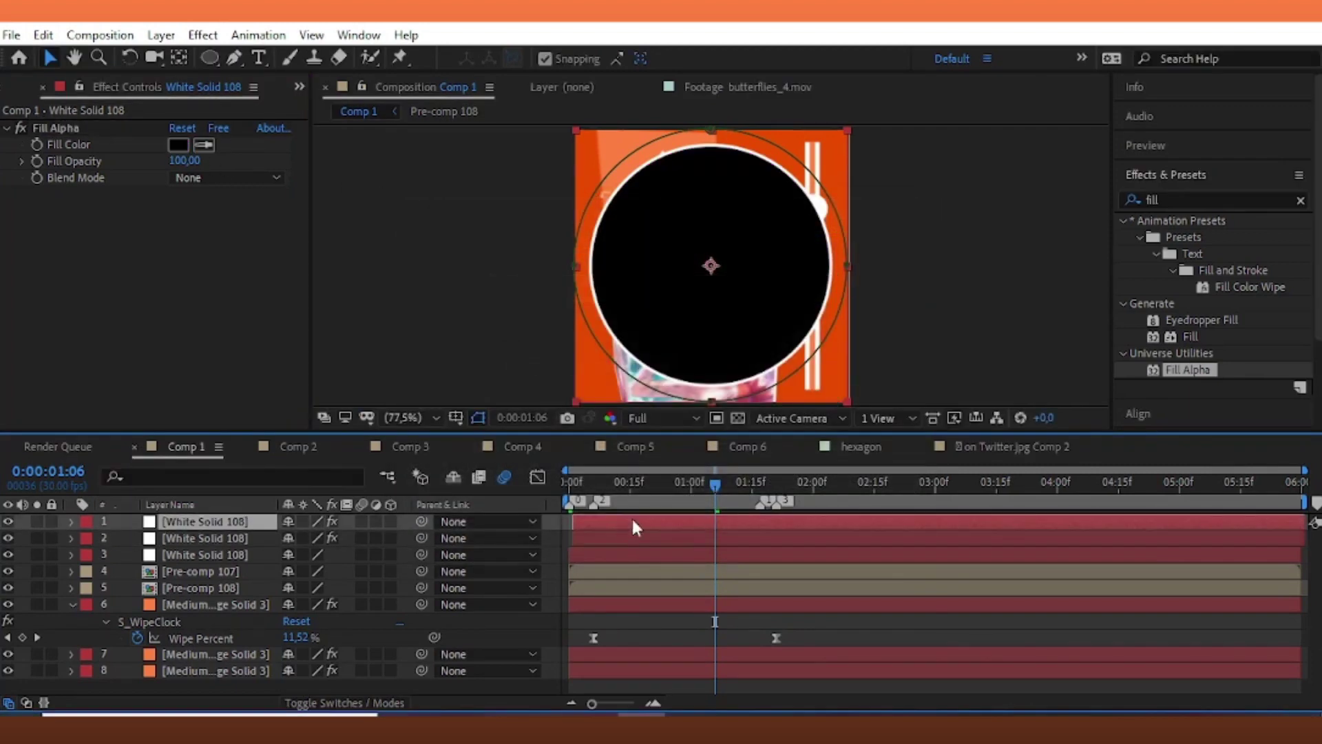
- Apply S_WipeStripes to the black circle with Frequency 25 and Wipe Percent 42%
click(1133, 200)
text(s)
text(_wi)
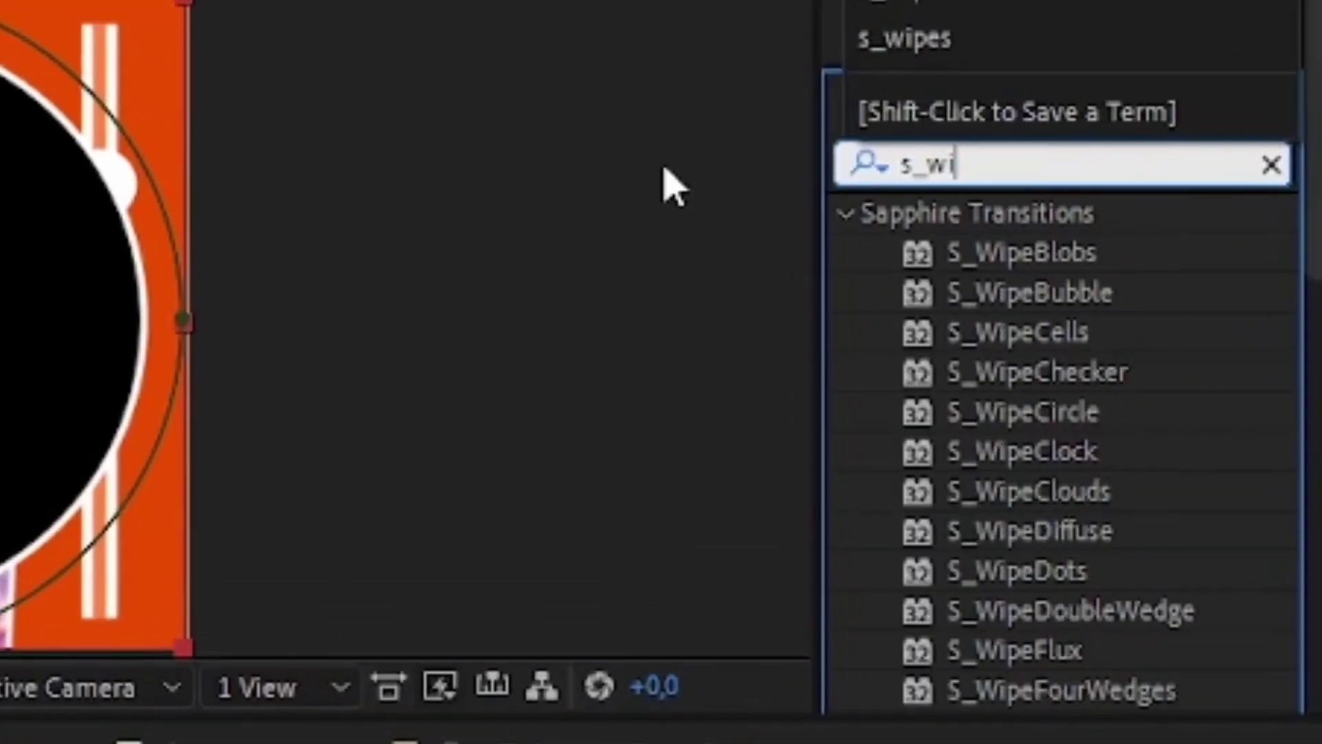
text(pestr)
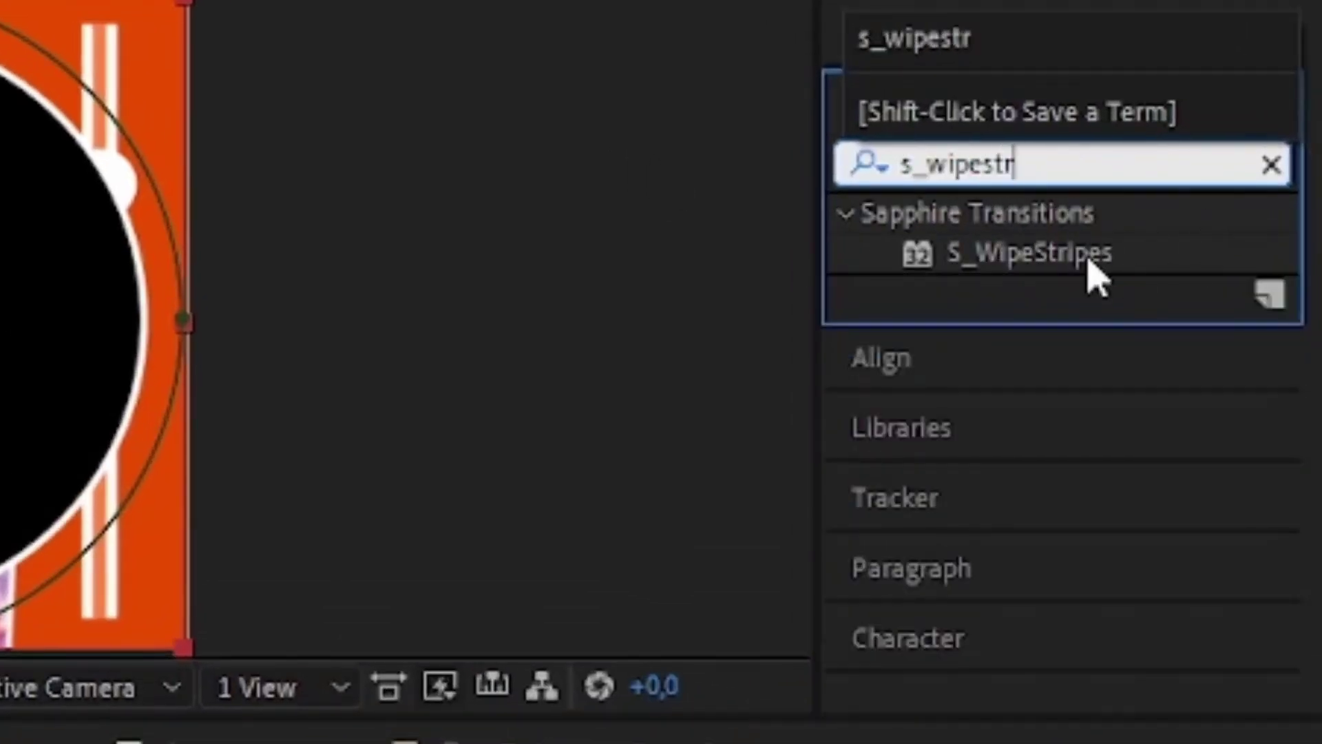
drag(1092, 271, 163, 431)
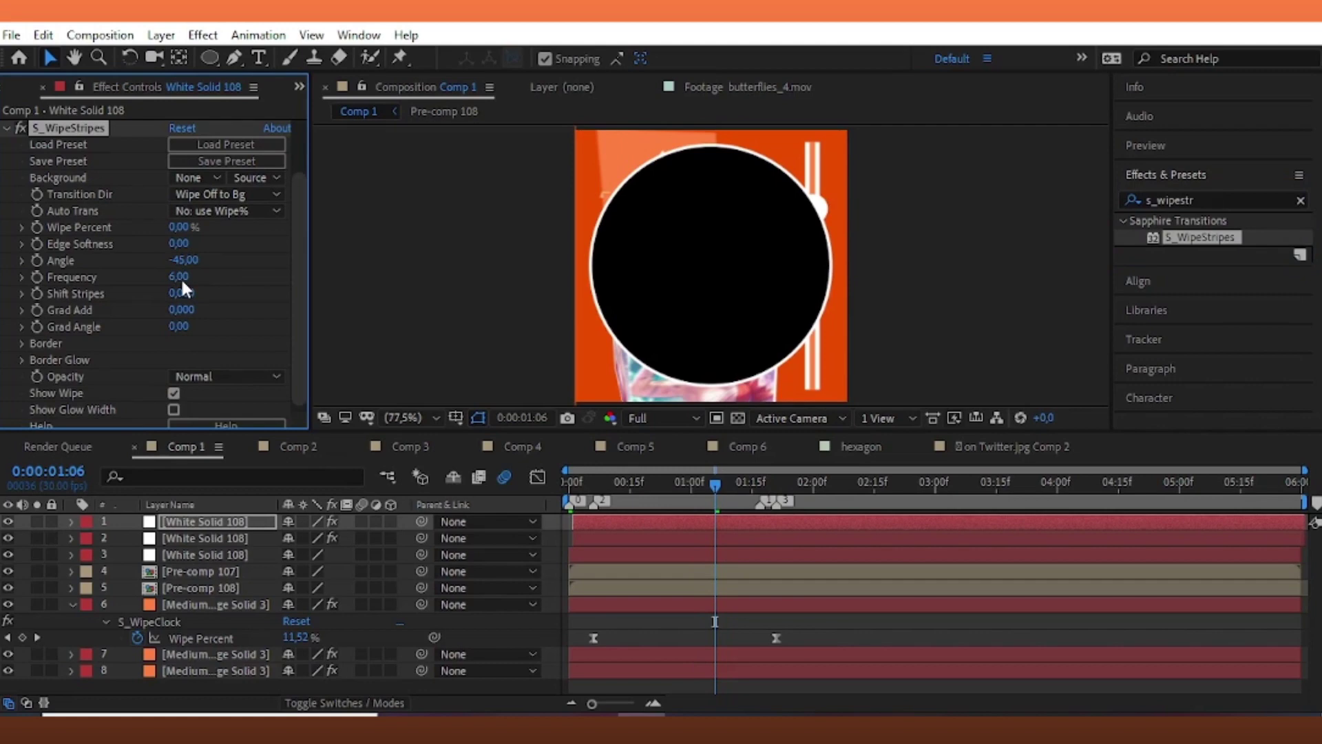
text(25)
key(Return)
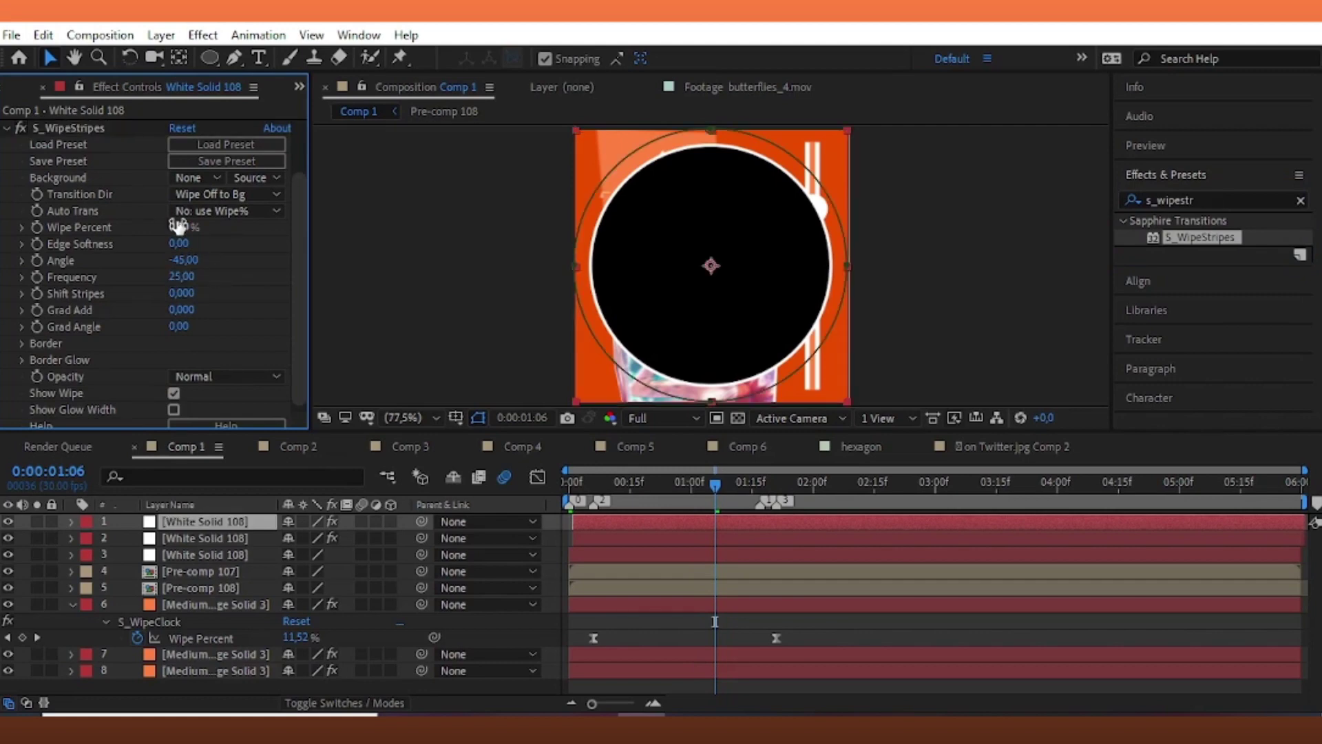
drag(180, 228, 219, 226)
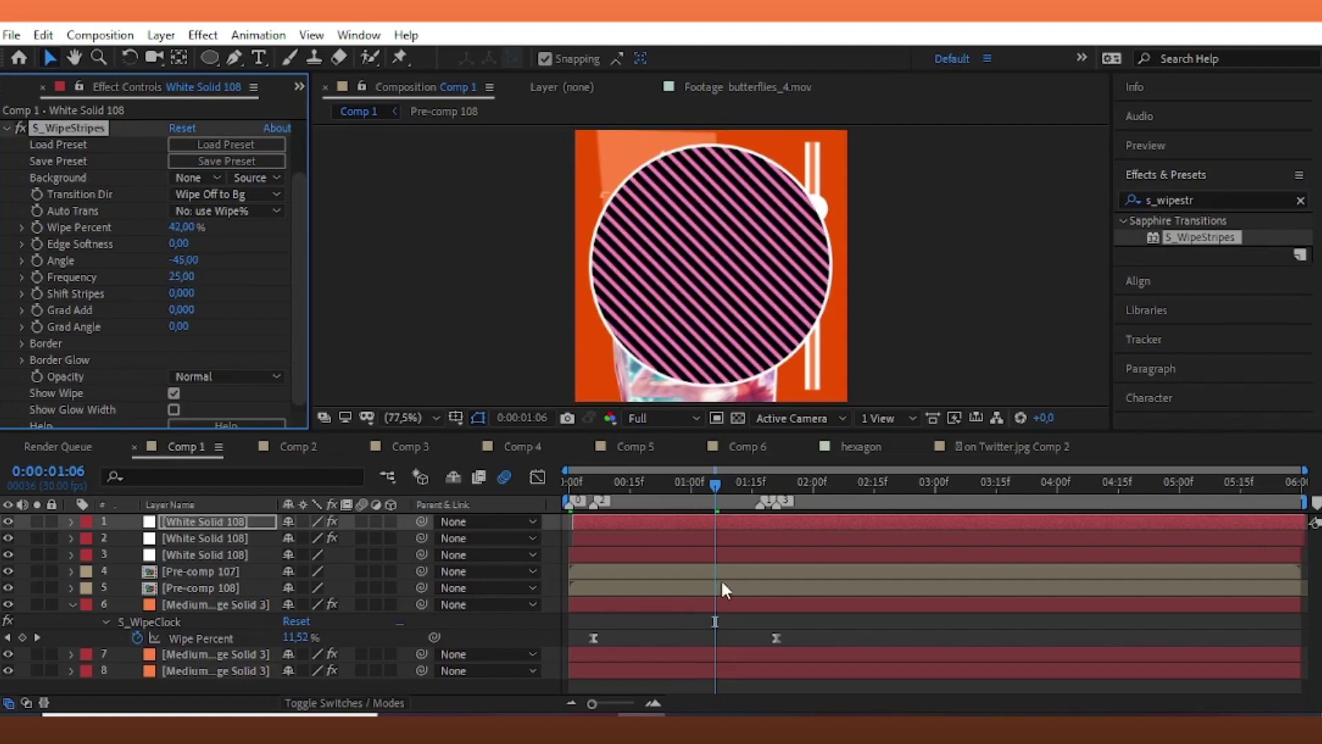
click(672, 525)
- Duplicate the pink circle, delay the copy a few frames, and fill it light cyan
click(634, 542)
key(ctrl+d)
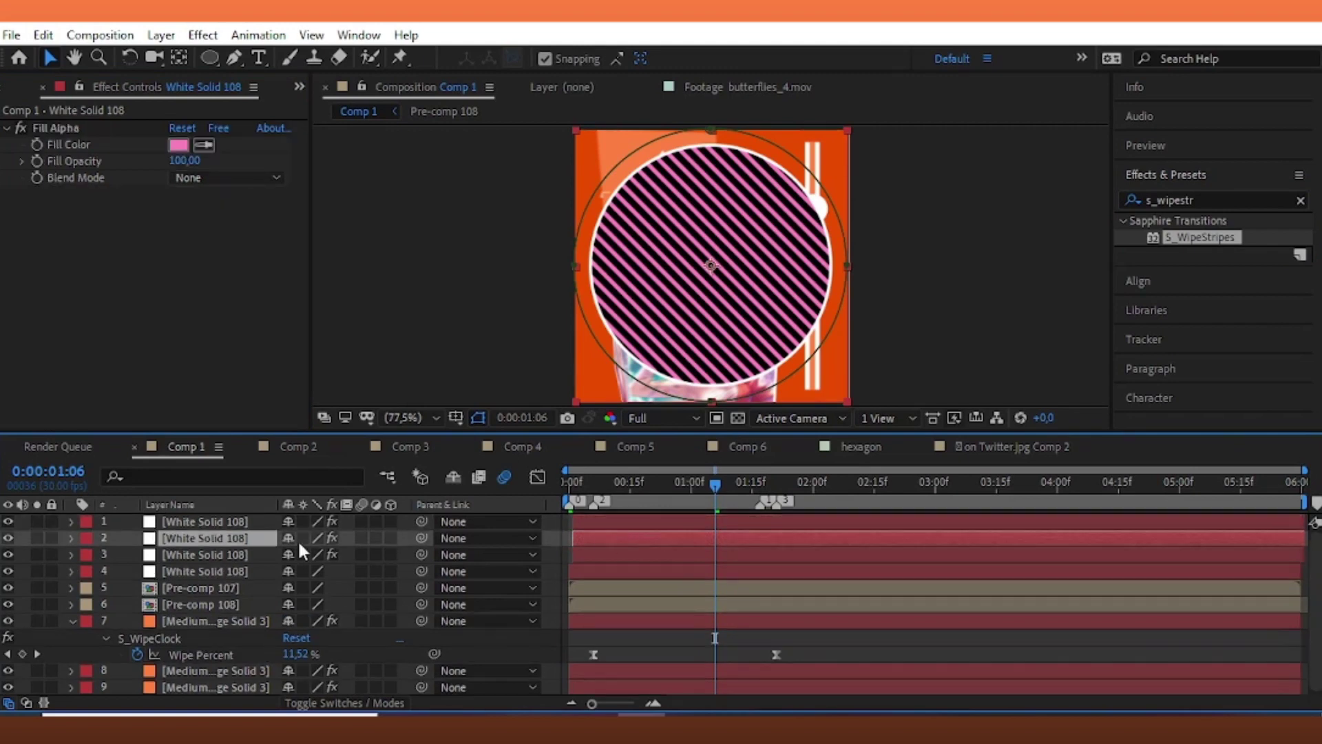
click(204, 521)
drag(585, 522, 598, 527)
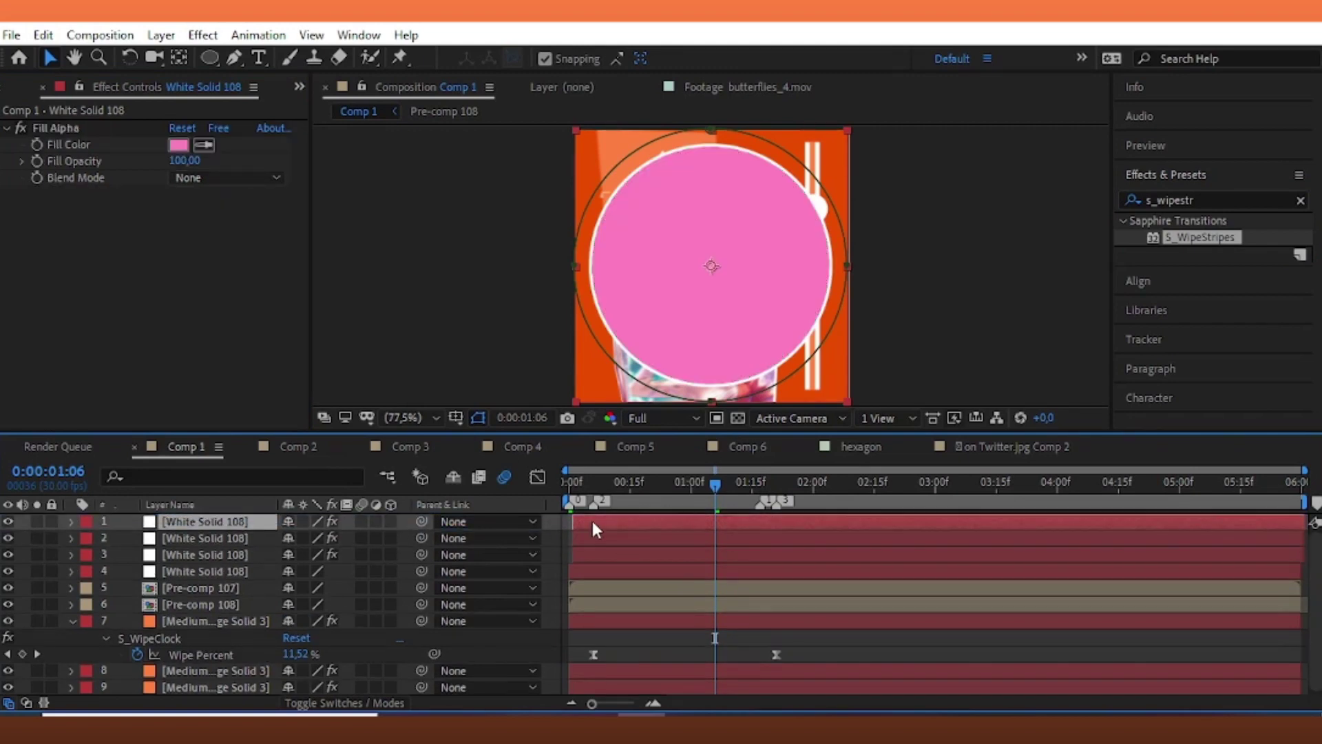
click(178, 144)
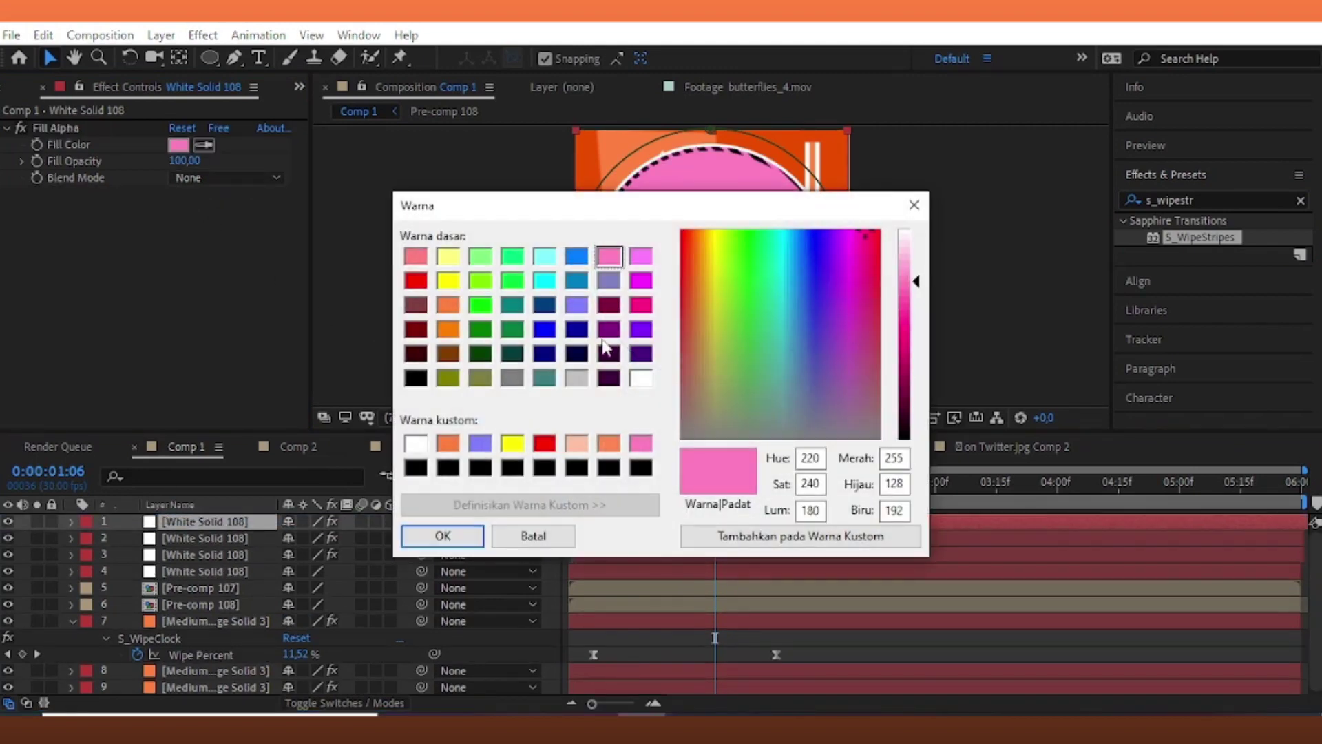
click(577, 304)
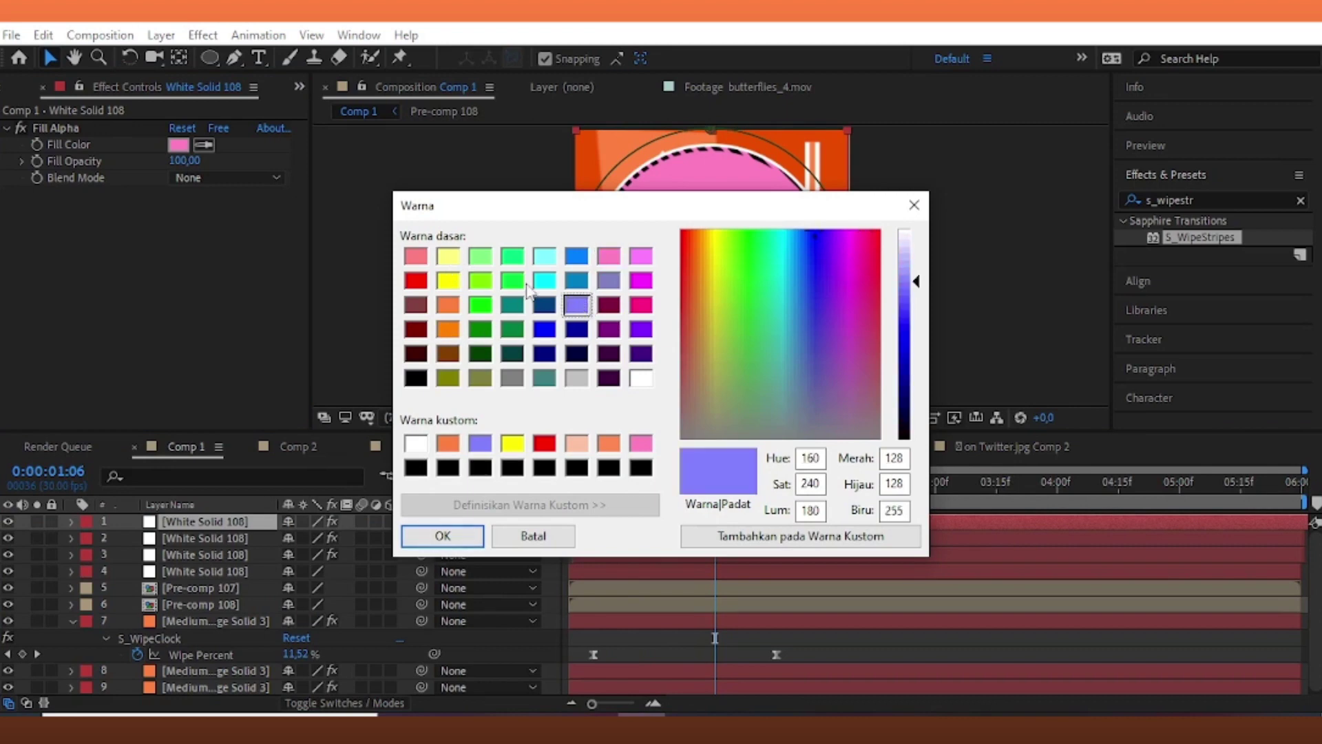
click(544, 257)
click(451, 536)
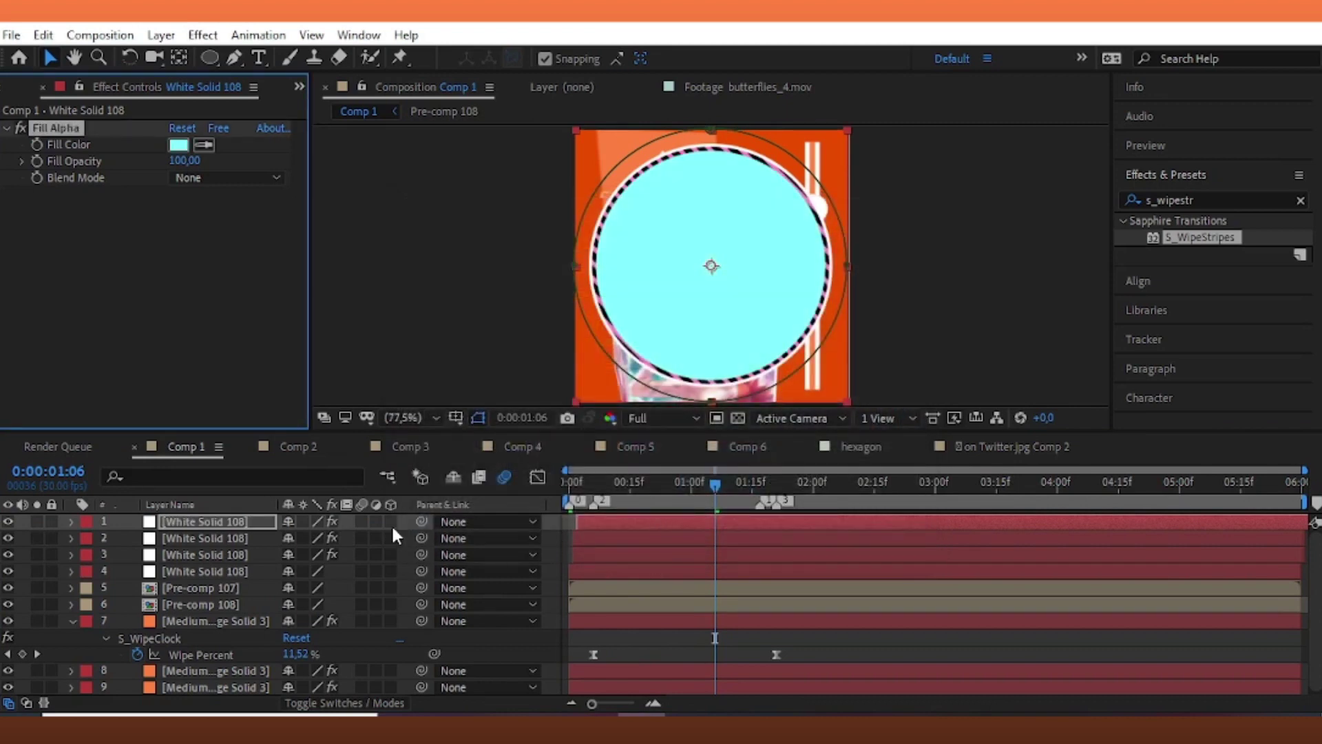
mouse_move(671, 484)
mouse_down()
mouse_move(712, 530)
mouse_move(700, 536)
mouse_up()
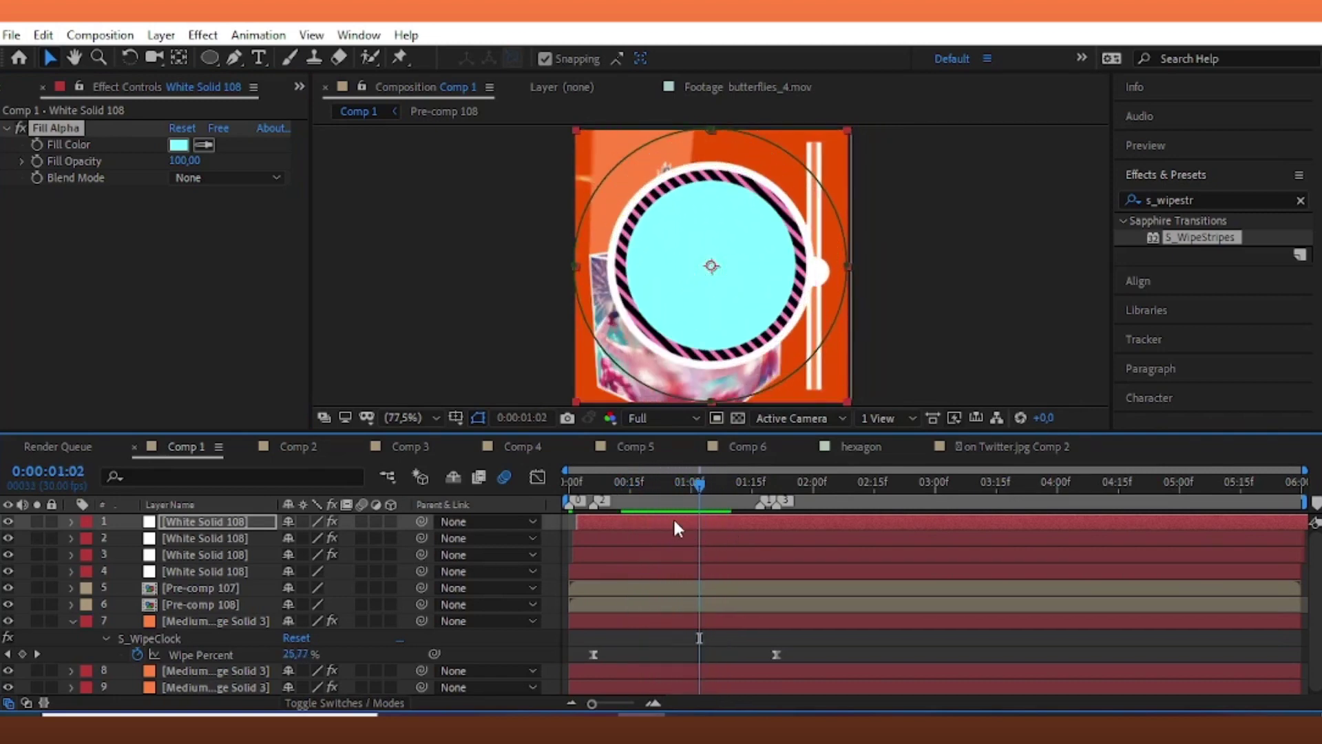
- Duplicate the cyan circle, fill the new copy light yellow, and preview
key(ctrl+d)
key(ctrl+z)
click(601, 519)
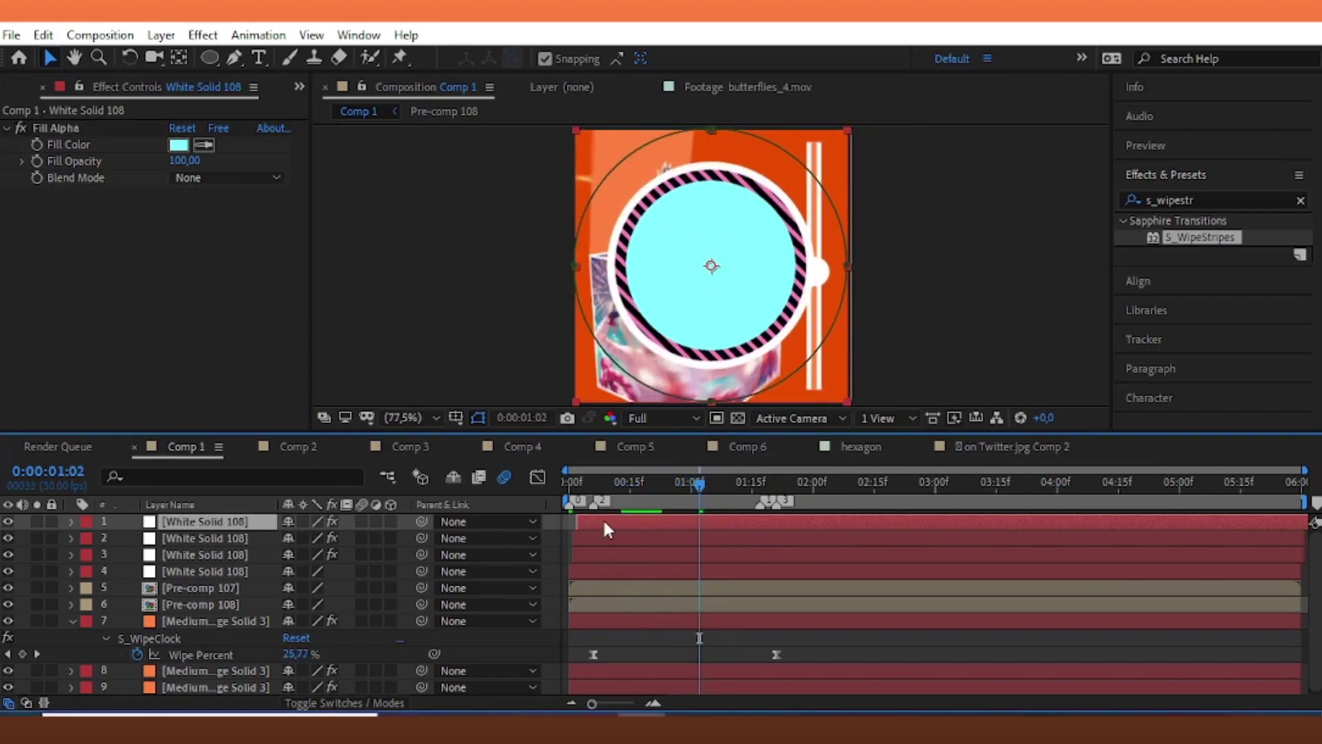
key(ctrl+d)
click(177, 145)
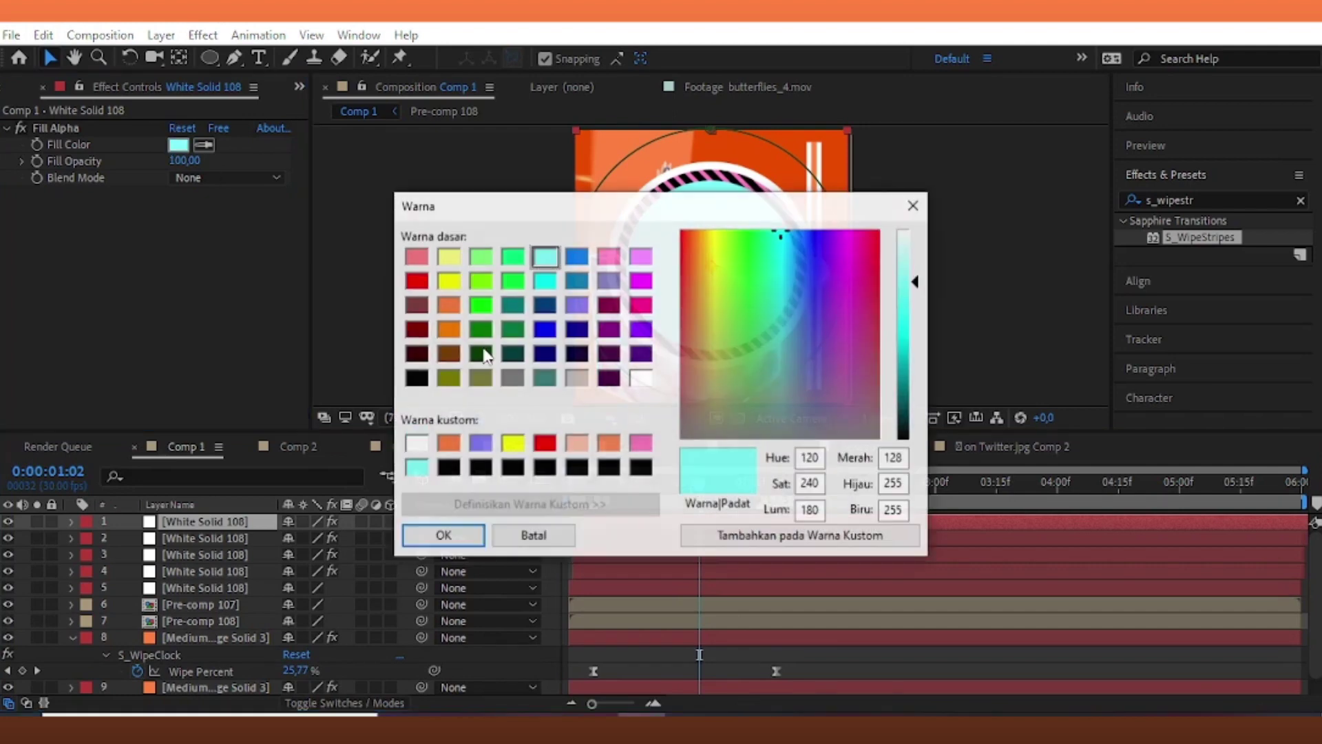
click(451, 259)
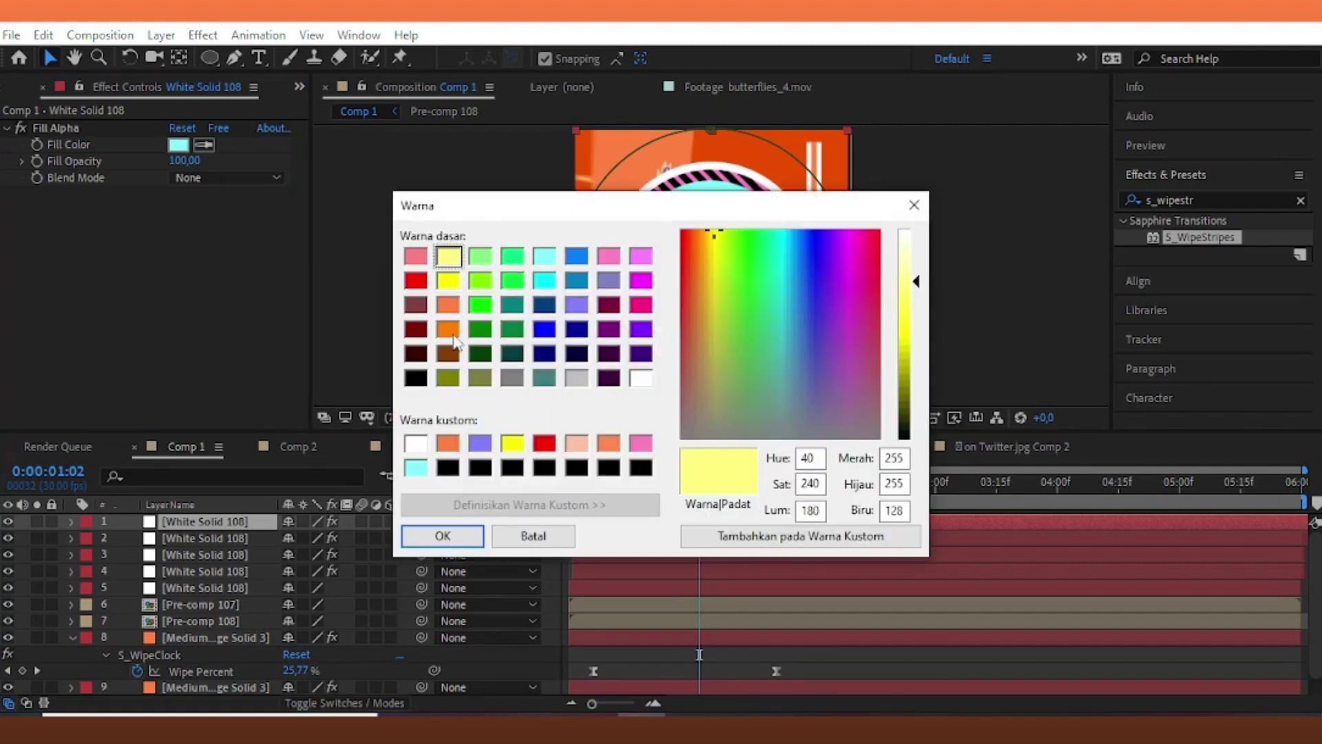
click(443, 536)
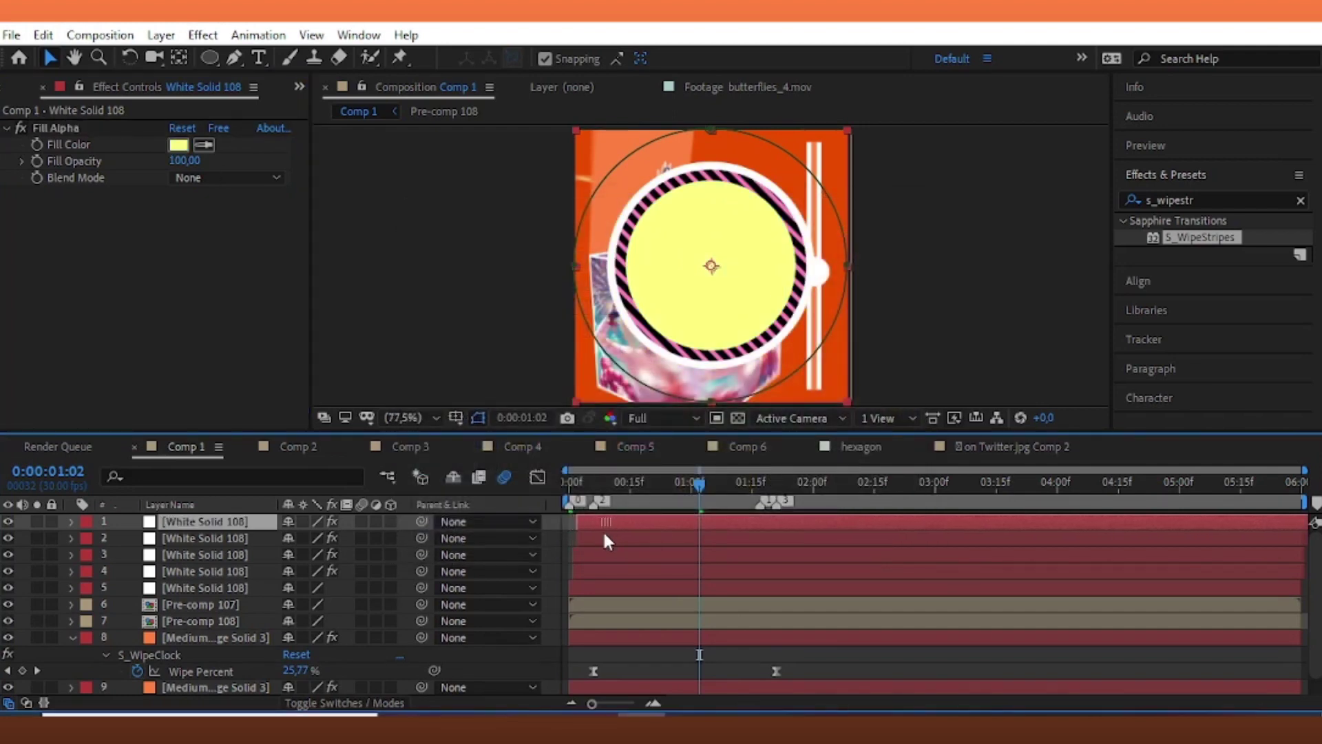
key(space)
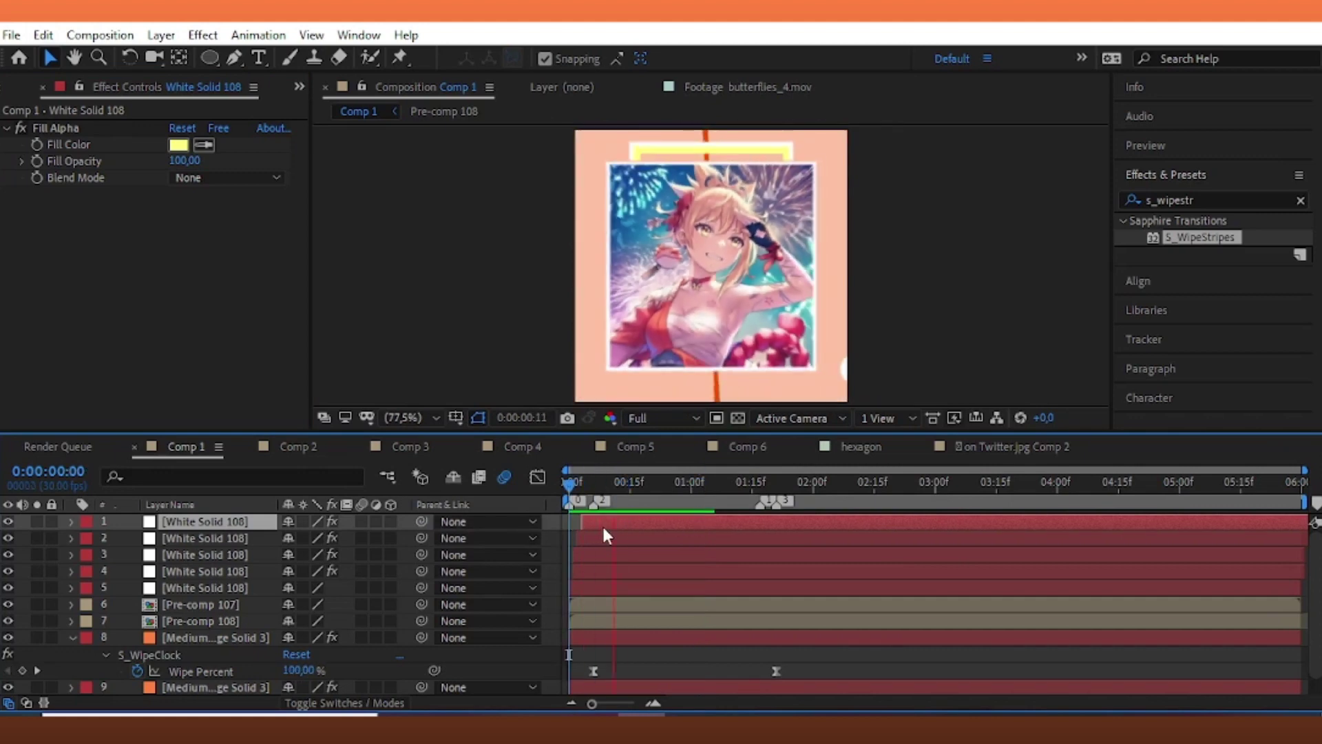
- Enable motion blur on the five circle layers and move them directly below Pre-comp 107 and 108
drag(748, 484, 686, 509)
drag(121, 519, 266, 582)
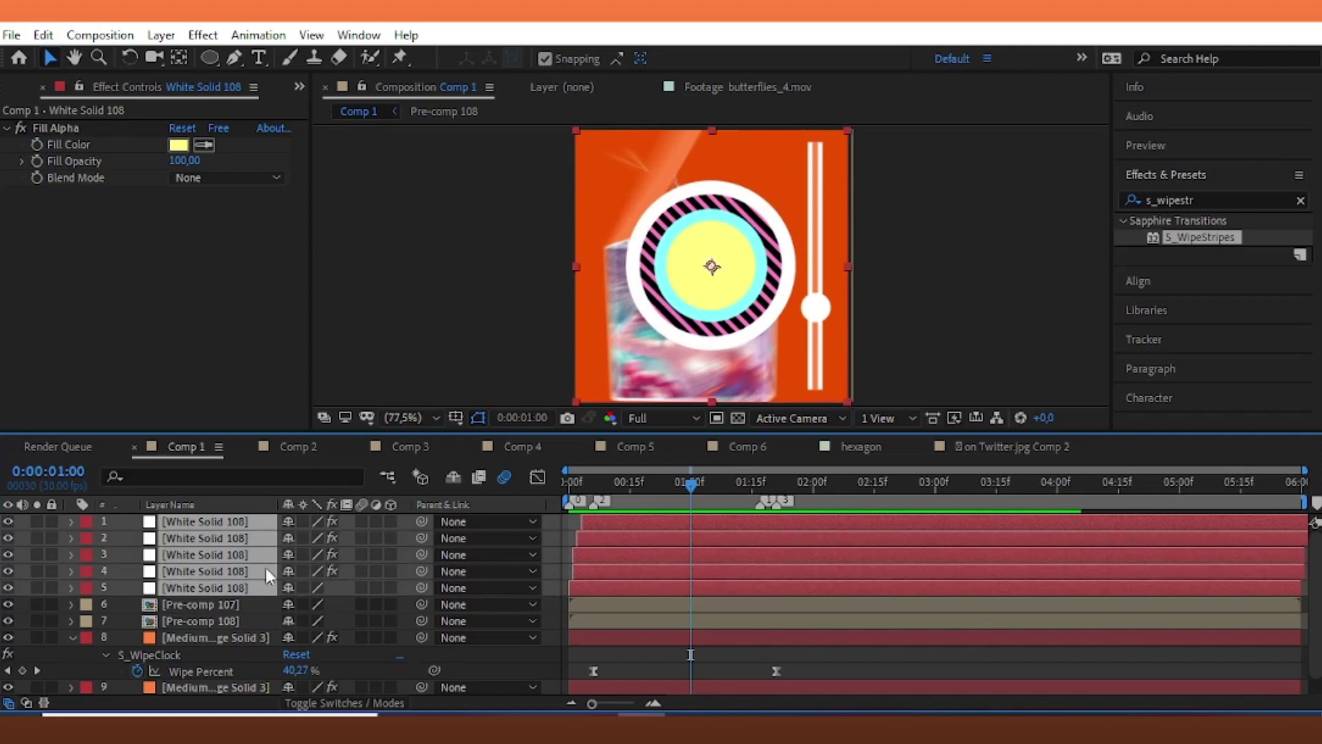
click(361, 538)
mouse_move(193, 635)
mouse_down()
mouse_move(197, 698)
mouse_move(200, 662)
mouse_up()
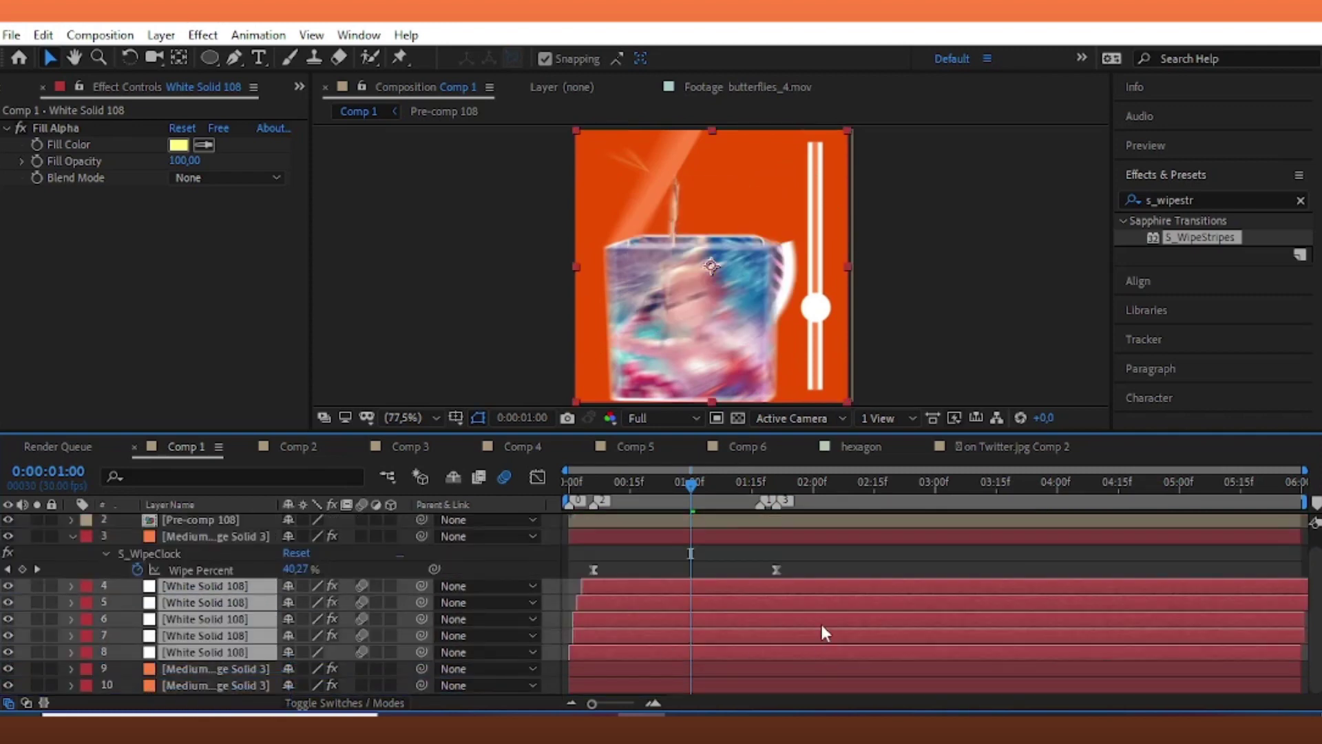
key(space)
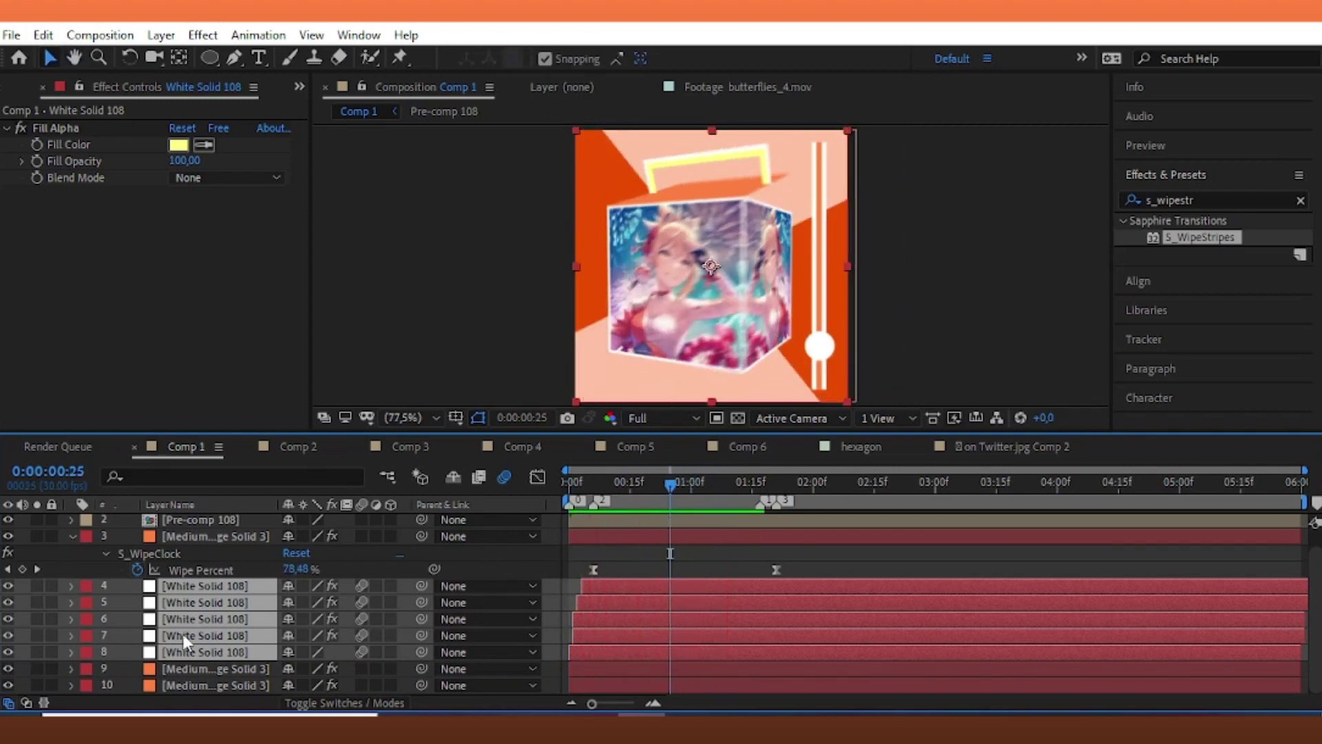
drag(200, 618, 210, 528)
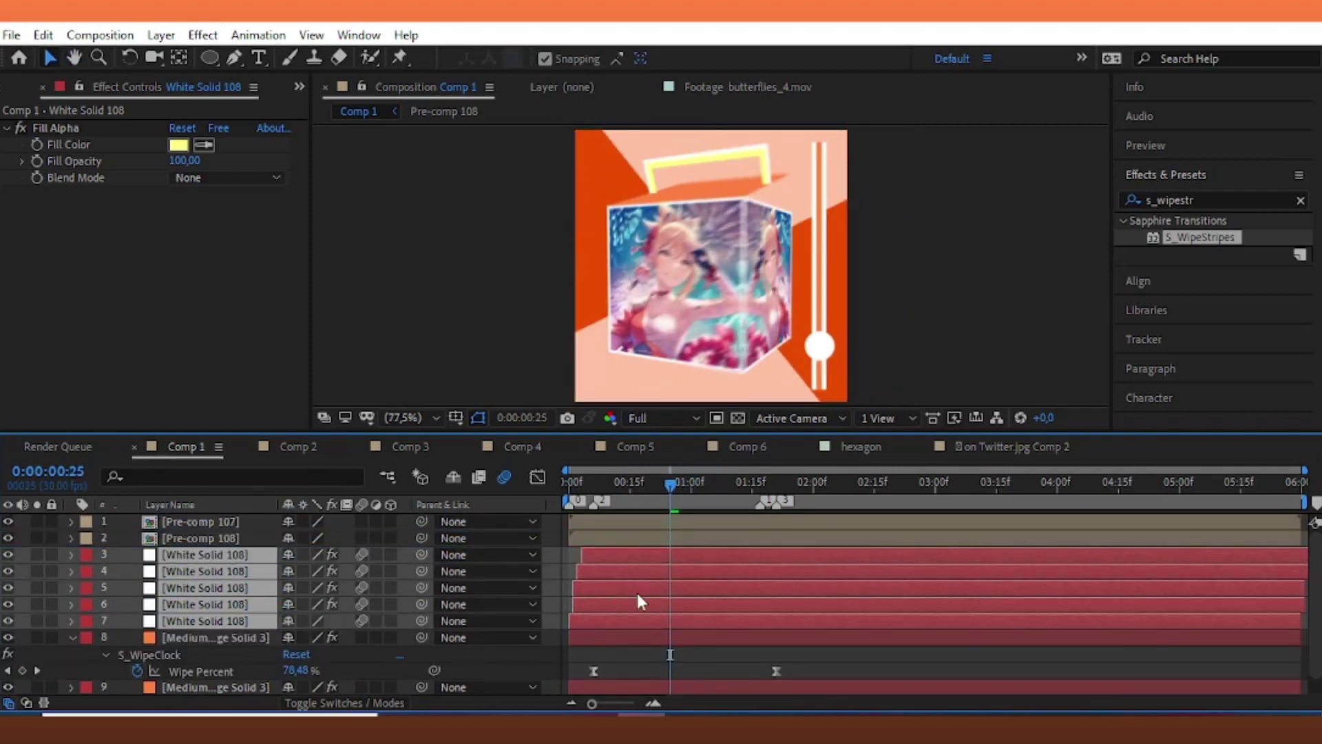
key(space)
- Pre-compose the five circle layers into Pre-comp 109
right_click(698, 564)
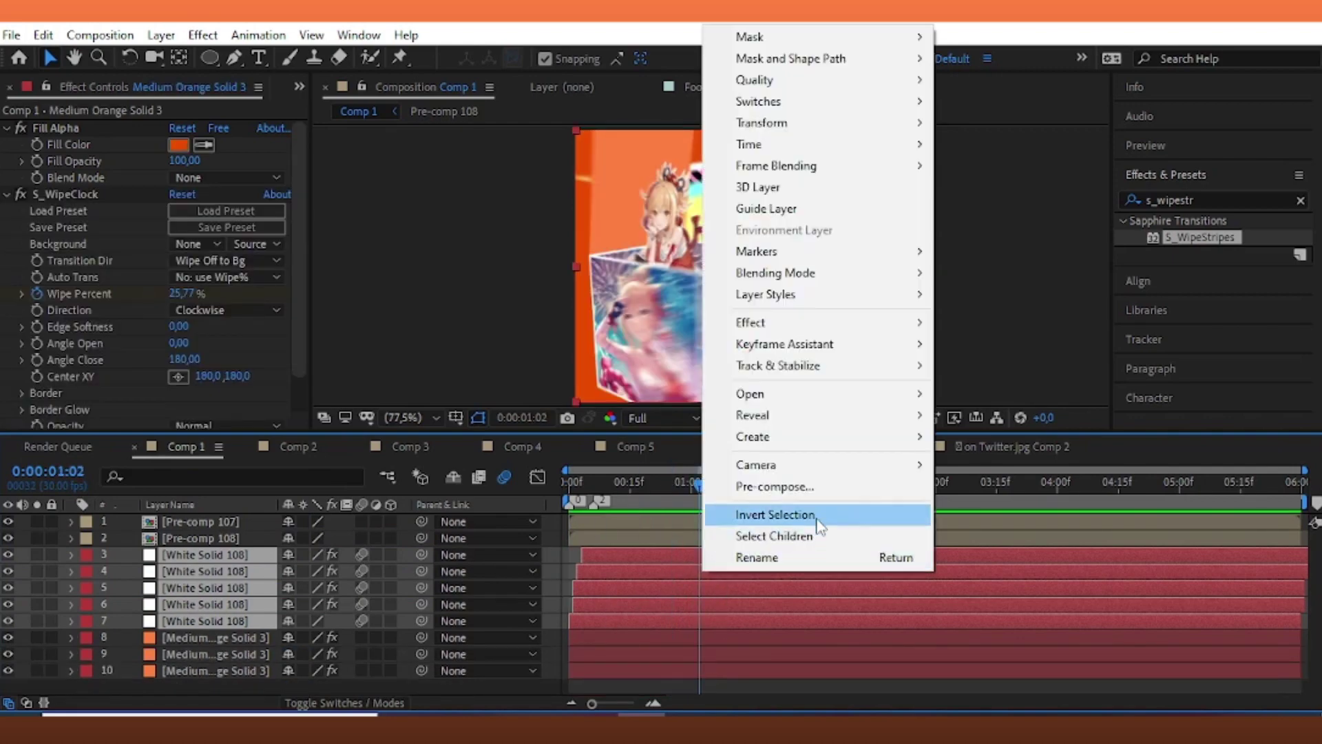
click(731, 485)
click(725, 477)
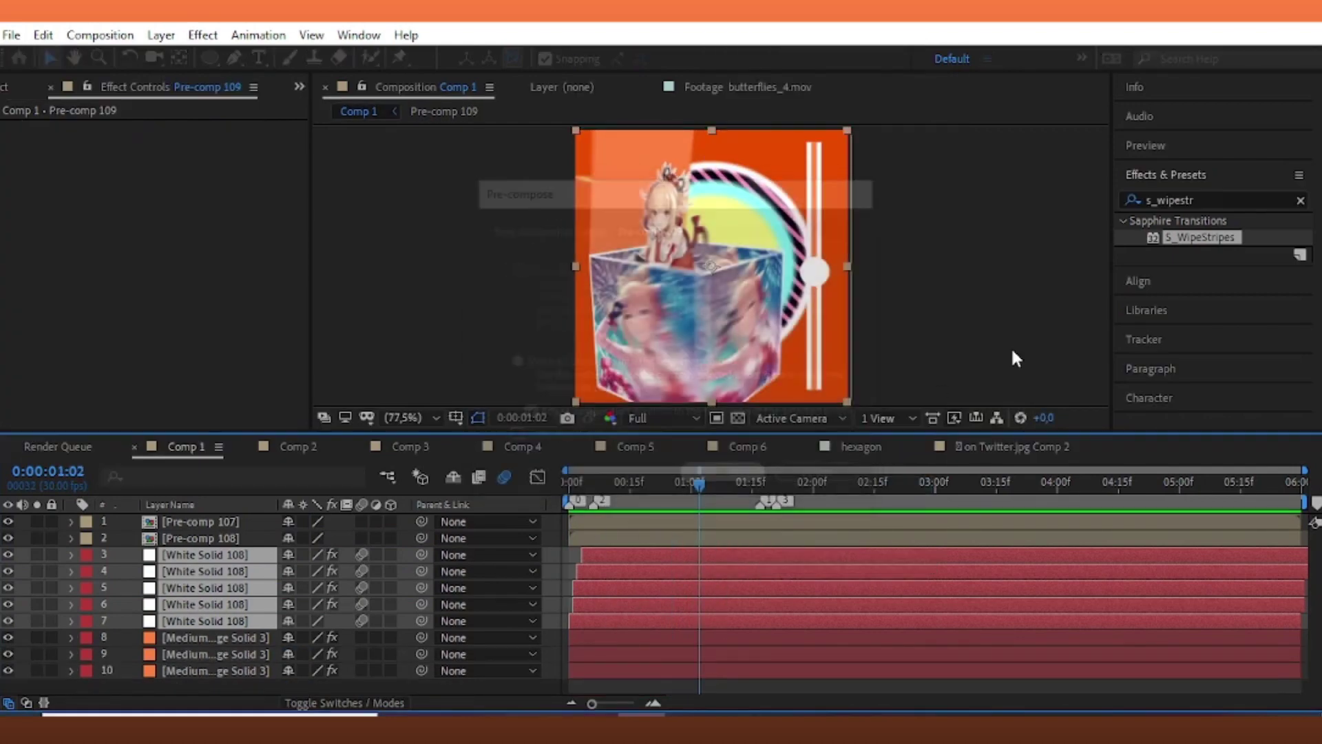
- Apply Linear Color Key to Pre-comp 109
click(1191, 206)
text(lin)
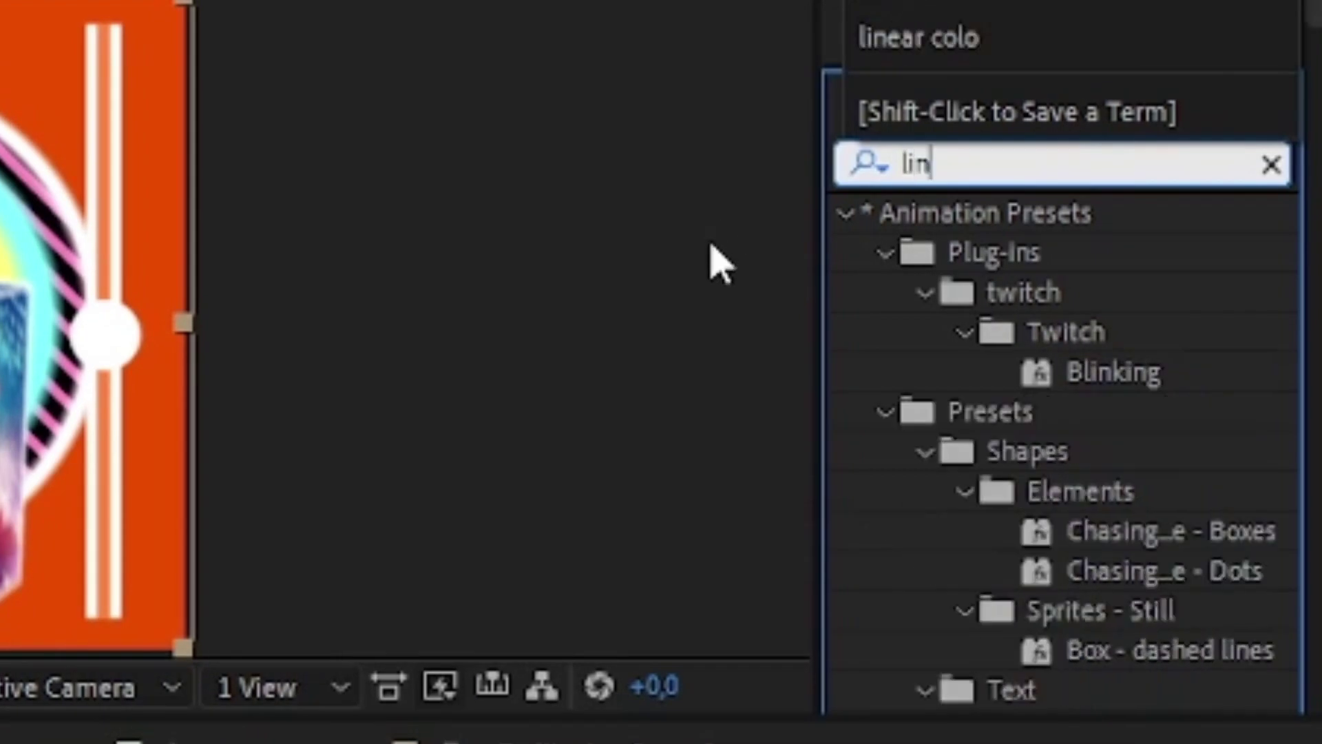
text(ear)
double_click(1088, 610)
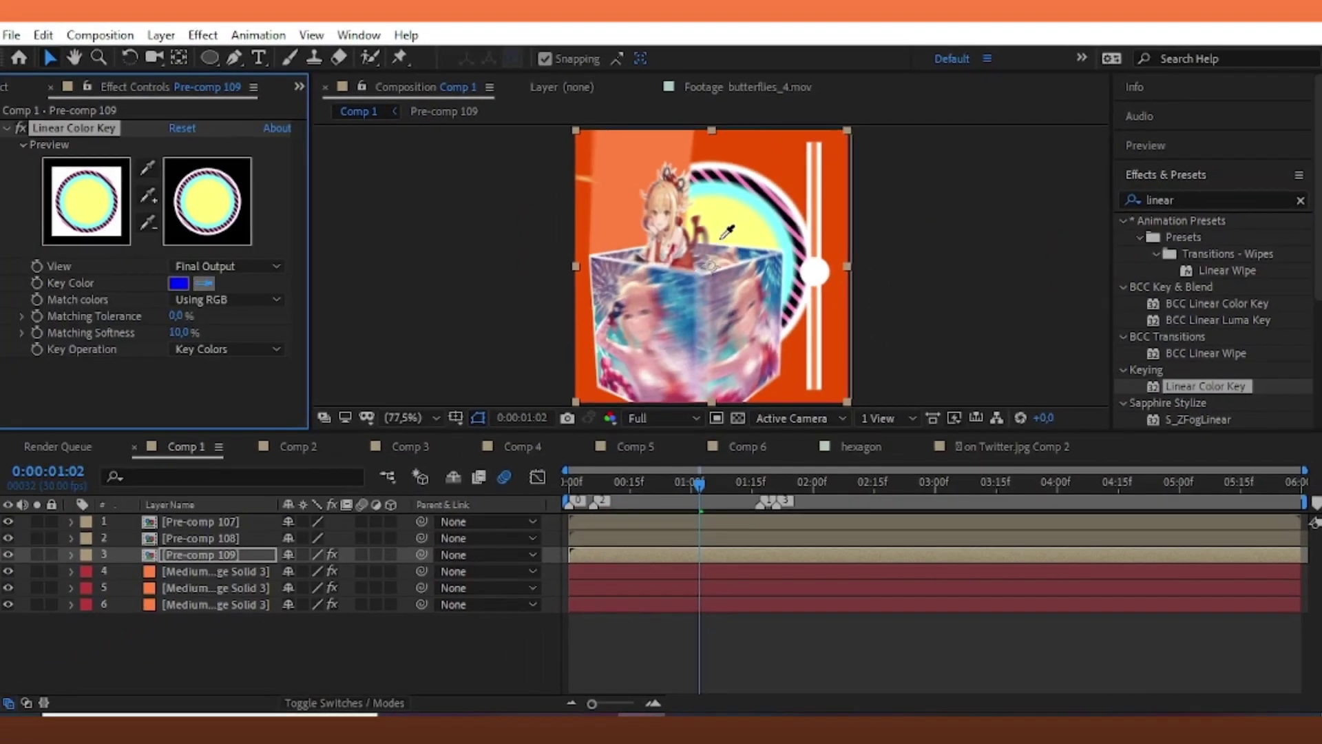
- Key out the yellow centre colour, save the project, and advance the time slightly
click(722, 237)
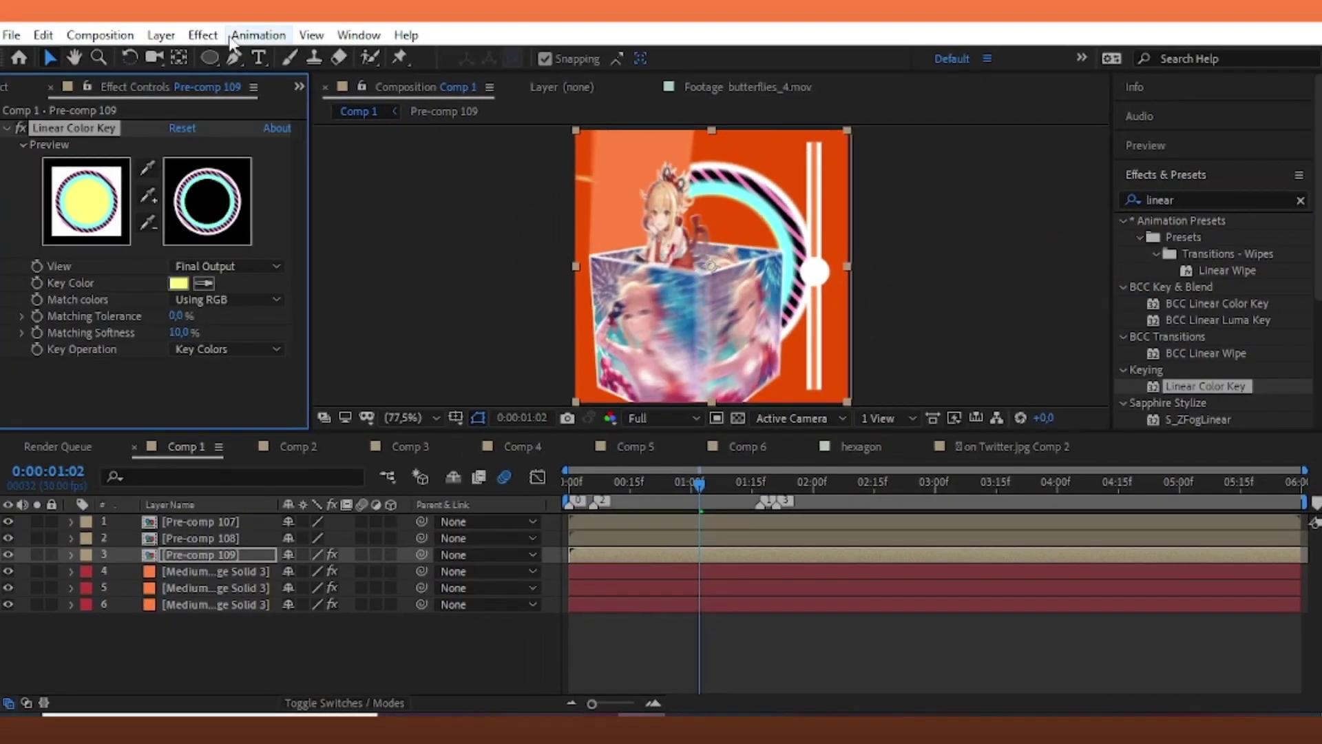
key(ctrl+s)
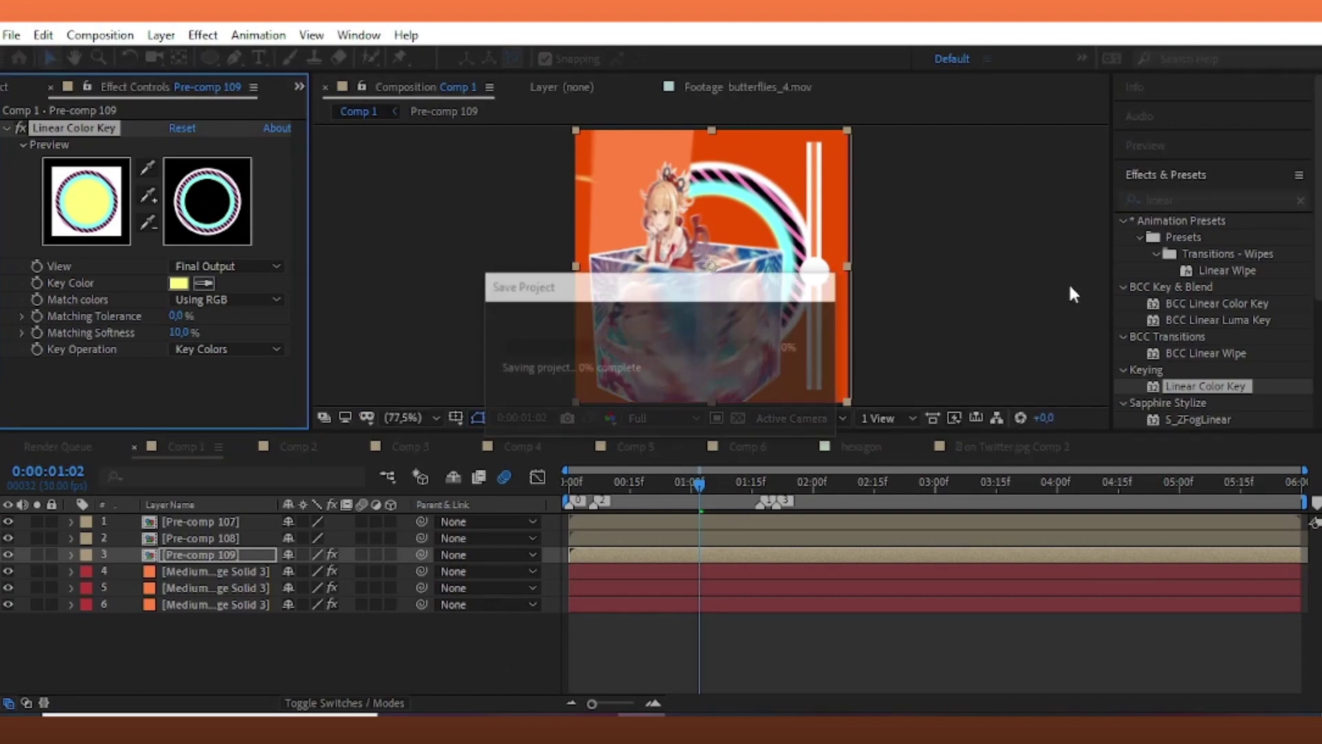
drag(591, 485, 715, 485)
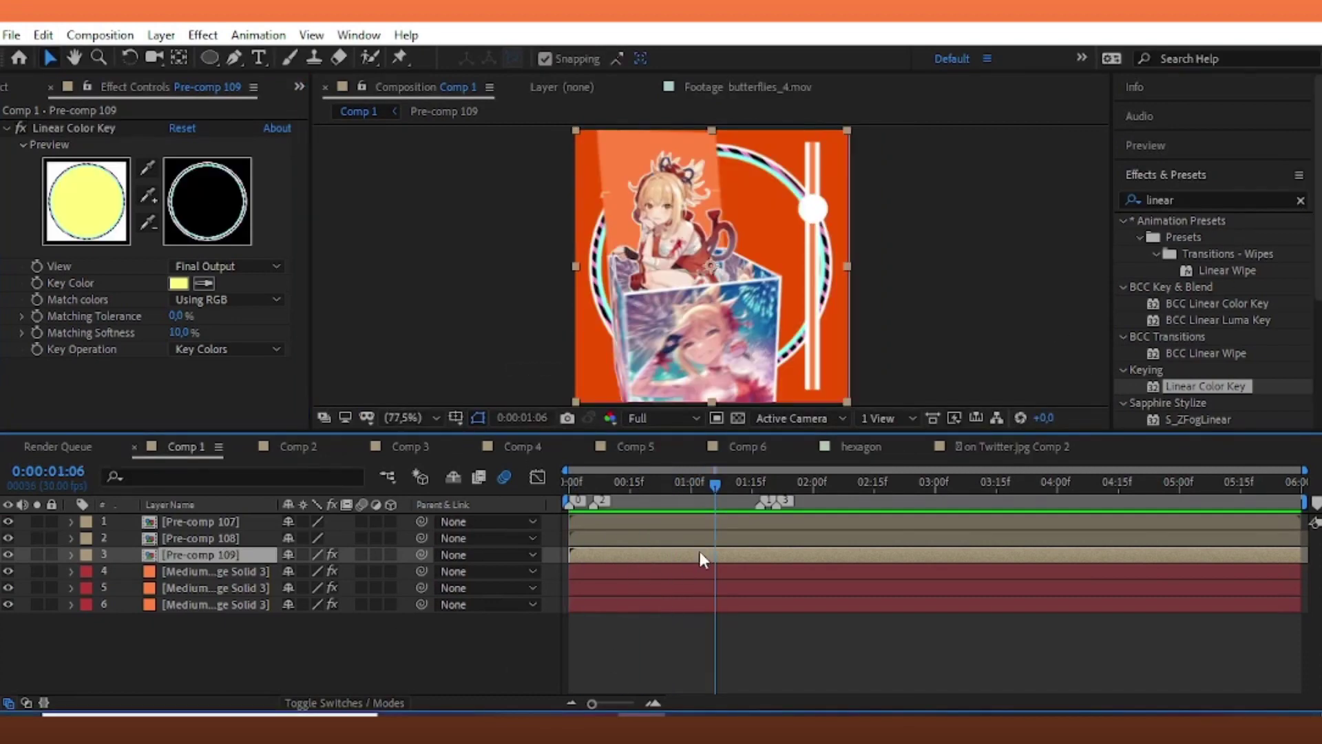
- Duplicate Pre-comp 109, scale the copy to 49%, and place it at the comp's top-right
key(ctrl+d)
click(622, 575)
key(s)
drag(348, 587, 313, 588)
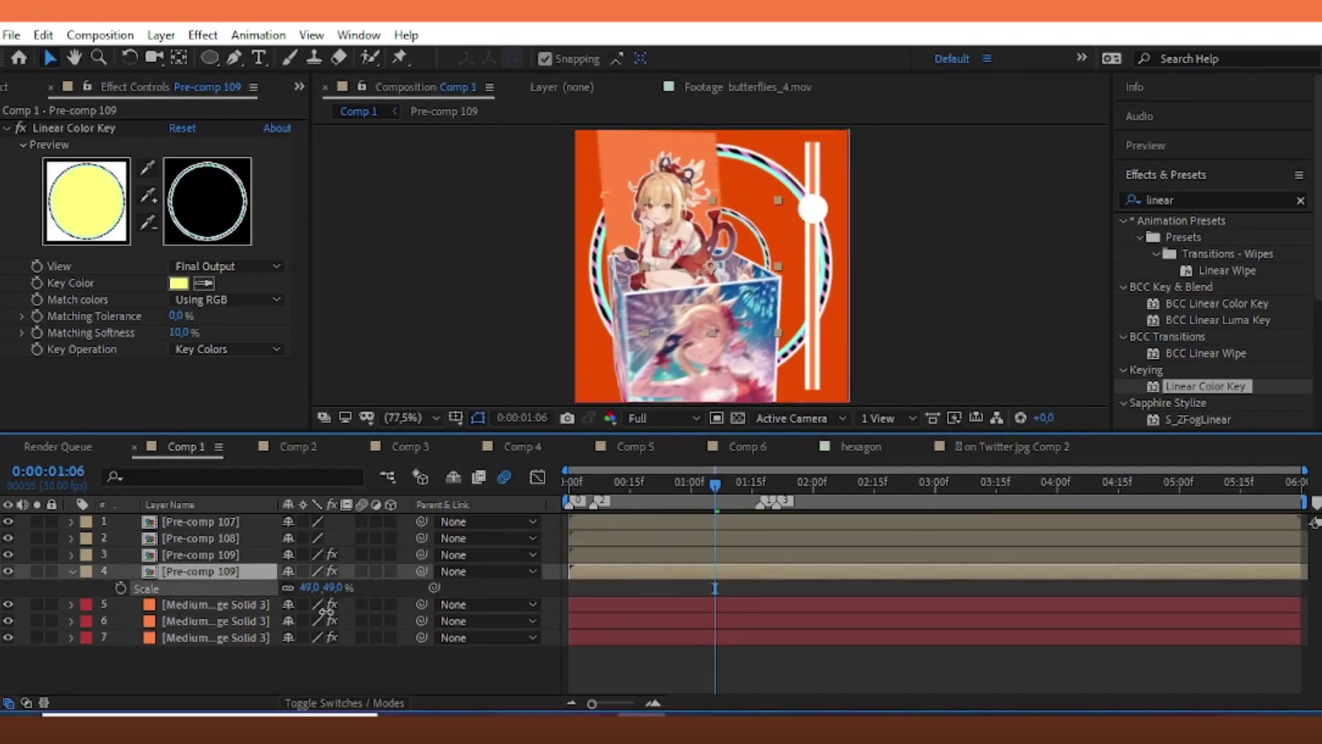
drag(750, 253, 822, 184)
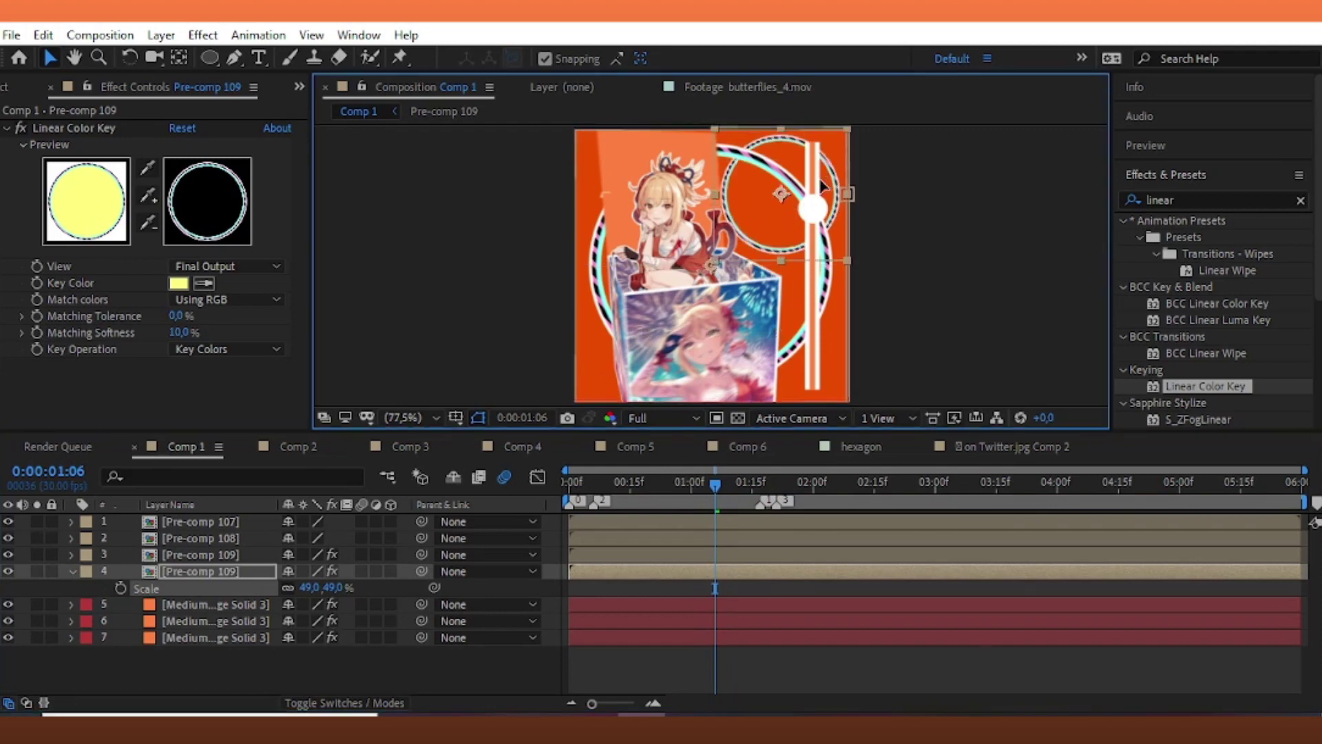
- Duplicate the half-size copy, move it to the bottom-left, and preview the animation
click(231, 566)
key(ctrl+d)
drag(779, 226, 611, 379)
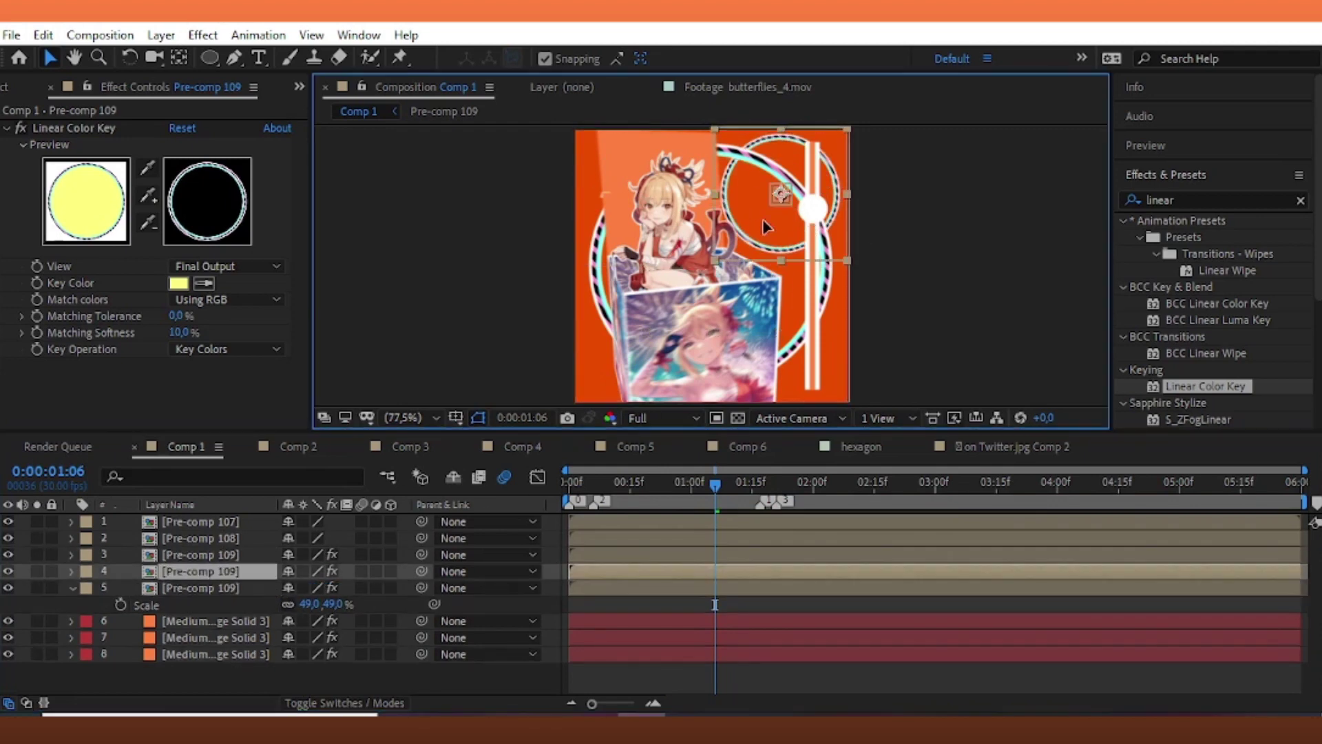
key(space)
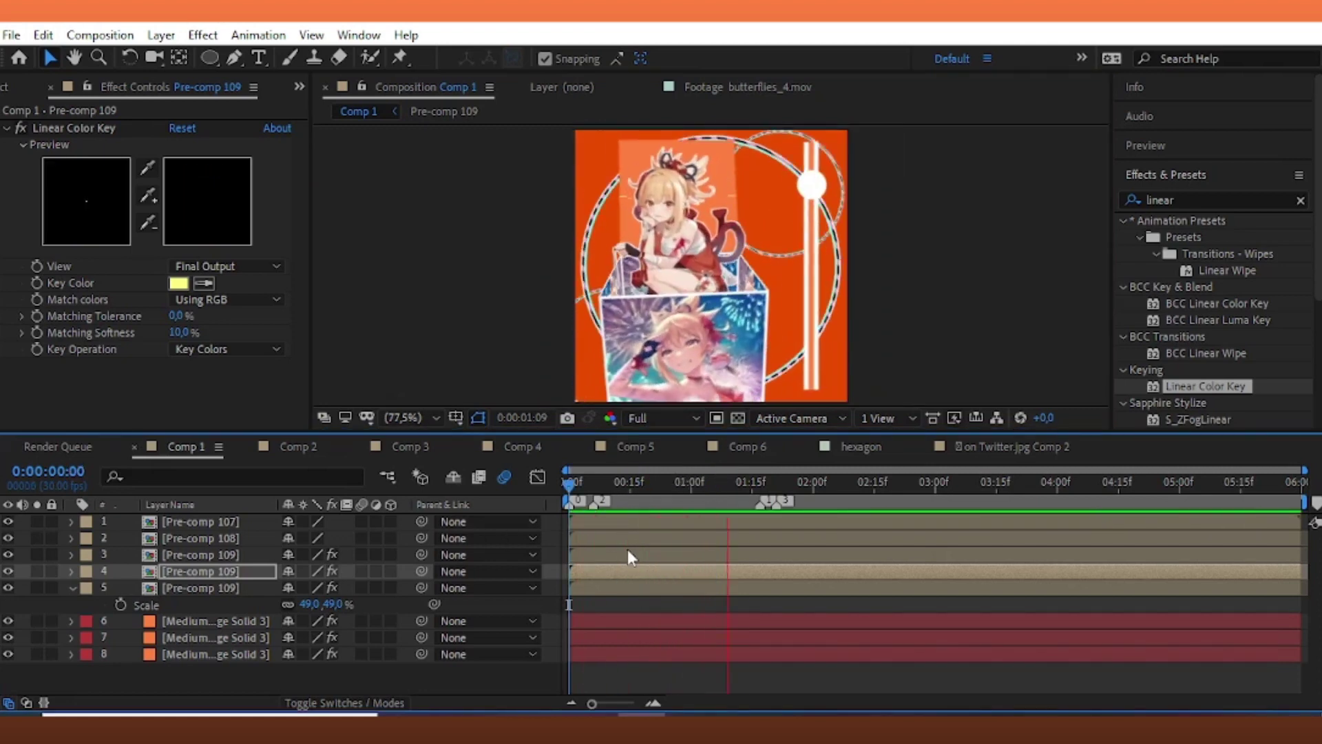
- Delete the two half-size Pre-comp 109 copies, replay the preview, and save the project
click(625, 585)
ctrl+click(626, 573)
key(Delete)
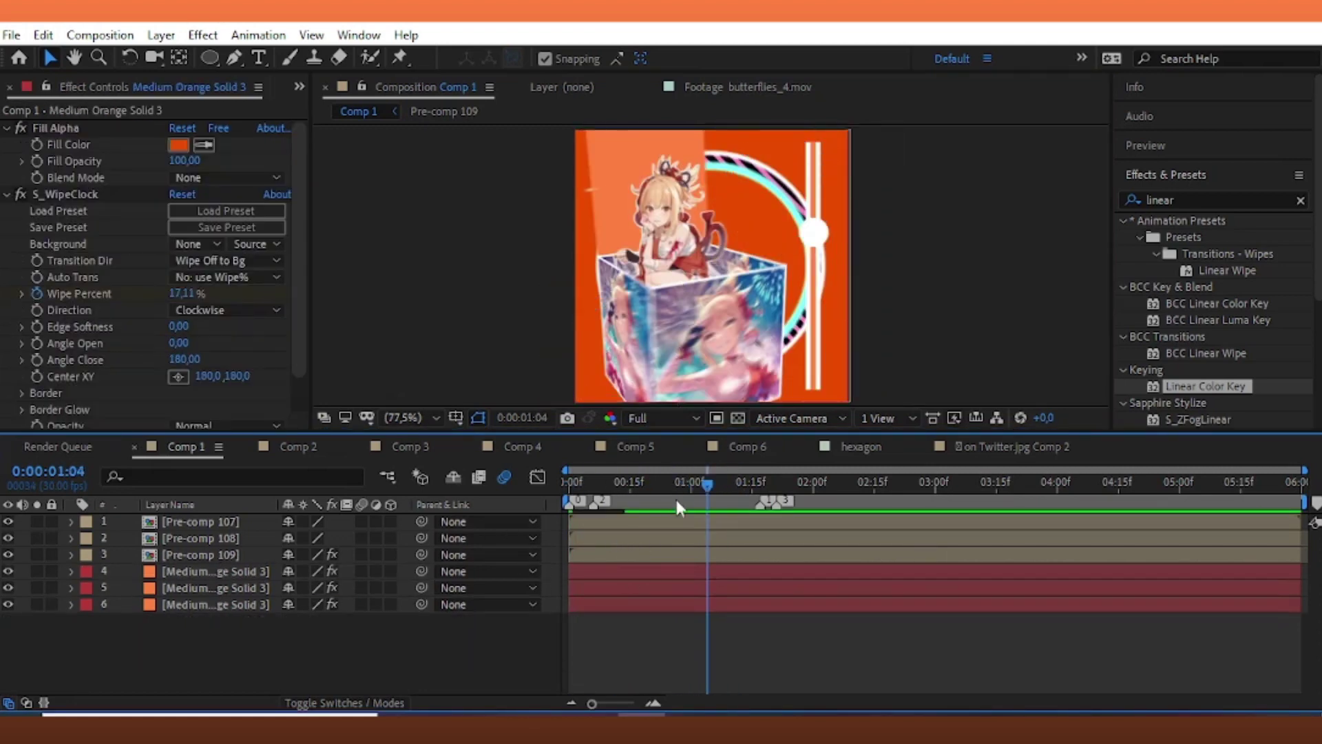
key(space)
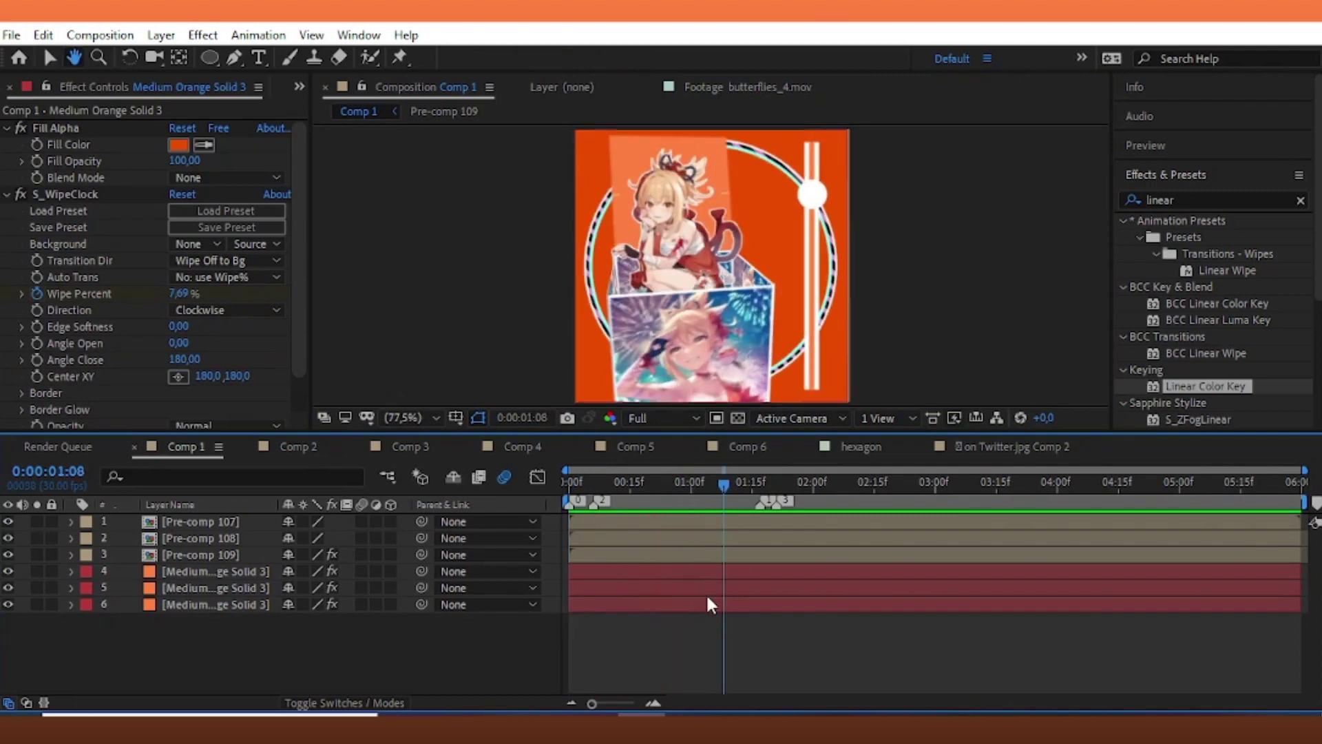
click(704, 571)
key(ctrl+s)
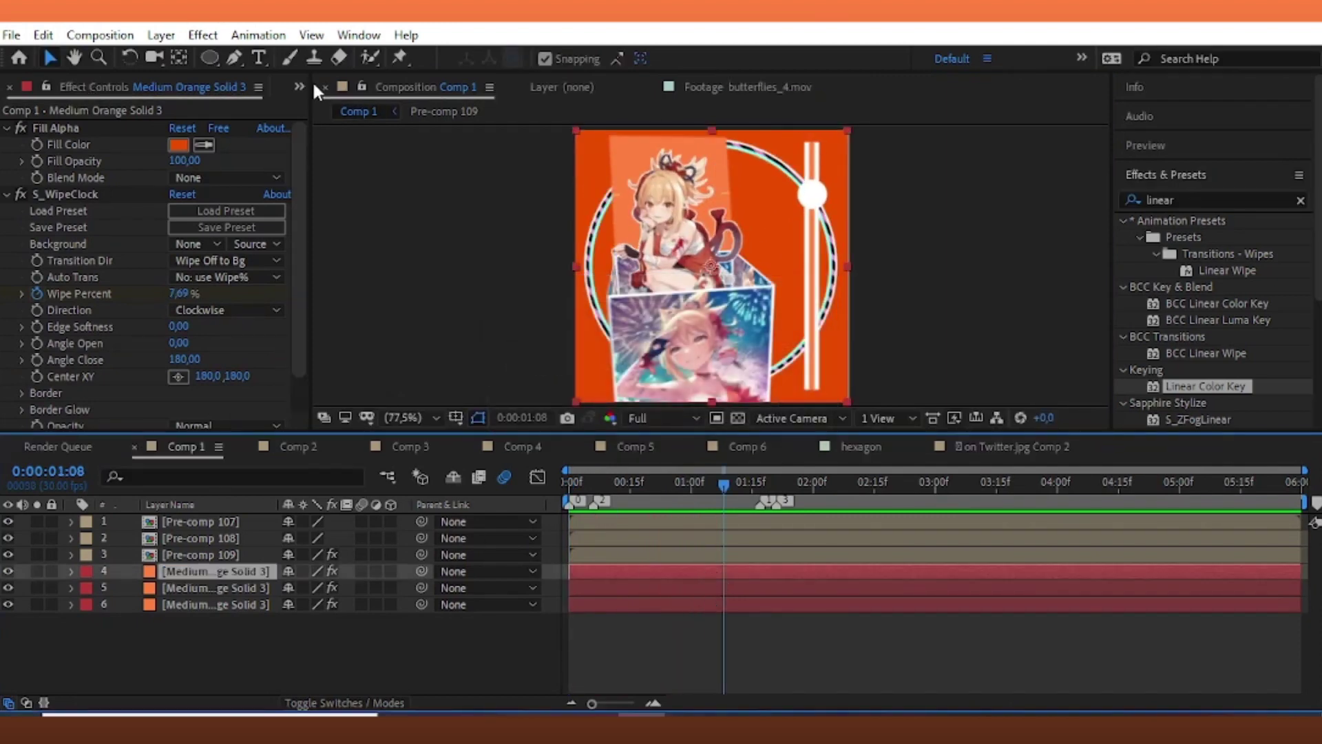
- Drag butterflies_4.mov from the Project panel into Comp 1, starting near 0:15
click(300, 86)
click(344, 110)
scroll(76, 298, up, 10)
drag(73, 300, 663, 559)
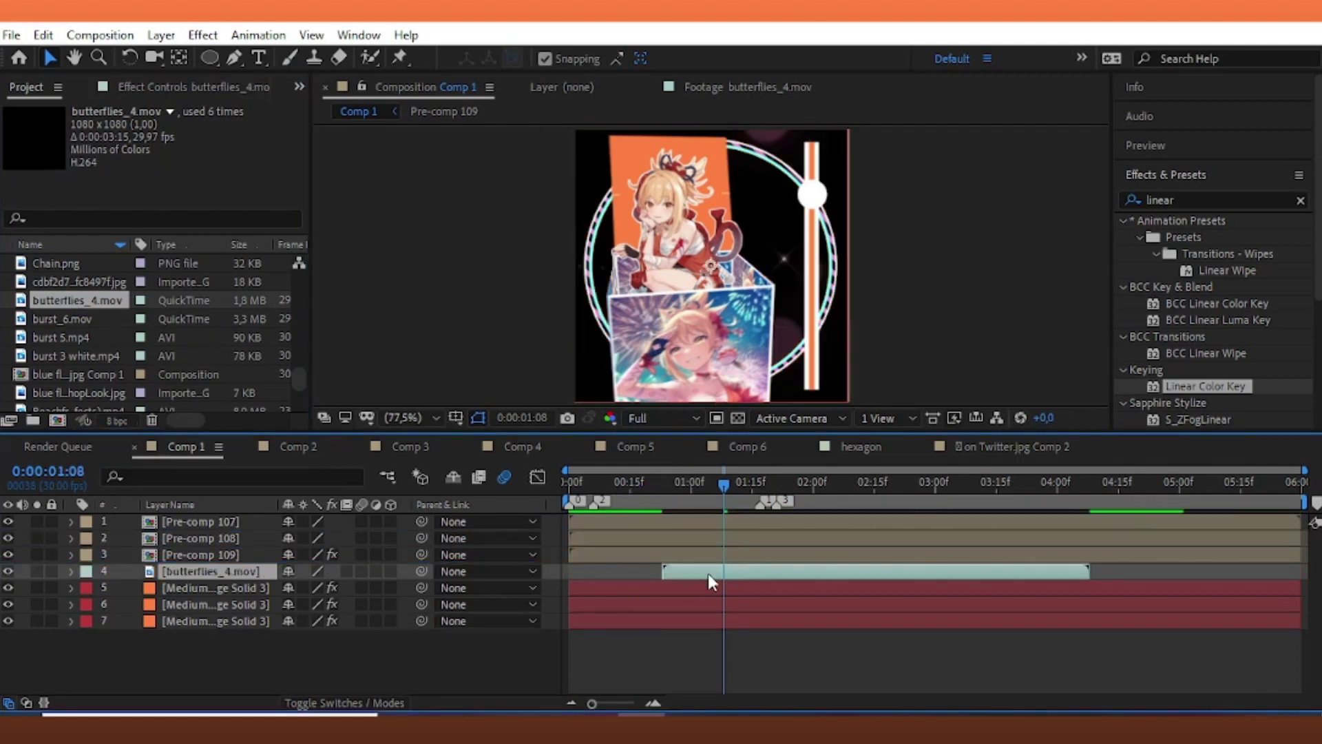
- Set the butterfly footage layer's blending mode to Add and preview the result
right_click(708, 573)
mouse_move(878, 279)
click(1005, 326)
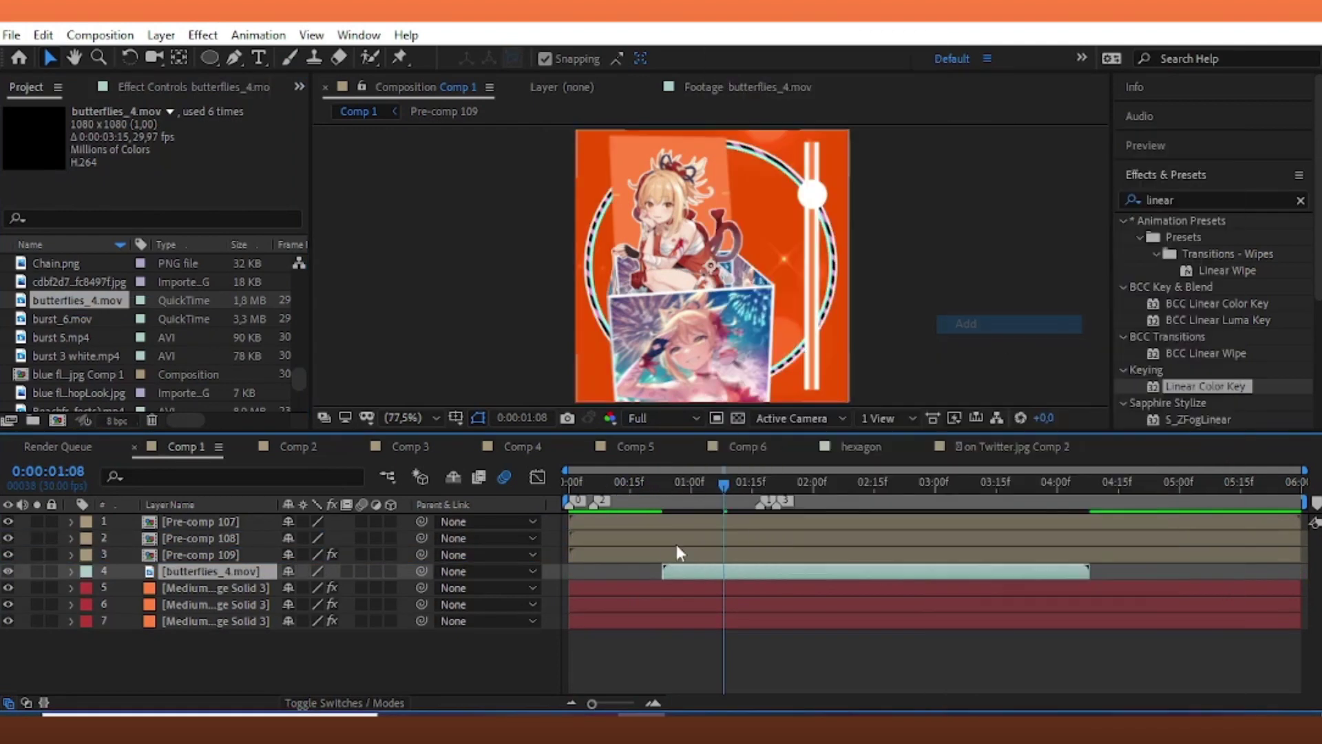
drag(729, 480, 578, 577)
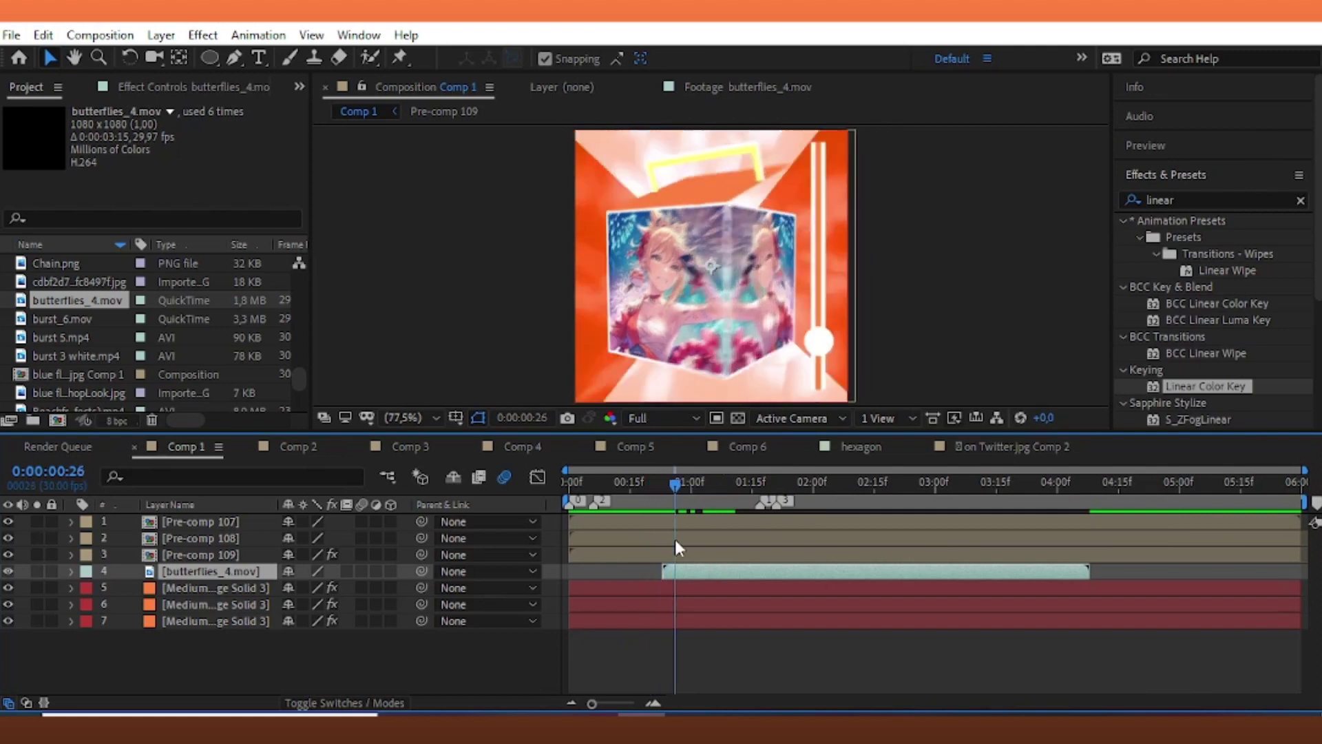
key(space)
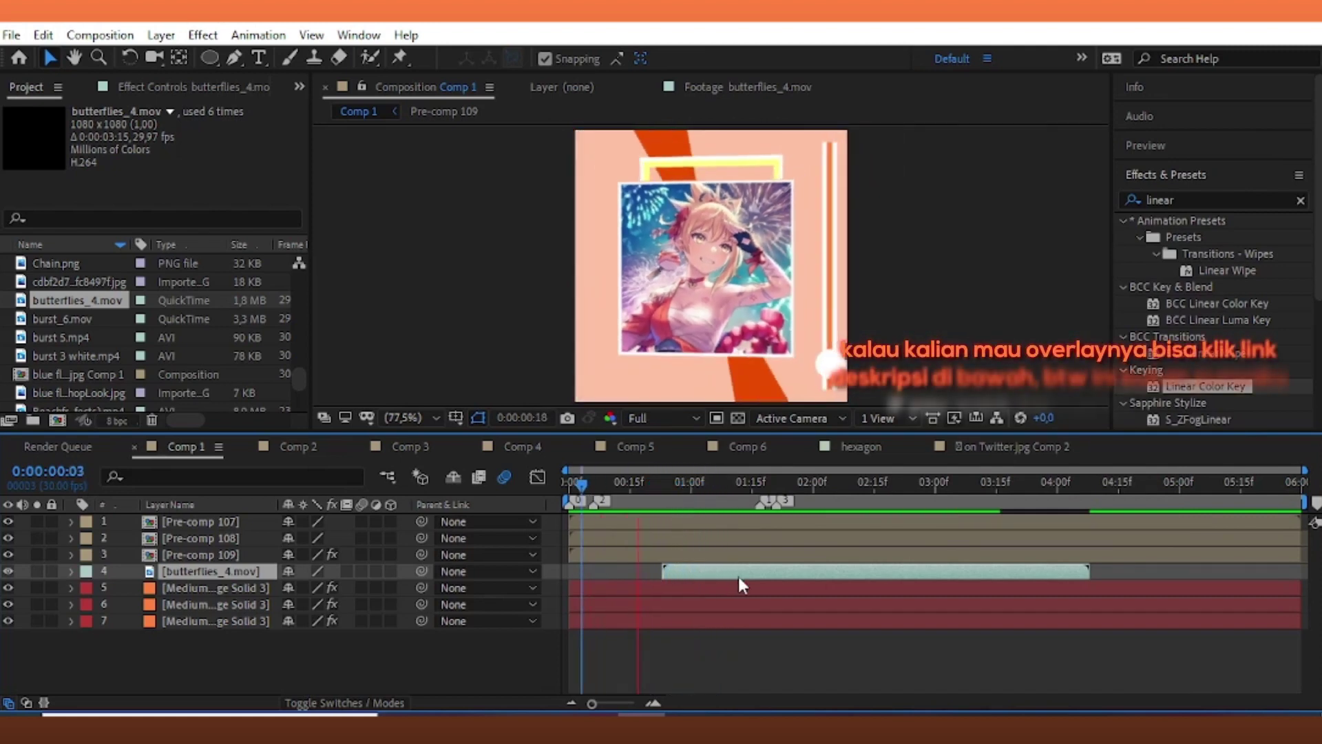
- Change the middle orange wipe solid's fill colour to light cyan and replay from the start
click(635, 606)
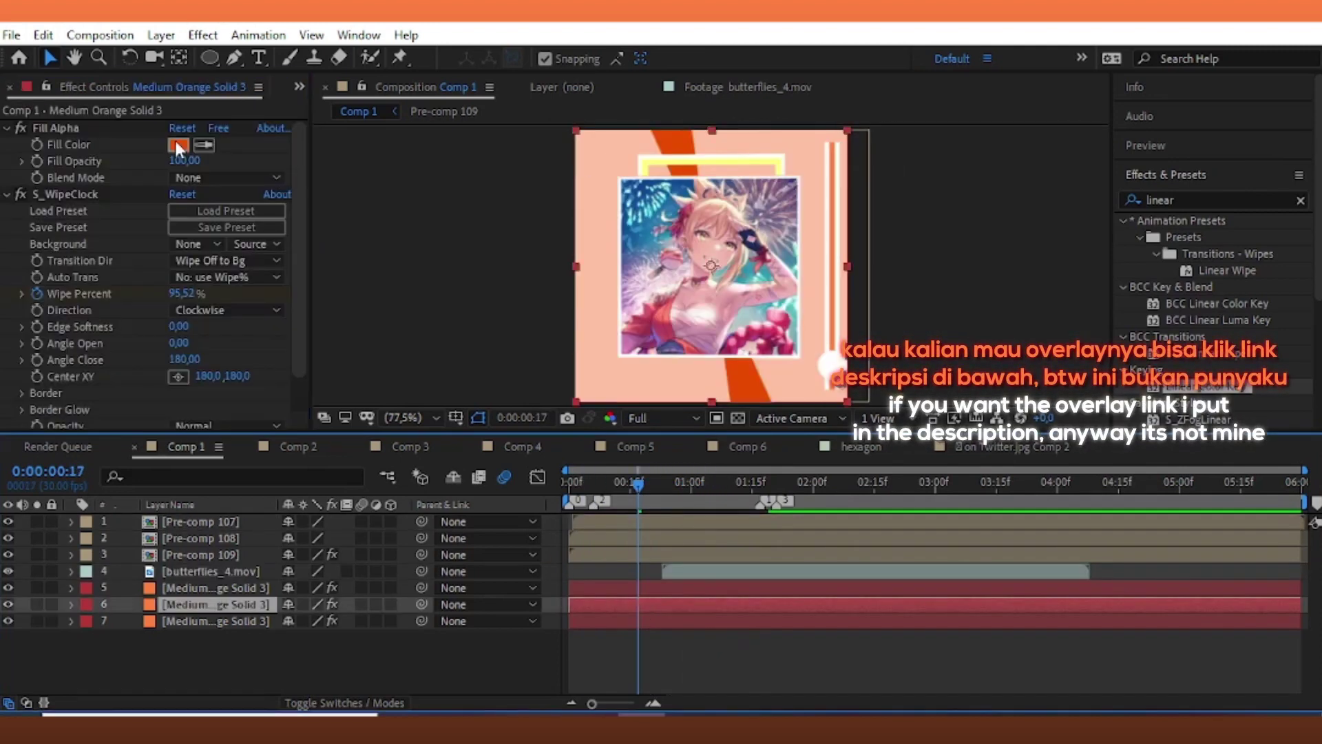
click(179, 145)
click(545, 256)
click(446, 540)
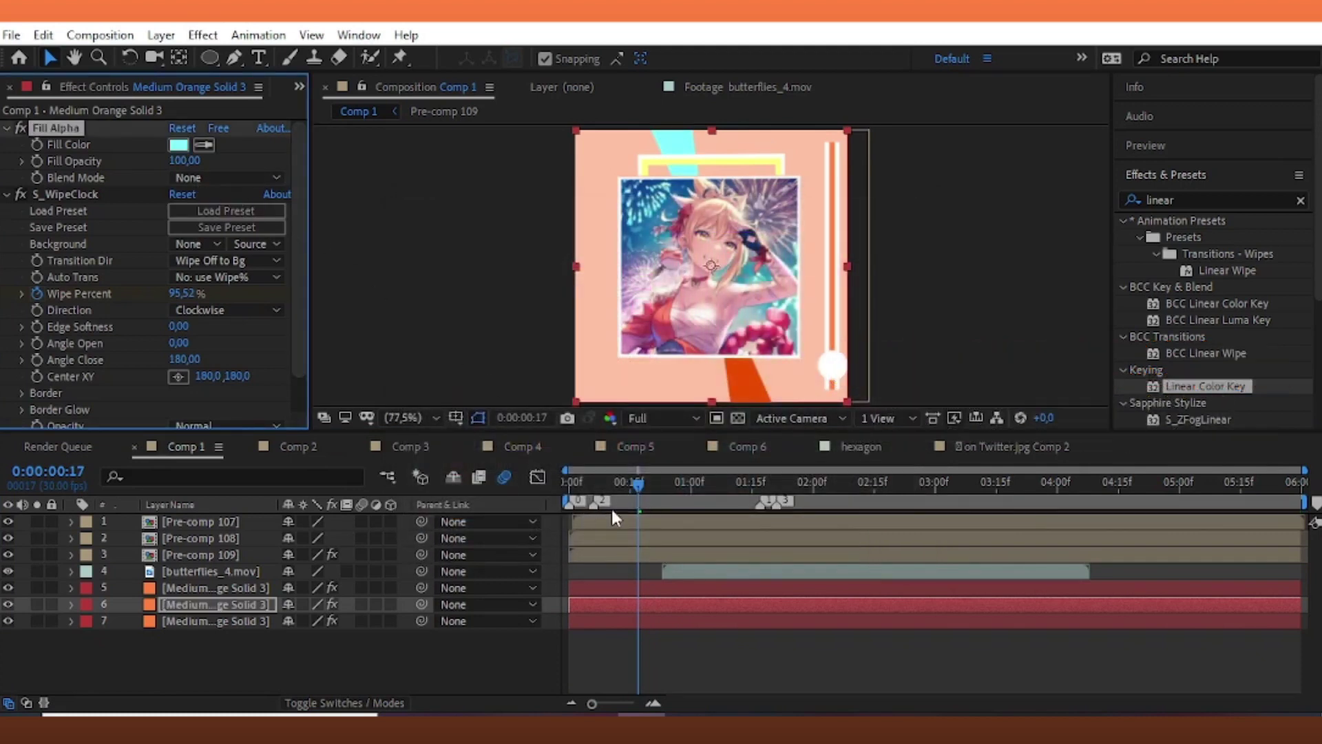
key(Home)
key(space)
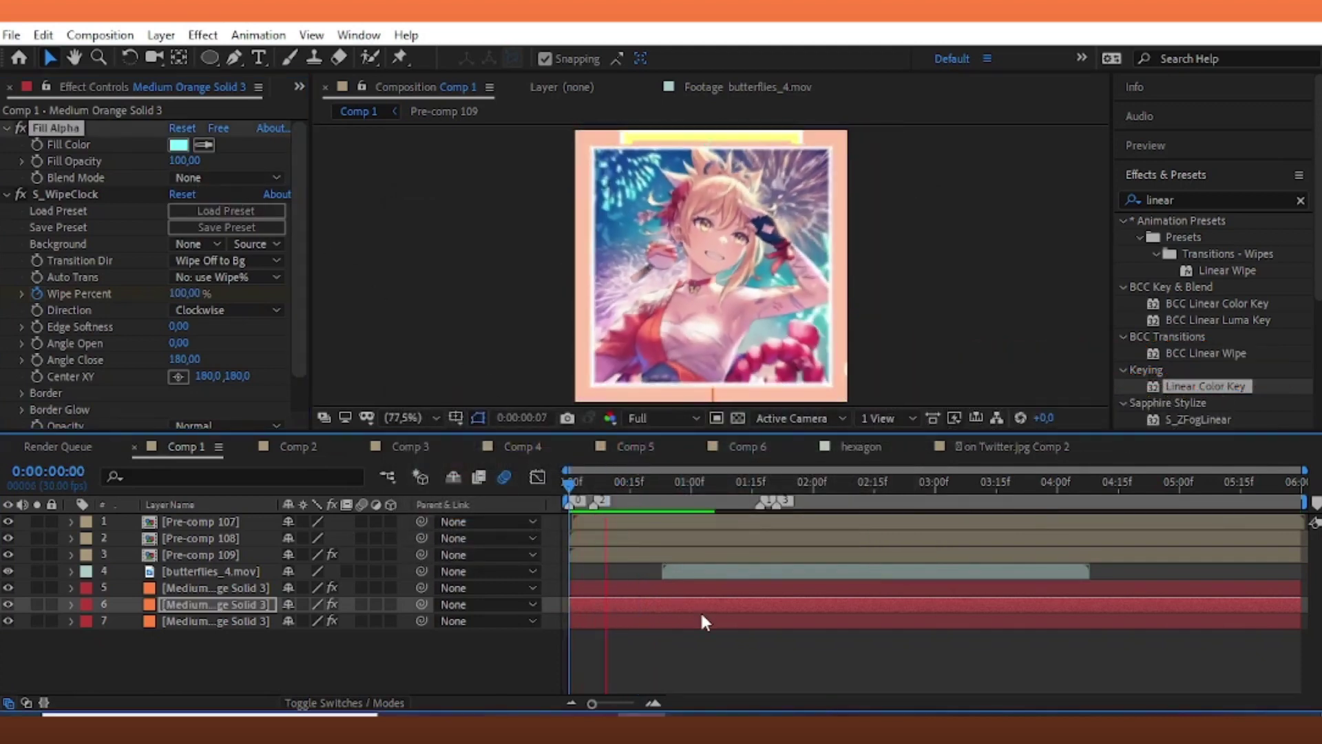
- Give the upper orange wipe solid a light cyan fill and enable motion blur on all three solids
click(644, 591)
click(178, 144)
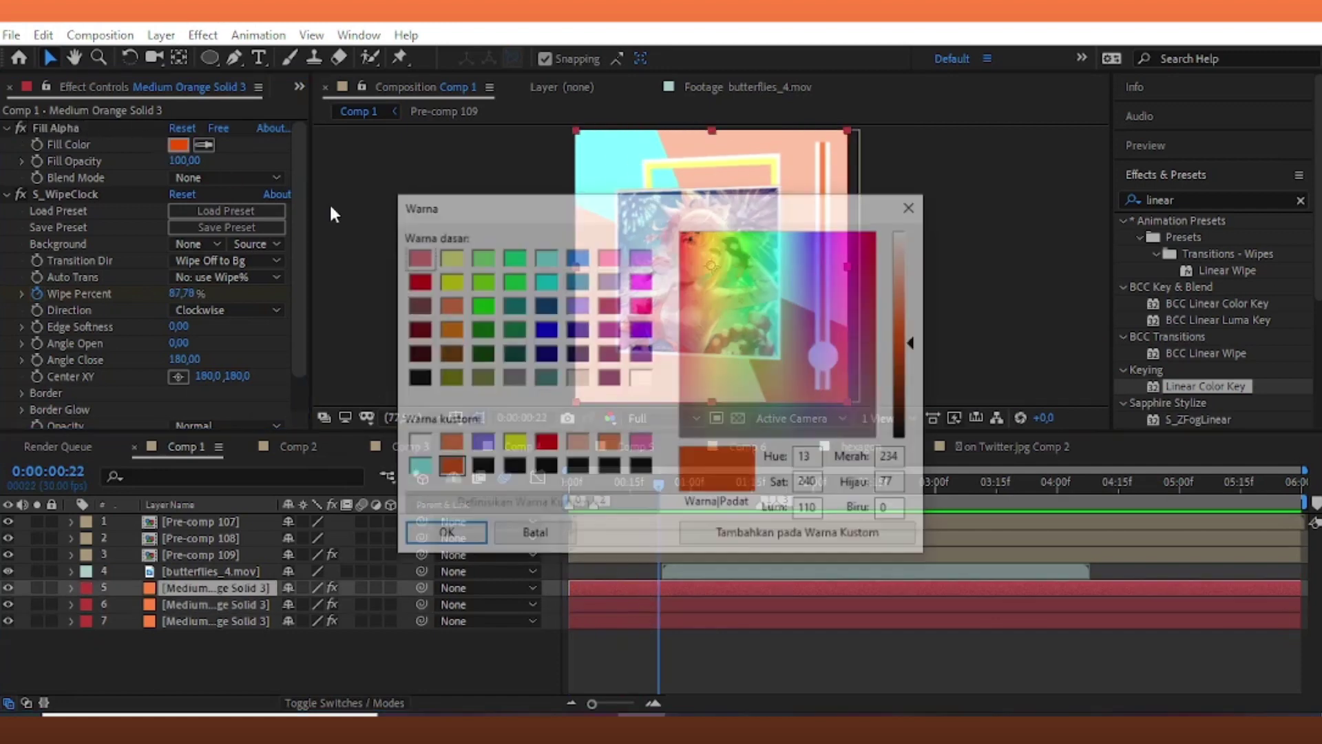
click(454, 534)
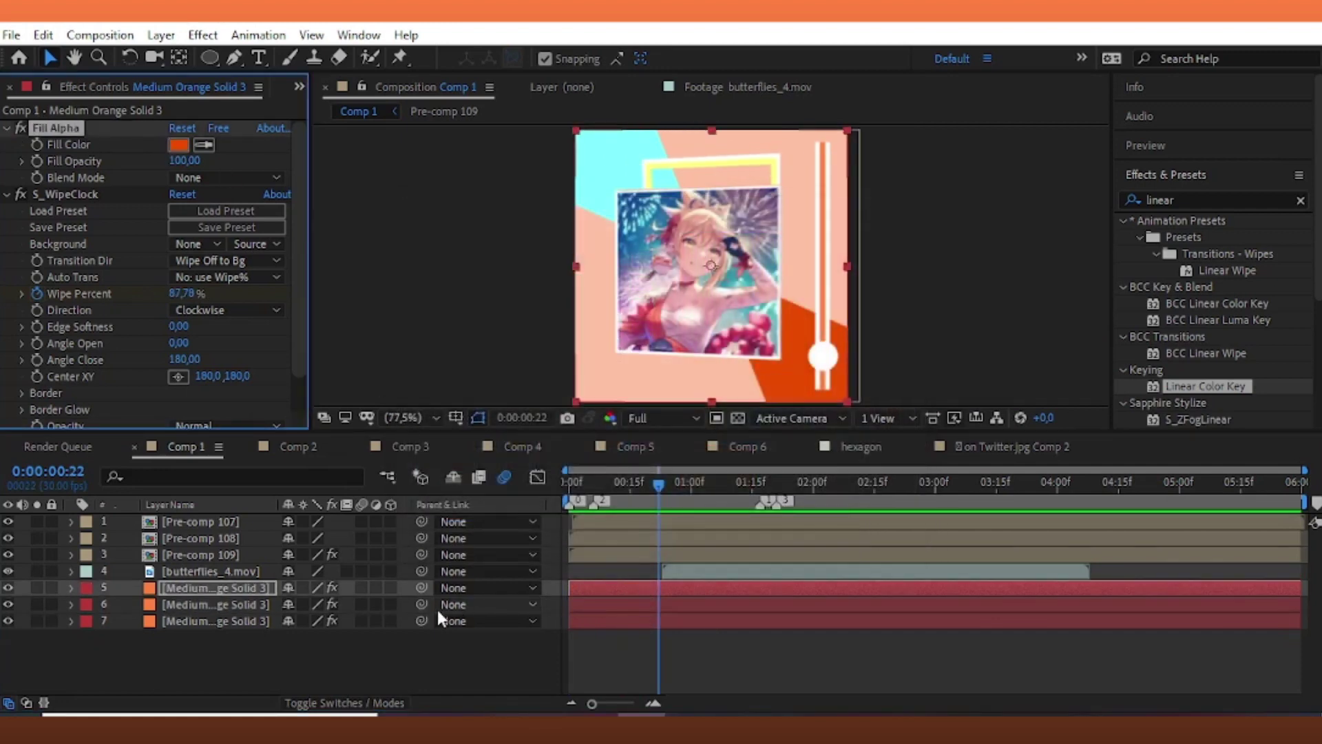
click(644, 605)
click(636, 589)
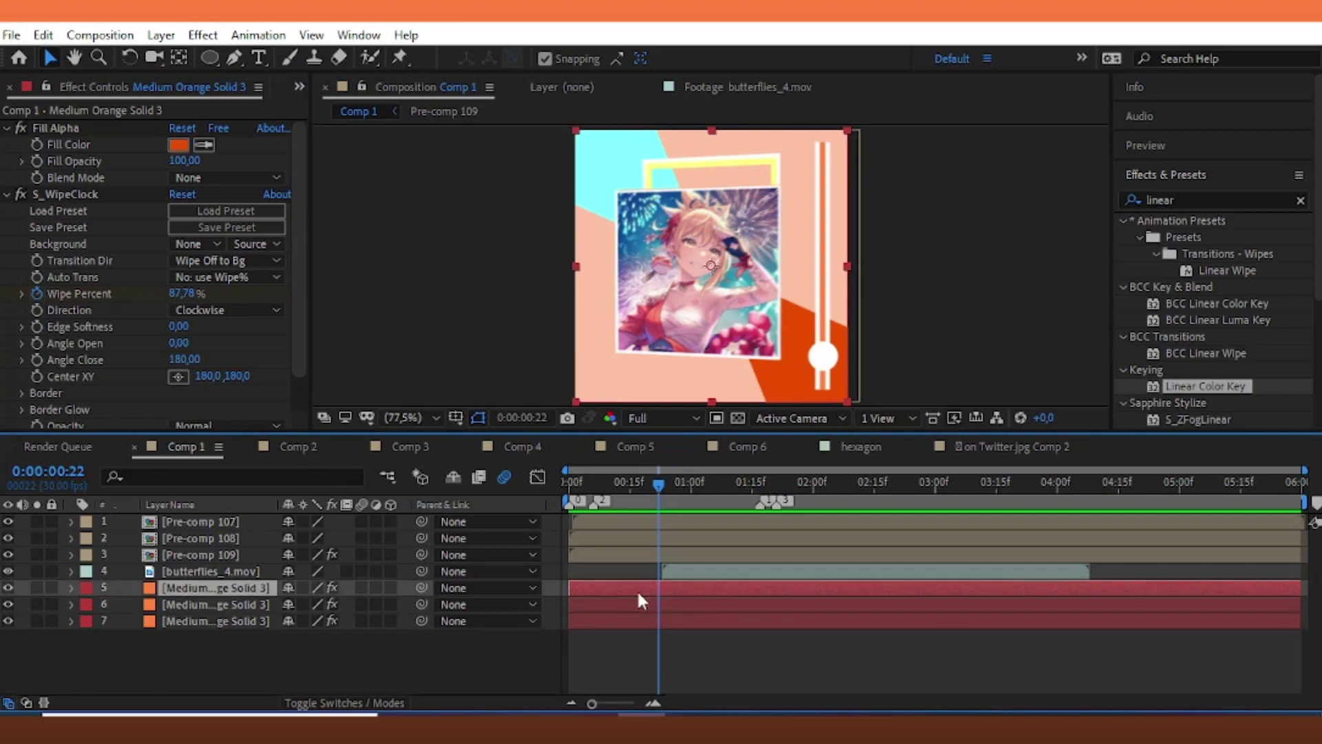
click(179, 143)
click(542, 258)
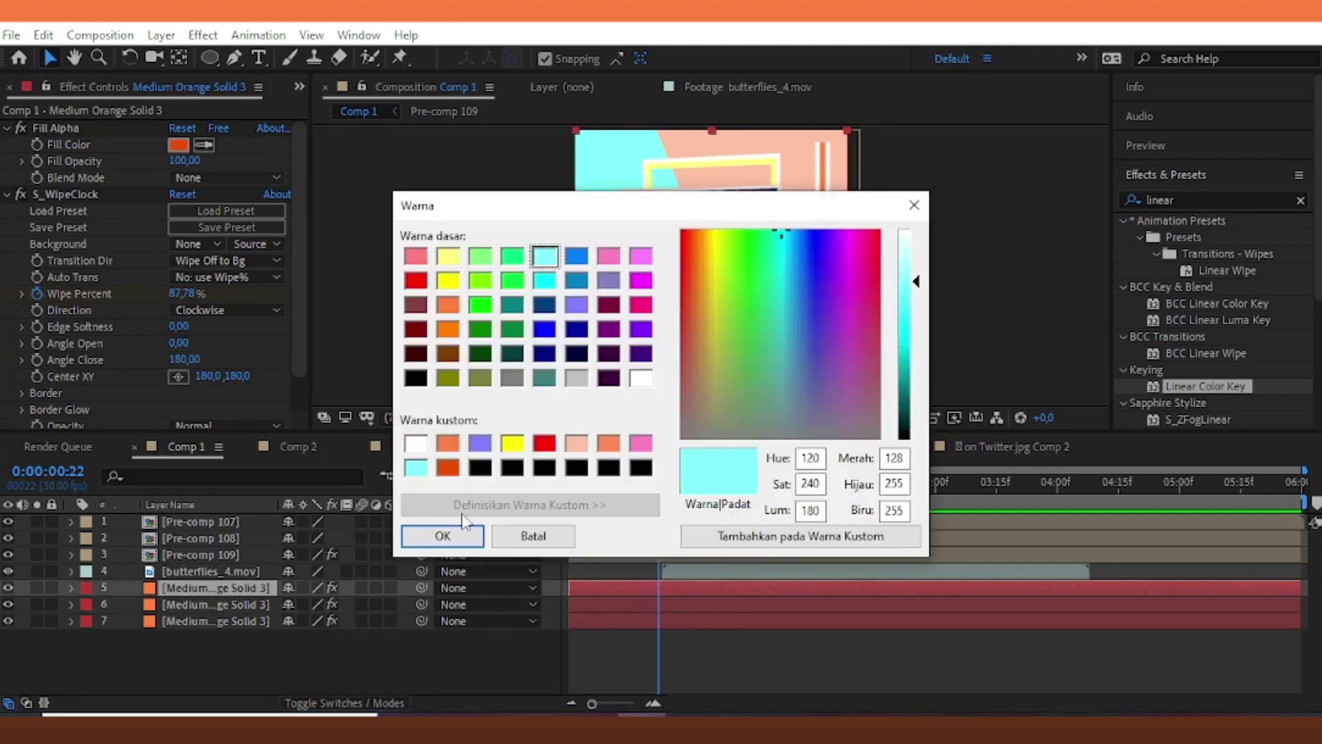
click(451, 536)
drag(363, 587, 364, 620)
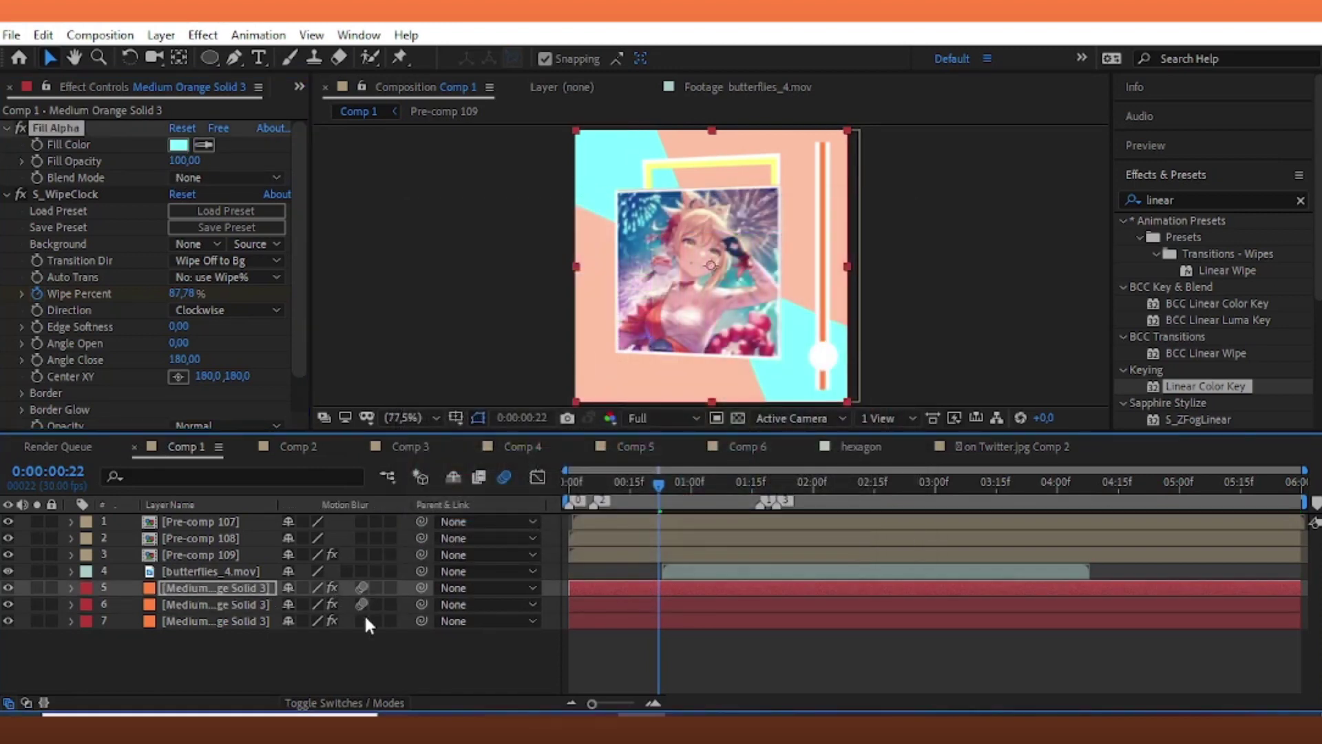
click(635, 637)
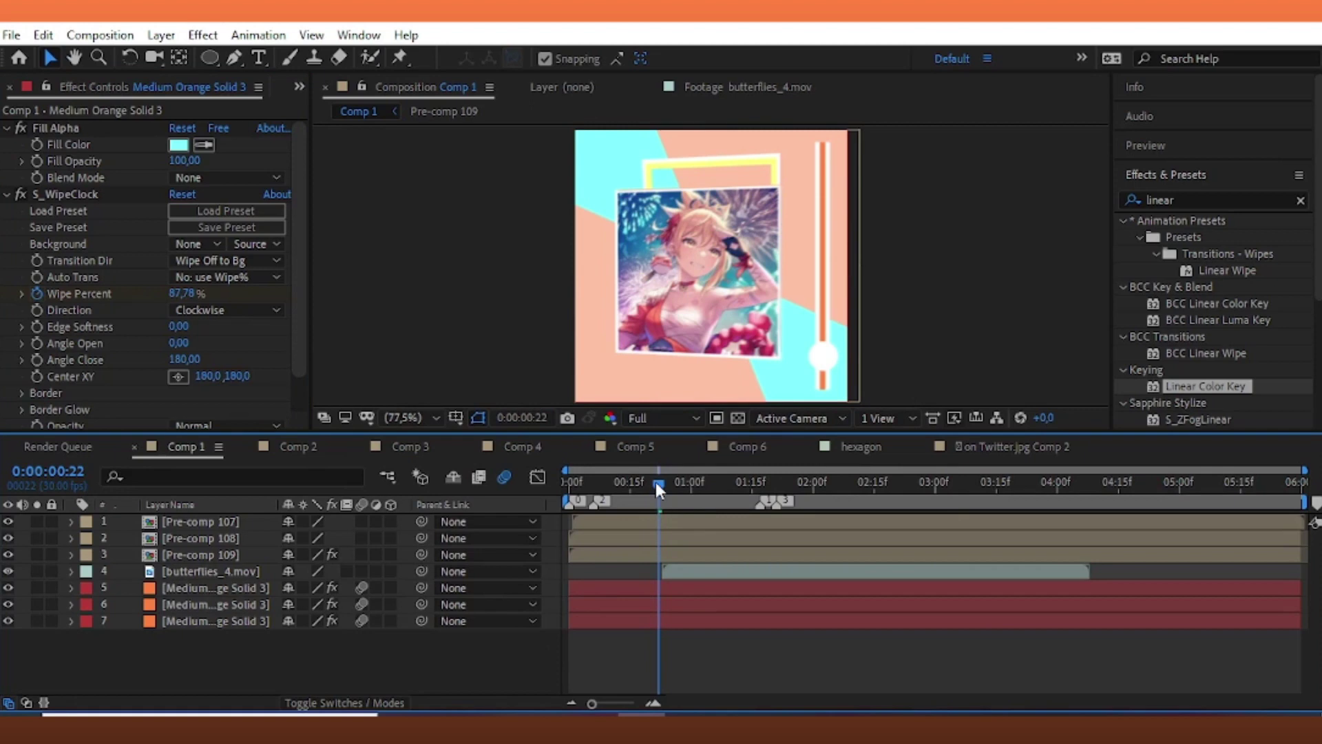
- Move to 1:07, search the effects list for 'drop', and duplicate Pre-comp 107
click(655, 523)
click(690, 500)
drag(690, 493, 720, 499)
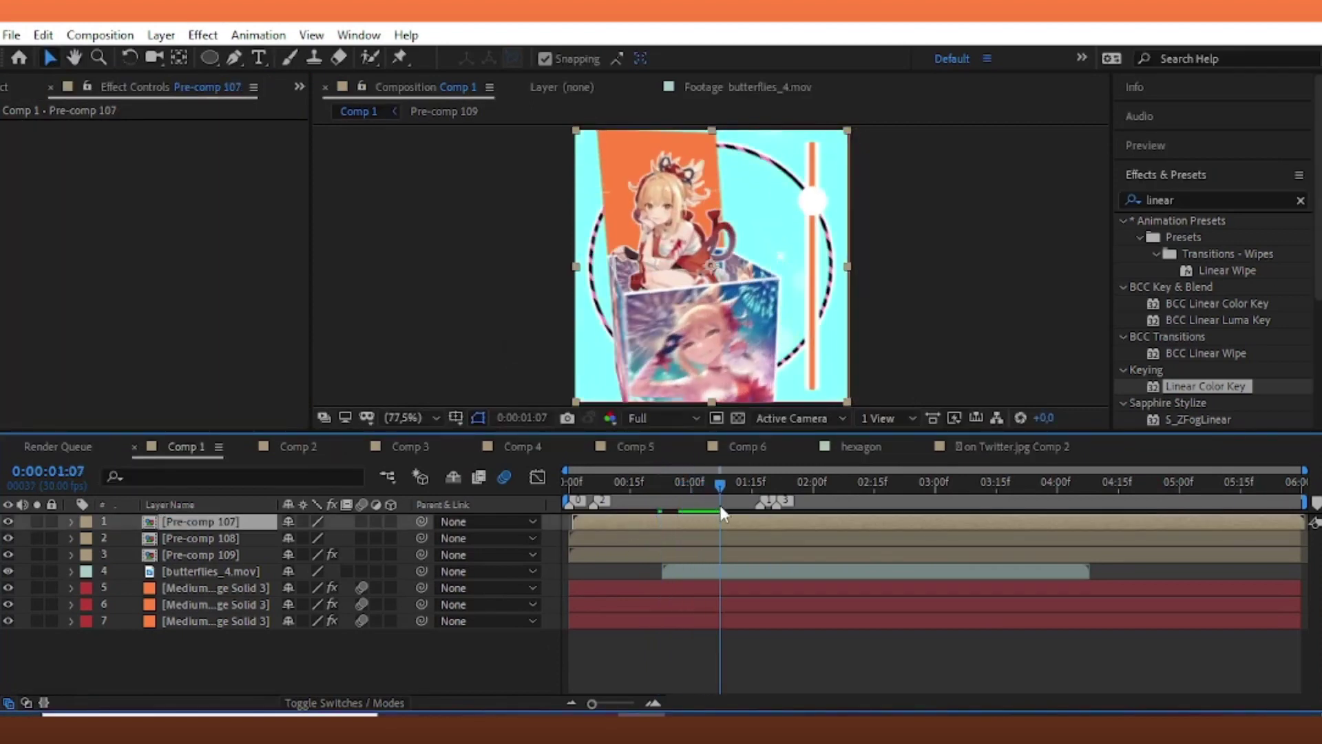
click(1202, 199)
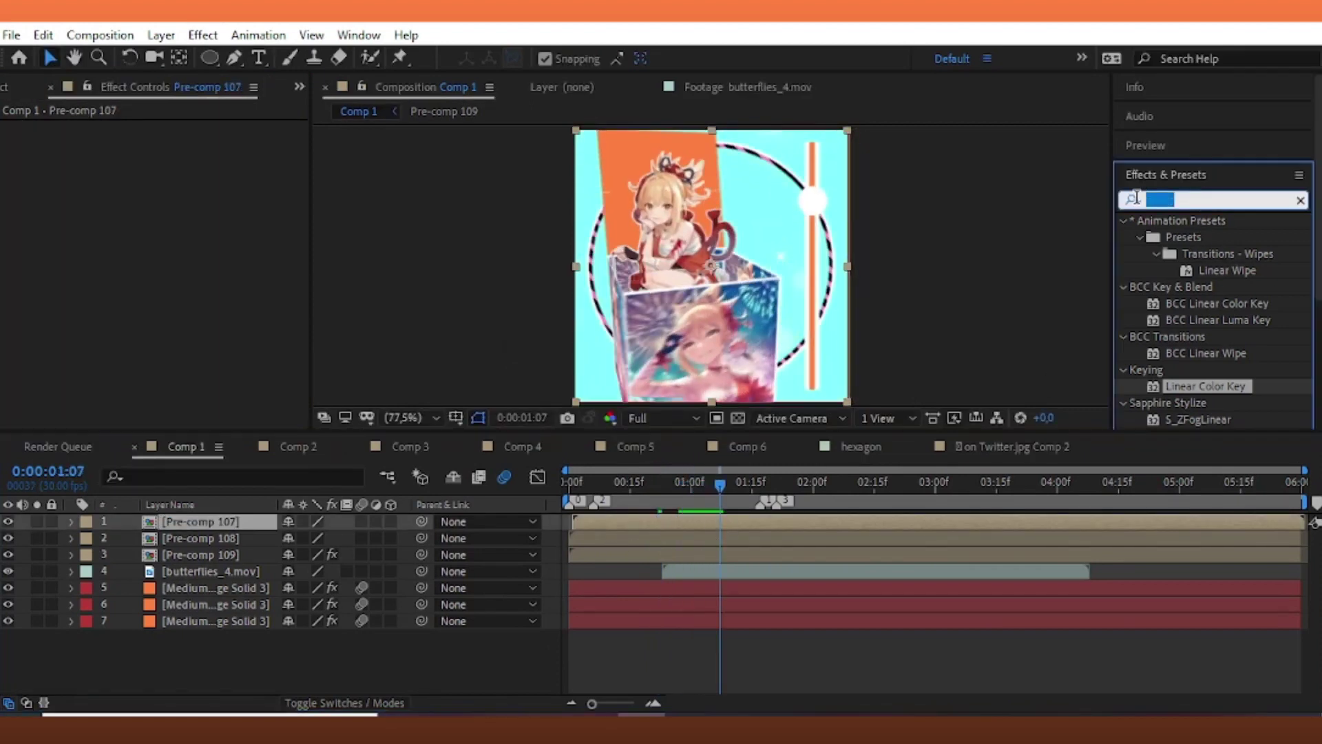
text(drop)
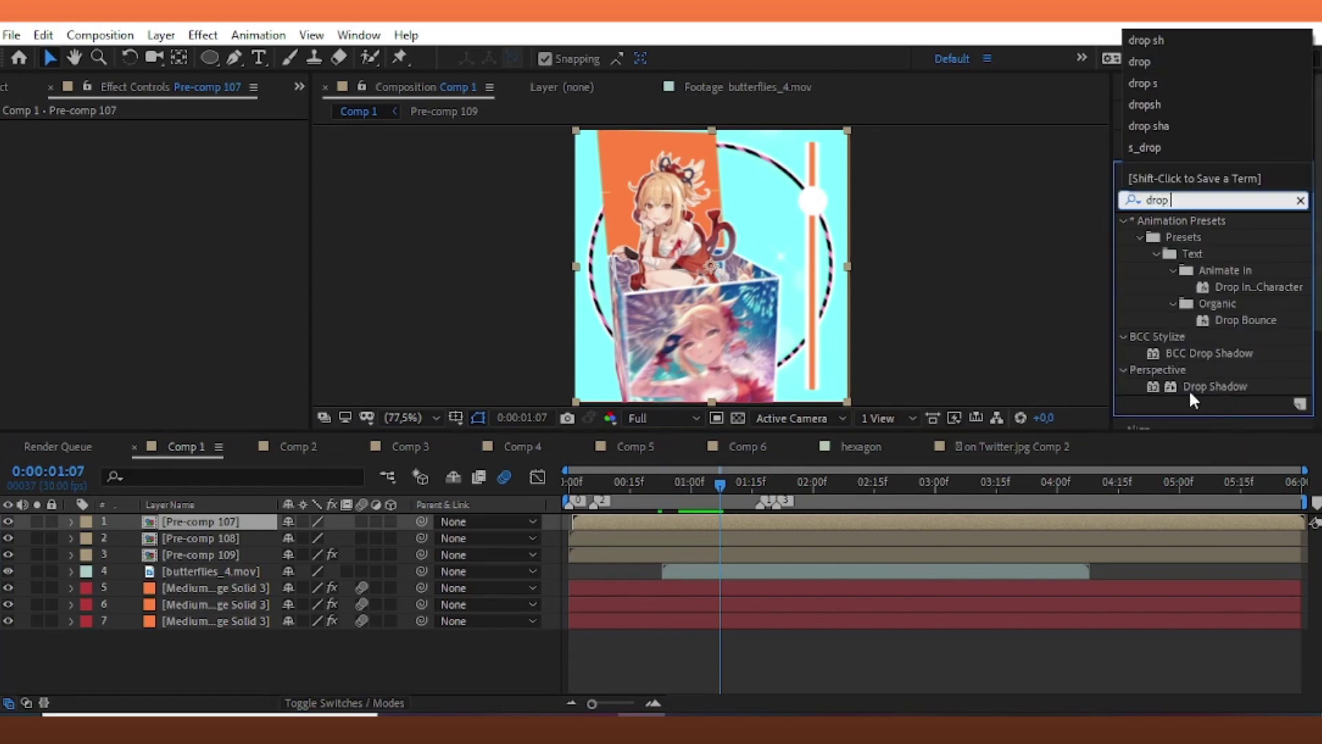
click(746, 525)
key(ctrl+d)
key(ctrl+d)
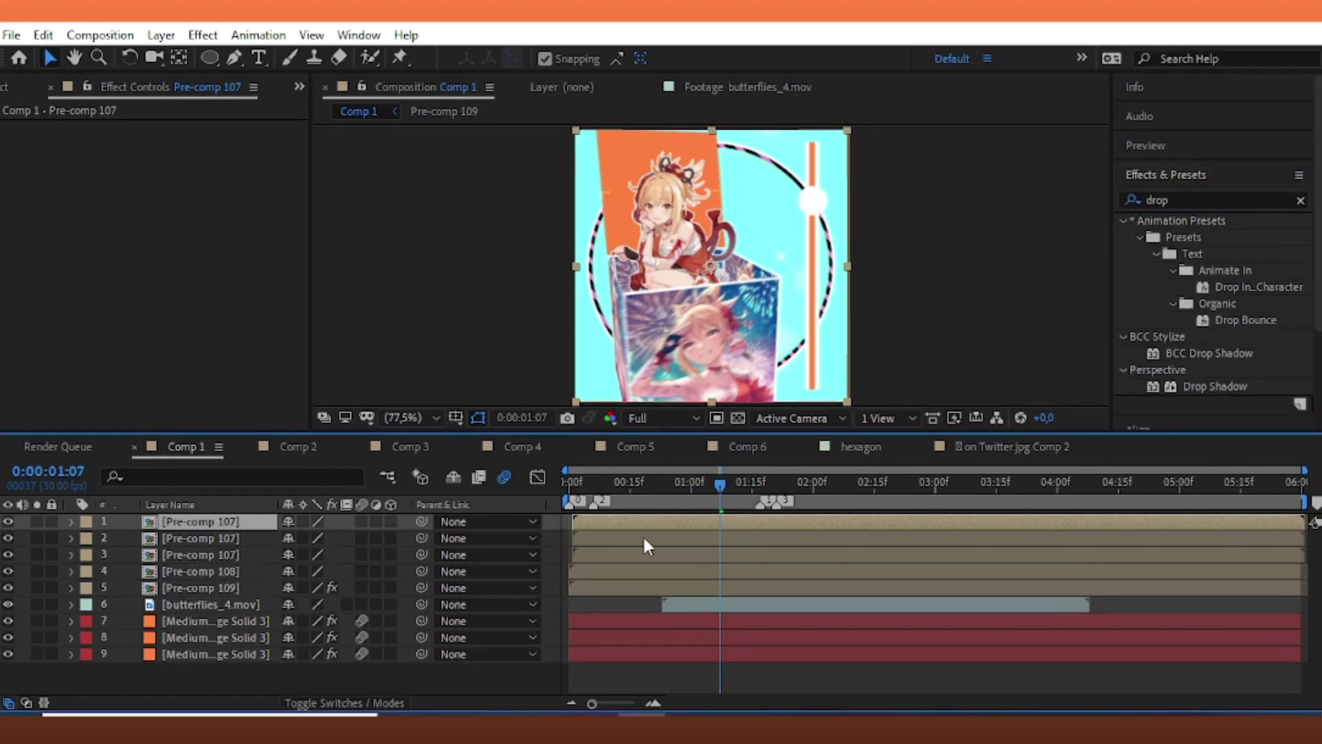
- Scale the Pre-comp 107 copy to 117%, rotate it 180°, and shift it left to x 67
click(644, 540)
key(s)
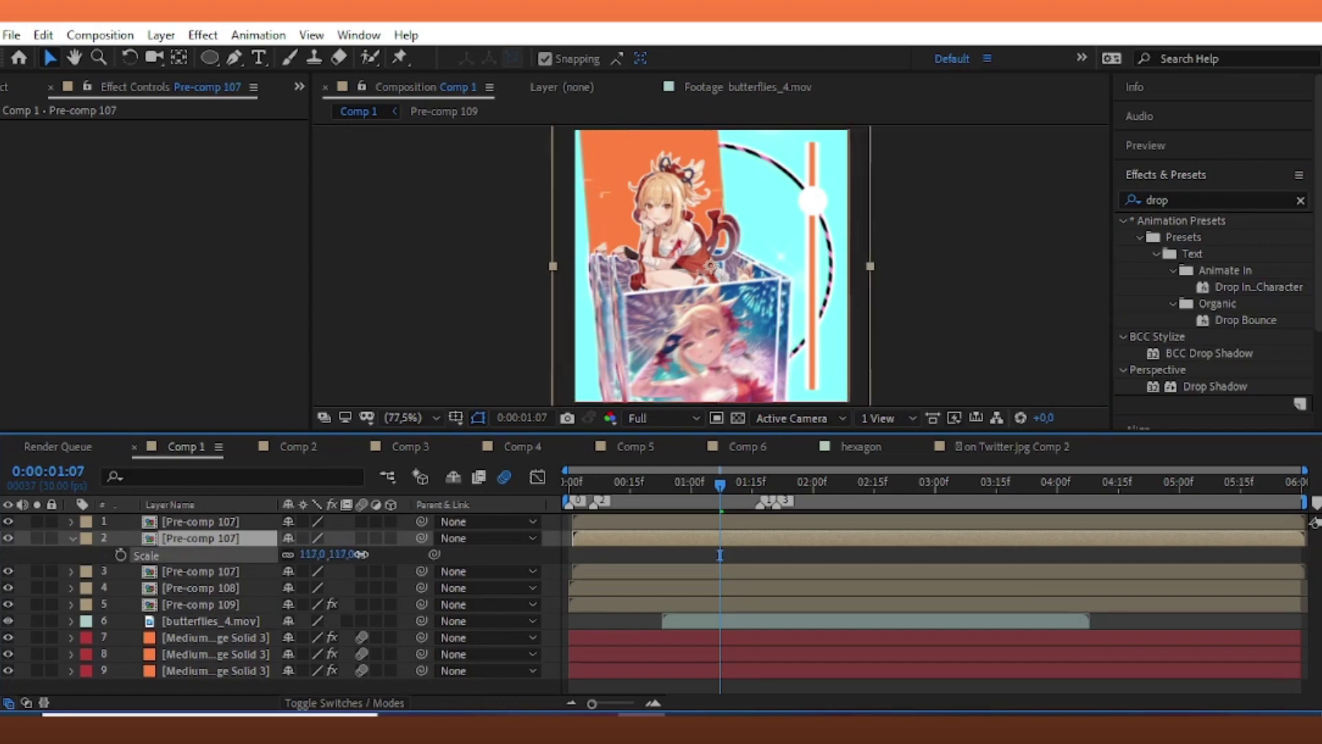
drag(344, 559, 372, 559)
key(r)
click(309, 555)
text(180)
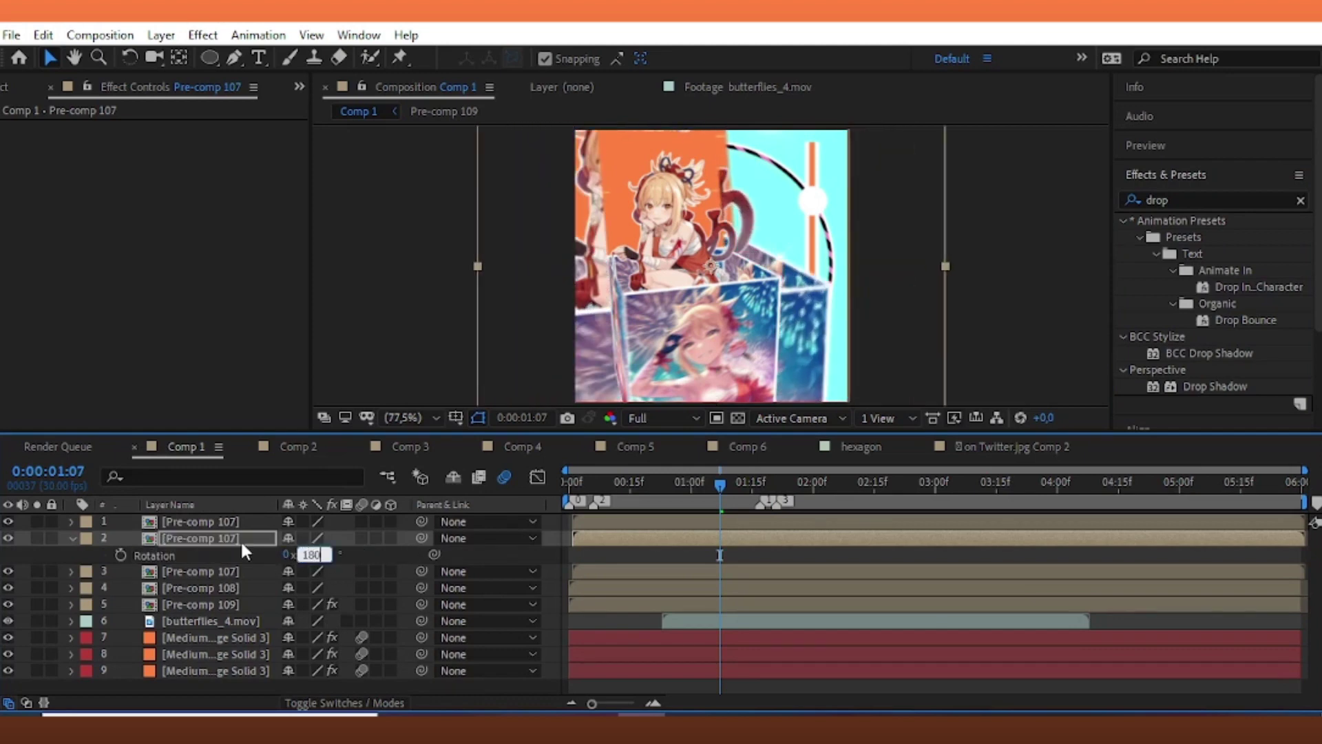
key(Return)
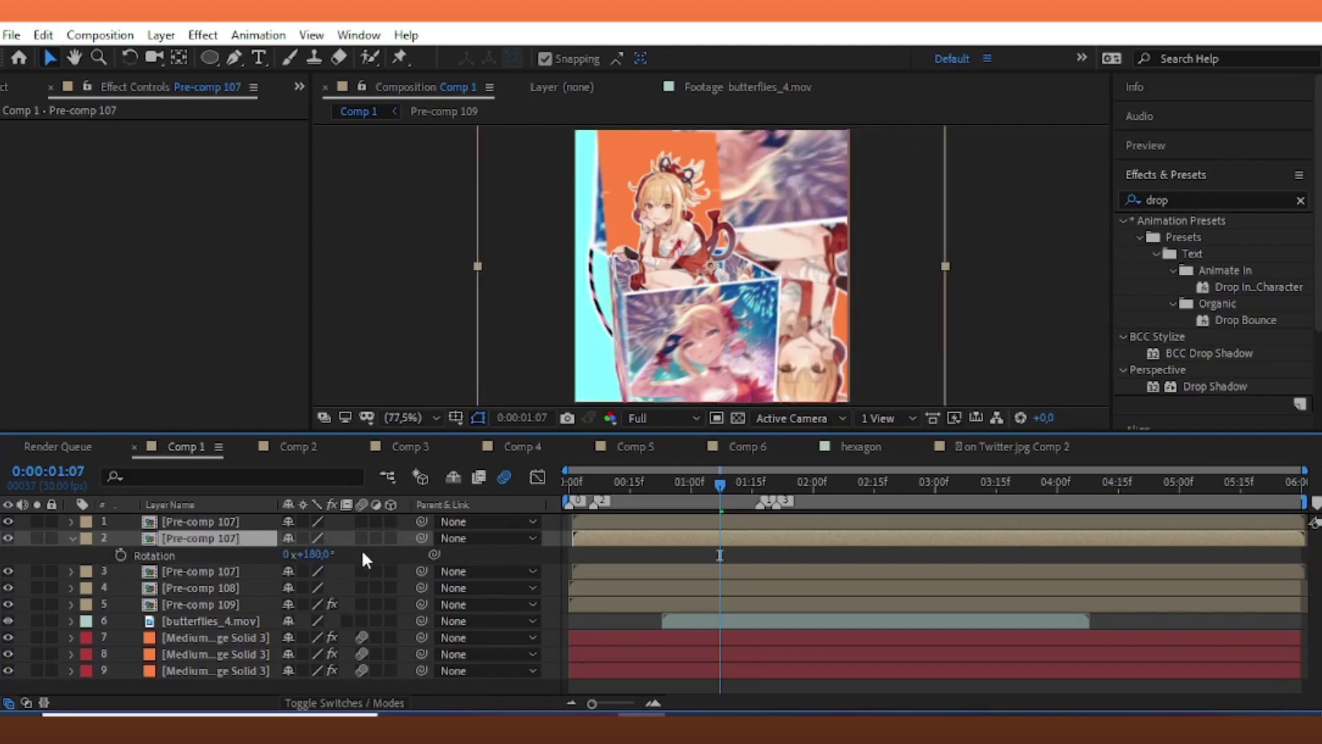
key(p)
mouse_move(292, 553)
mouse_down()
mouse_move(173, 565)
mouse_move(233, 538)
mouse_up()
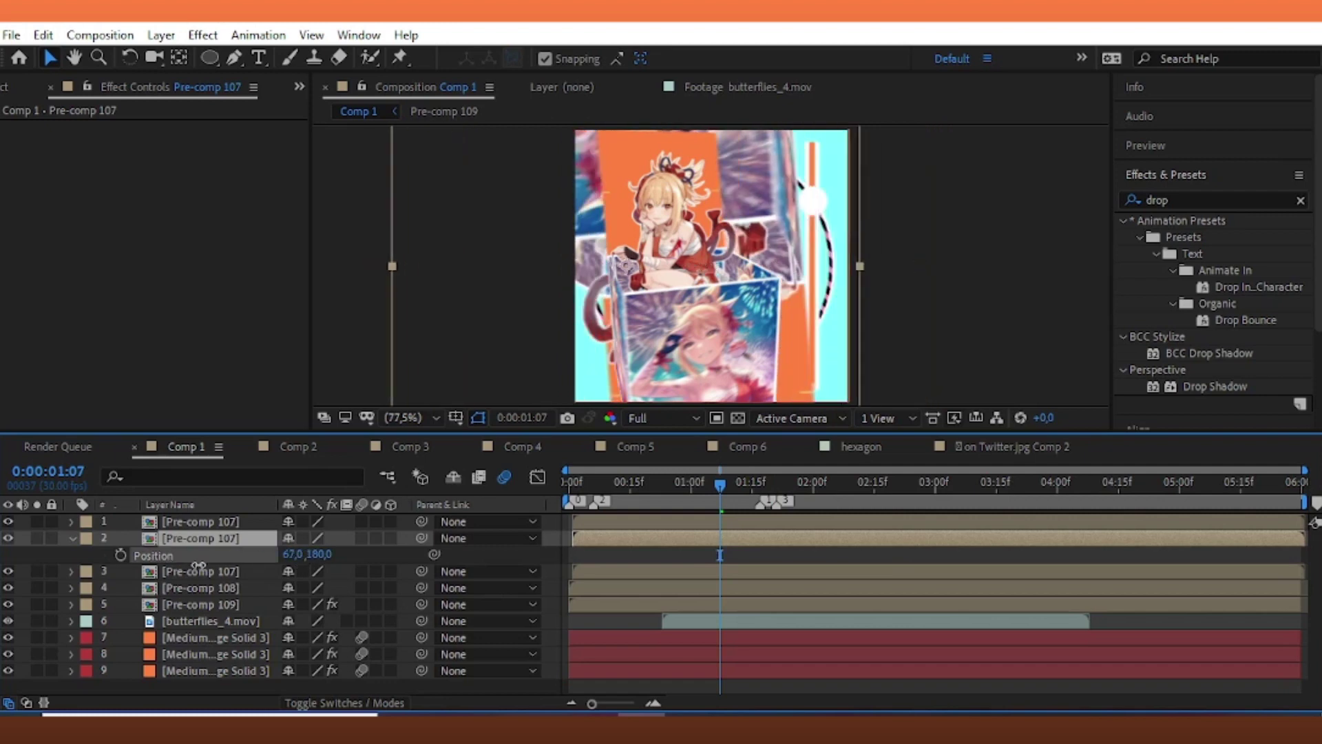
- Set the copy's track matte to Luma from the layer above and its opacity to 15%
click(347, 698)
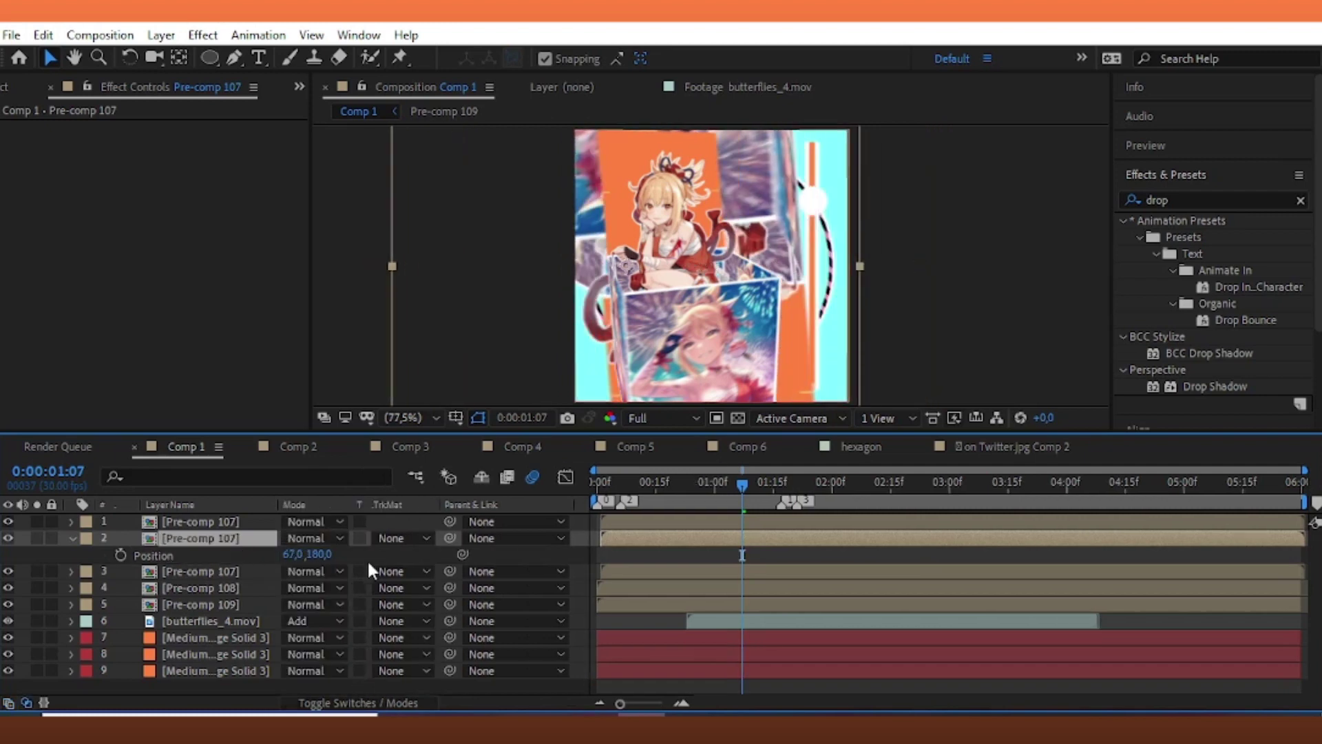
click(403, 538)
click(441, 629)
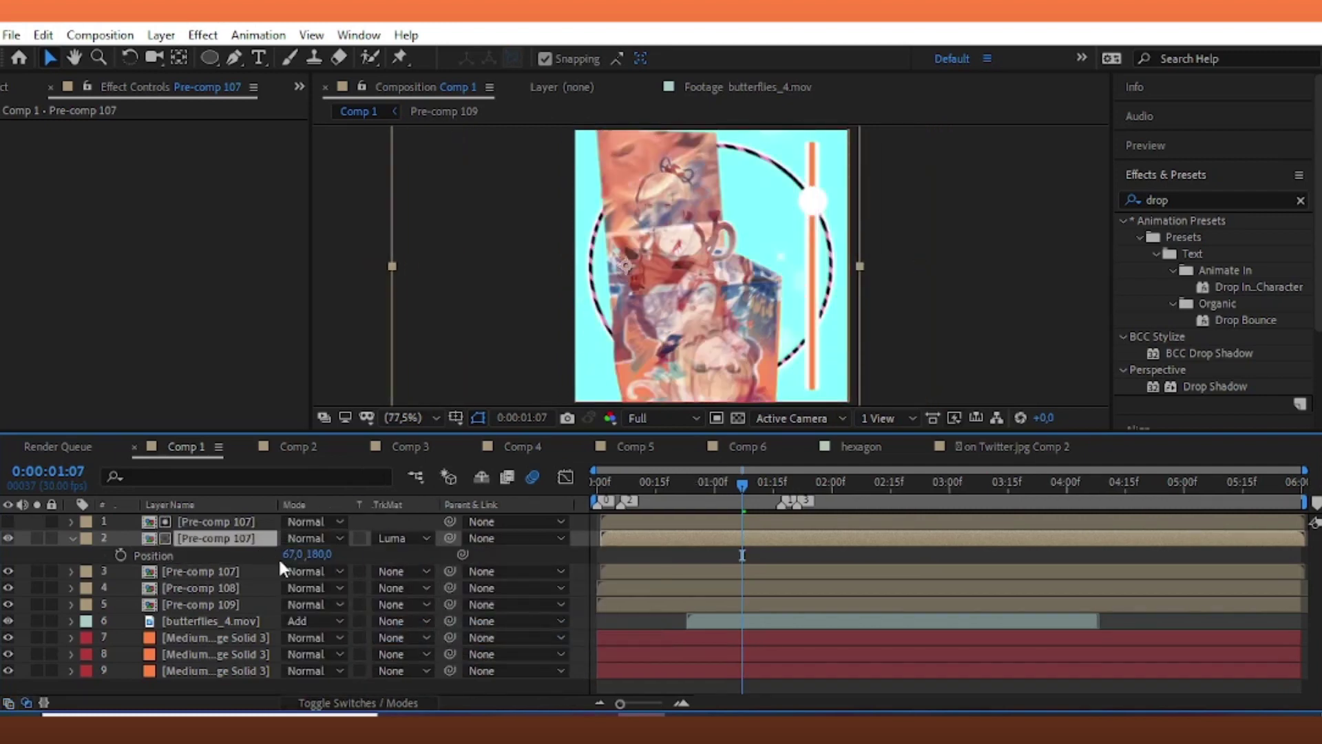
key(t)
click(292, 555)
text(15)
key(Return)
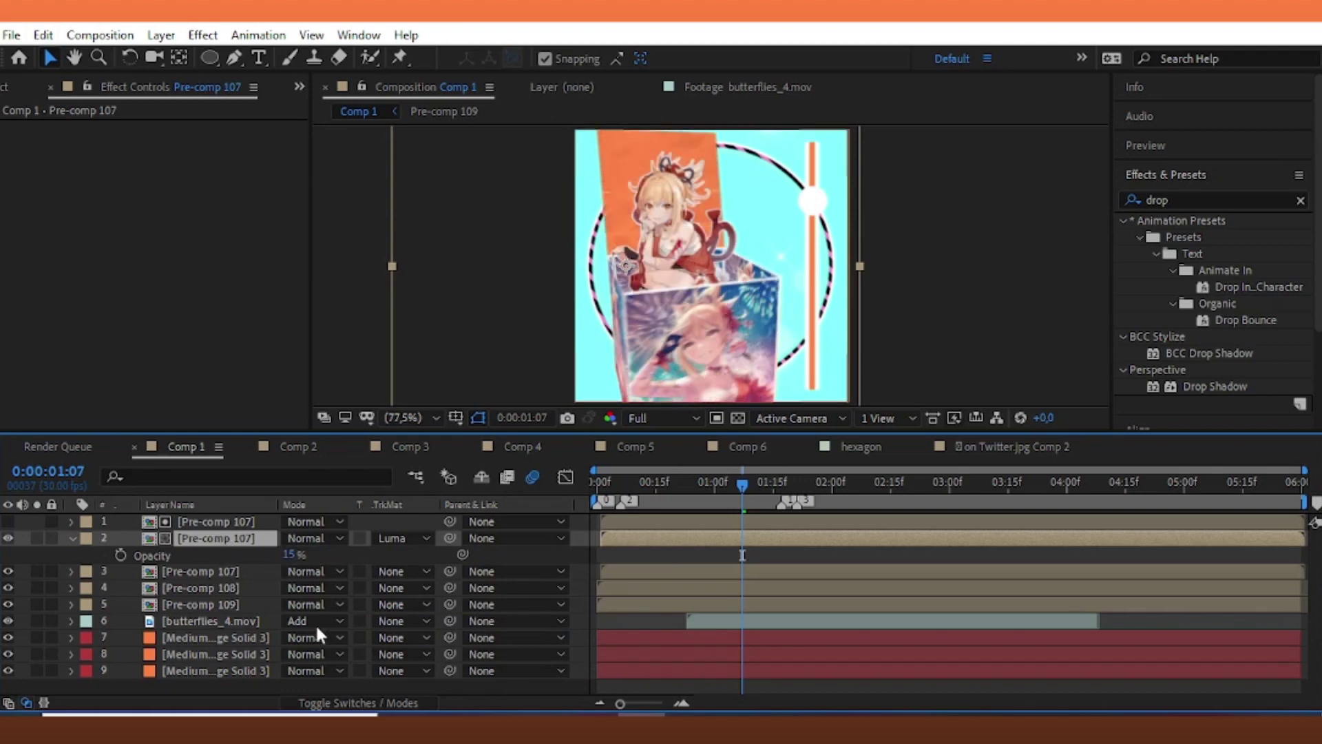
click(357, 701)
- Apply Drop Shadow to the other Pre-comp 107 copy with Distance 11 and Opacity 25%, then preview
click(692, 583)
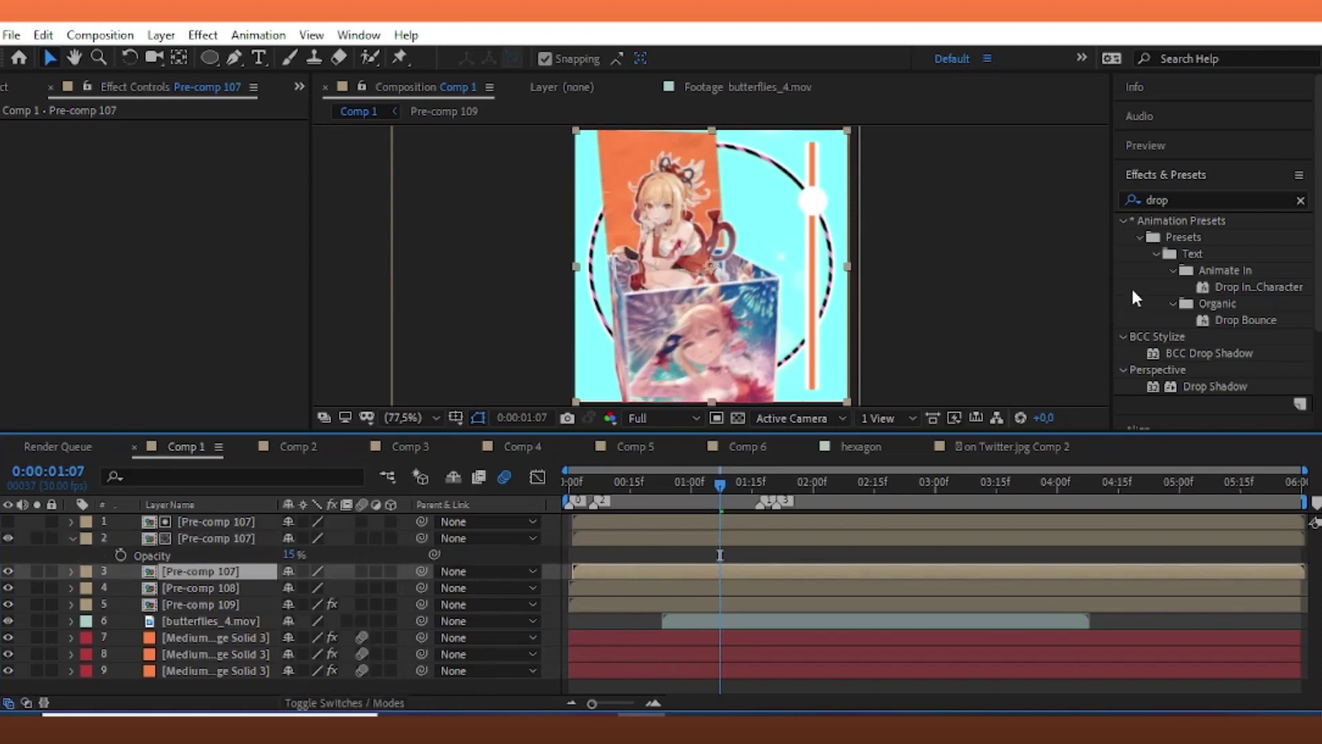
double_click(1216, 387)
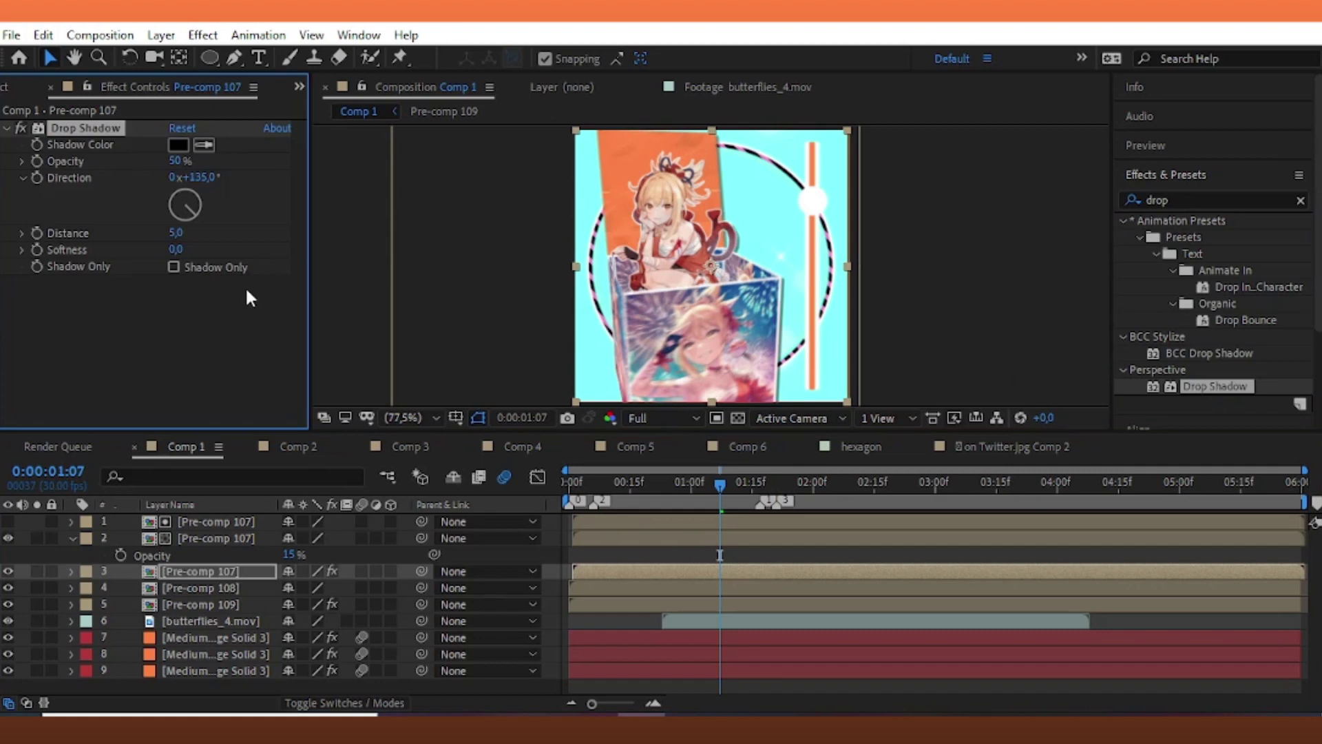
drag(175, 238, 183, 237)
drag(176, 161, 171, 161)
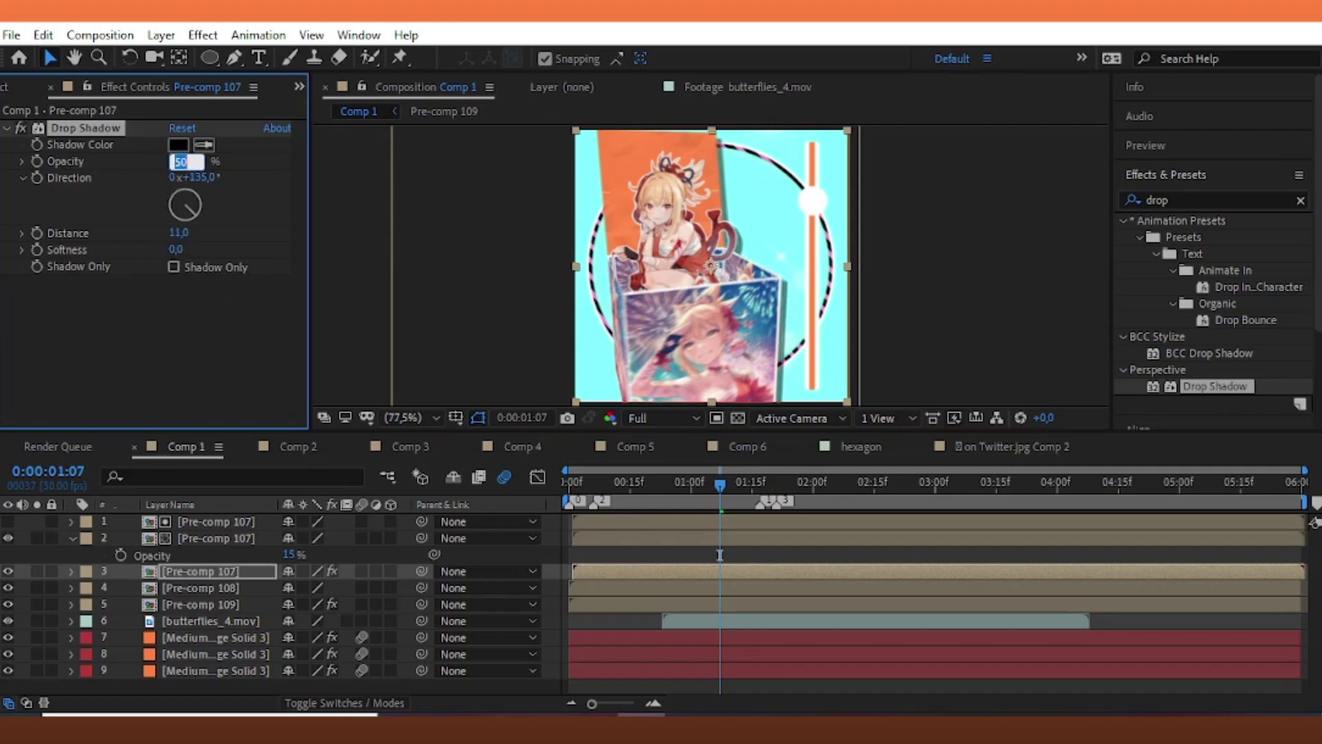
drag(719, 482, 623, 490)
key(space)
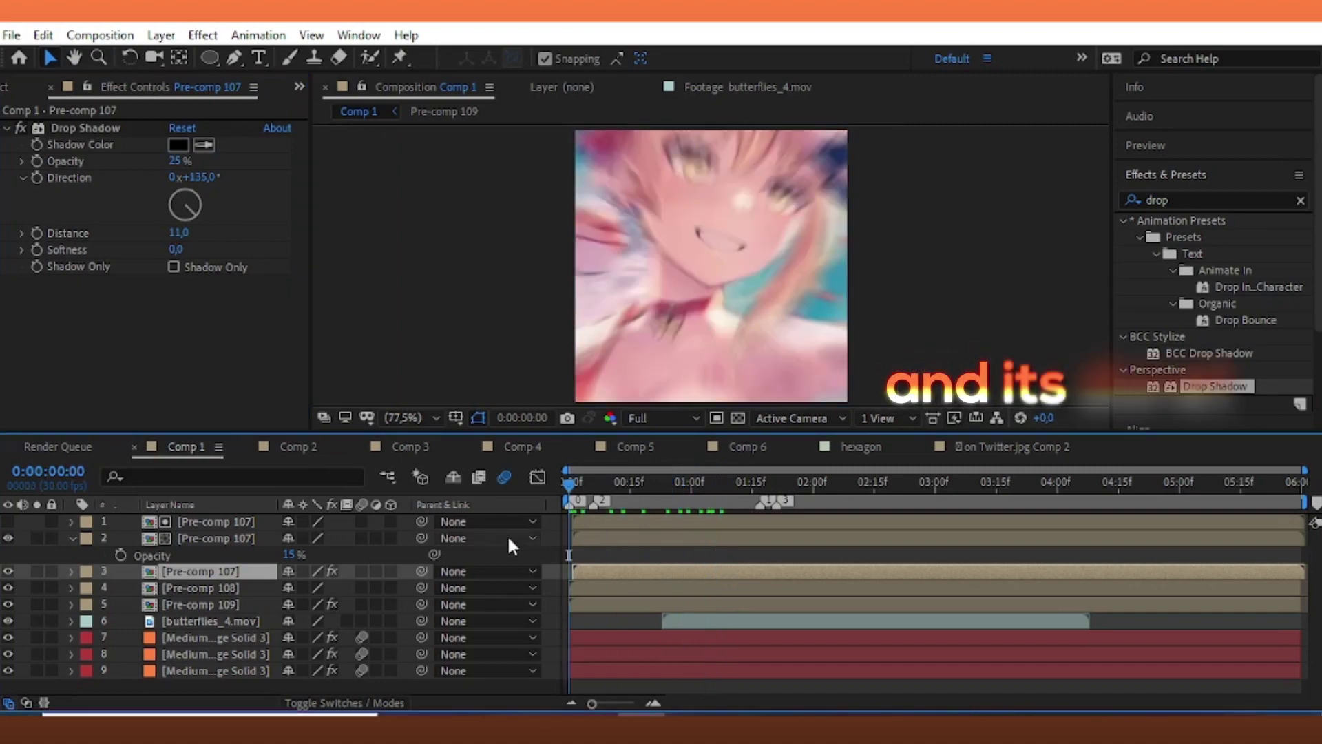